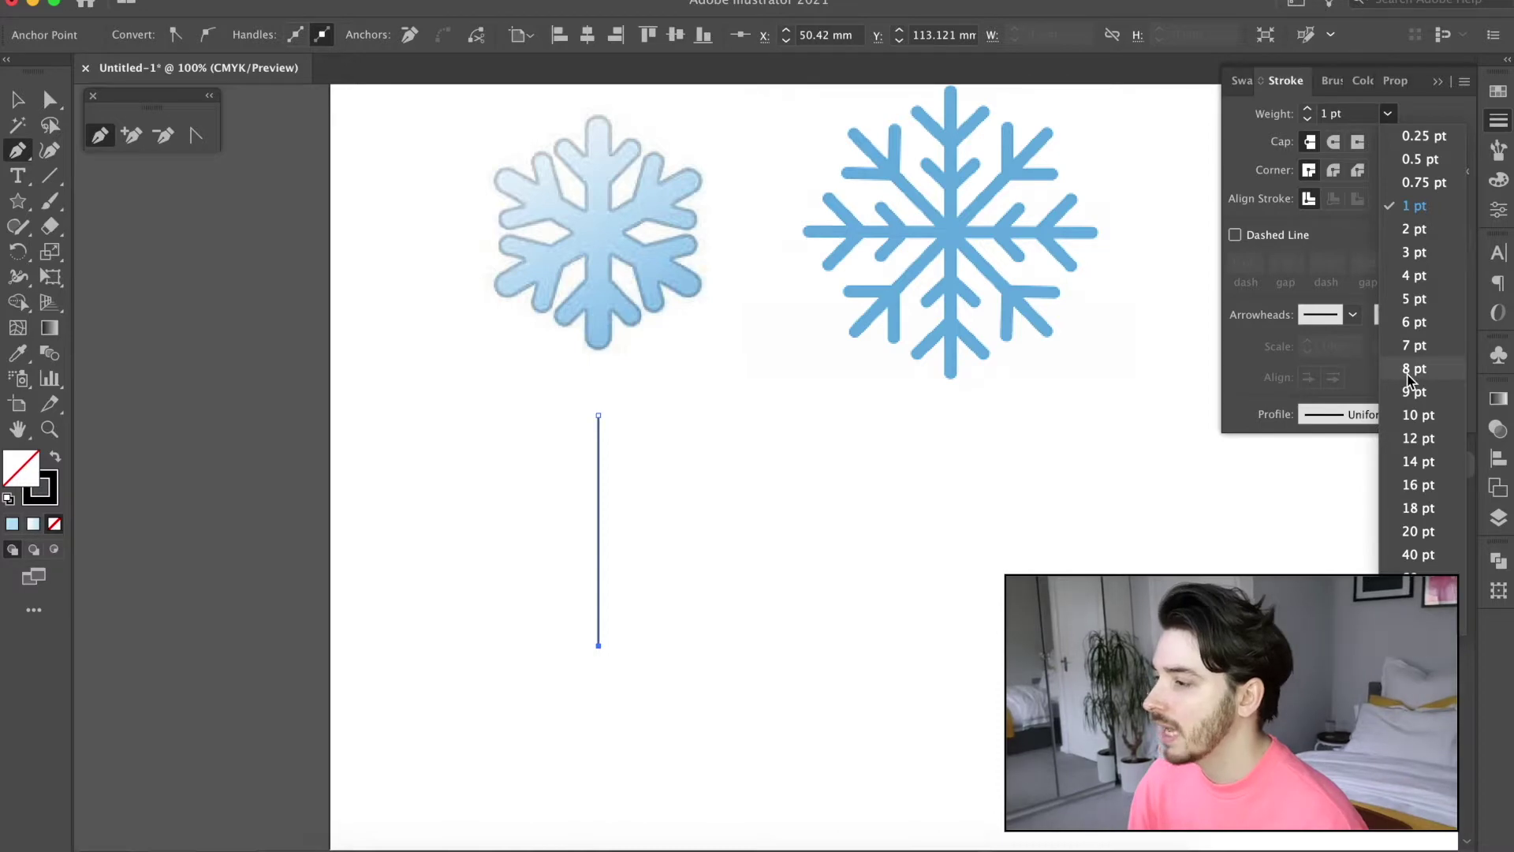
- Set the vertical line's stroke weight to 14 pt and give it round caps
click(1417, 531)
click(1388, 114)
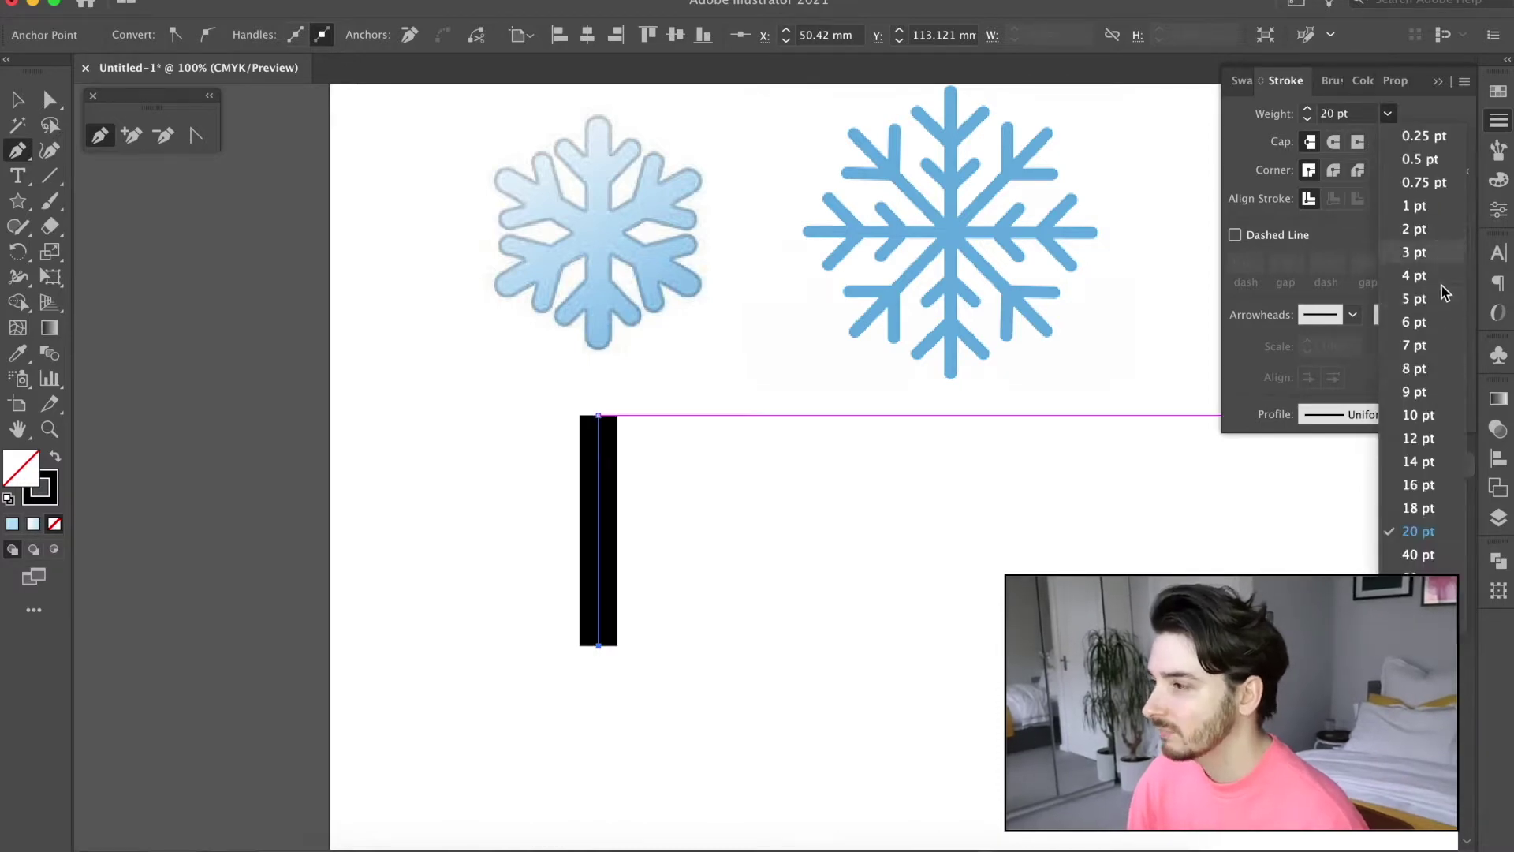
click(1418, 463)
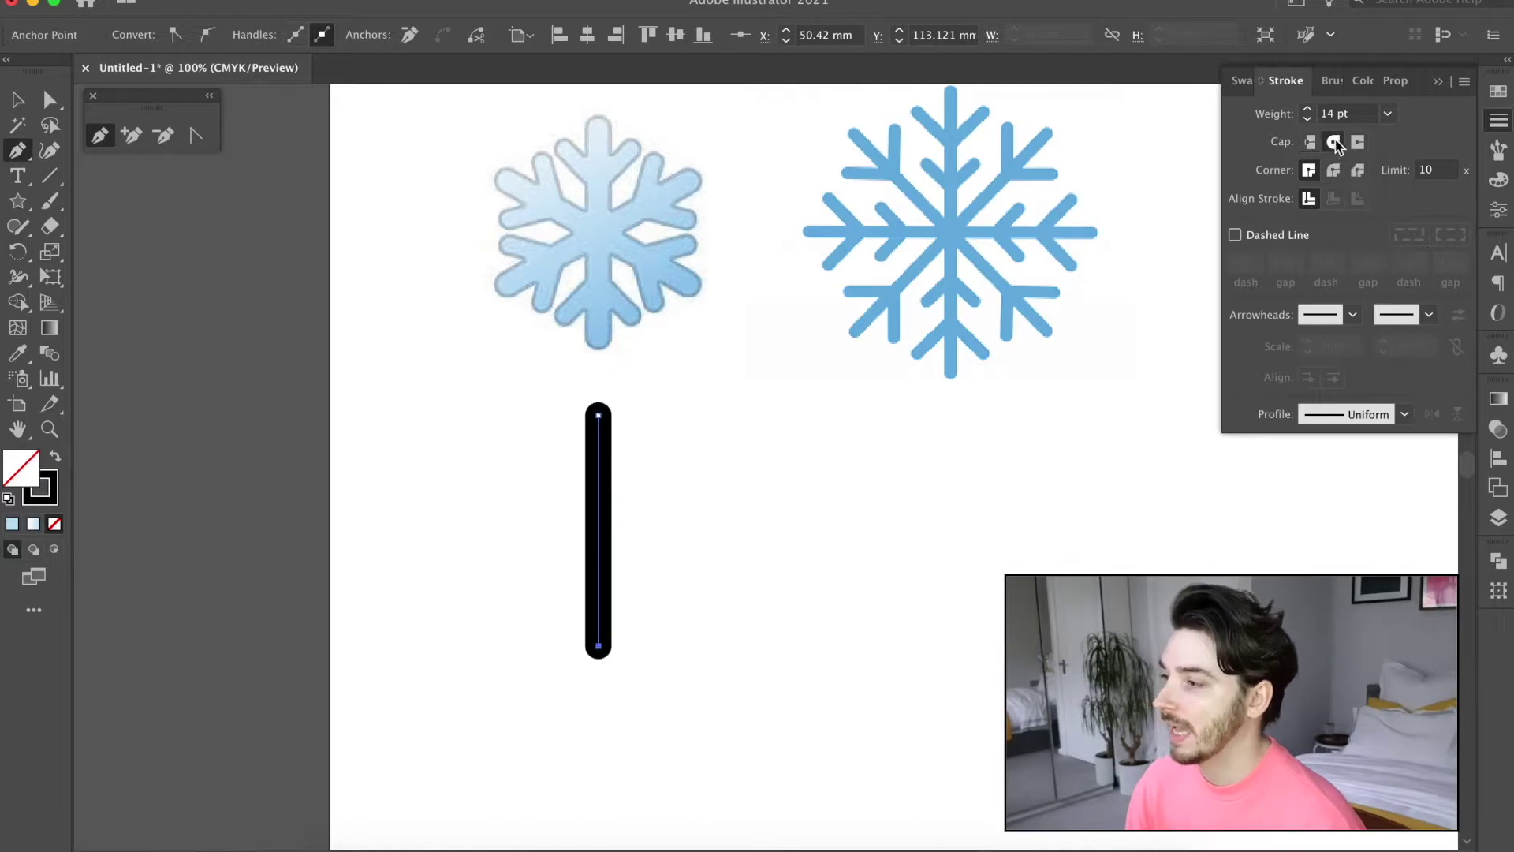
- Draw a diagonal branch about 17 mm long from the upper left down to the vertical stem
click(534, 454)
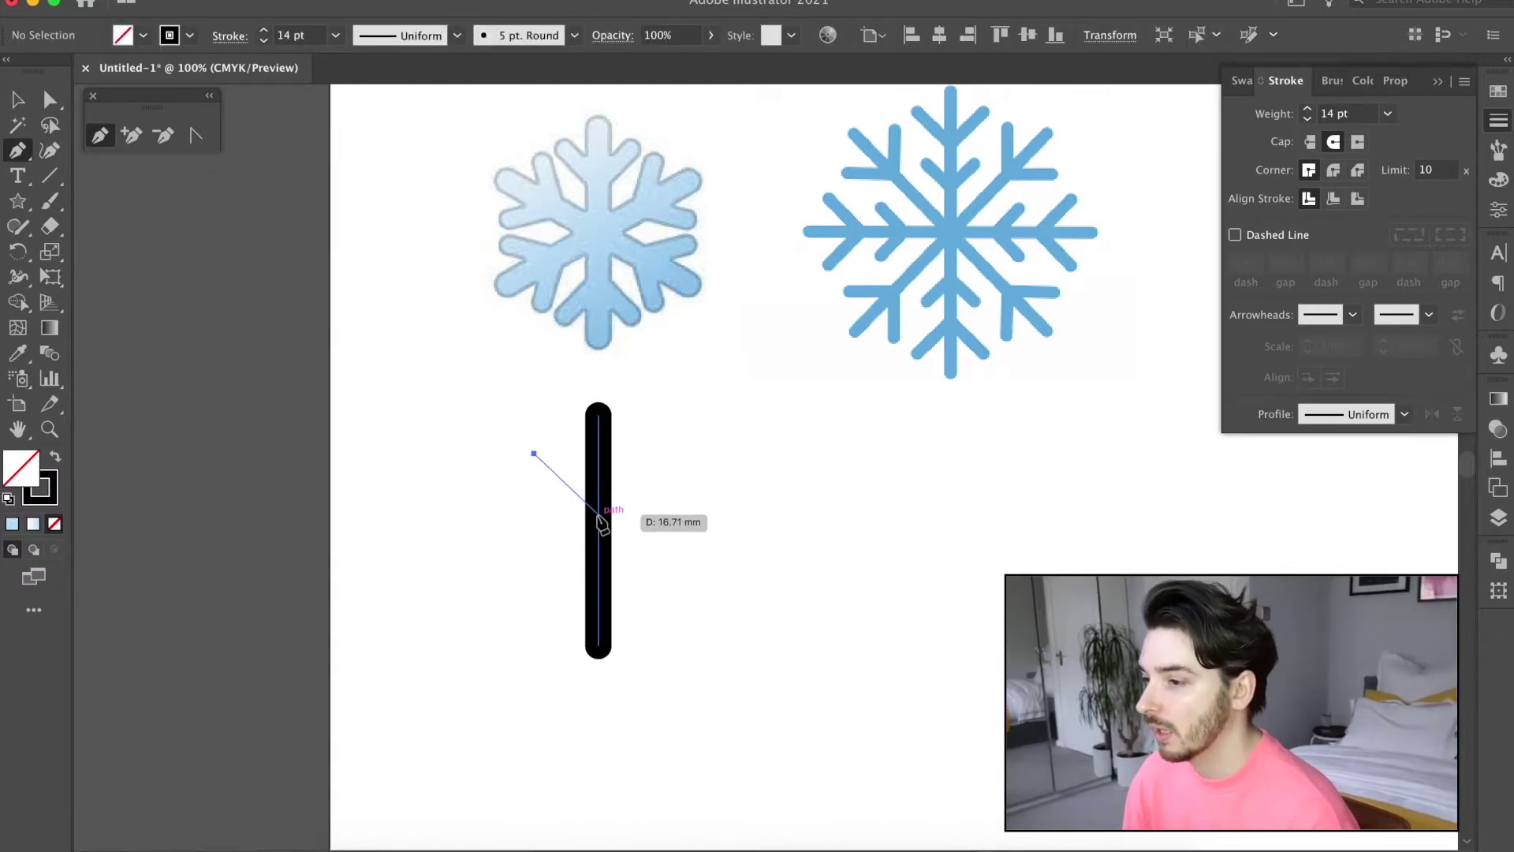
click(600, 517)
key(v)
- Duplicate the diagonal branch in place, reflect the copy across the horizontal axis, and move it to the opposite side of the stem
click(550, 478)
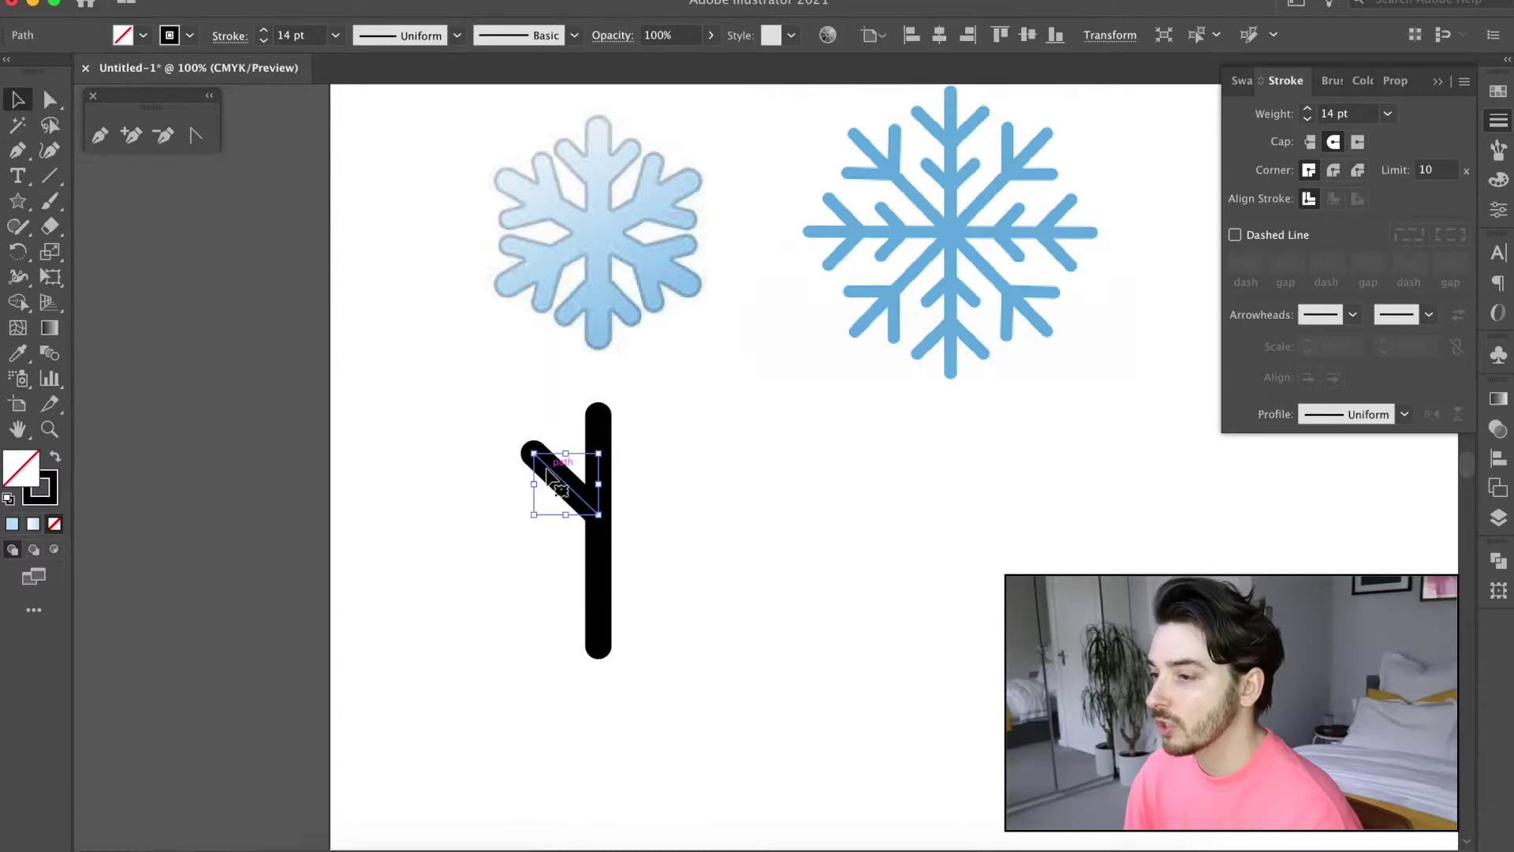
key(super+c)
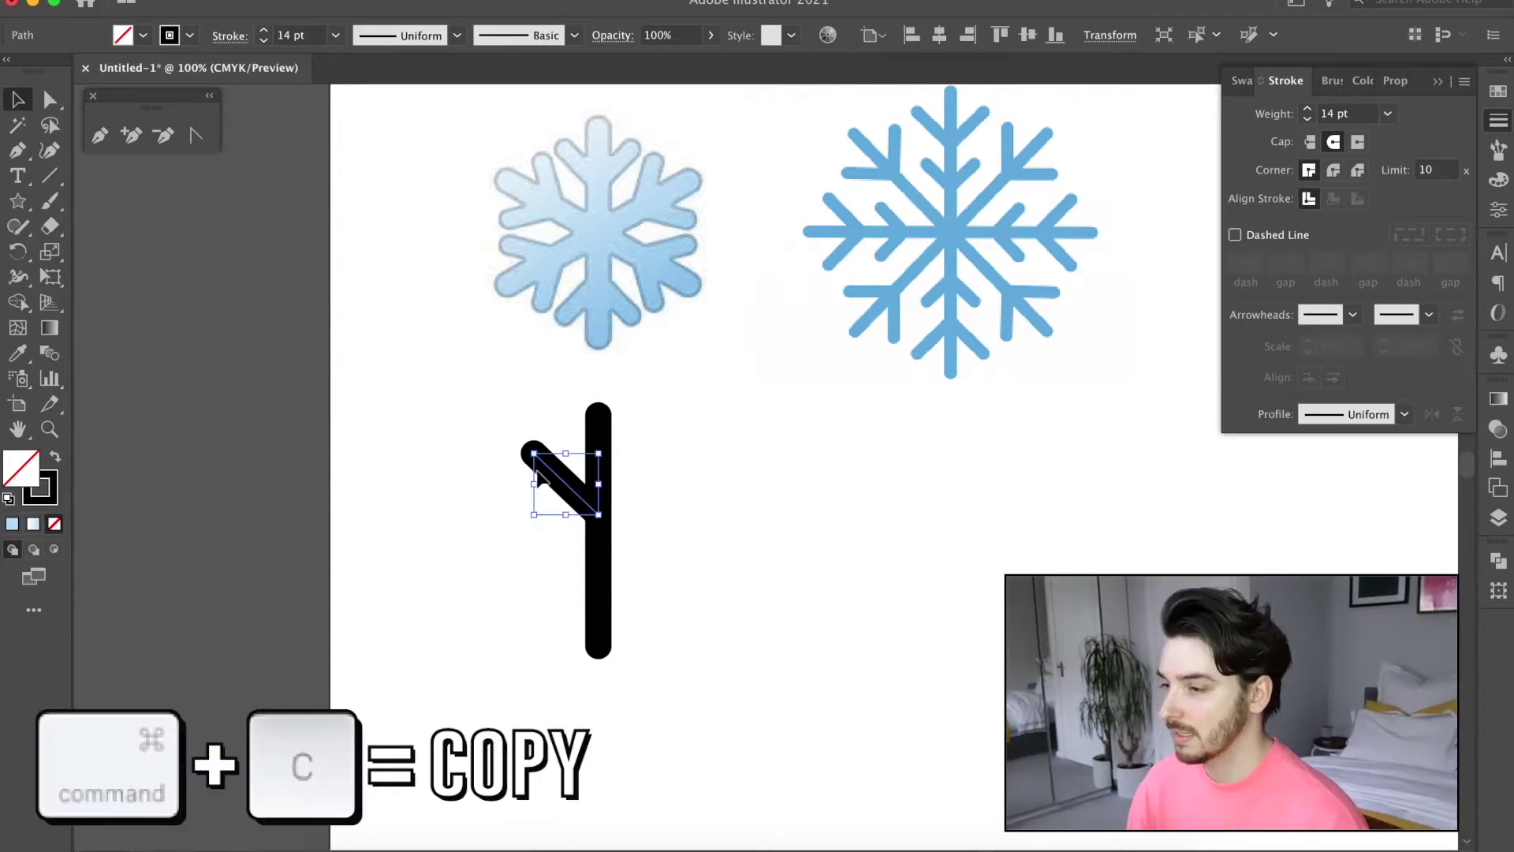
key(super+f)
right_click(543, 485)
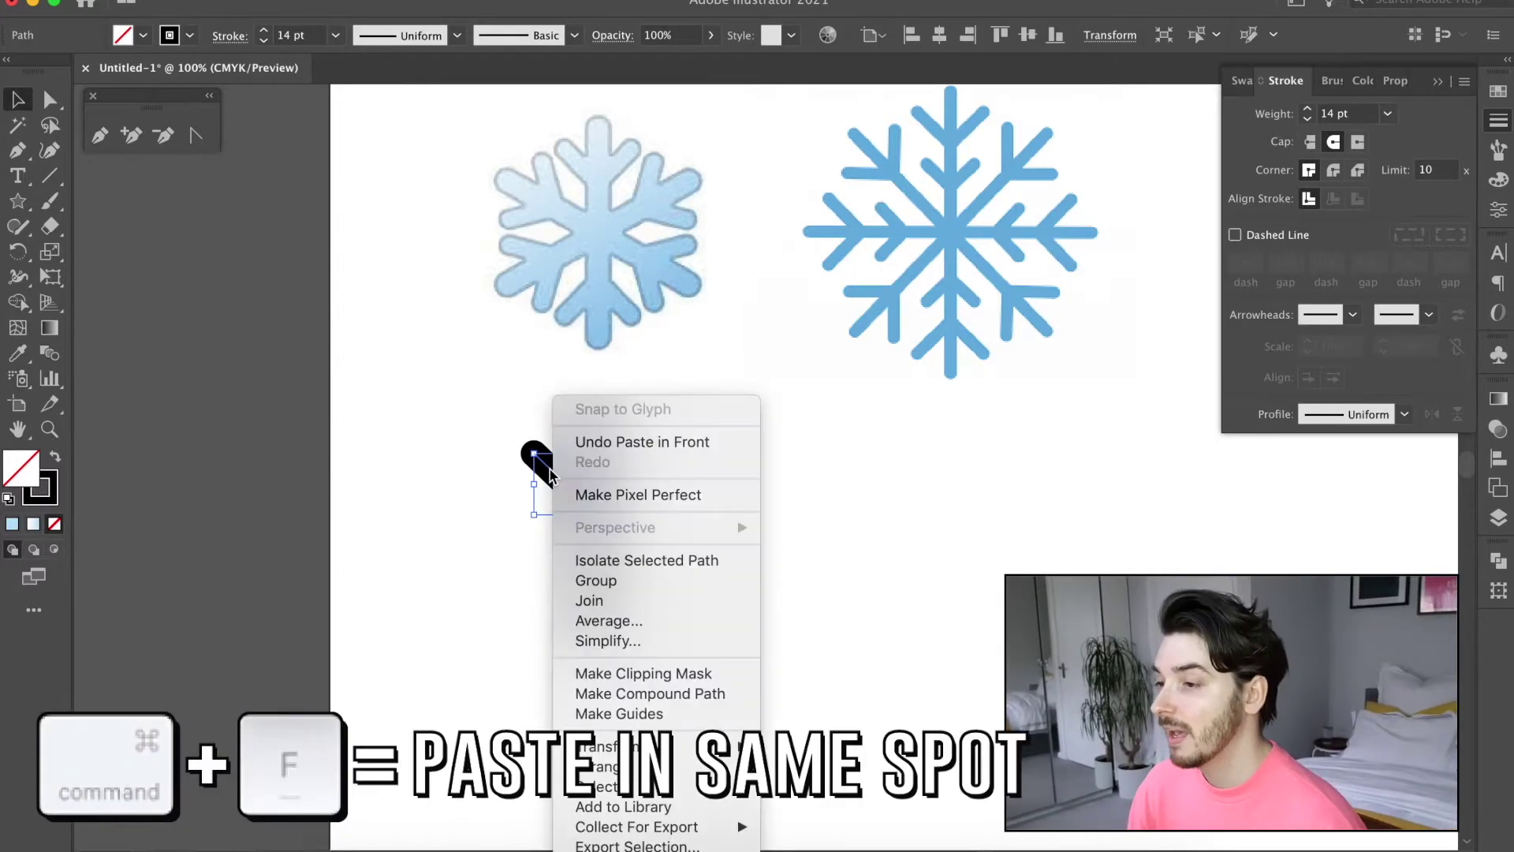
mouse_move(663, 752)
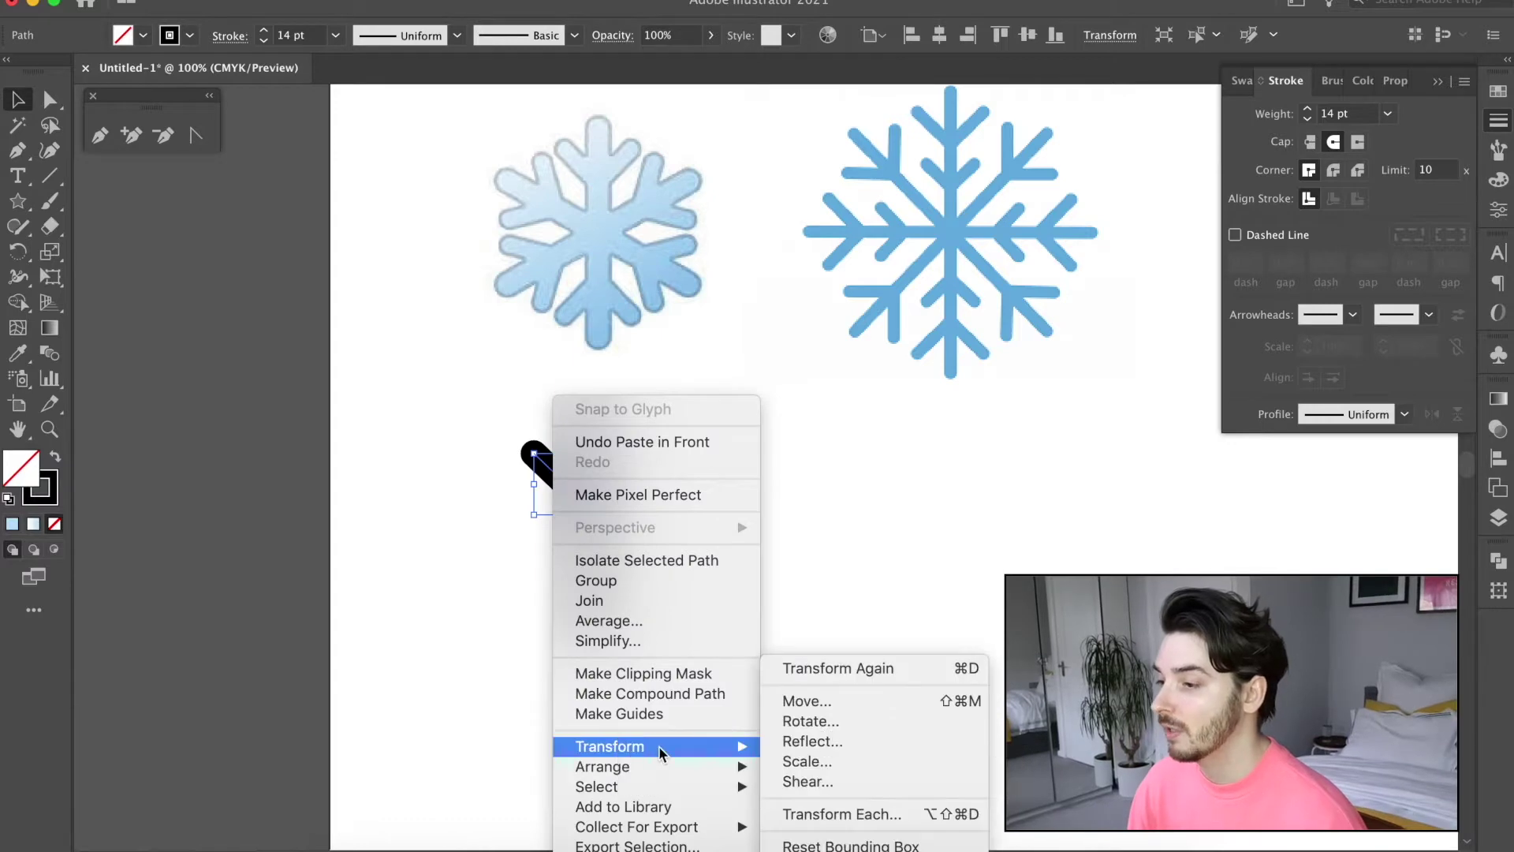
click(808, 741)
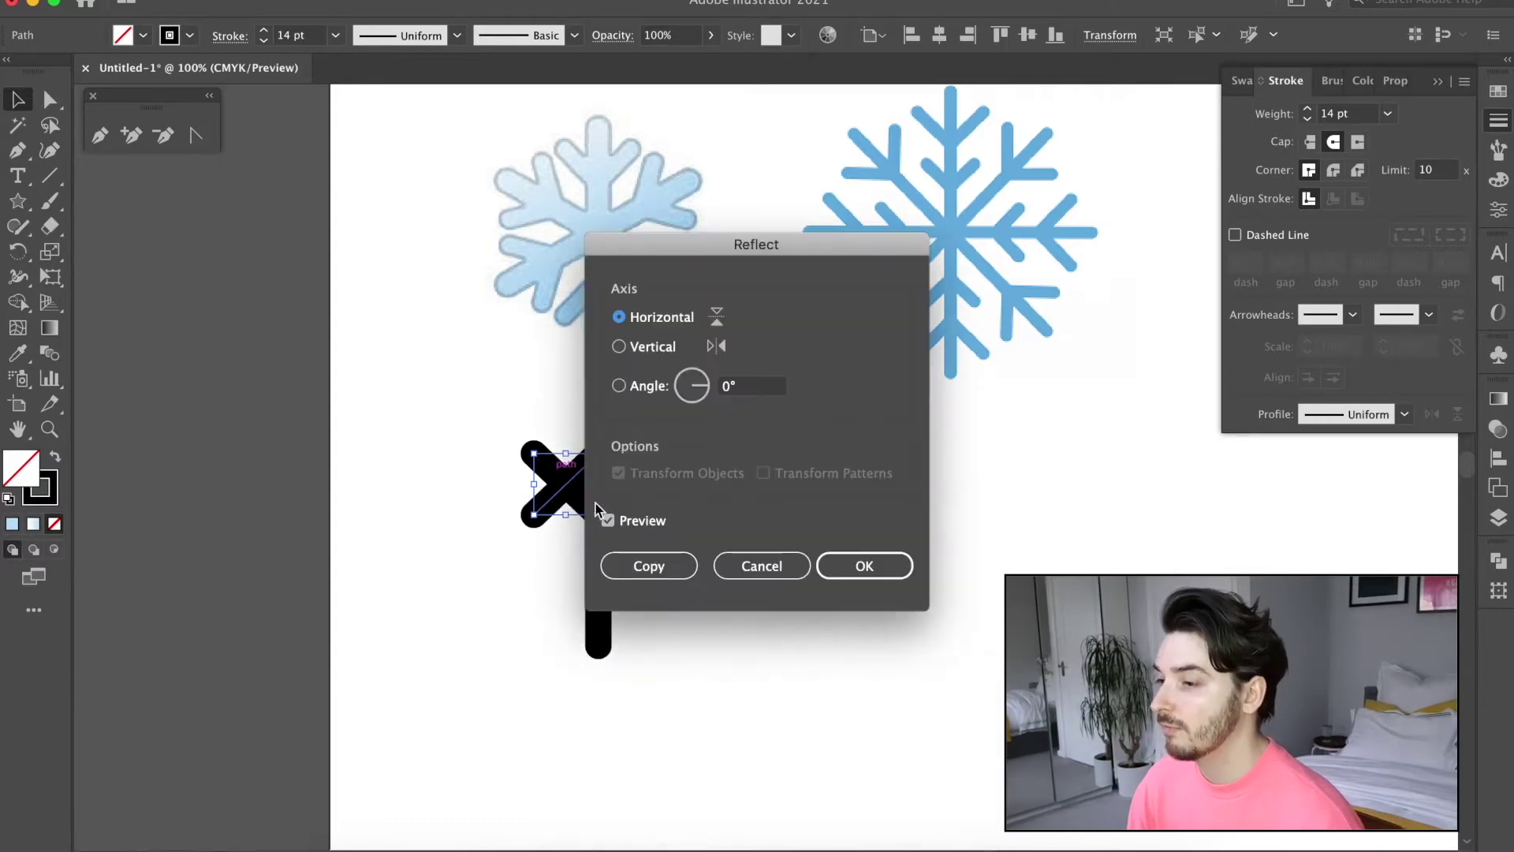
click(849, 564)
drag(566, 484, 637, 500)
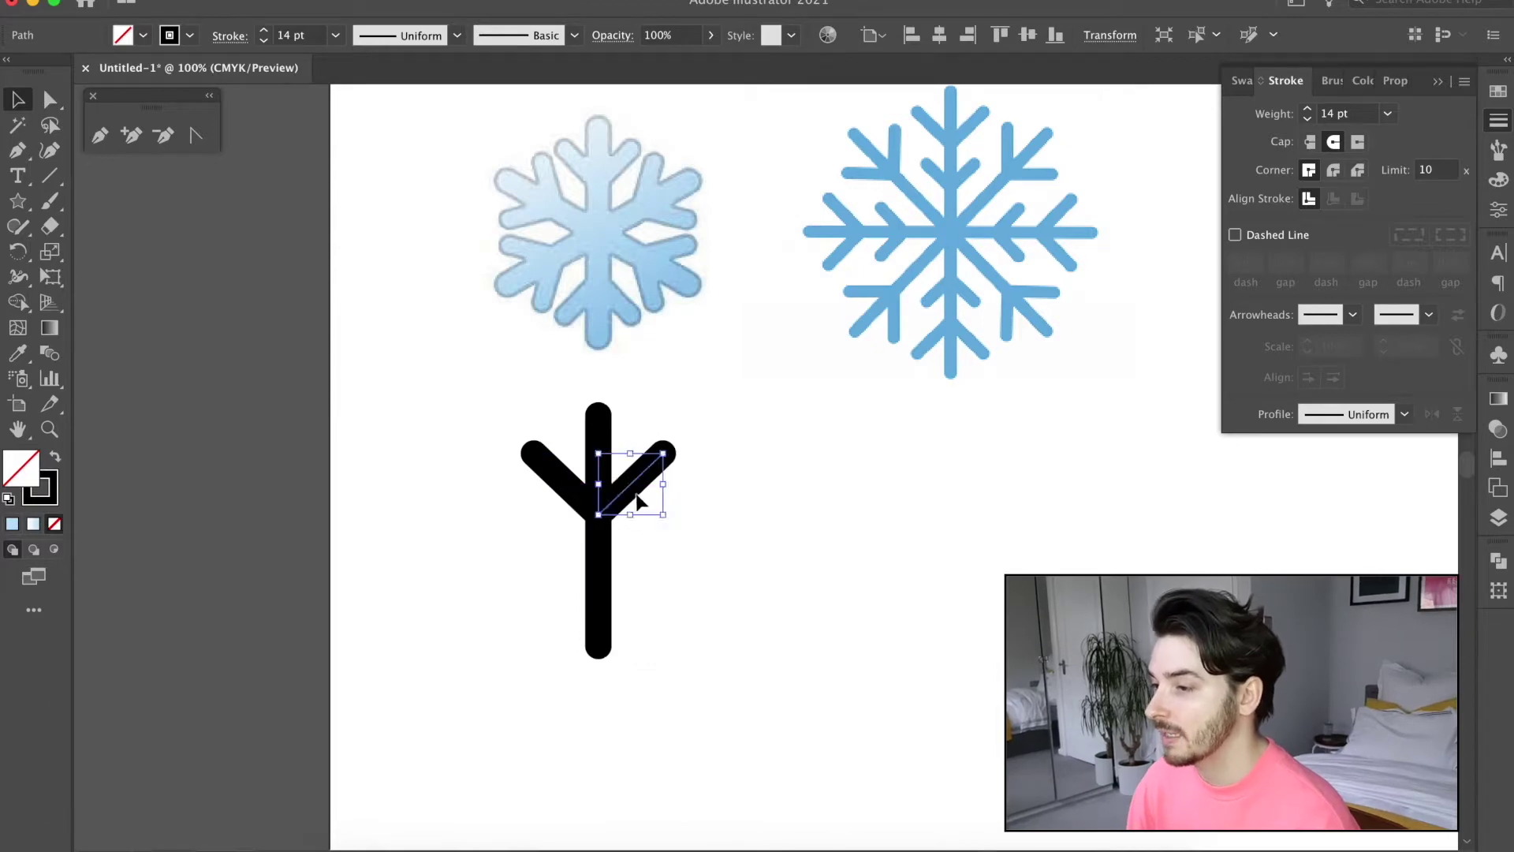
- Join the two diagonal branches into one path and group it with the vertical stem
shift+click(539, 471)
key(super+j)
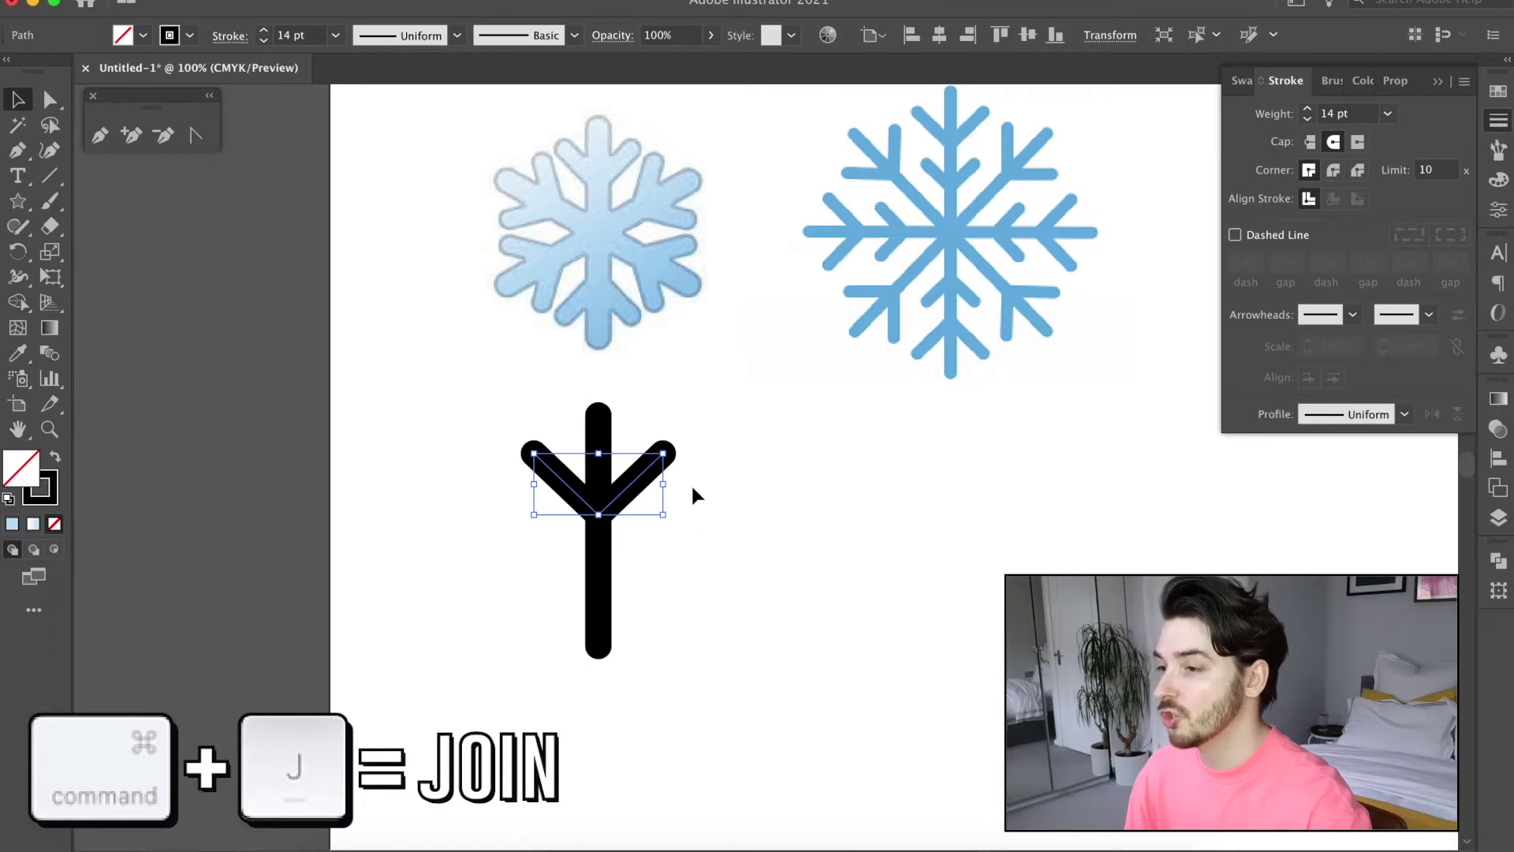
click(717, 562)
click(601, 535)
shift+click(642, 473)
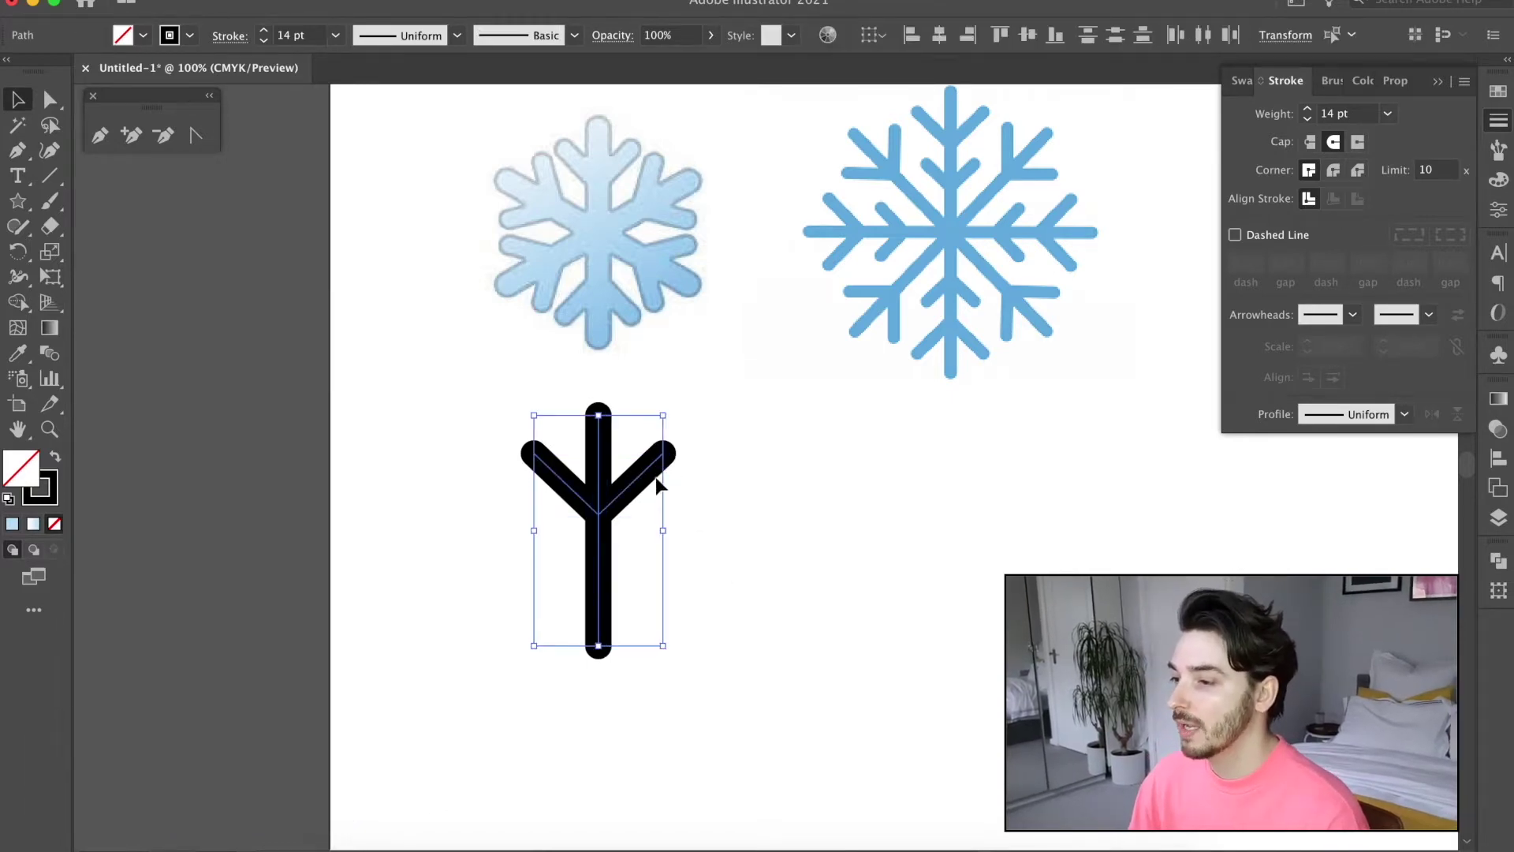
key(super+g)
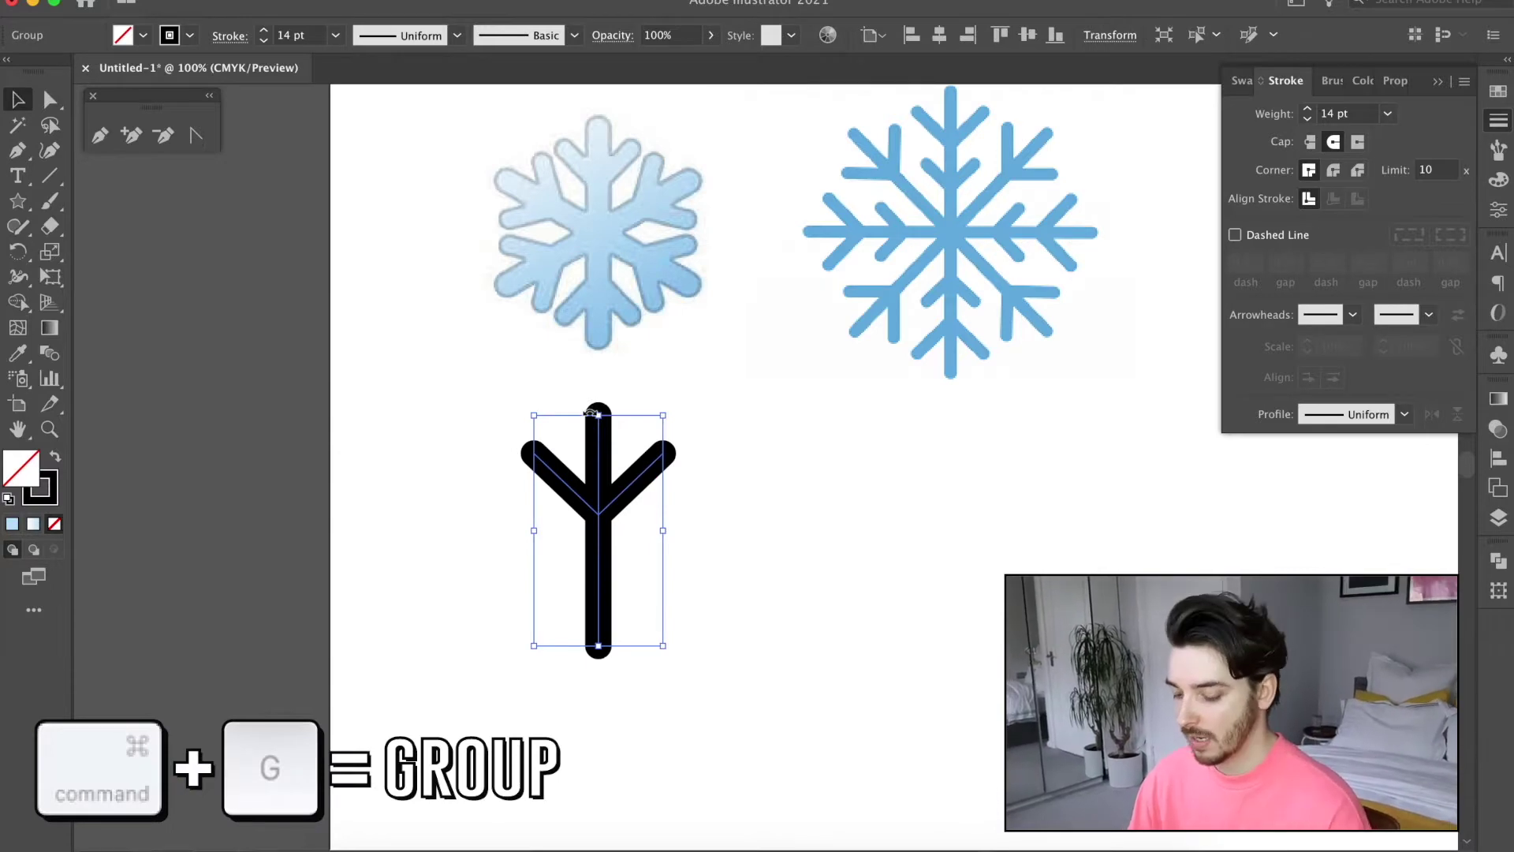
- Duplicate the branched arm in place, rotate the copy 180°, and move it down so the two stems meet end to end
key(super+c)
key(super+f)
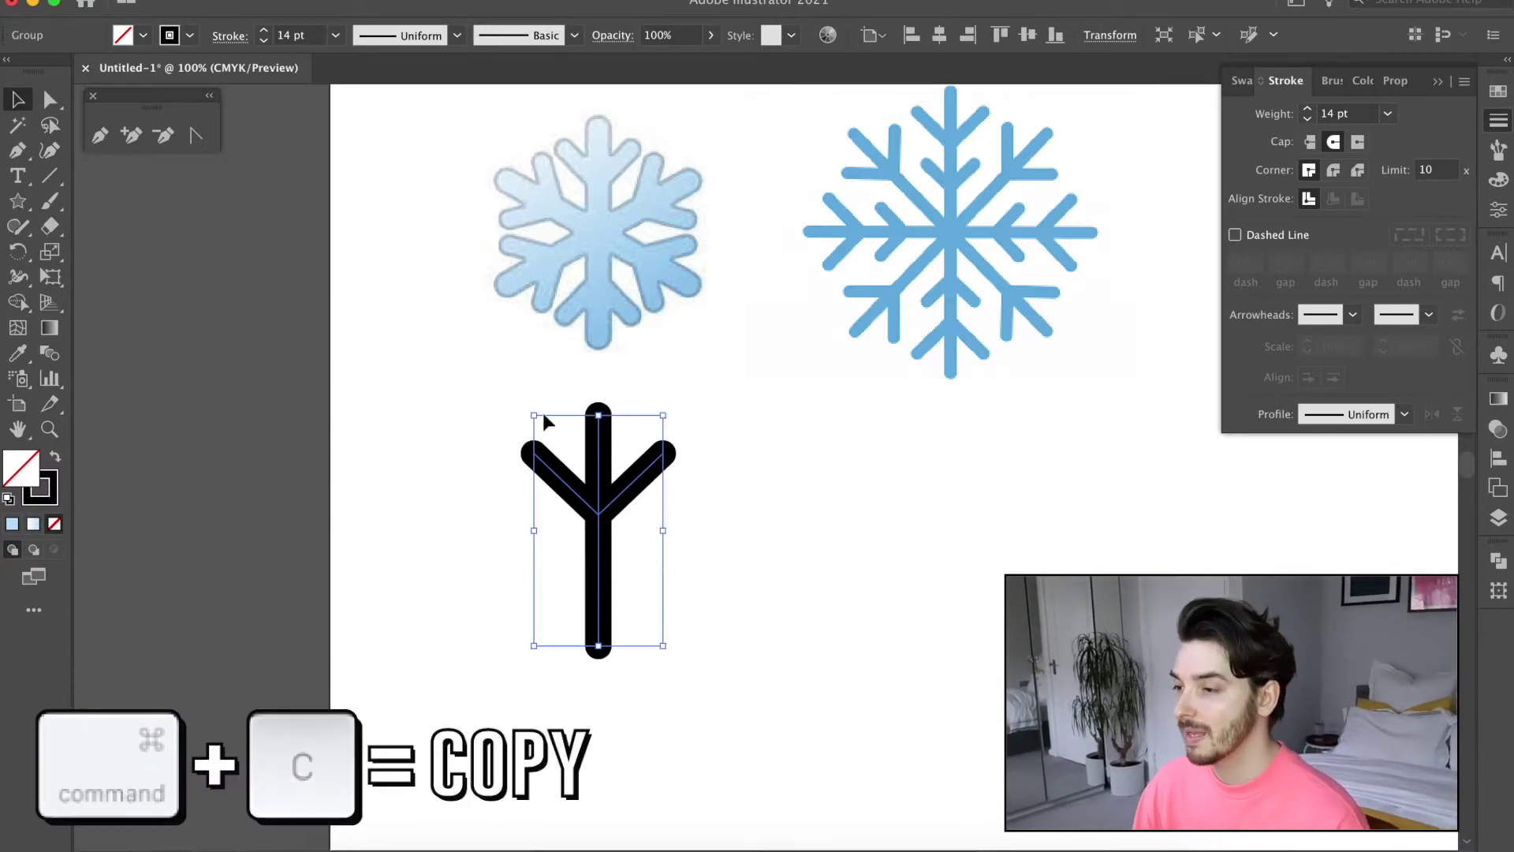
drag(525, 409, 801, 736)
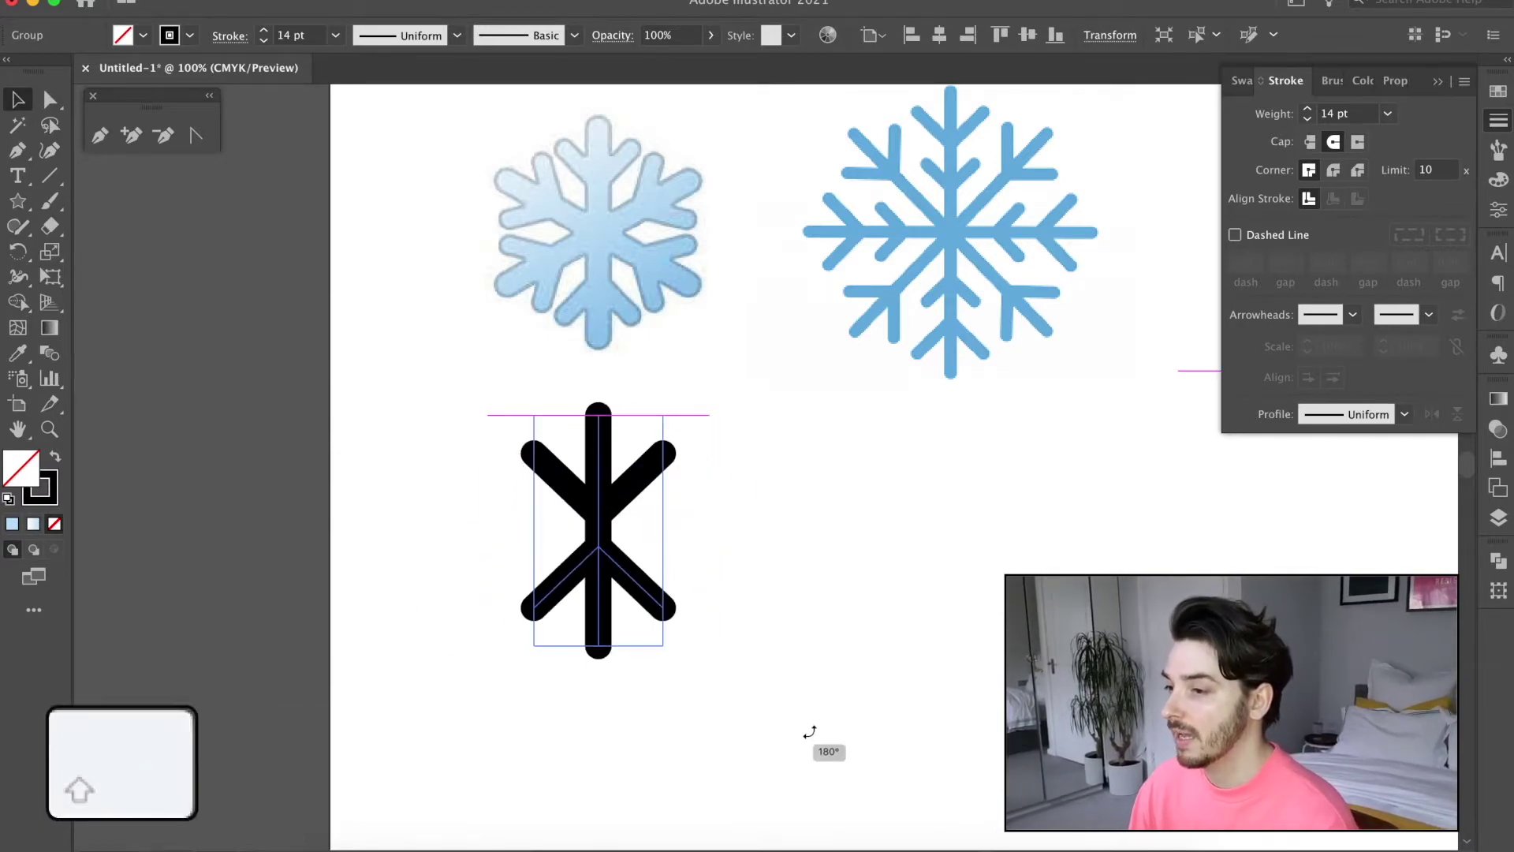
drag(600, 426, 601, 655)
- Group the upper and lower branched arms into one double-ended arm
scroll(543, 344, down, 3)
drag(426, 264, 836, 746)
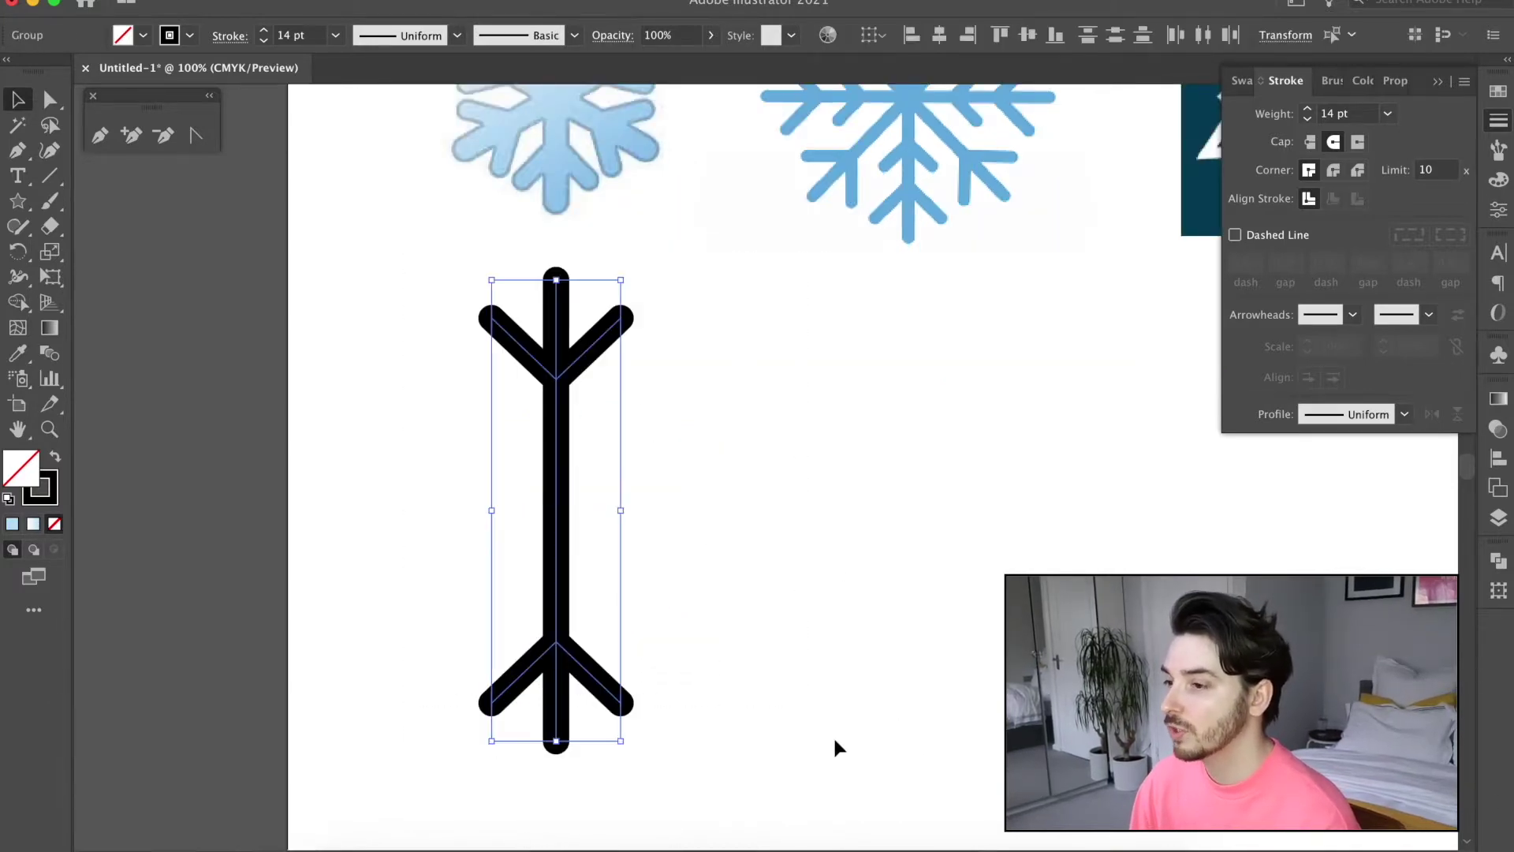
key(super+g)
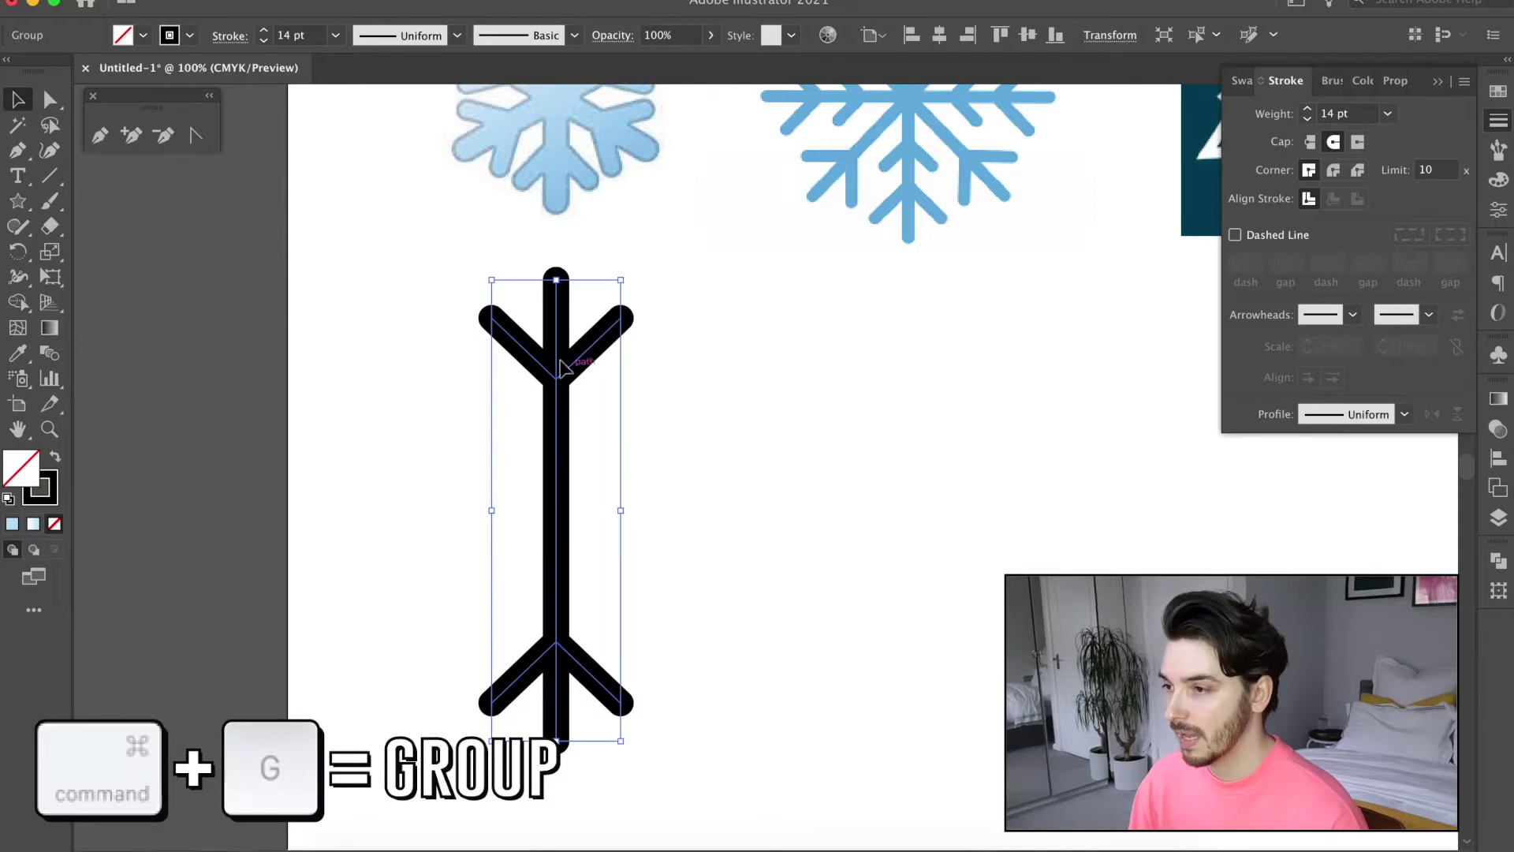
- Duplicate the double-ended arm in place and rotate the copy counterclockwise into a diagonal running from upper left to lower right
key(super+c)
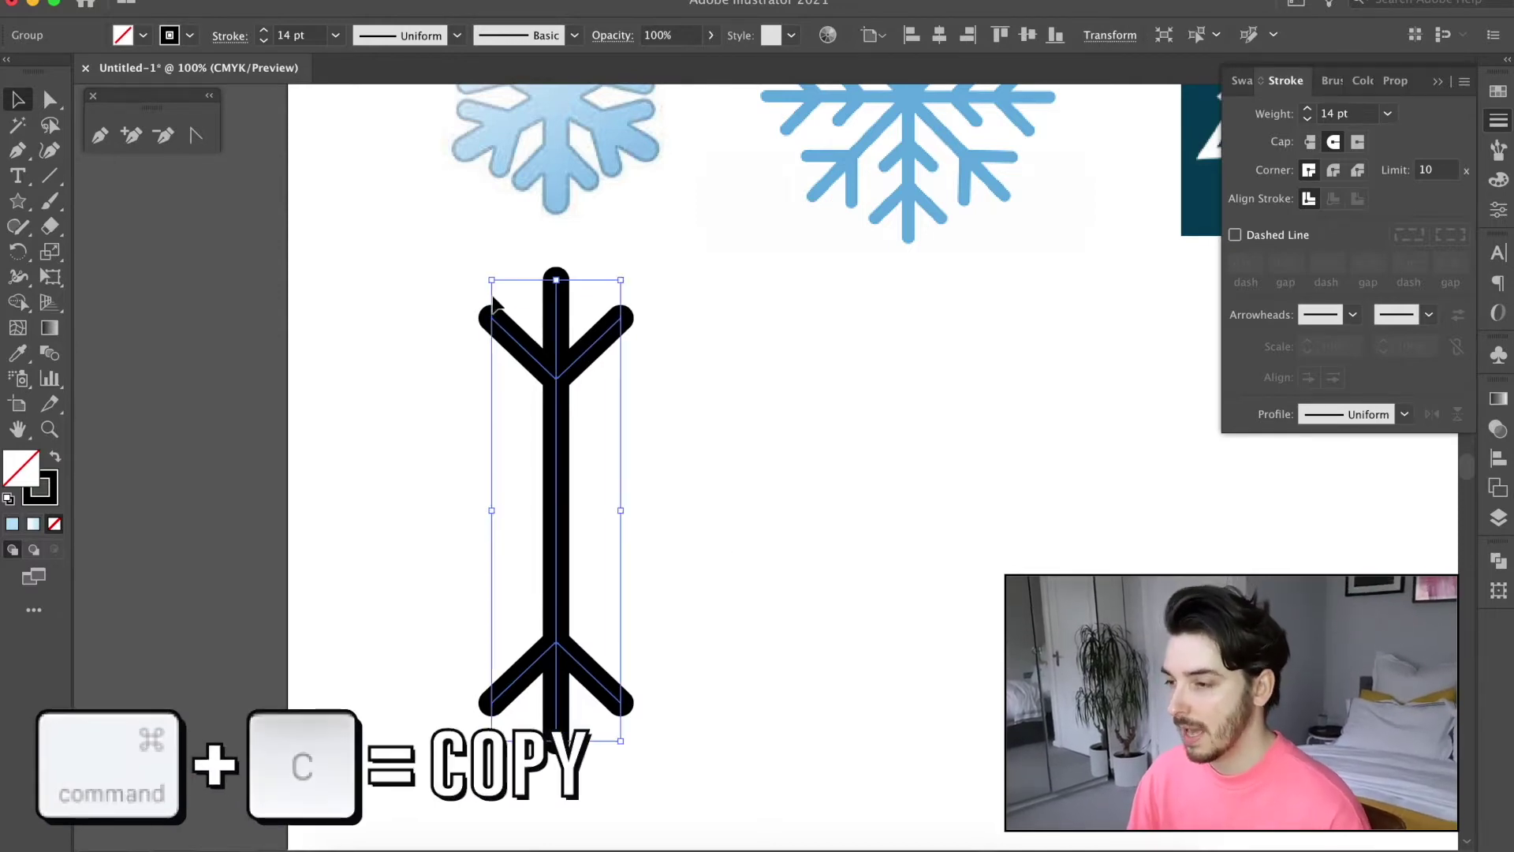
key(super+f)
drag(485, 277, 347, 424)
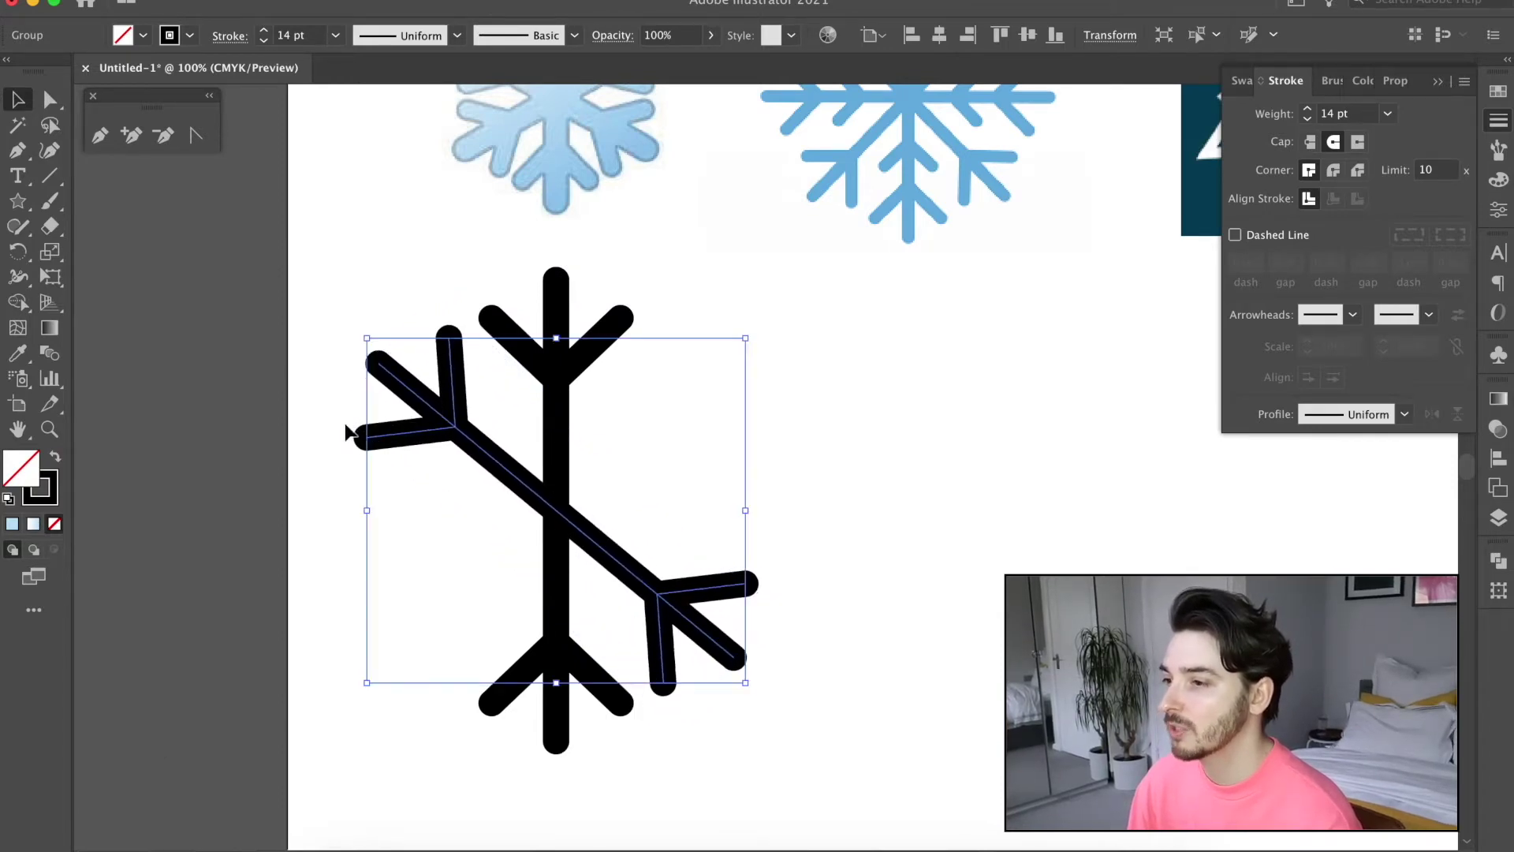
- Duplicate the diagonal arm in place and reflect the copy across the vertical axis
right_click(456, 431)
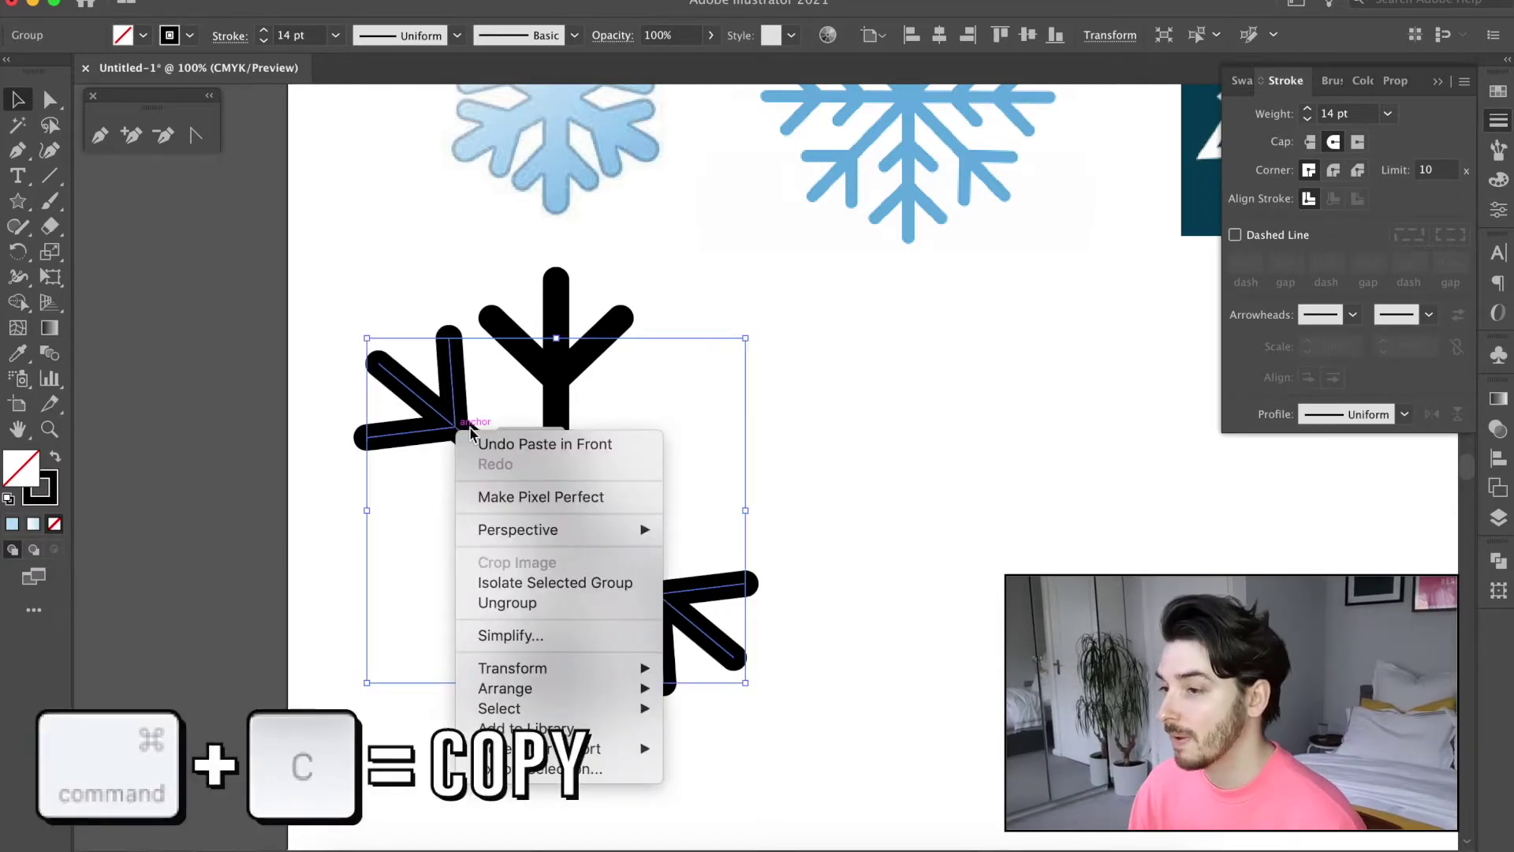
mouse_move(559, 669)
click(714, 741)
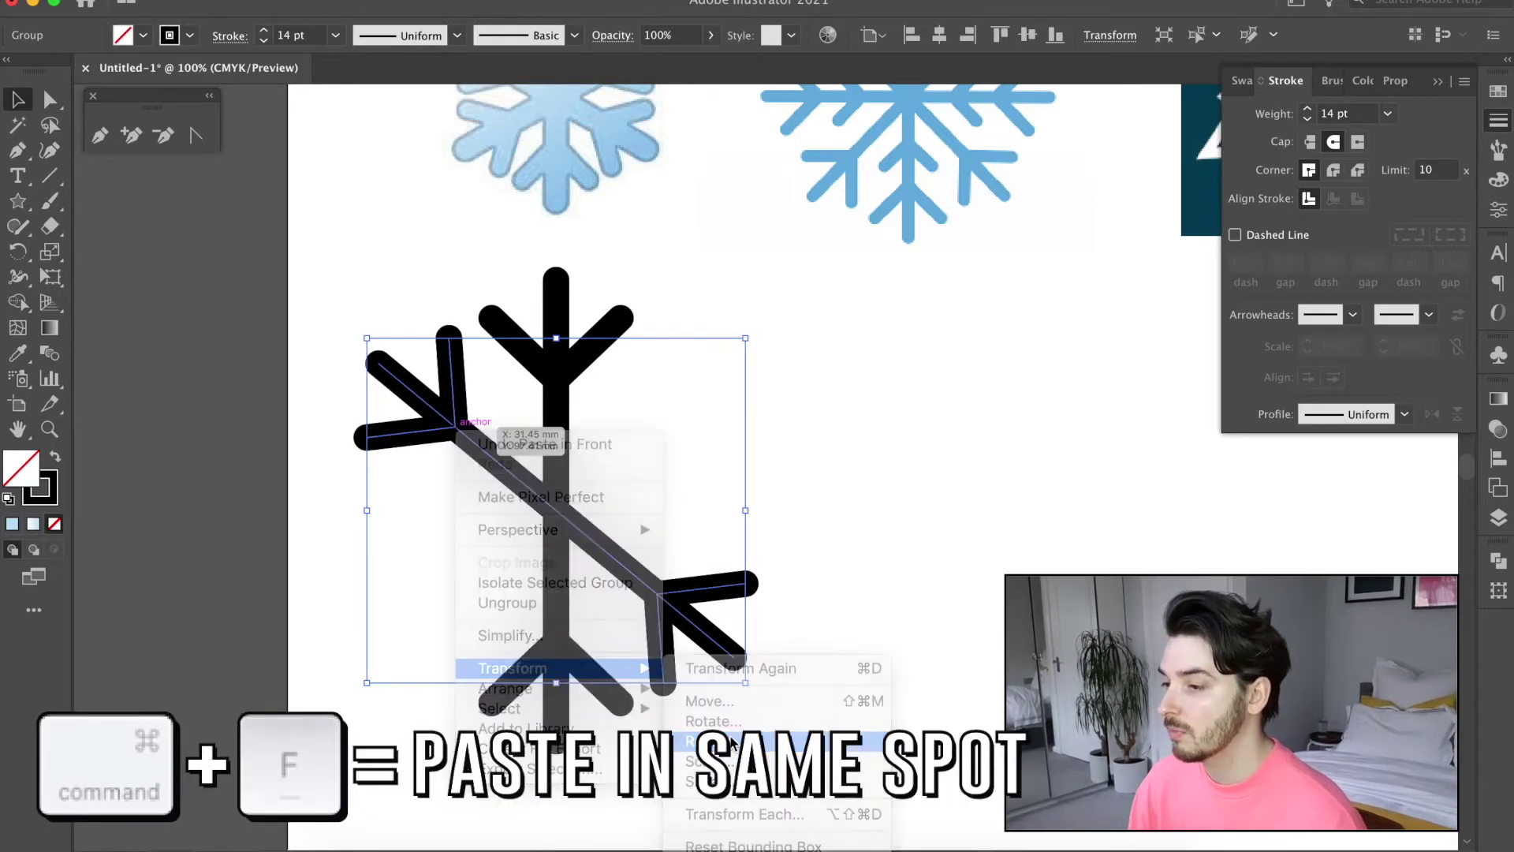
click(619, 346)
click(860, 562)
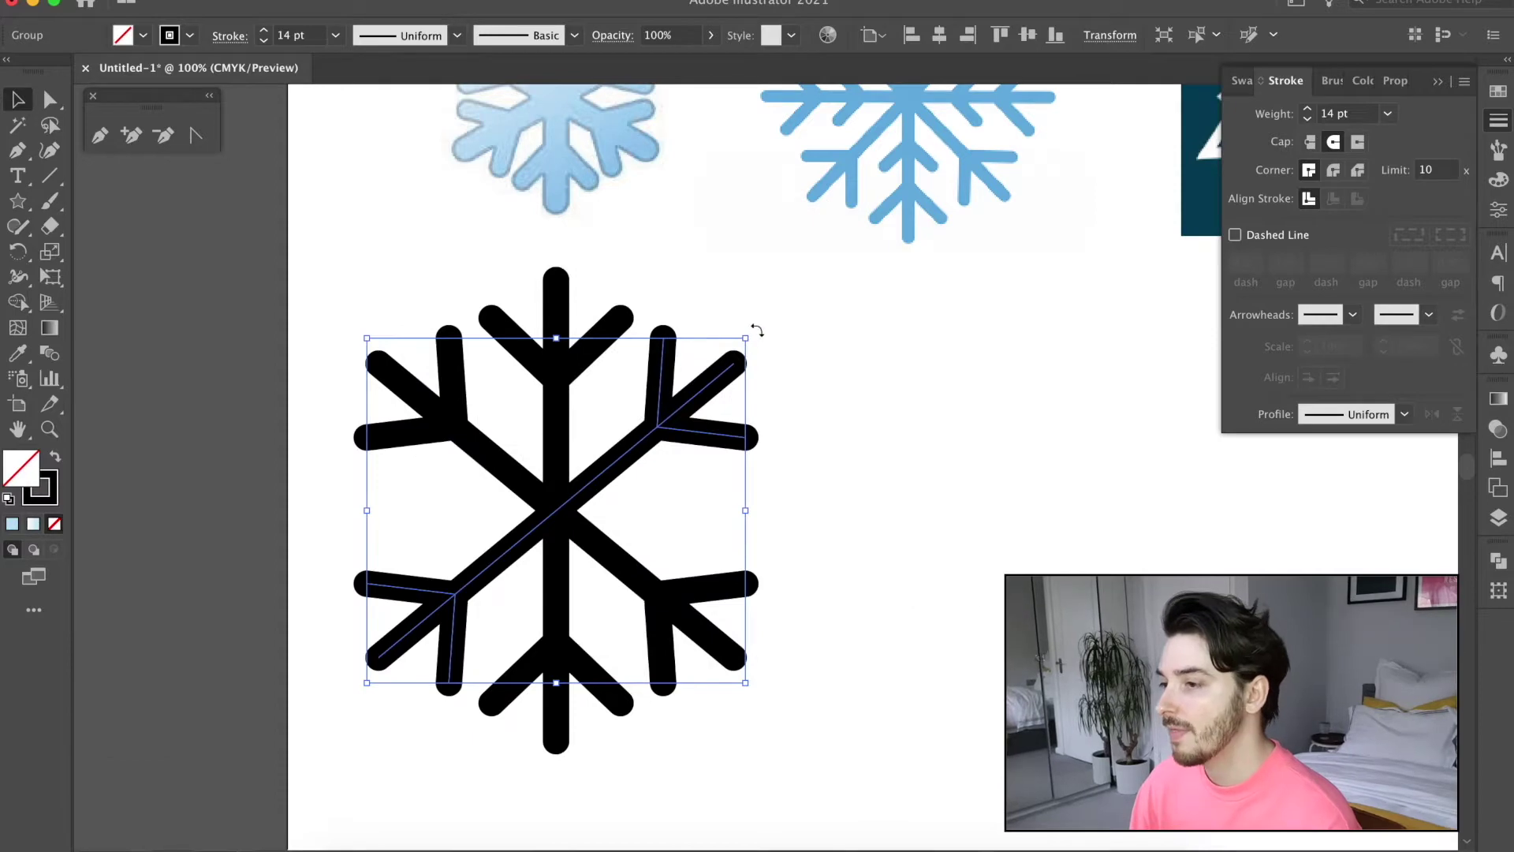
- Rotate the reflected arm slightly clockwise, and replace the other diagonal arm with a copy of it reflected across the vertical axis
drag(757, 331, 776, 347)
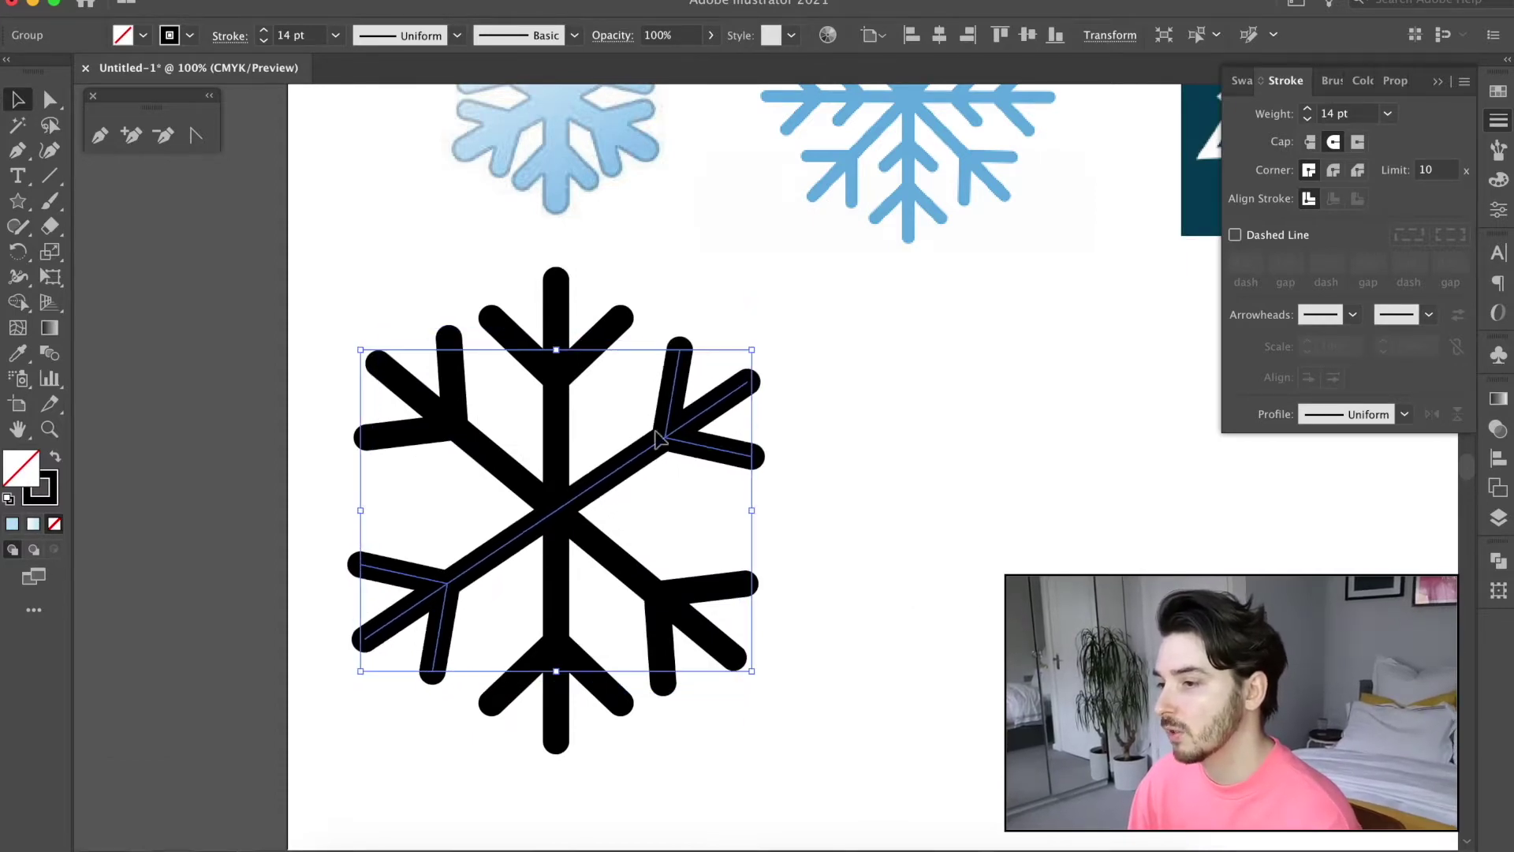
key(cmd+z)
right_click(605, 485)
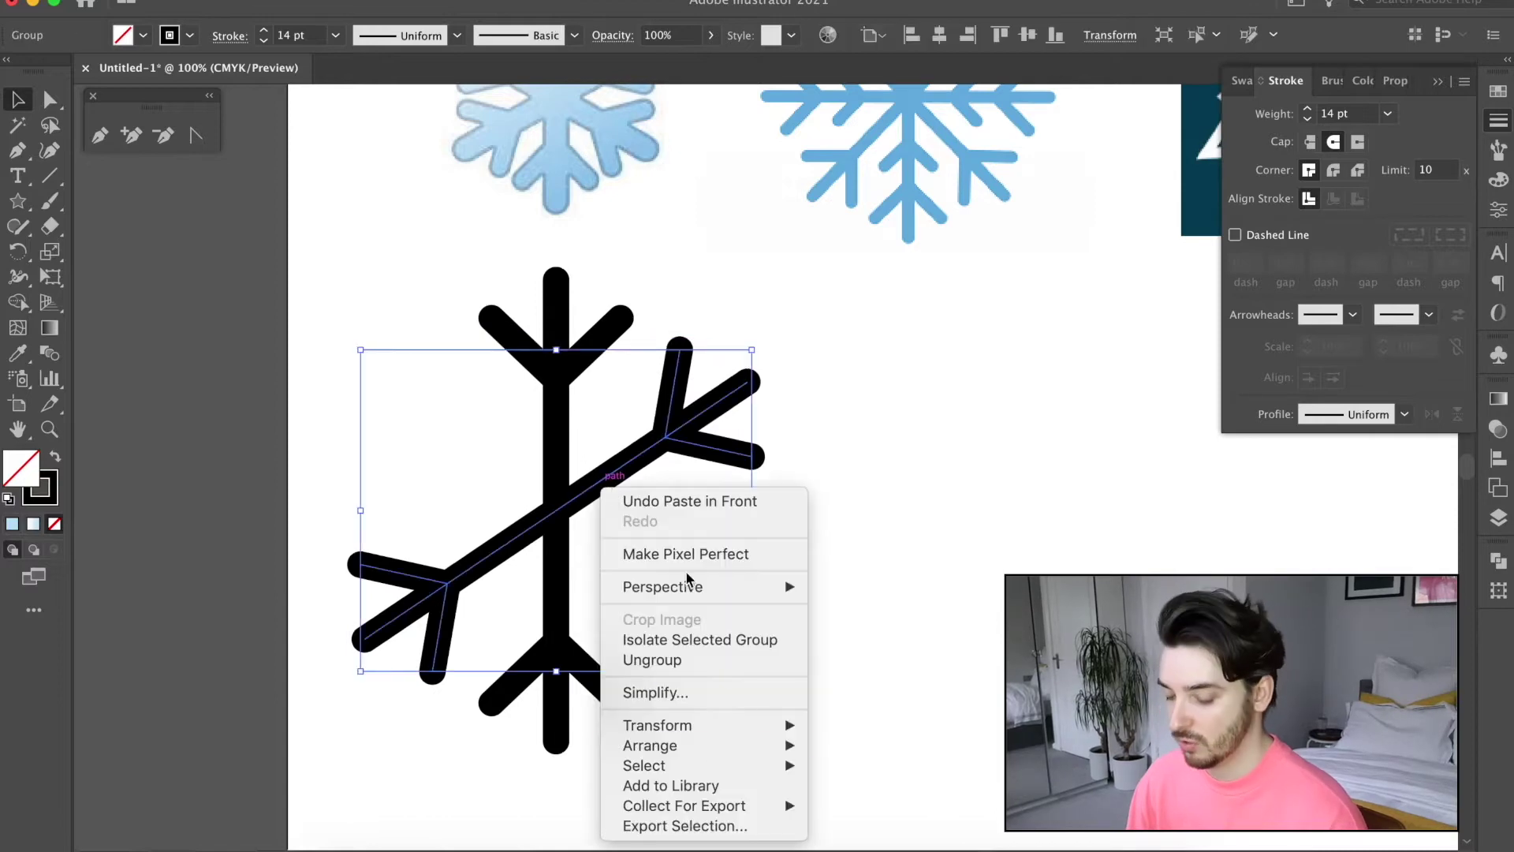
mouse_move(781, 725)
click(821, 742)
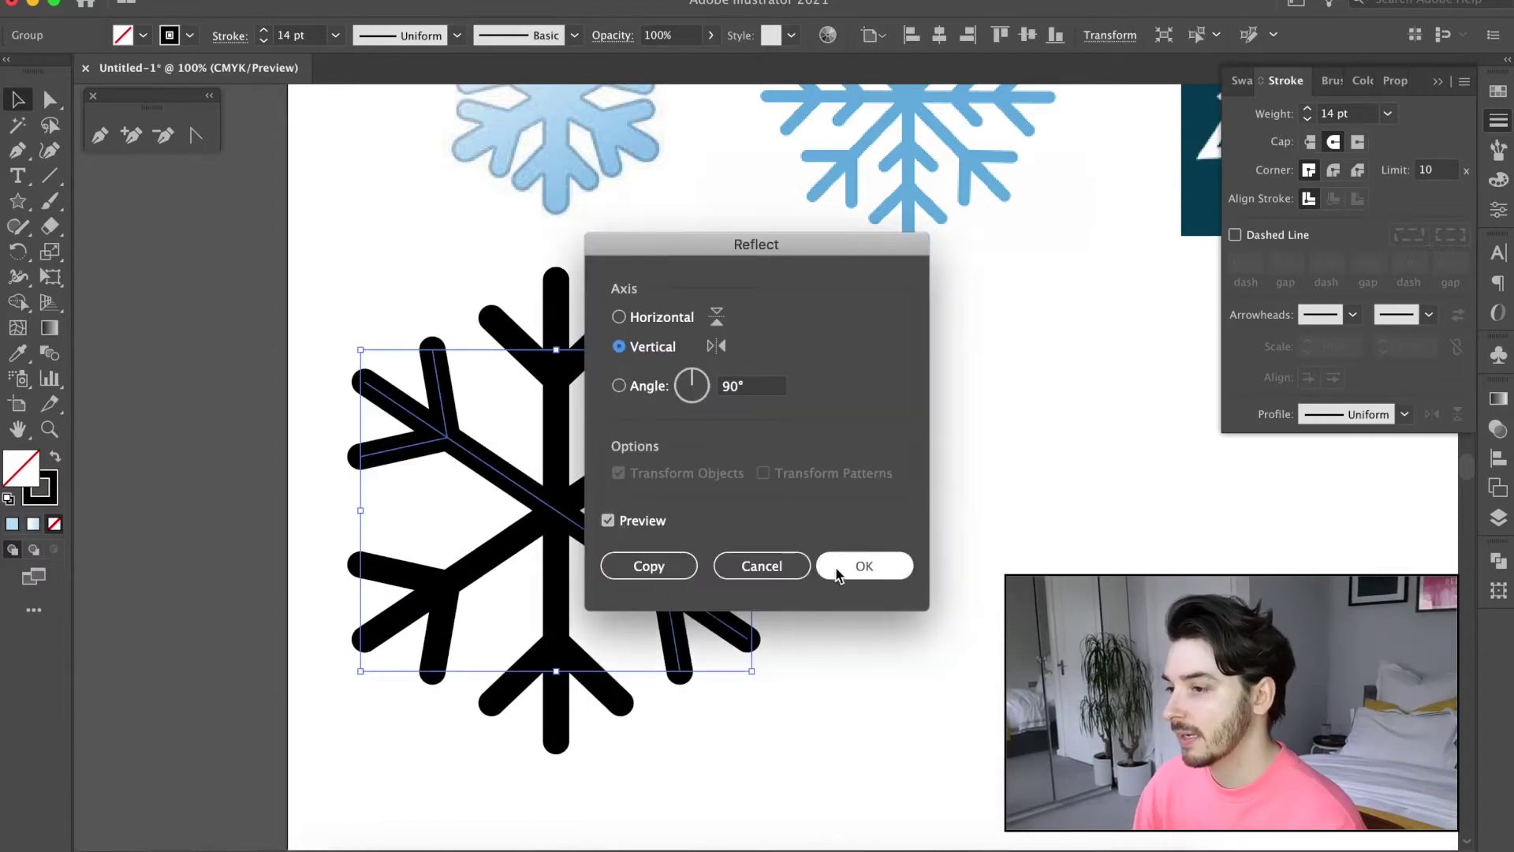
click(862, 564)
click(1296, 567)
- Set the stroke weight of all the black snowflake's arms to 25 pt
key(super+minus)
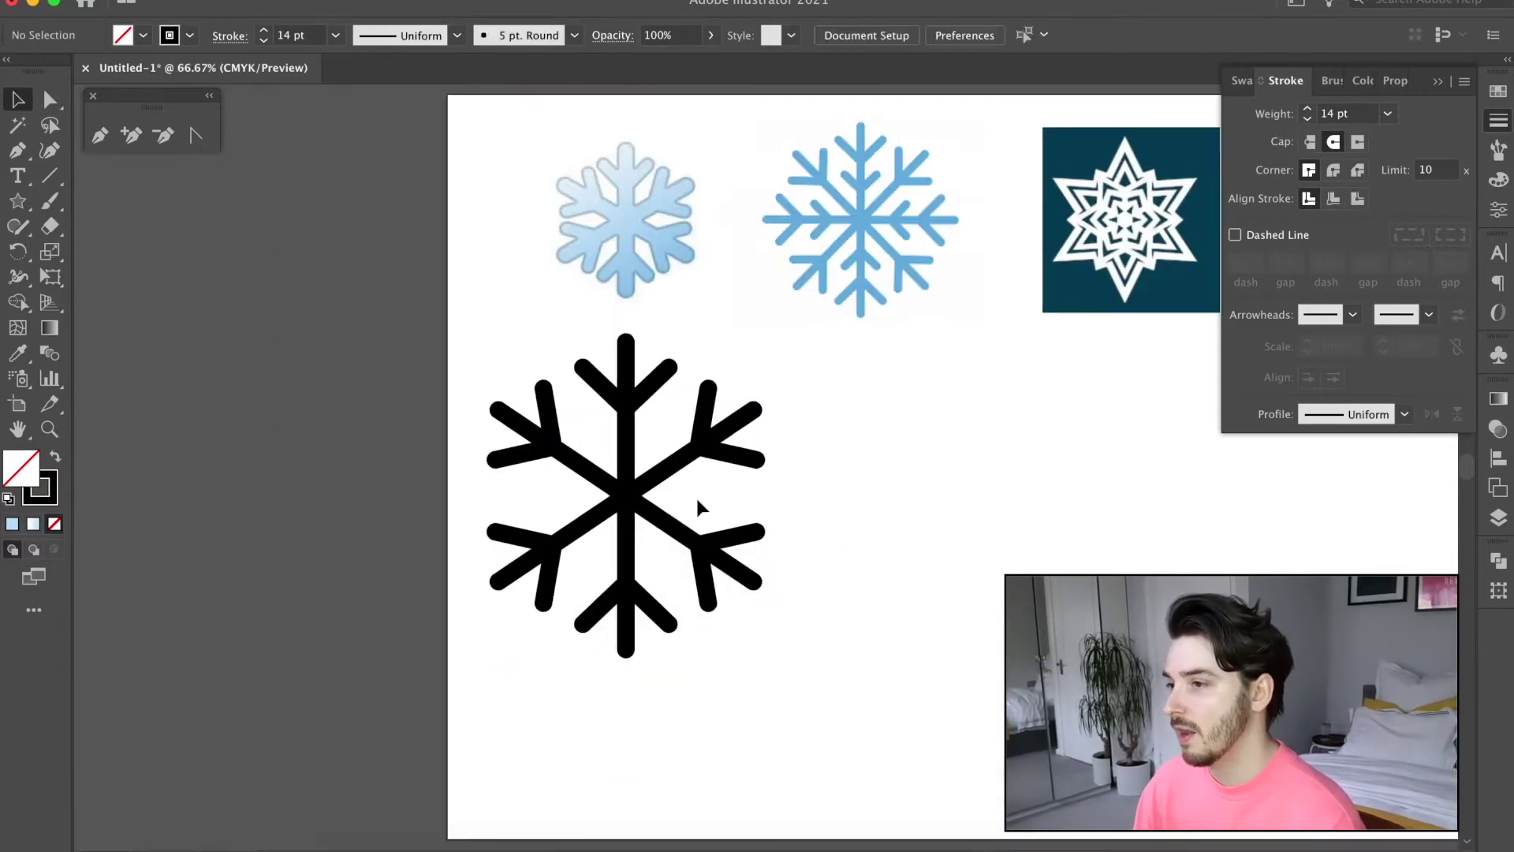
drag(705, 539, 881, 668)
click(1387, 113)
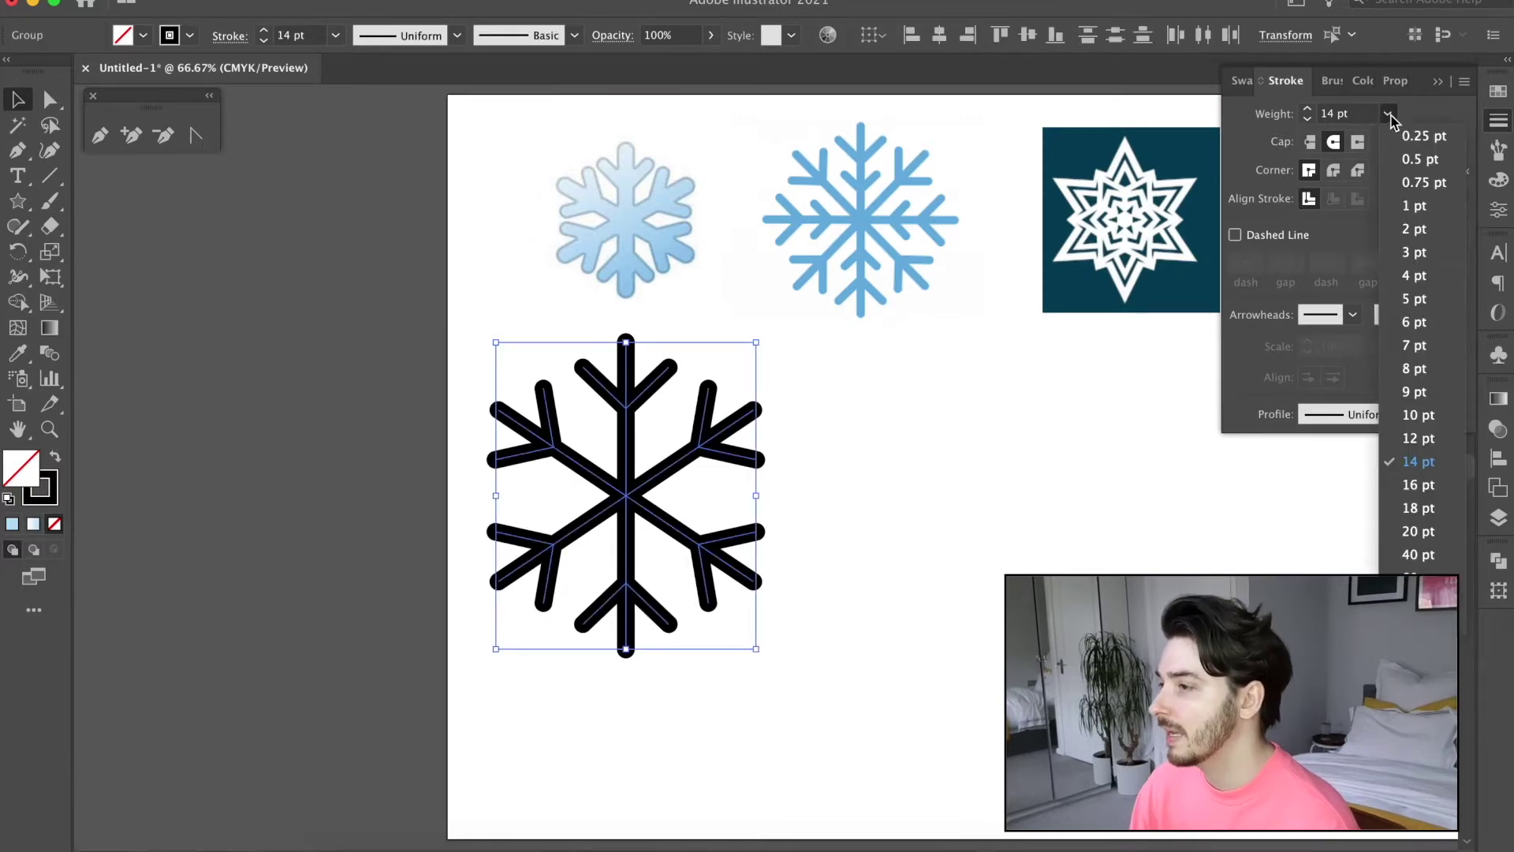
click(1418, 524)
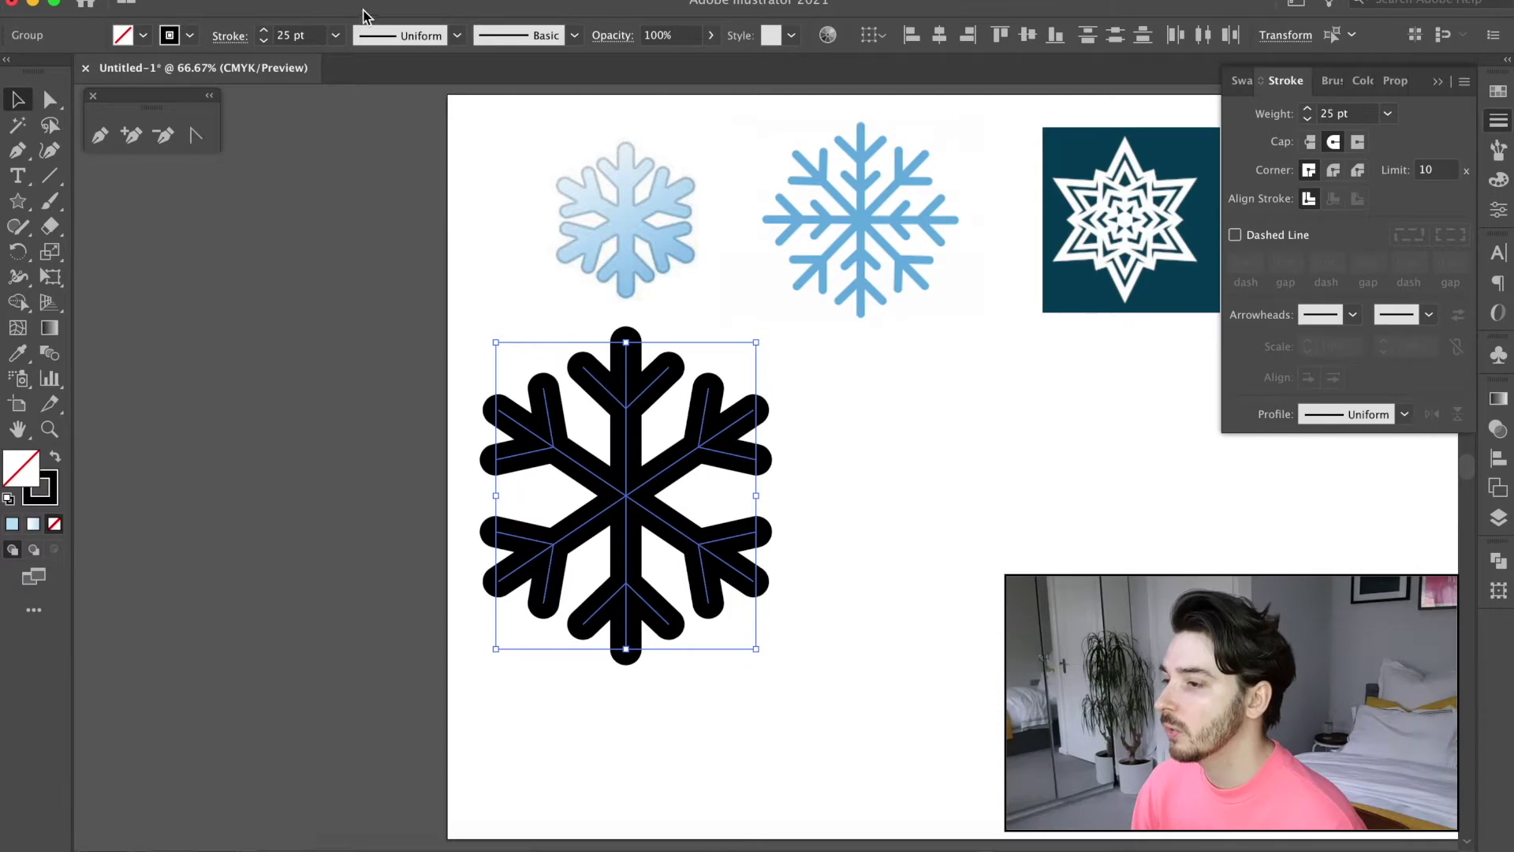
- Outline the strokes of the snowflake's arms and unite them into a single shape
click(251, 2)
mouse_move(311, 440)
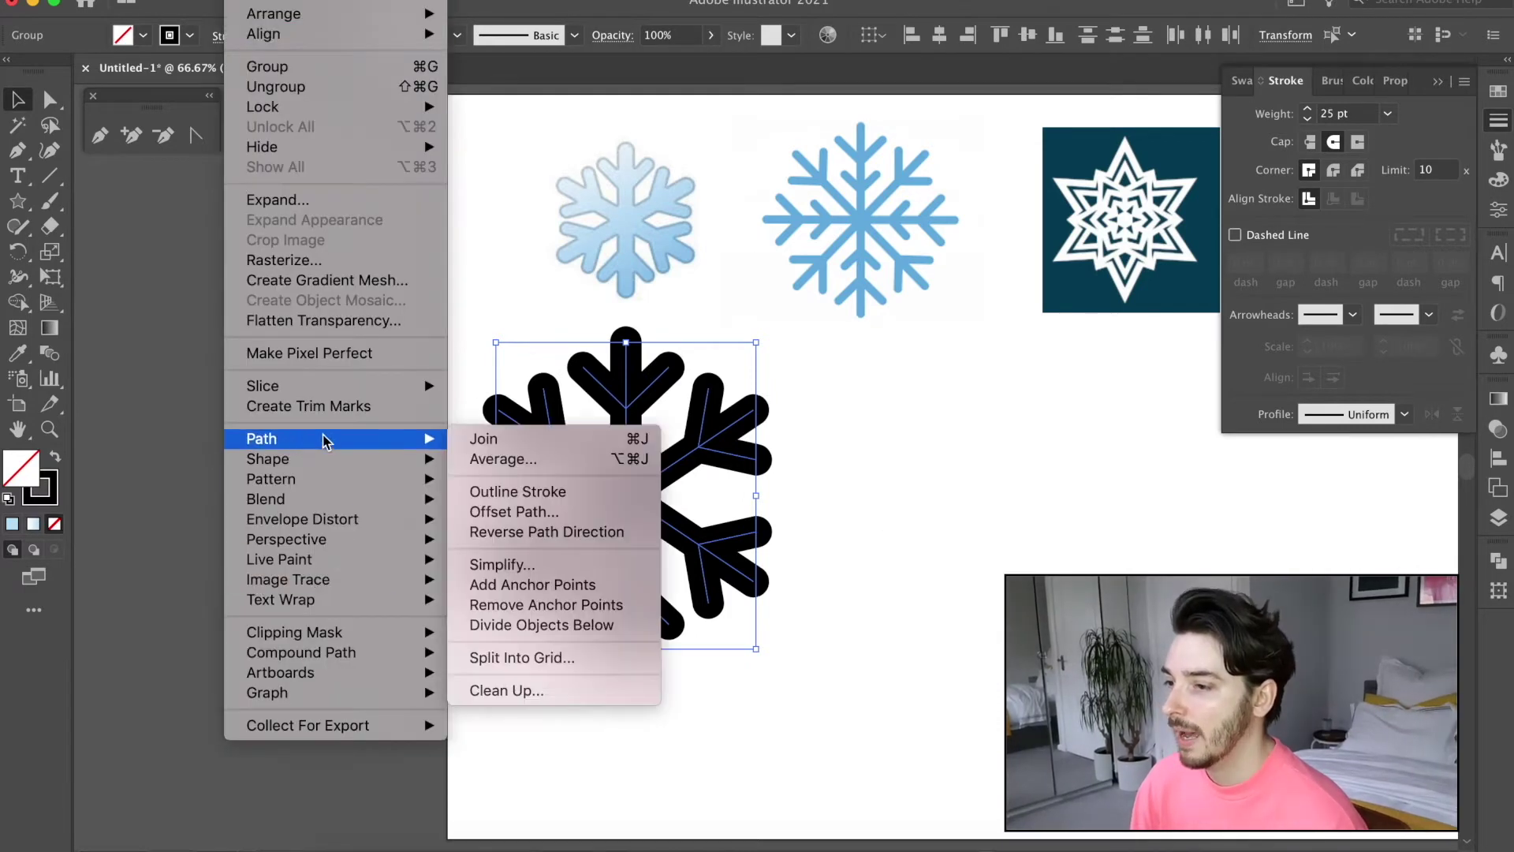
click(512, 491)
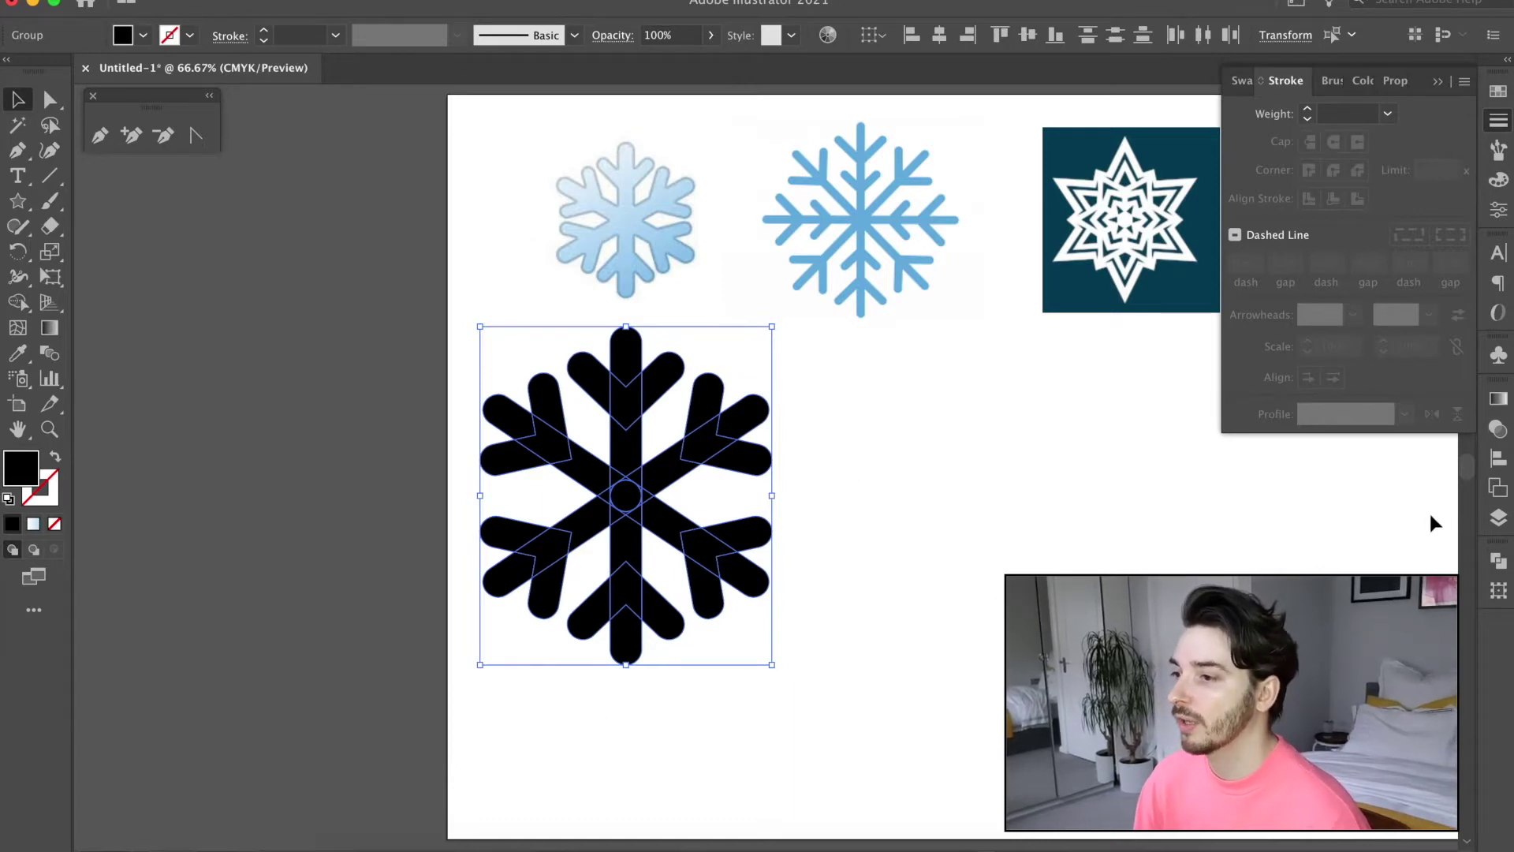
click(1498, 561)
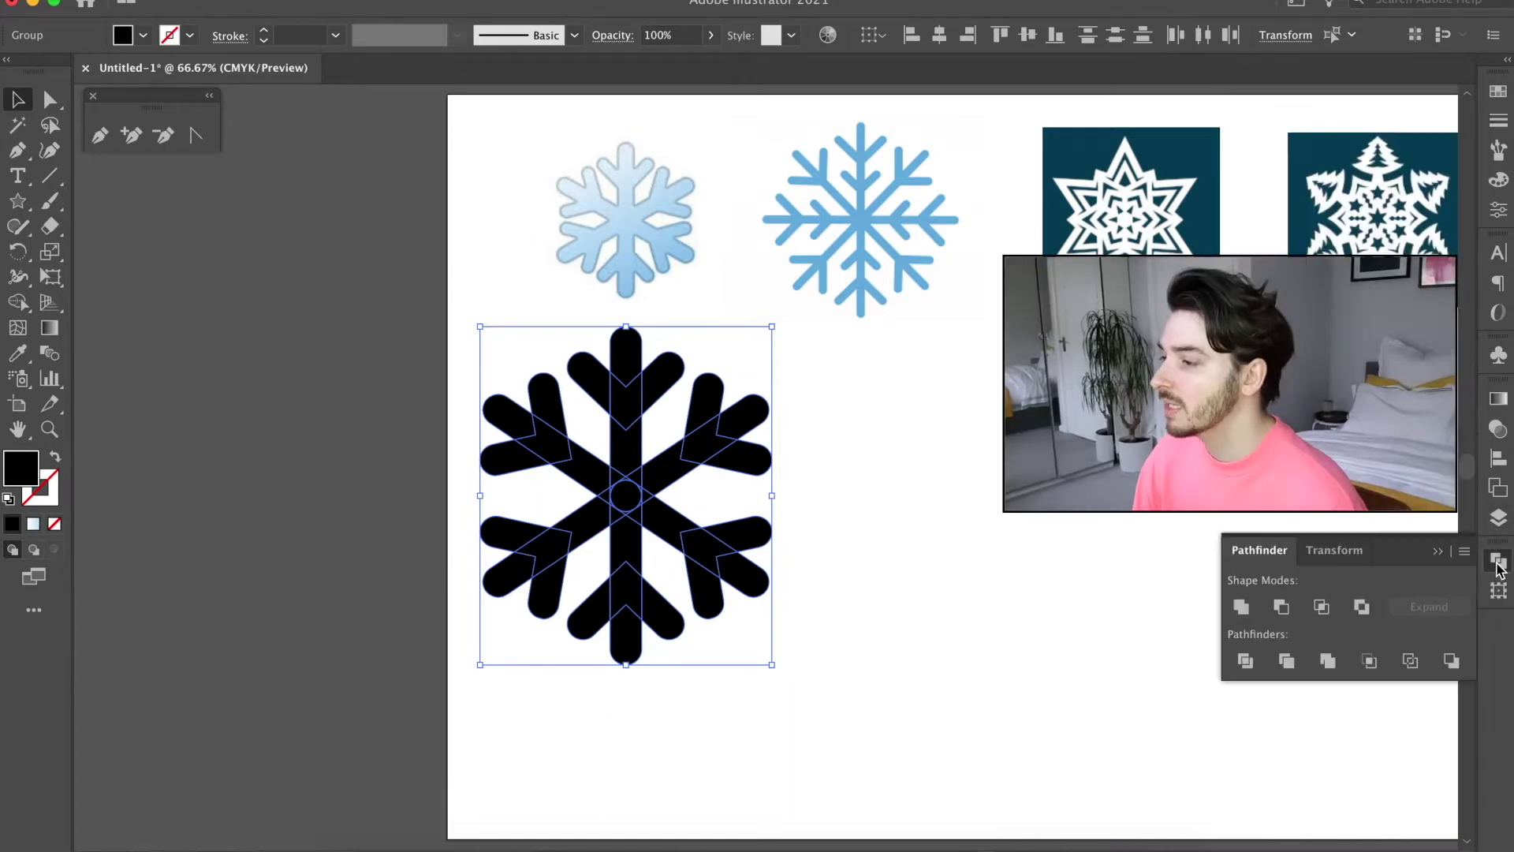
click(1240, 606)
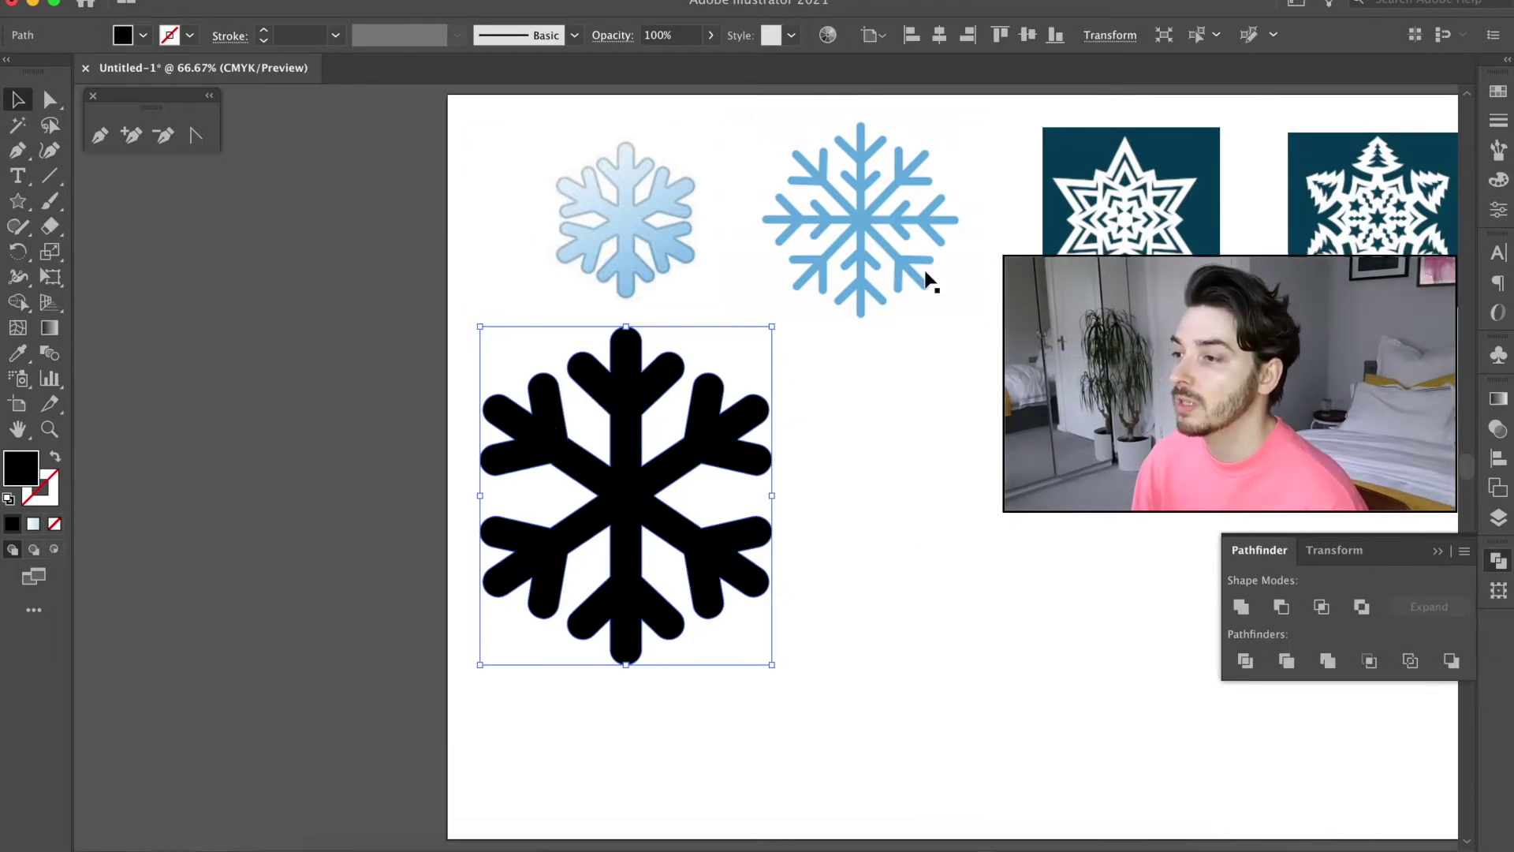
- Fill the snowflake with the light blue sampled from the gradient reference snowflake and give it a 5 pt black outline
click(8, 500)
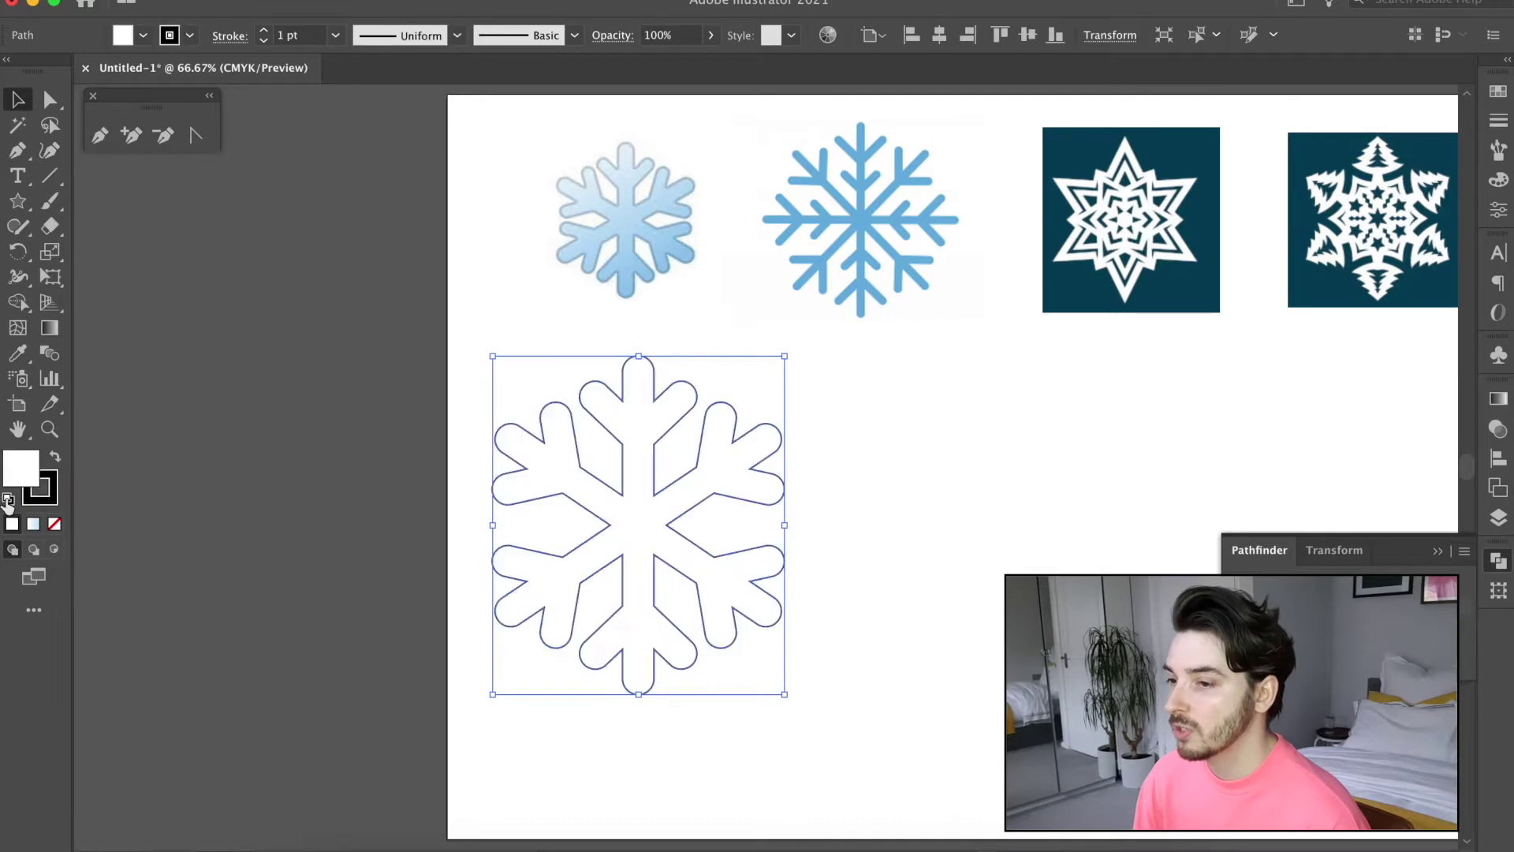
key(i)
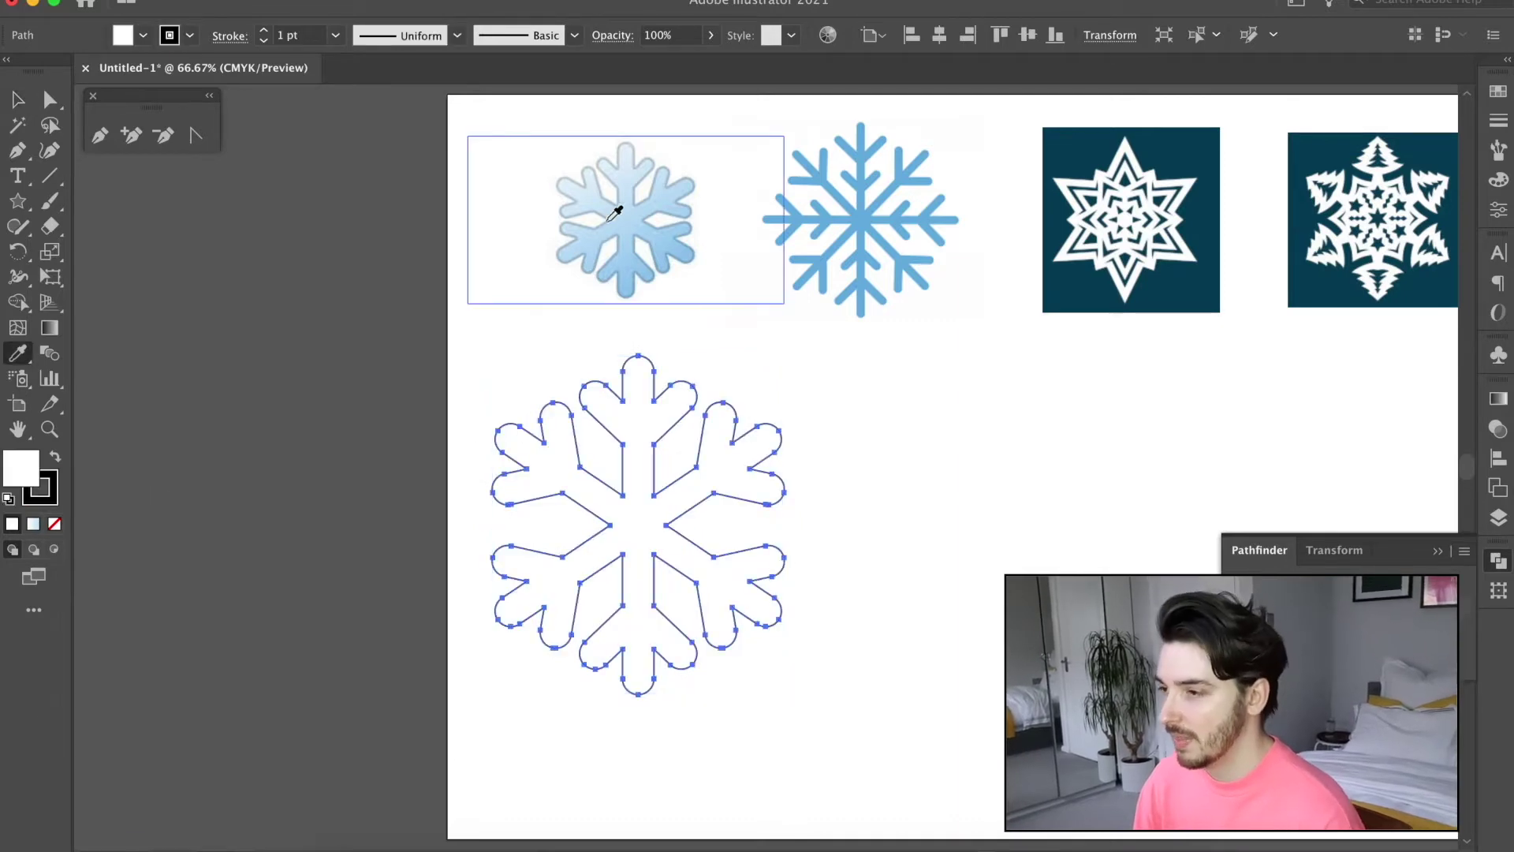
click(619, 210)
click(1497, 119)
click(1387, 113)
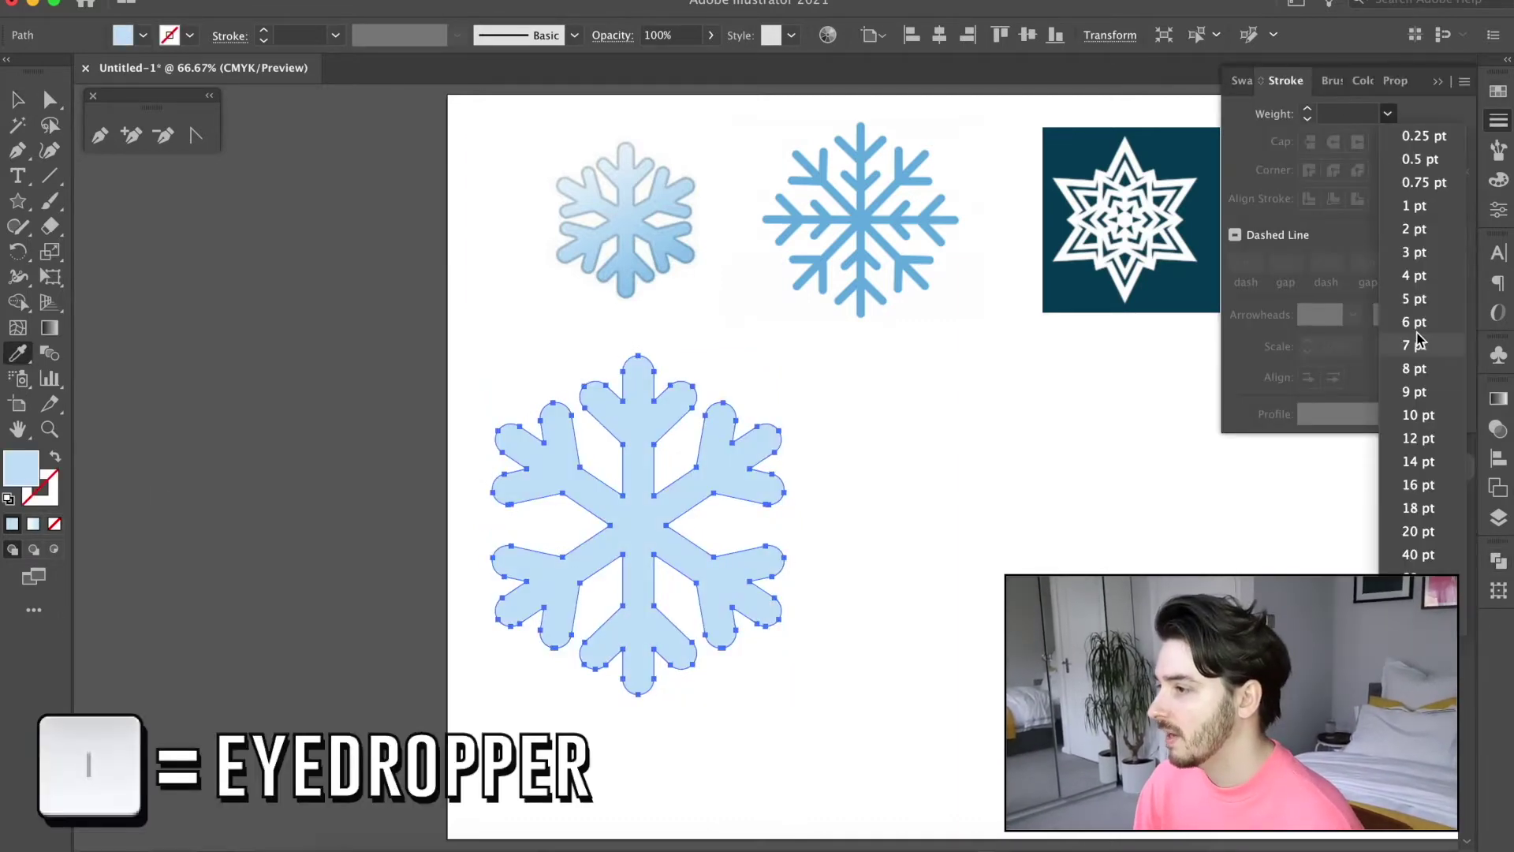
click(1408, 297)
- Scale the light blue snowflake down proportionally
click(28, 111)
click(840, 410)
click(649, 690)
drag(642, 694, 638, 562)
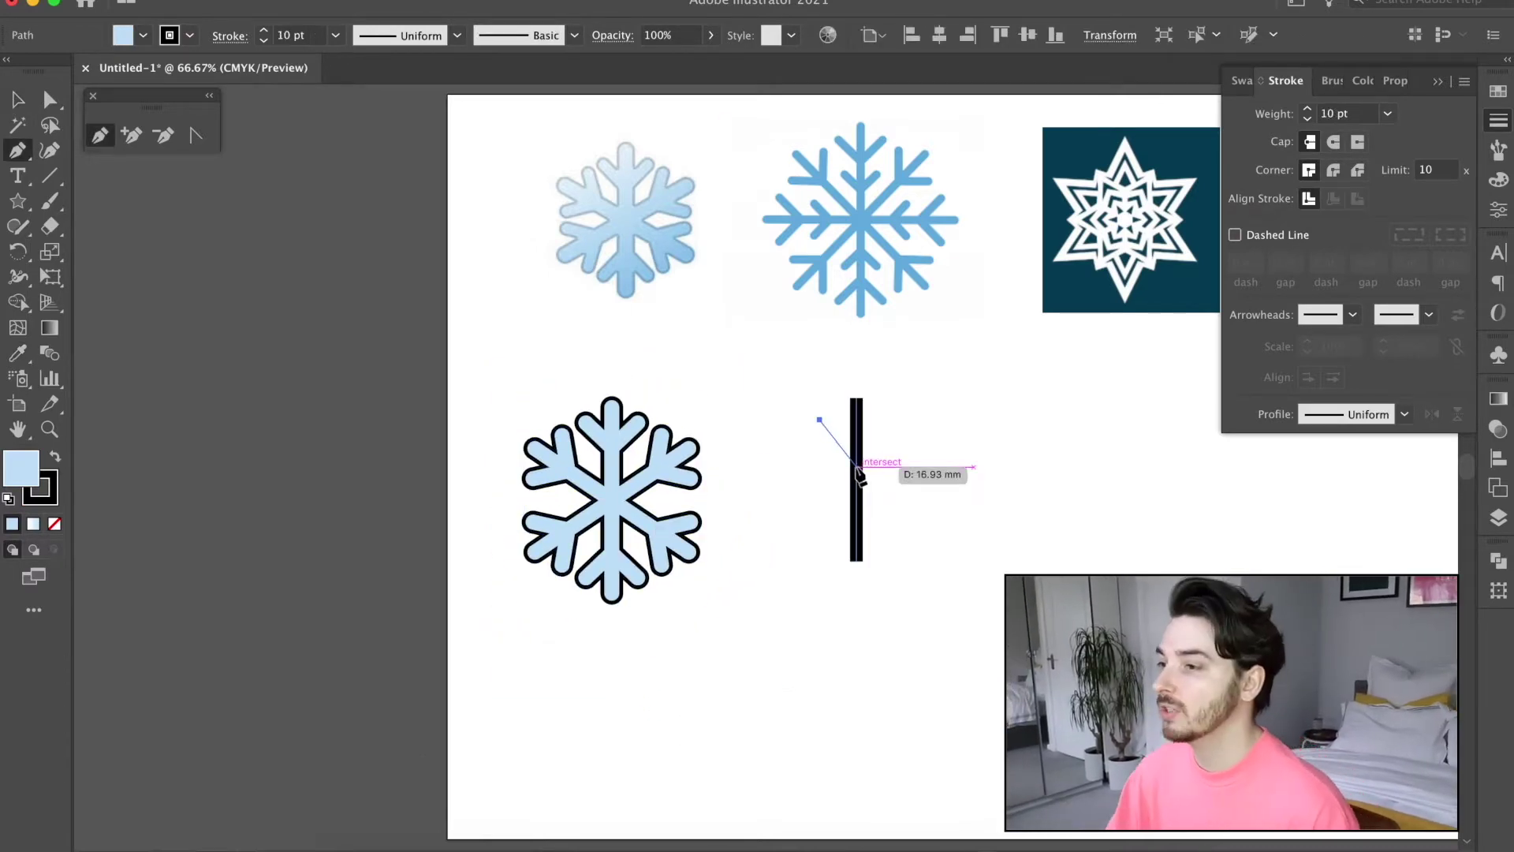
- Finish the diagonal branch at the black vertical stem and reflect a copy vertically onto the stem's other side
click(853, 459)
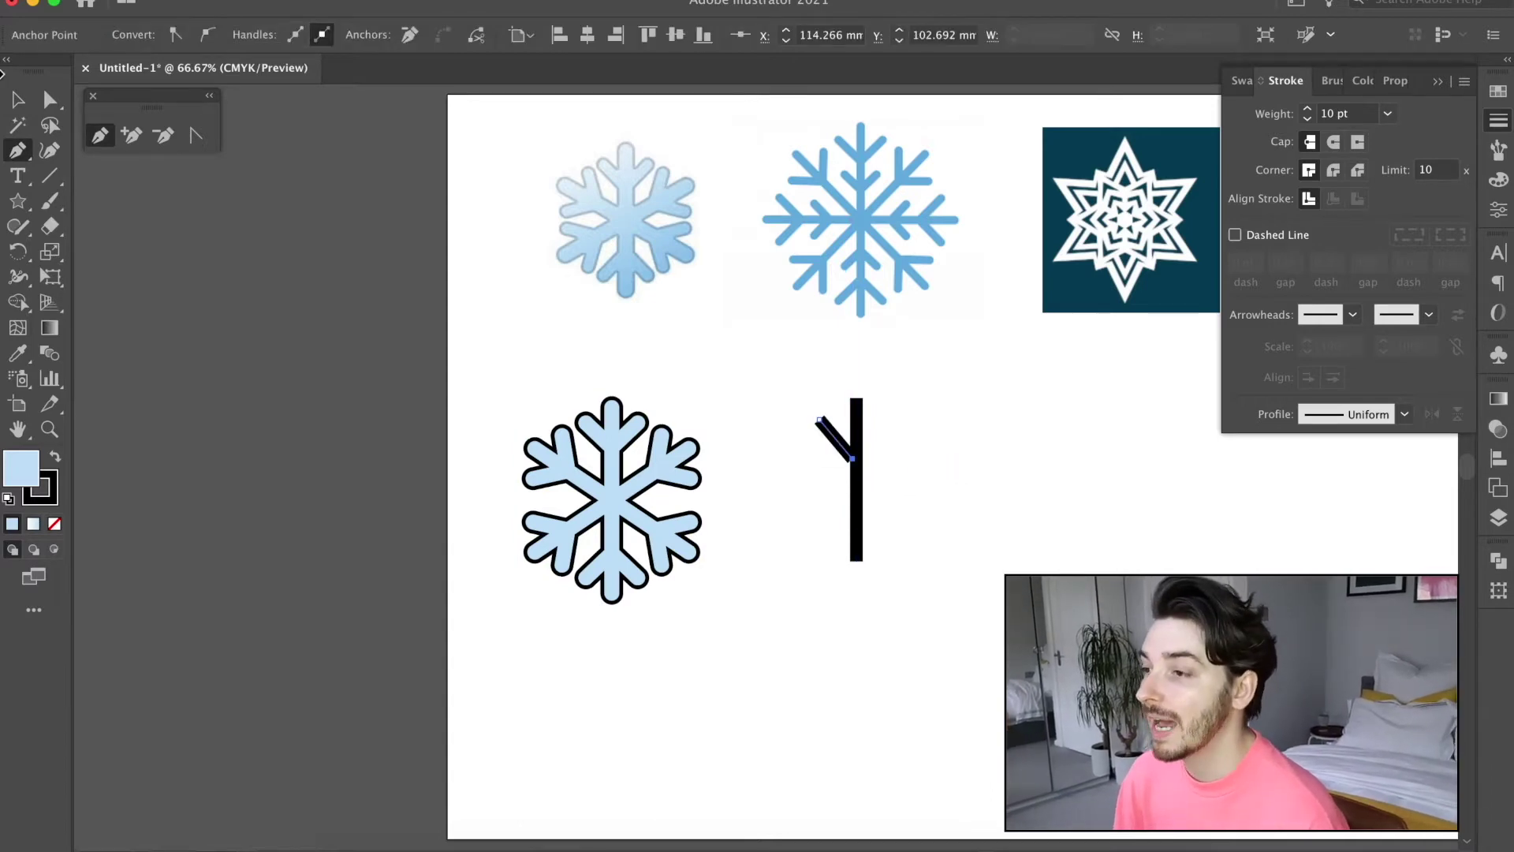
click(18, 123)
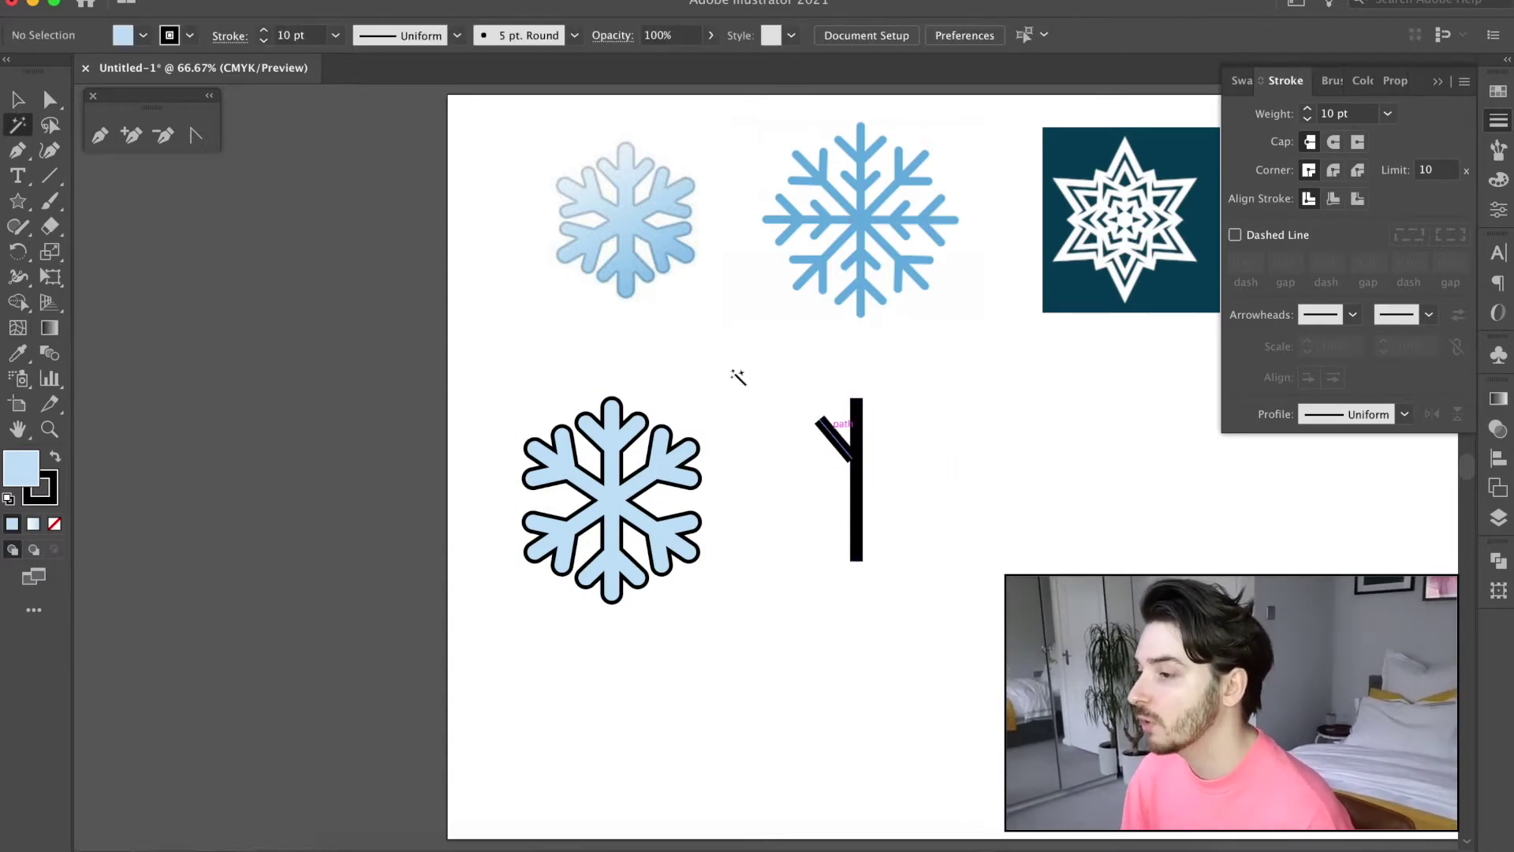
right_click(836, 436)
mouse_move(934, 753)
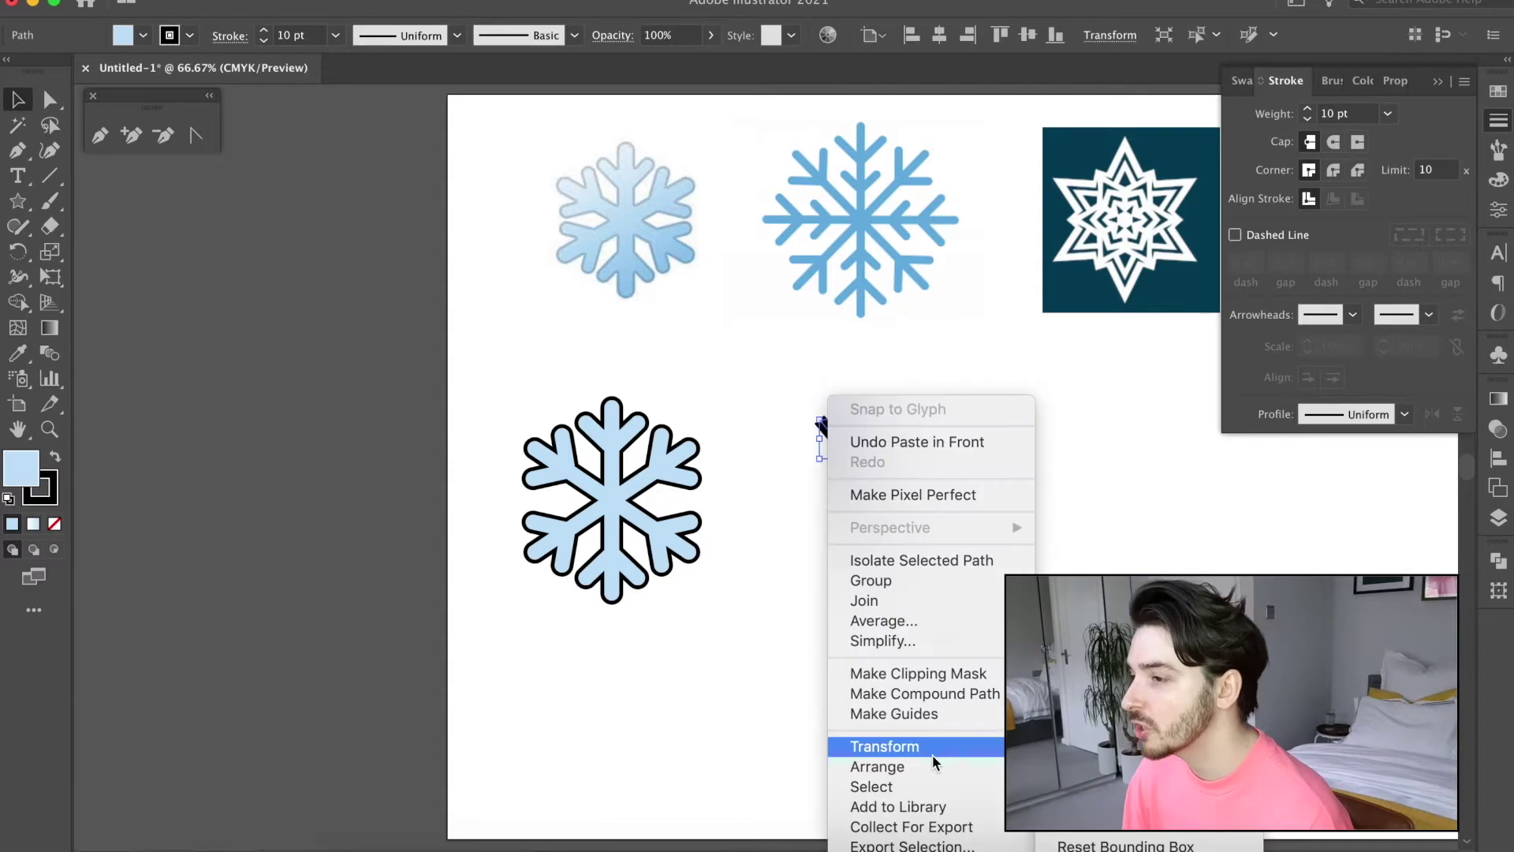
click(1097, 739)
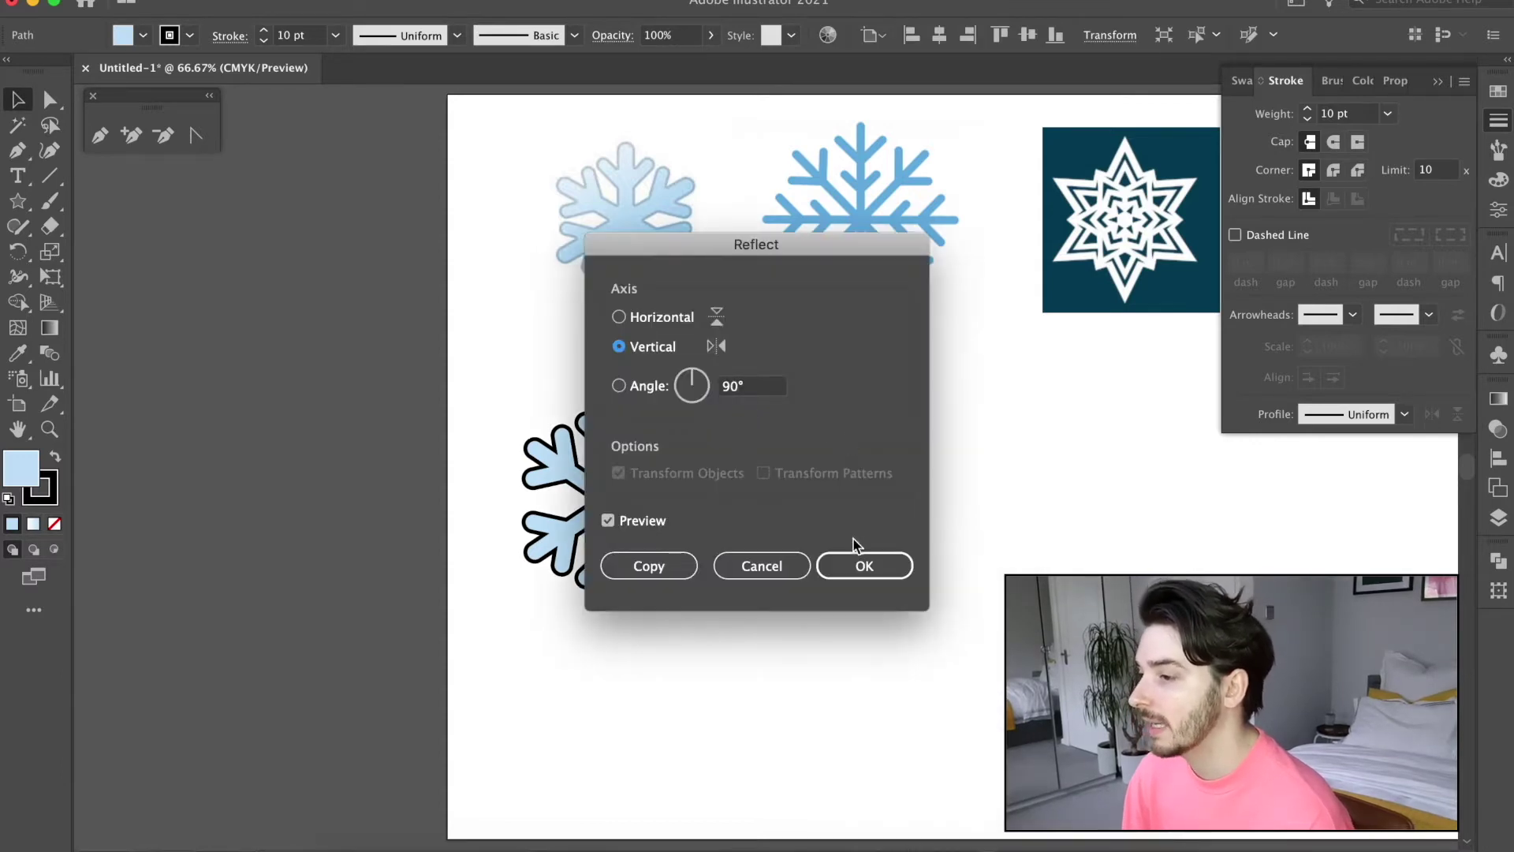
click(861, 564)
mouse_move(843, 442)
mouse_down()
mouse_move(884, 438)
mouse_move(836, 438)
mouse_up()
- Join the two mirrored branches into a single V-shaped path and remove its fill
shift+click(829, 438)
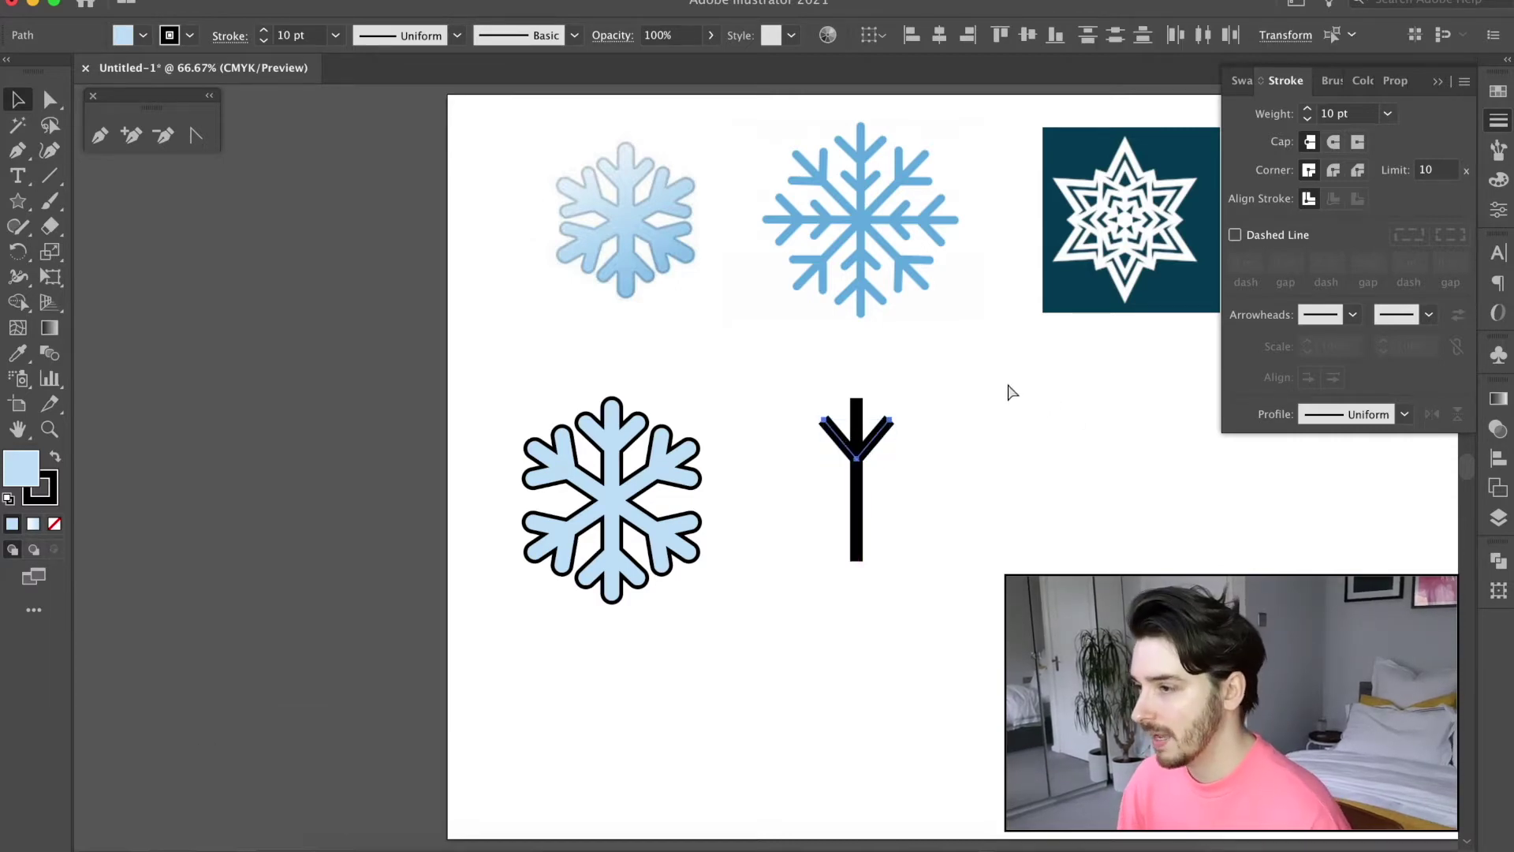
key(super+j)
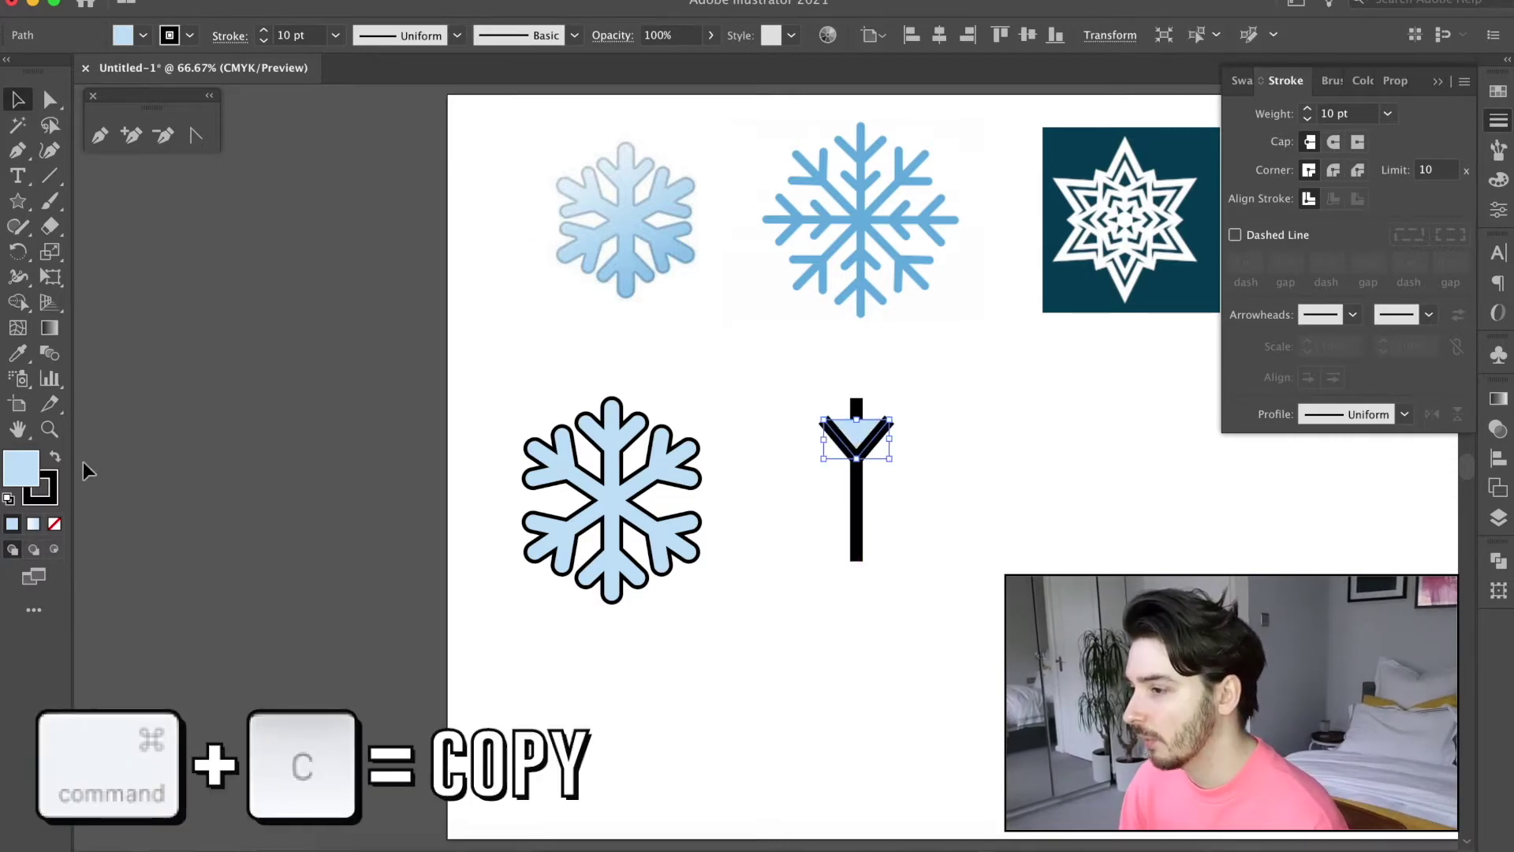
key(super+f)
click(54, 523)
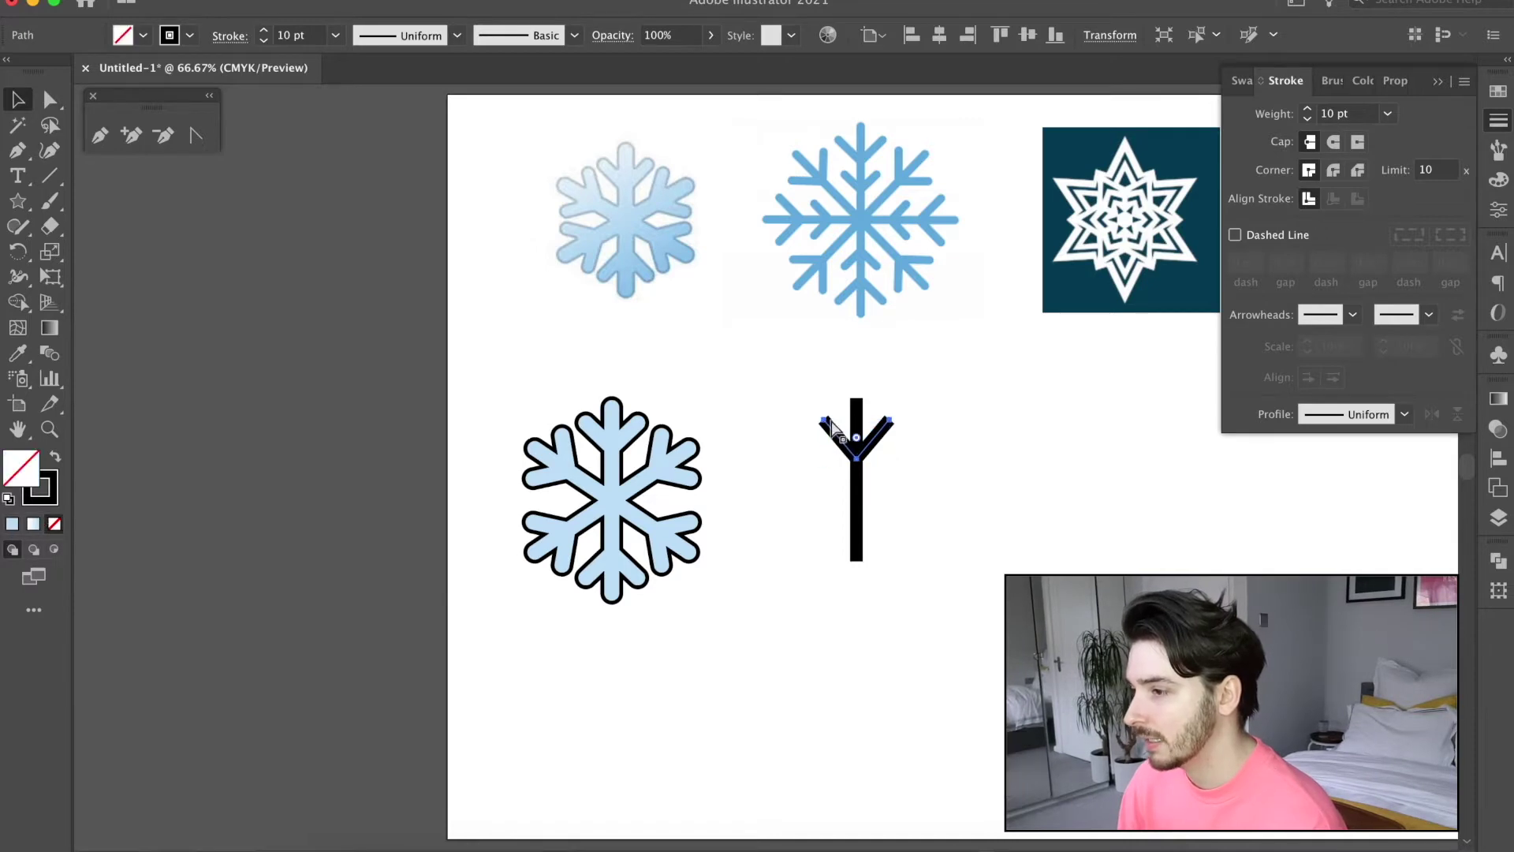
- Add a smaller V-shaped branch pair lower on the stem and give all the arm's strokes round caps
mouse_move(881, 439)
mouse_down()
mouse_move(884, 505)
mouse_move(859, 457)
mouse_move(857, 473)
mouse_up()
drag(793, 381, 888, 710)
click(1333, 142)
- Paste a copy of the branched arm in place and flip it below the original so the stems meet end to end
key(super+c)
key(super+f)
drag(872, 419, 873, 580)
- Group the double-ended arm and rotate a copy of it 90° to form a cross
drag(808, 371, 937, 694)
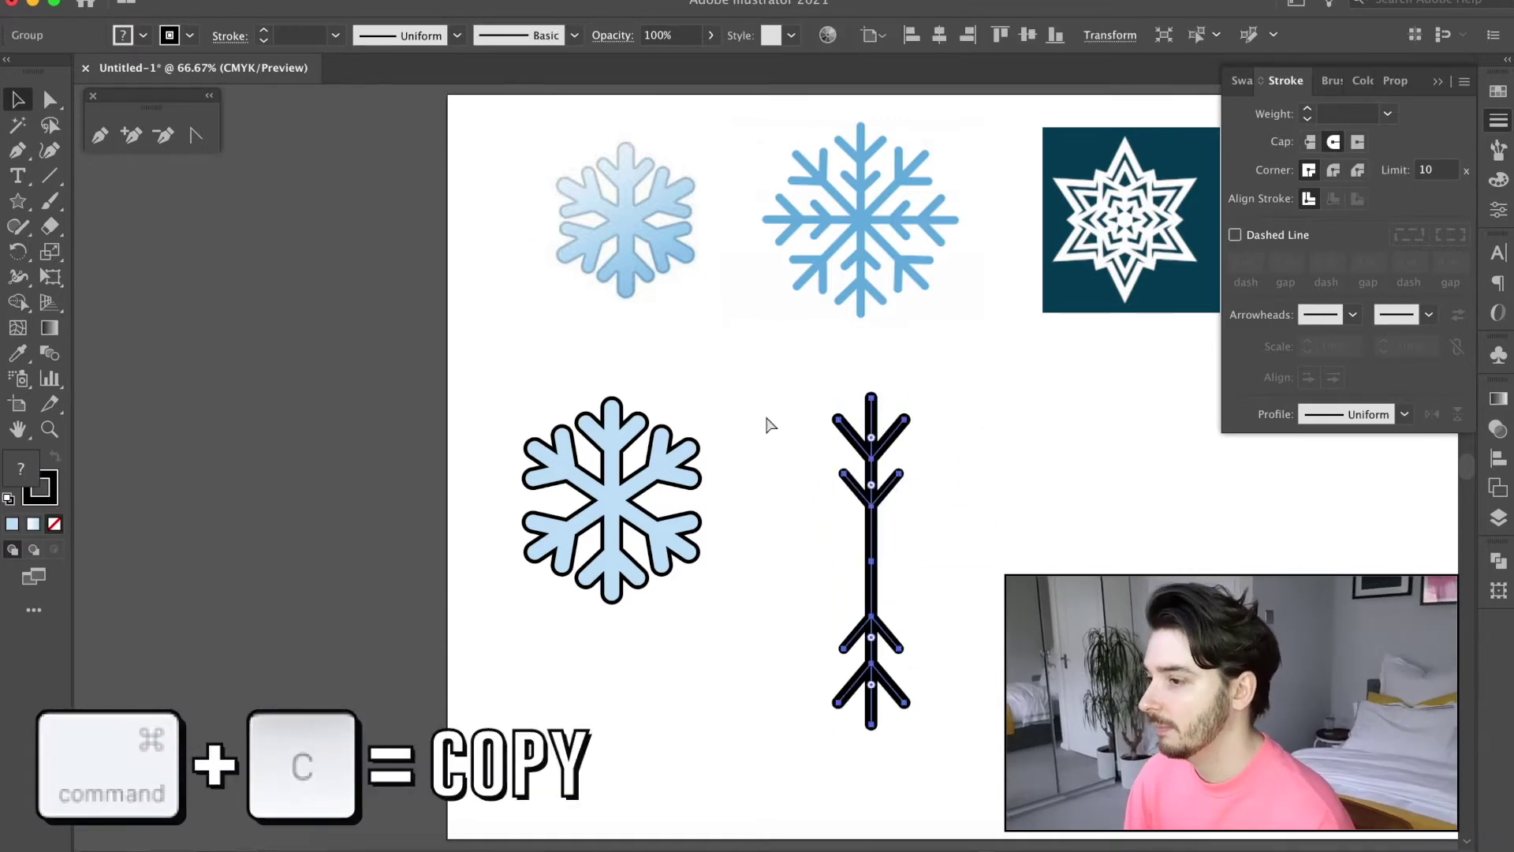
key(super+g)
drag(816, 399, 700, 654)
- Duplicate the cross in place, rotate the copy 45° around the same centre and scale it down slightly
click(759, 400)
drag(759, 400, 998, 710)
key(super+c)
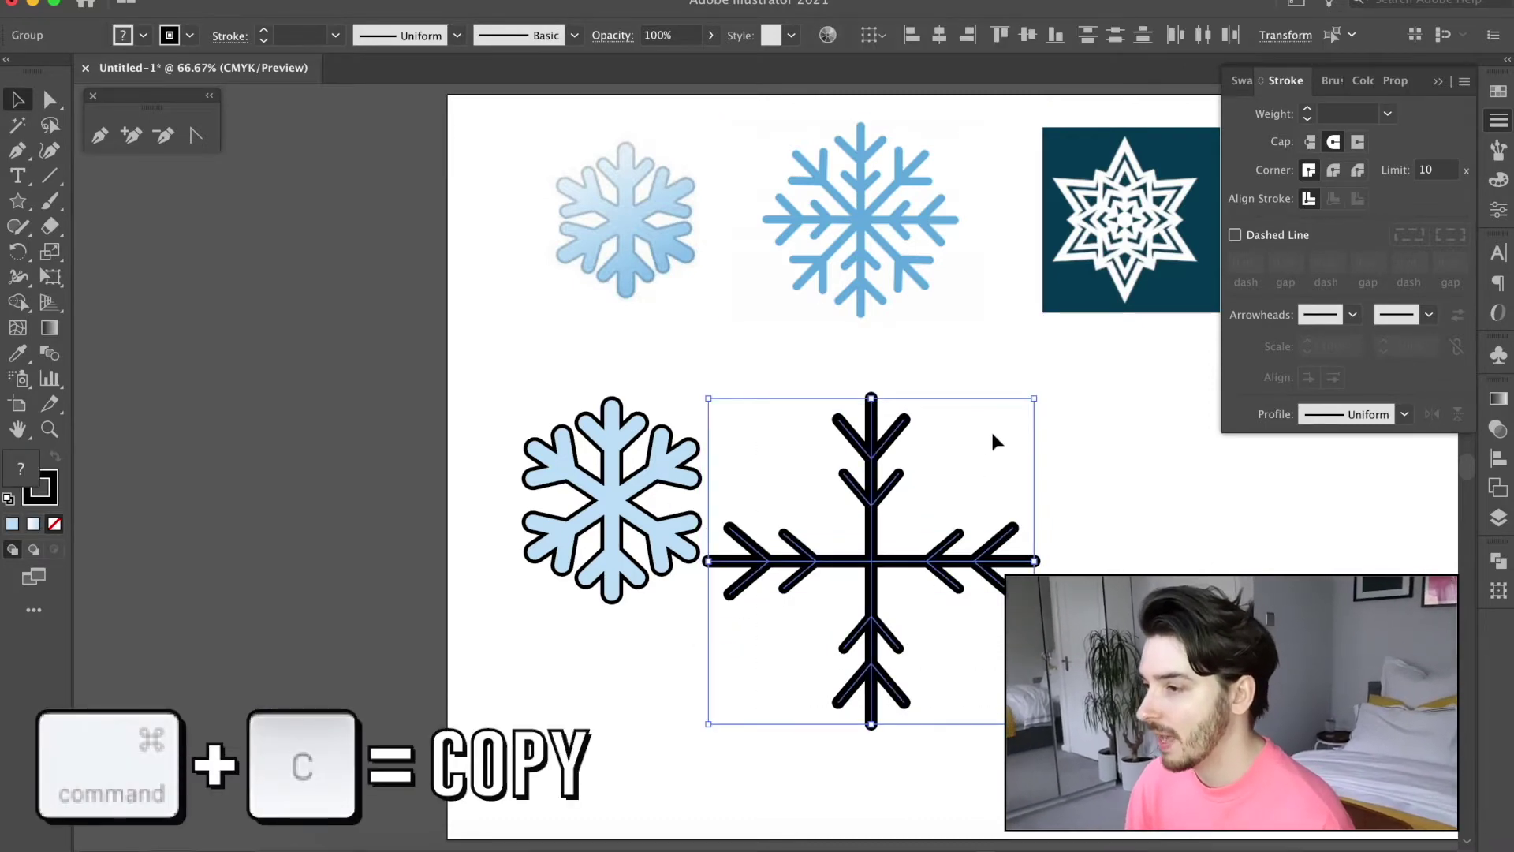
key(super+f)
key(super+f)
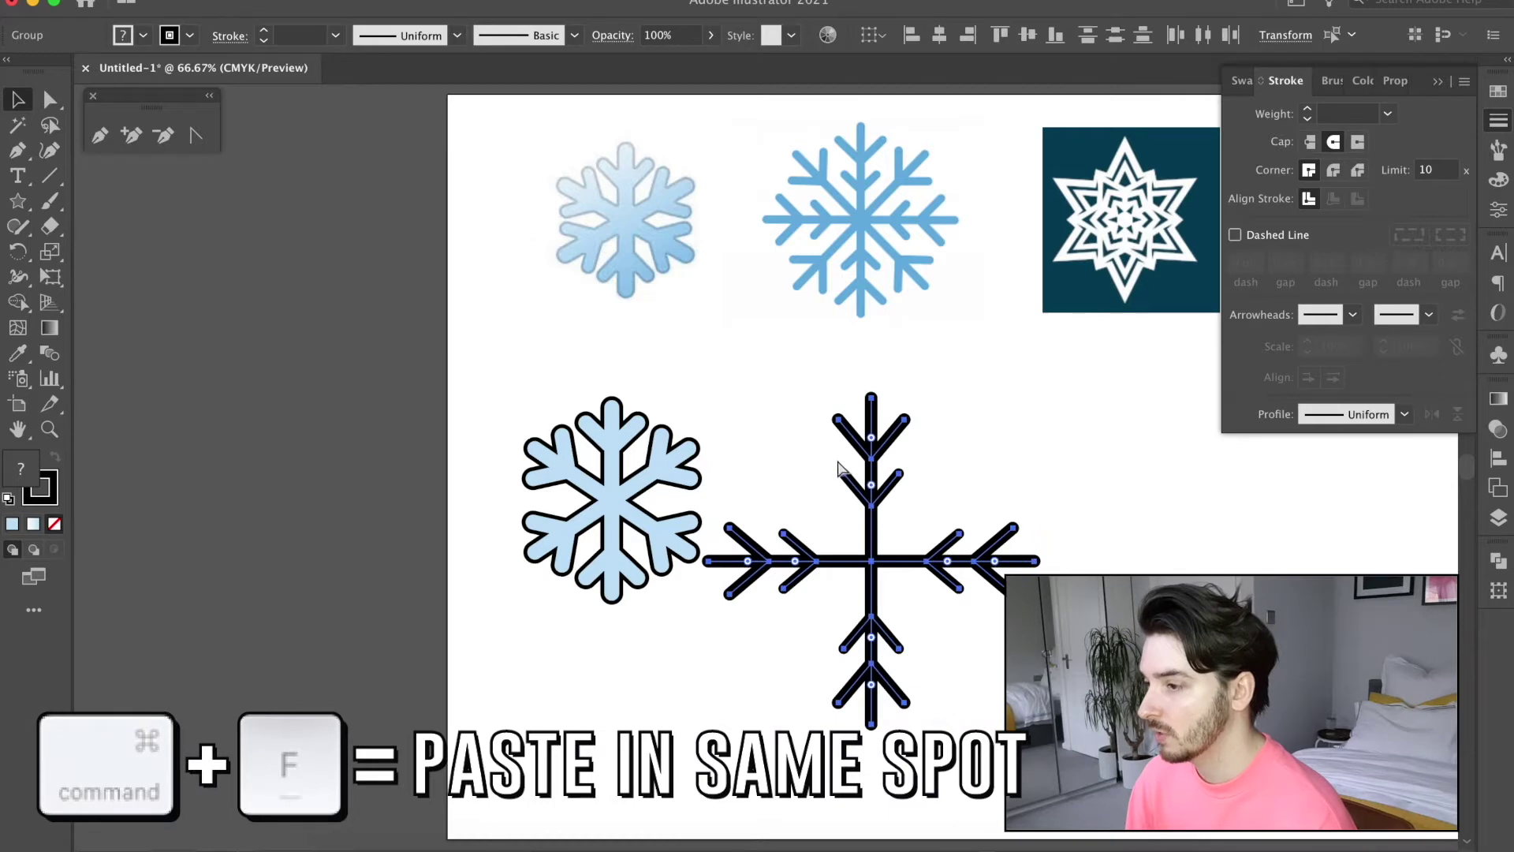
drag(696, 390, 661, 524)
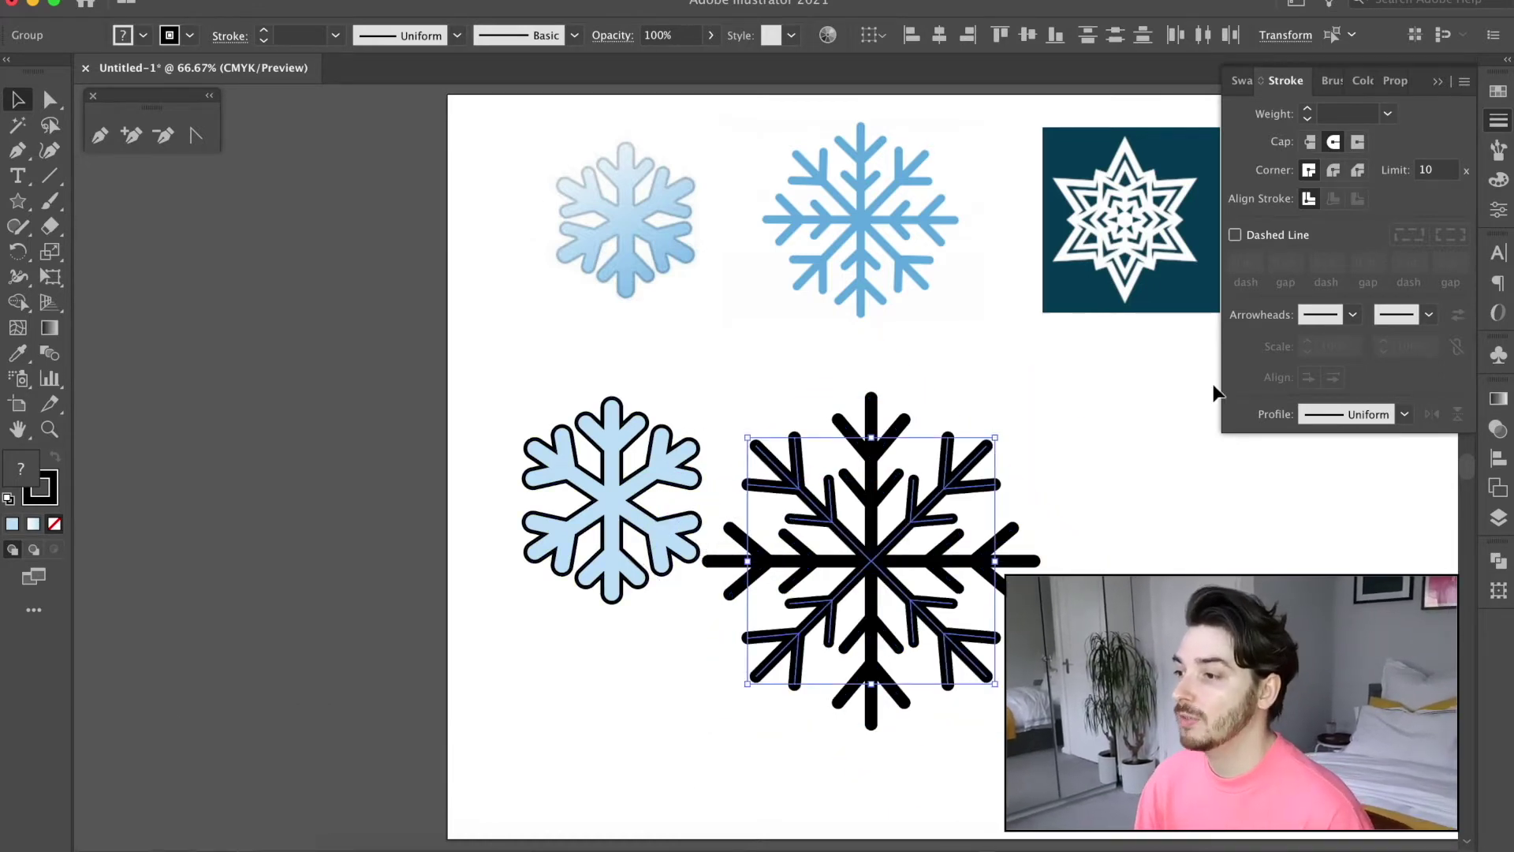
click(1162, 500)
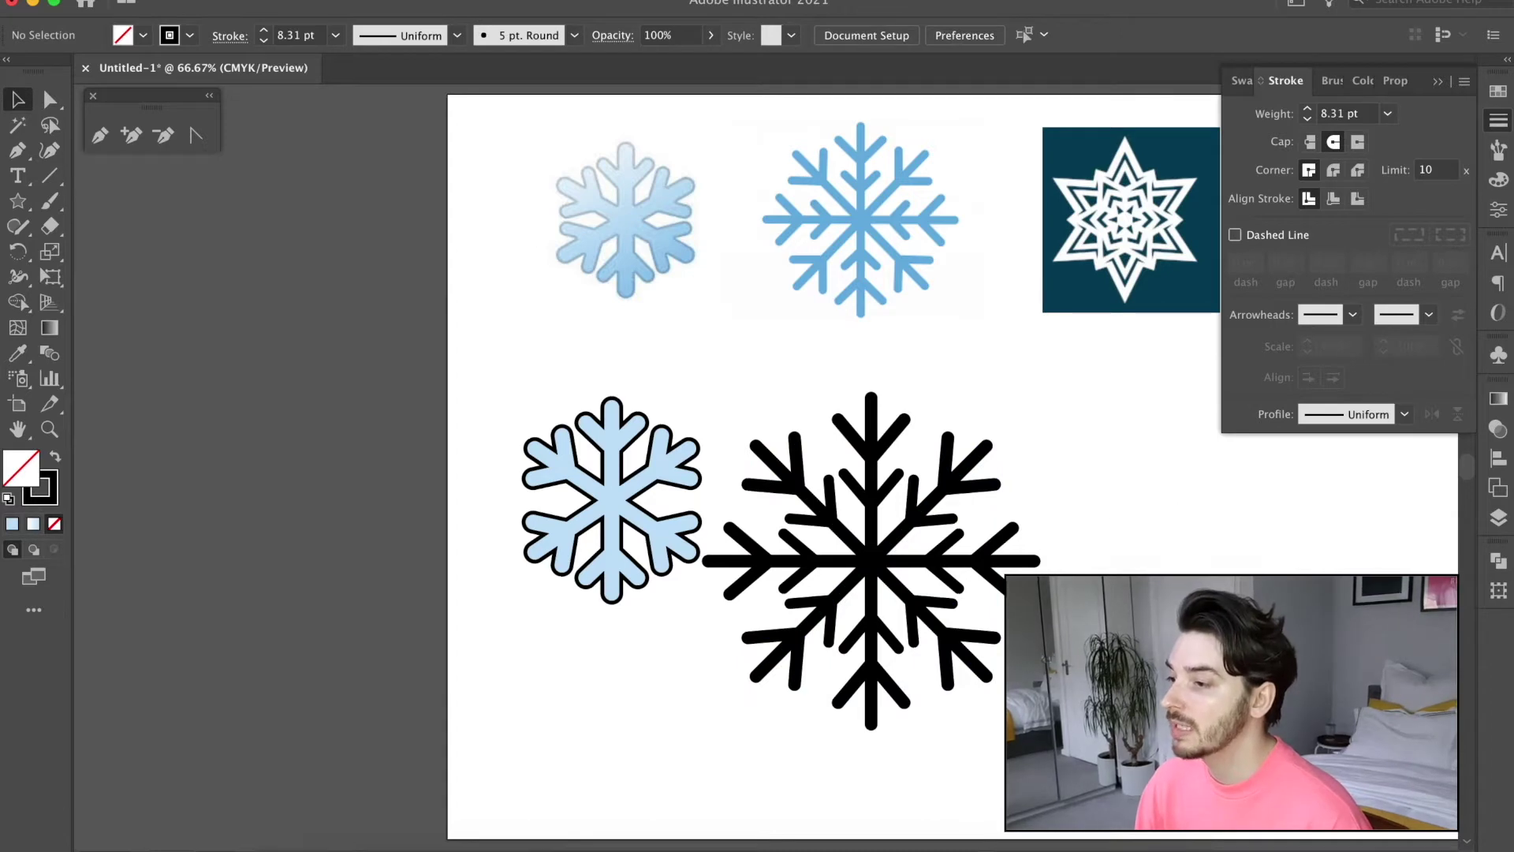
- Outline the strokes of all the eight-armed snowflake's parts and unite them into a single shape
click(923, 523)
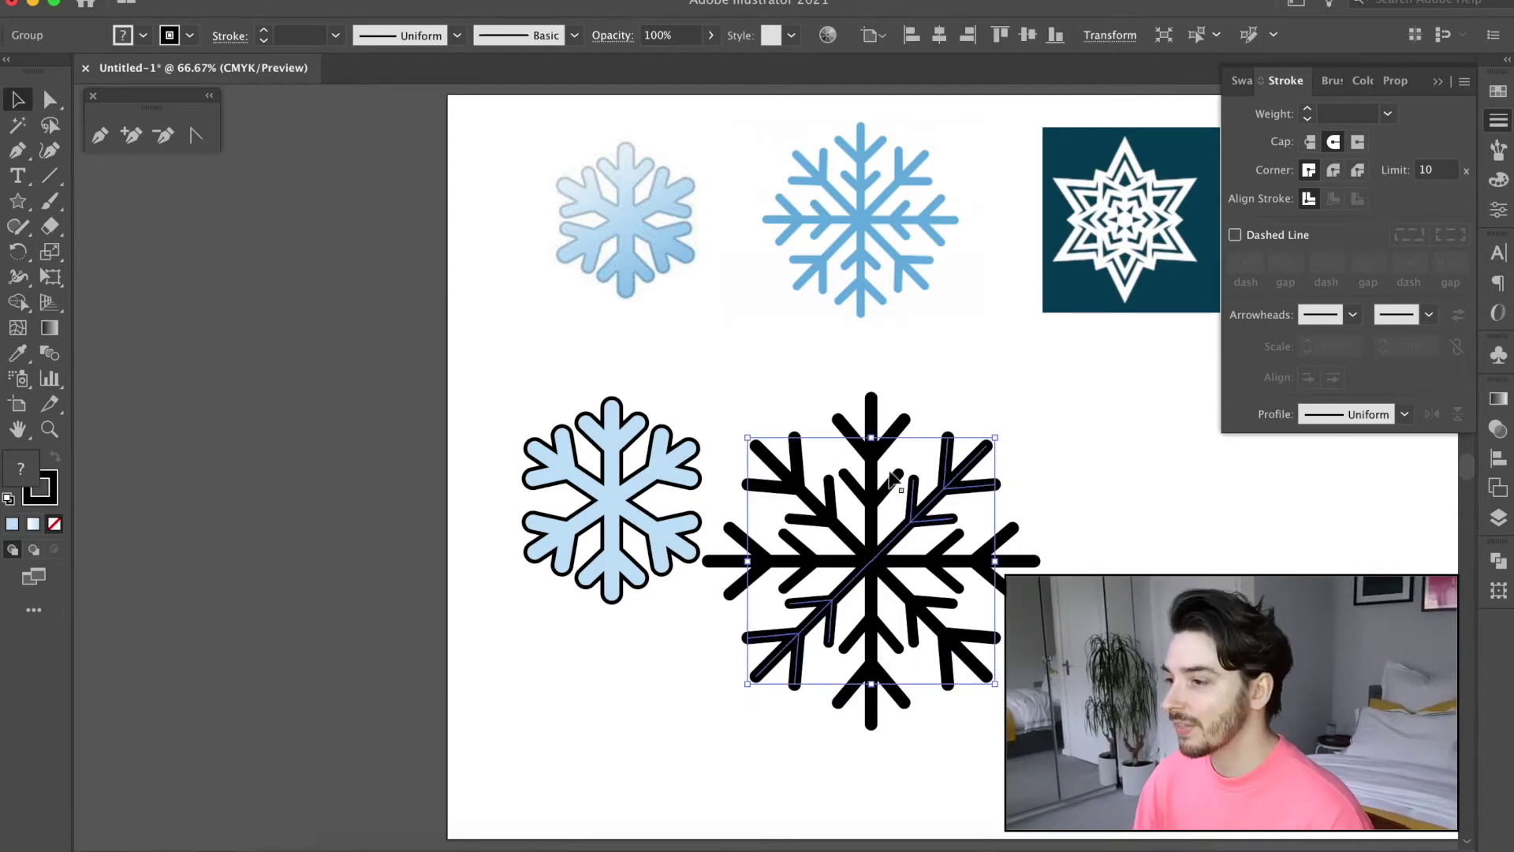
drag(1057, 560, 740, 364)
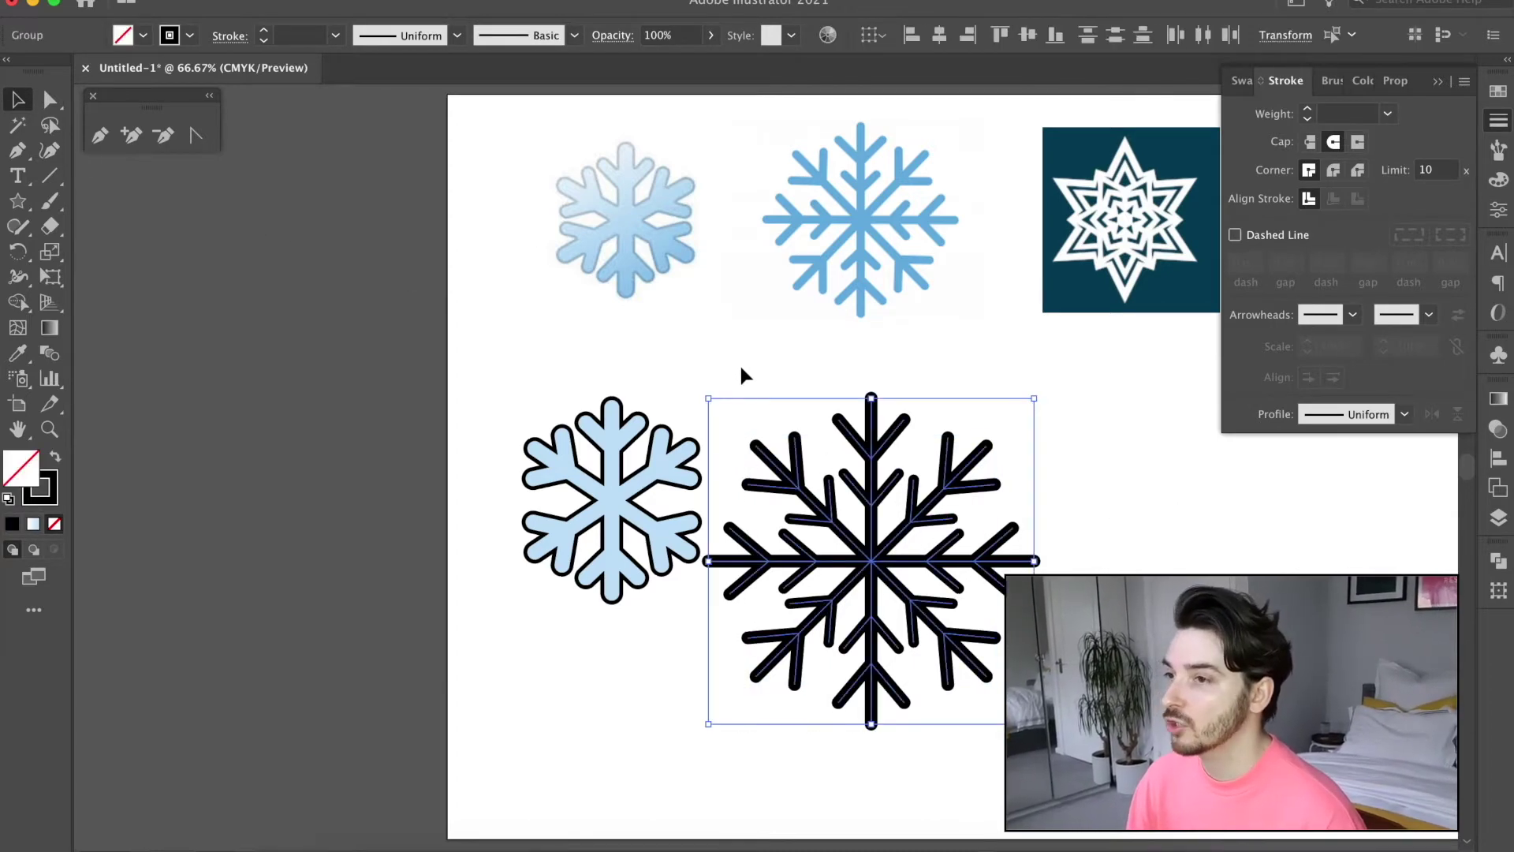
click(245, 1)
mouse_move(321, 440)
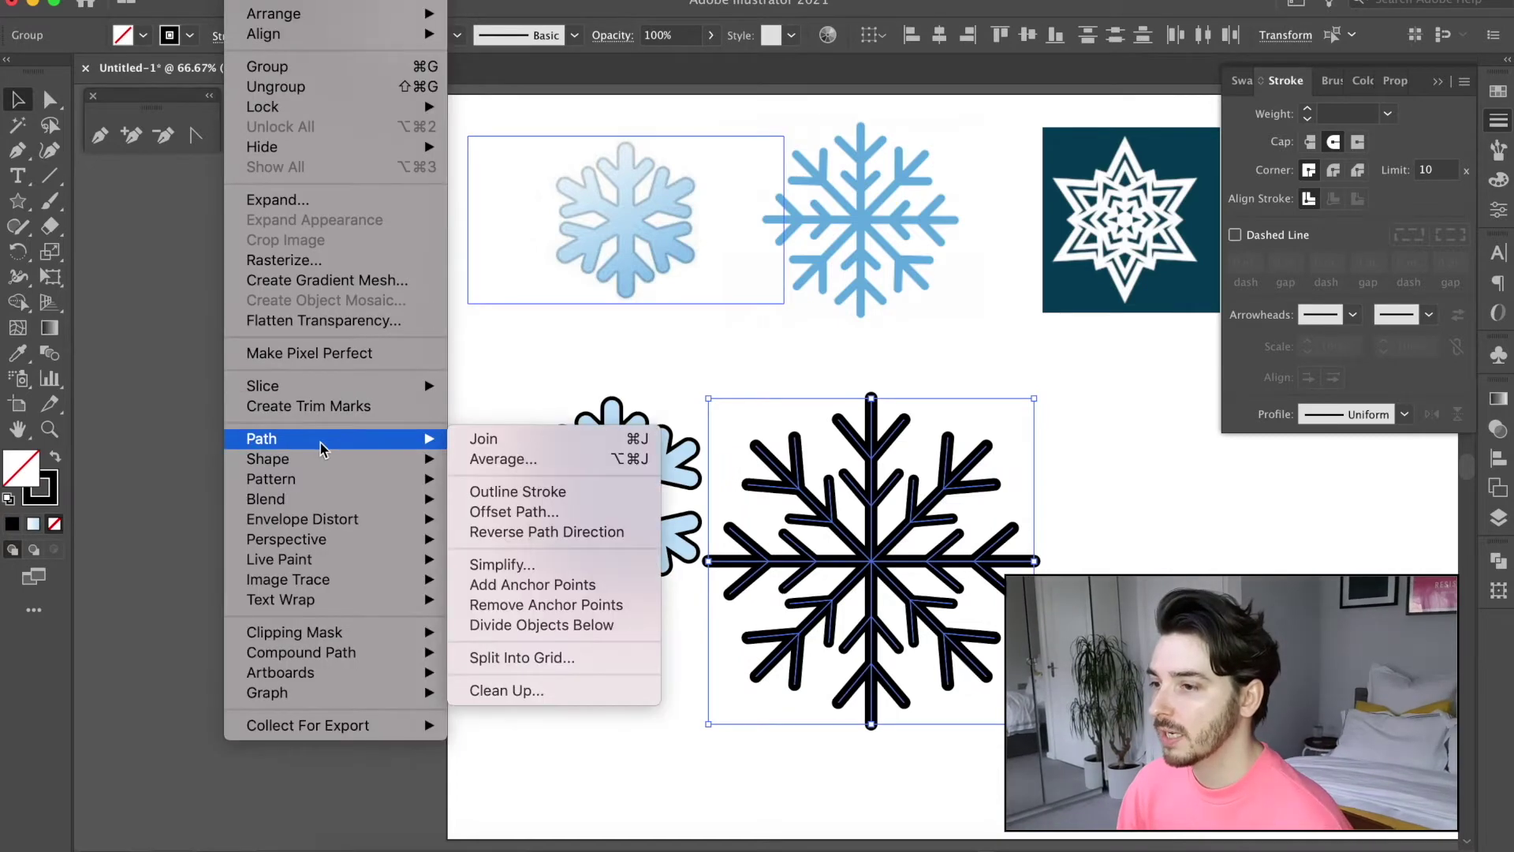
click(636, 490)
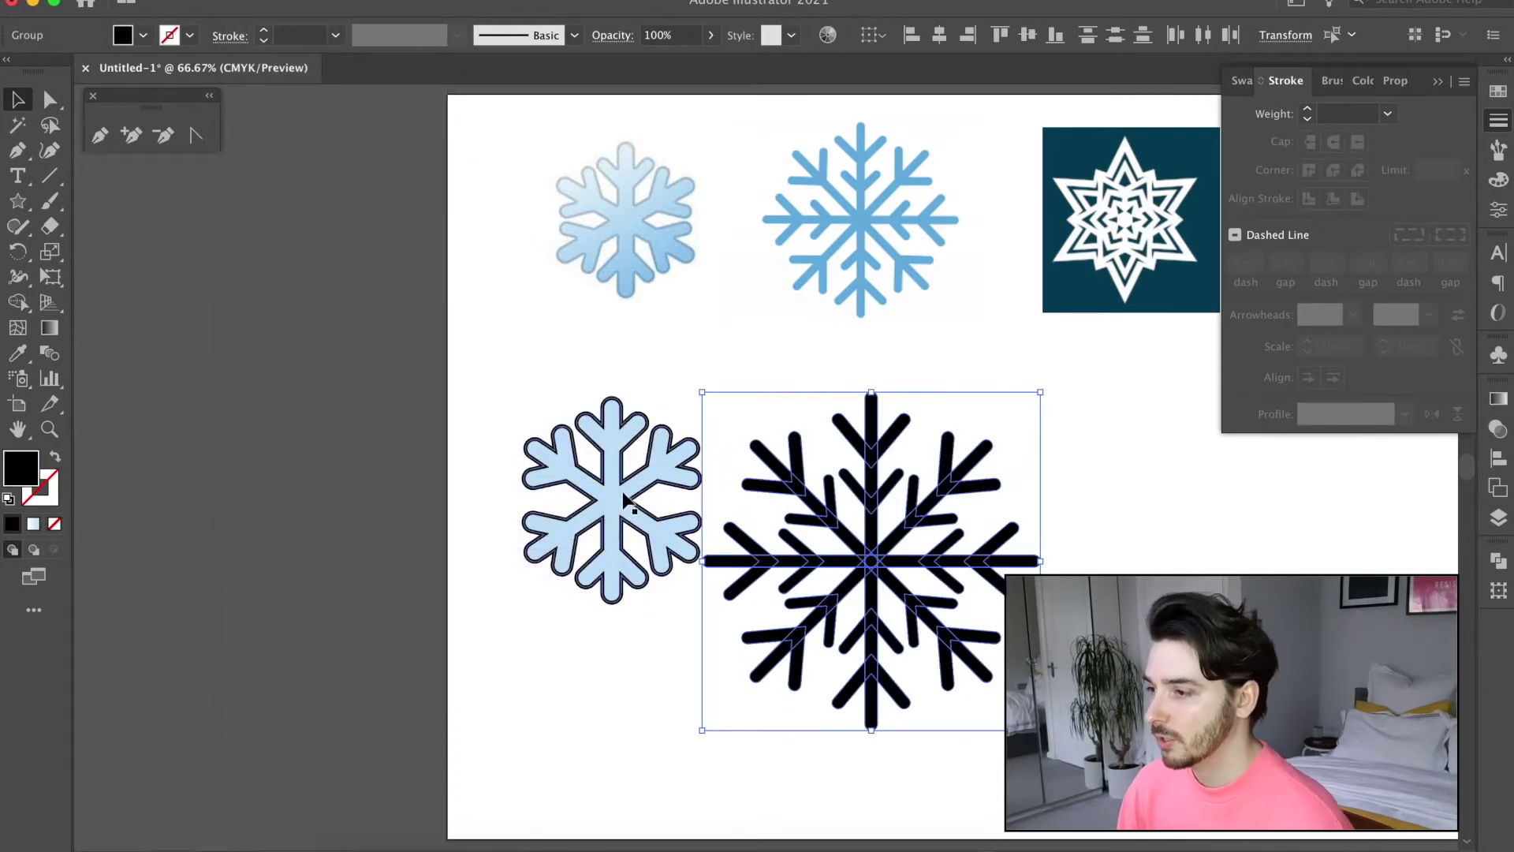
click(1498, 561)
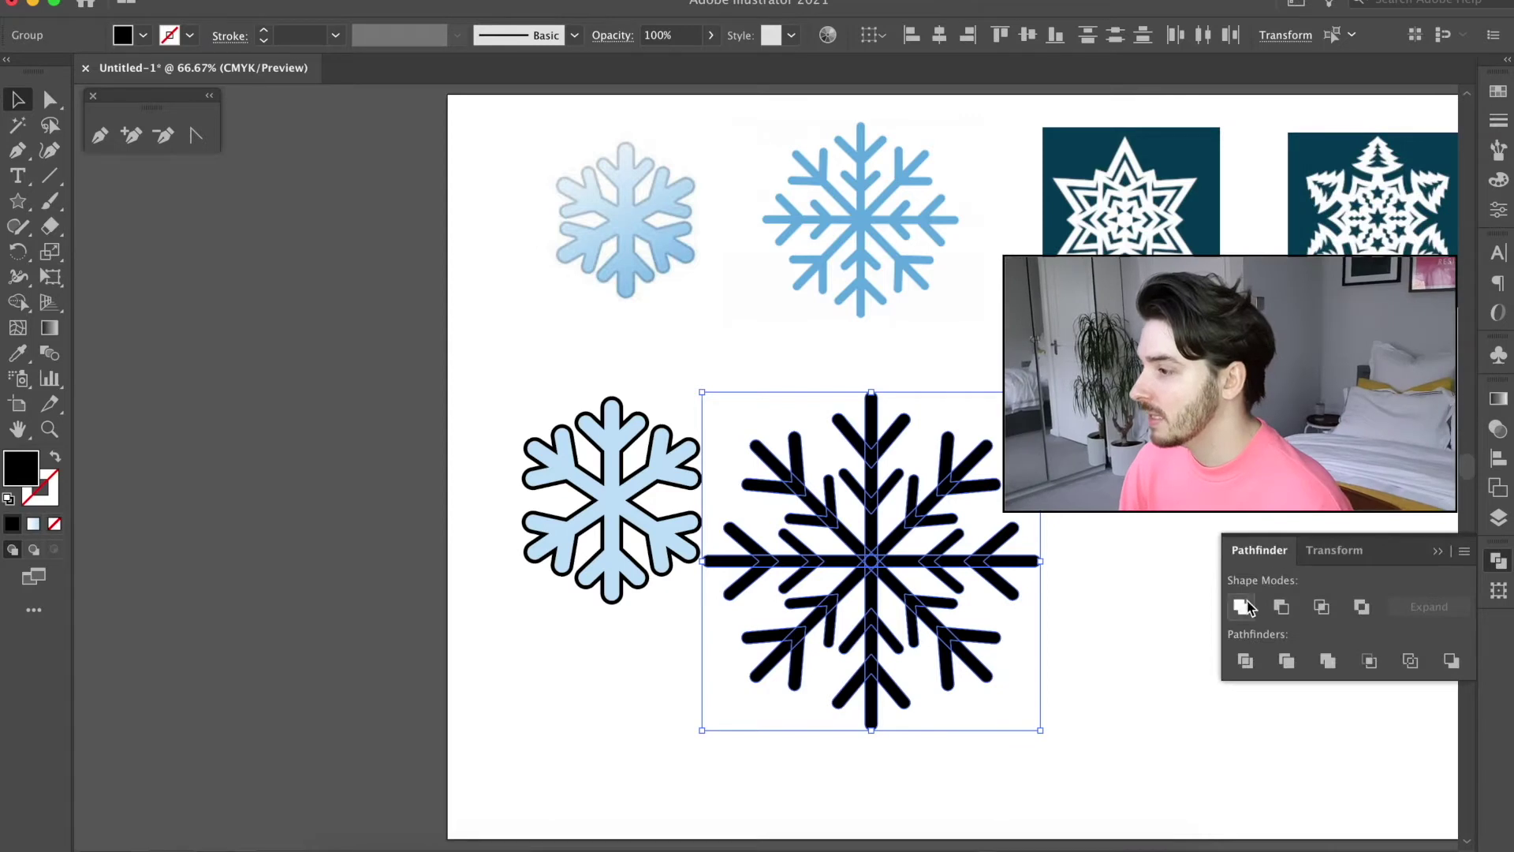
click(1243, 606)
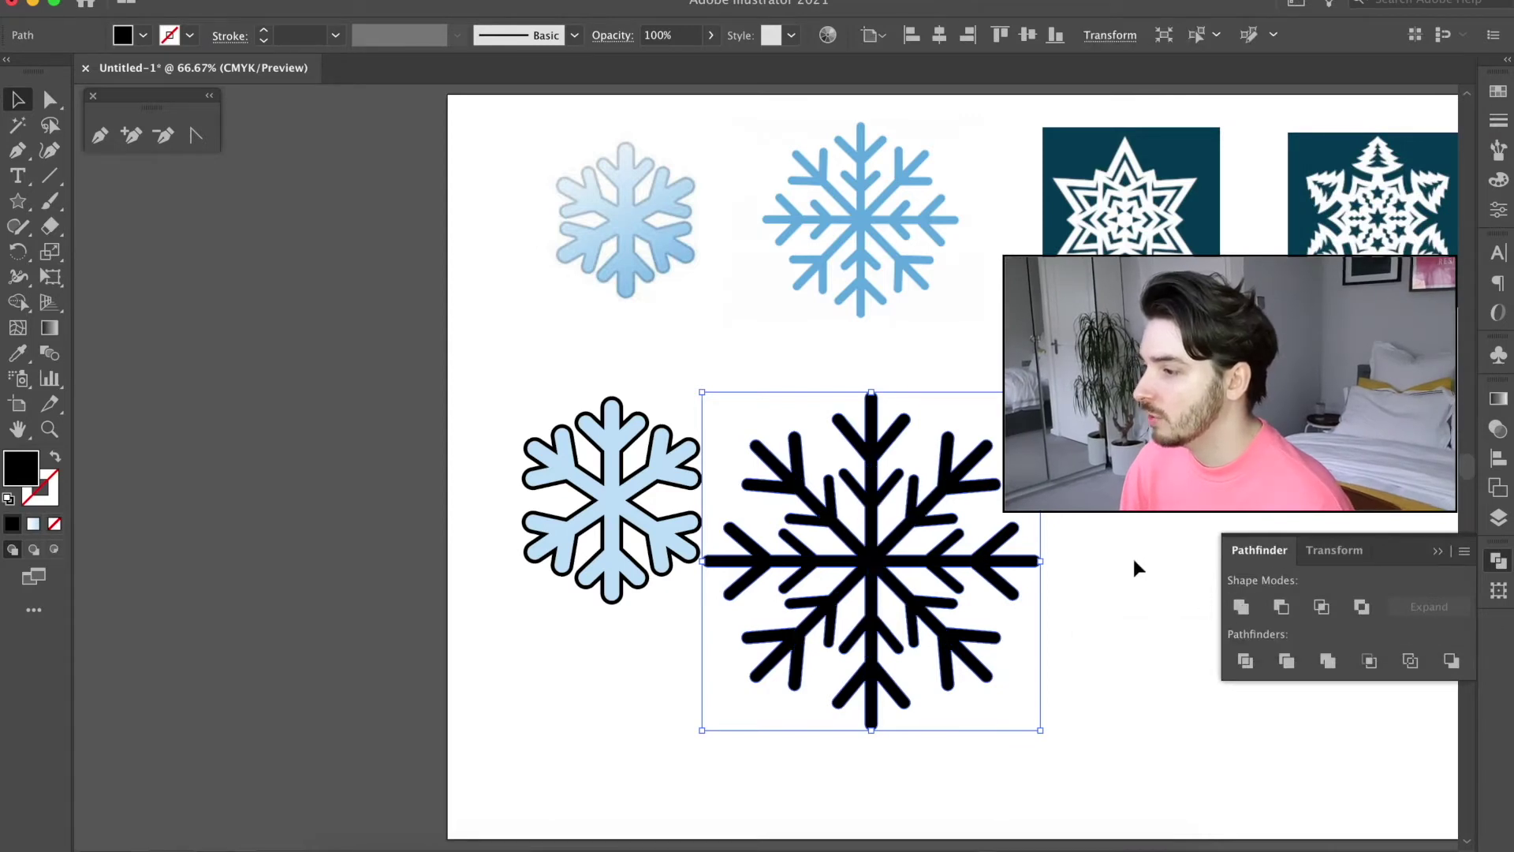
- Apply the light blue fill and black outline sampled from the first drawn snowflake to the eight-armed snowflake
key(i)
click(553, 453)
key(v)
click(829, 693)
- Scale the eight-armed snowflake down proportionally and place it beside the first drawn snowflake
drag(871, 733, 861, 617)
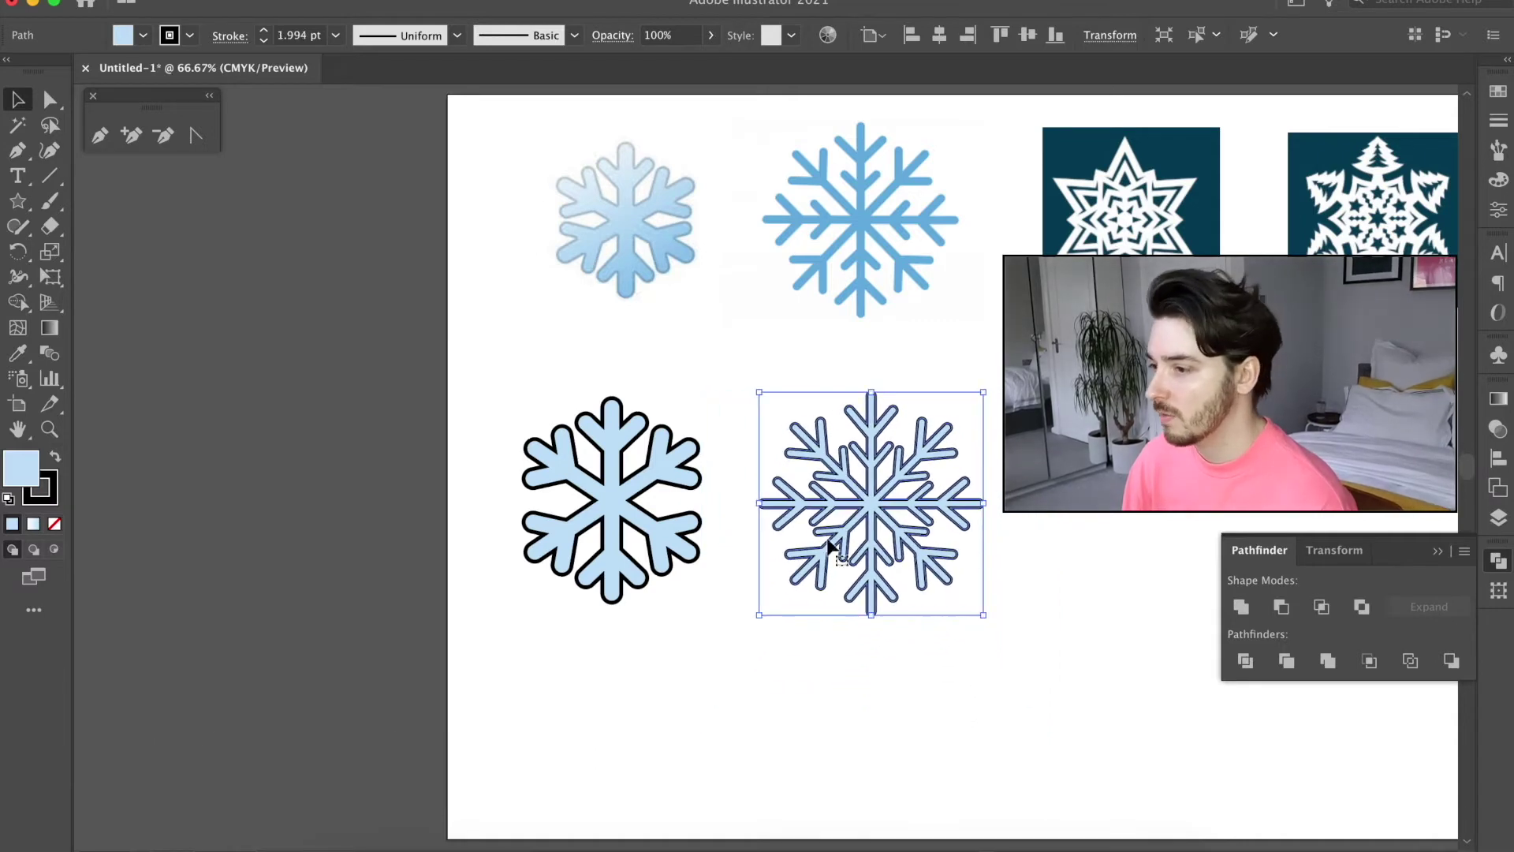
drag(828, 541, 802, 541)
click(1066, 552)
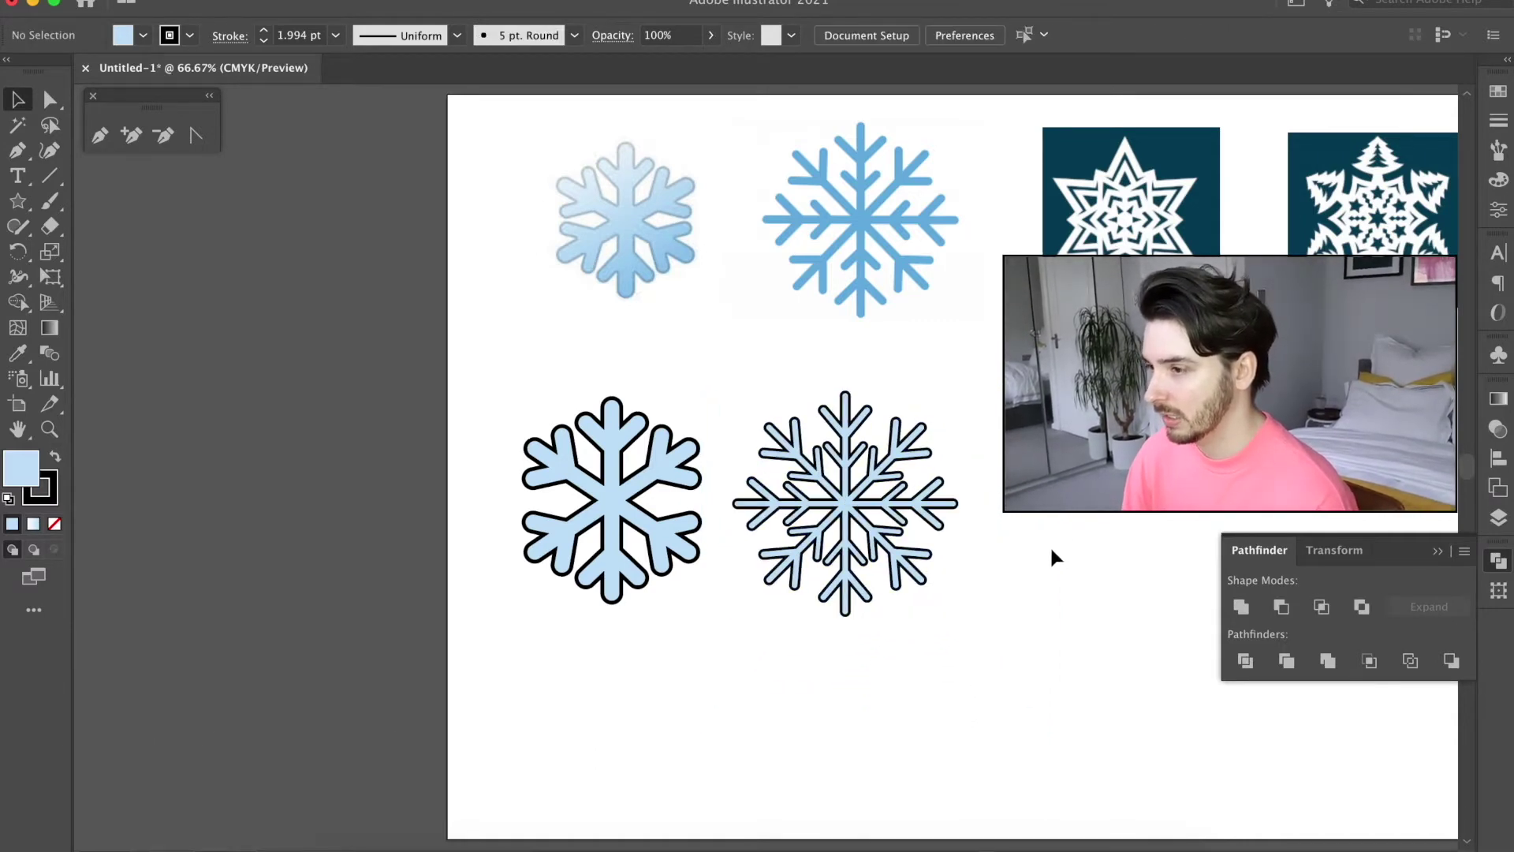
- Draw a six-pointed star about 74 mm wide and 86 mm high and move it below the geometric star reference
drag(1011, 514, 765, 510)
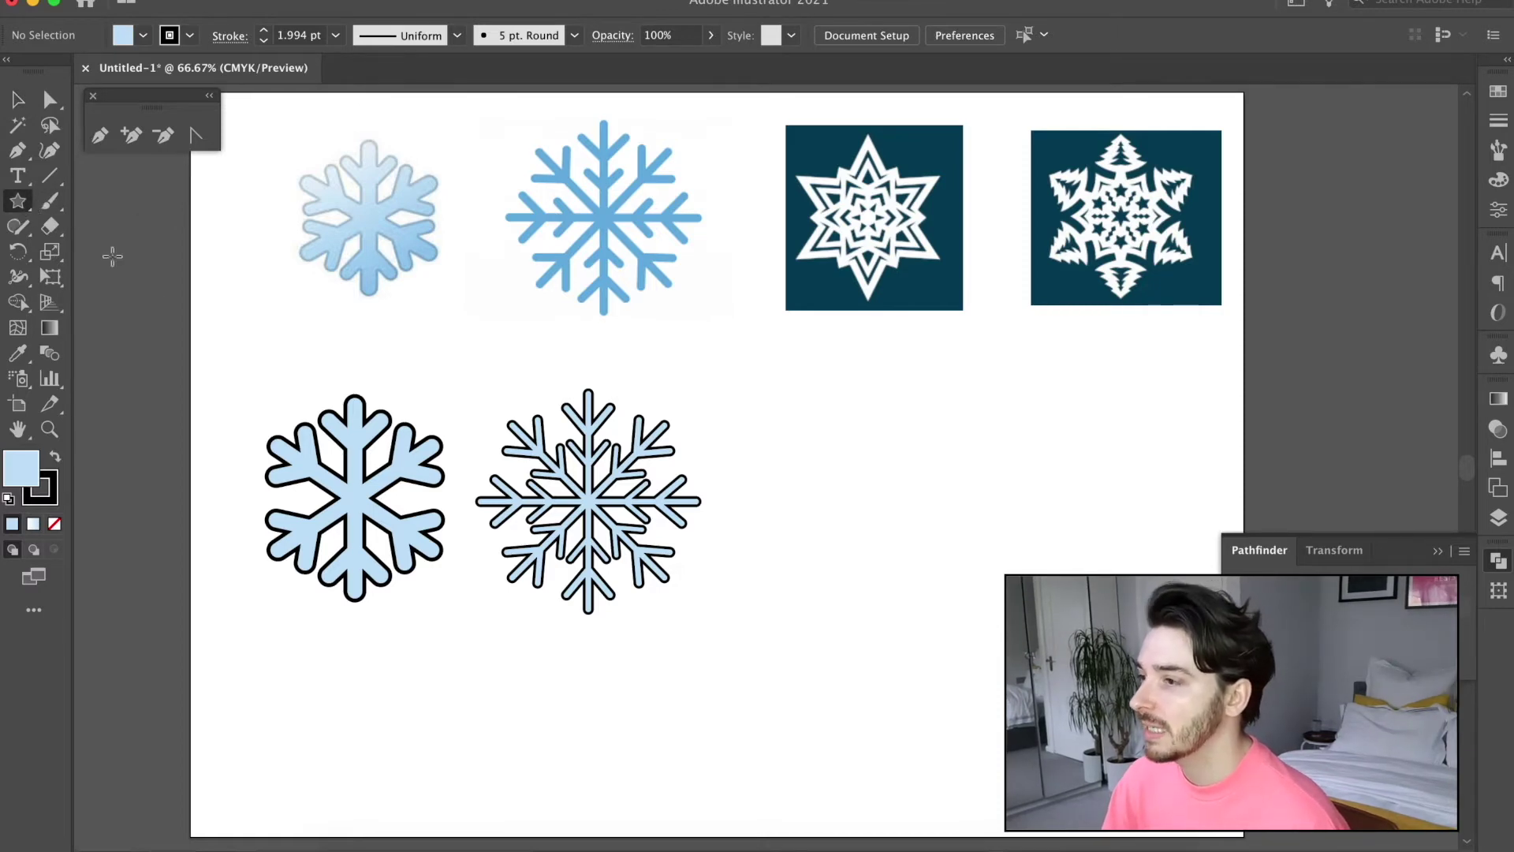
key(m)
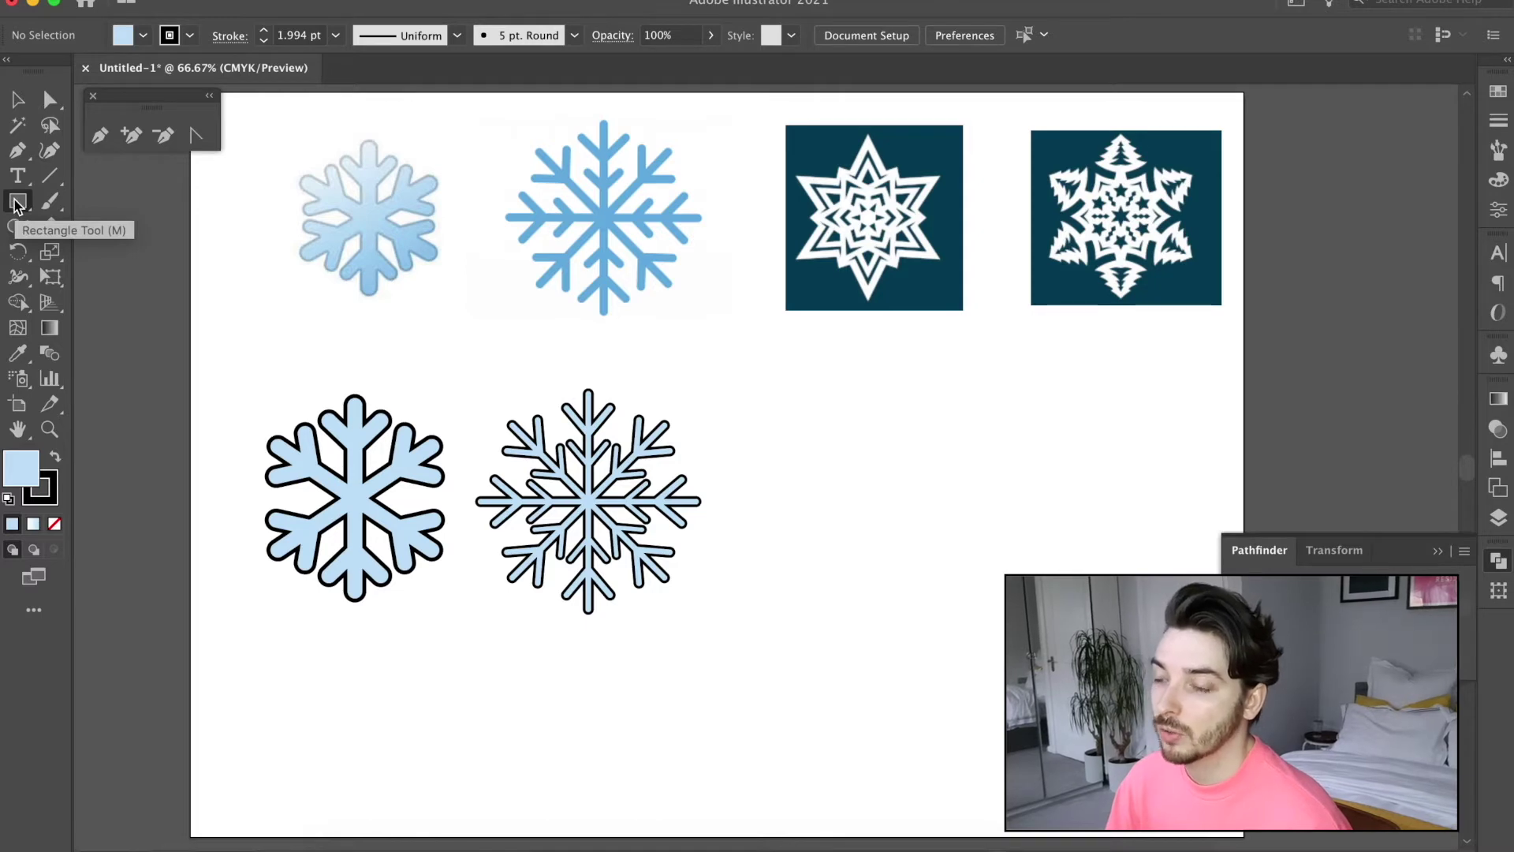
click(17, 204)
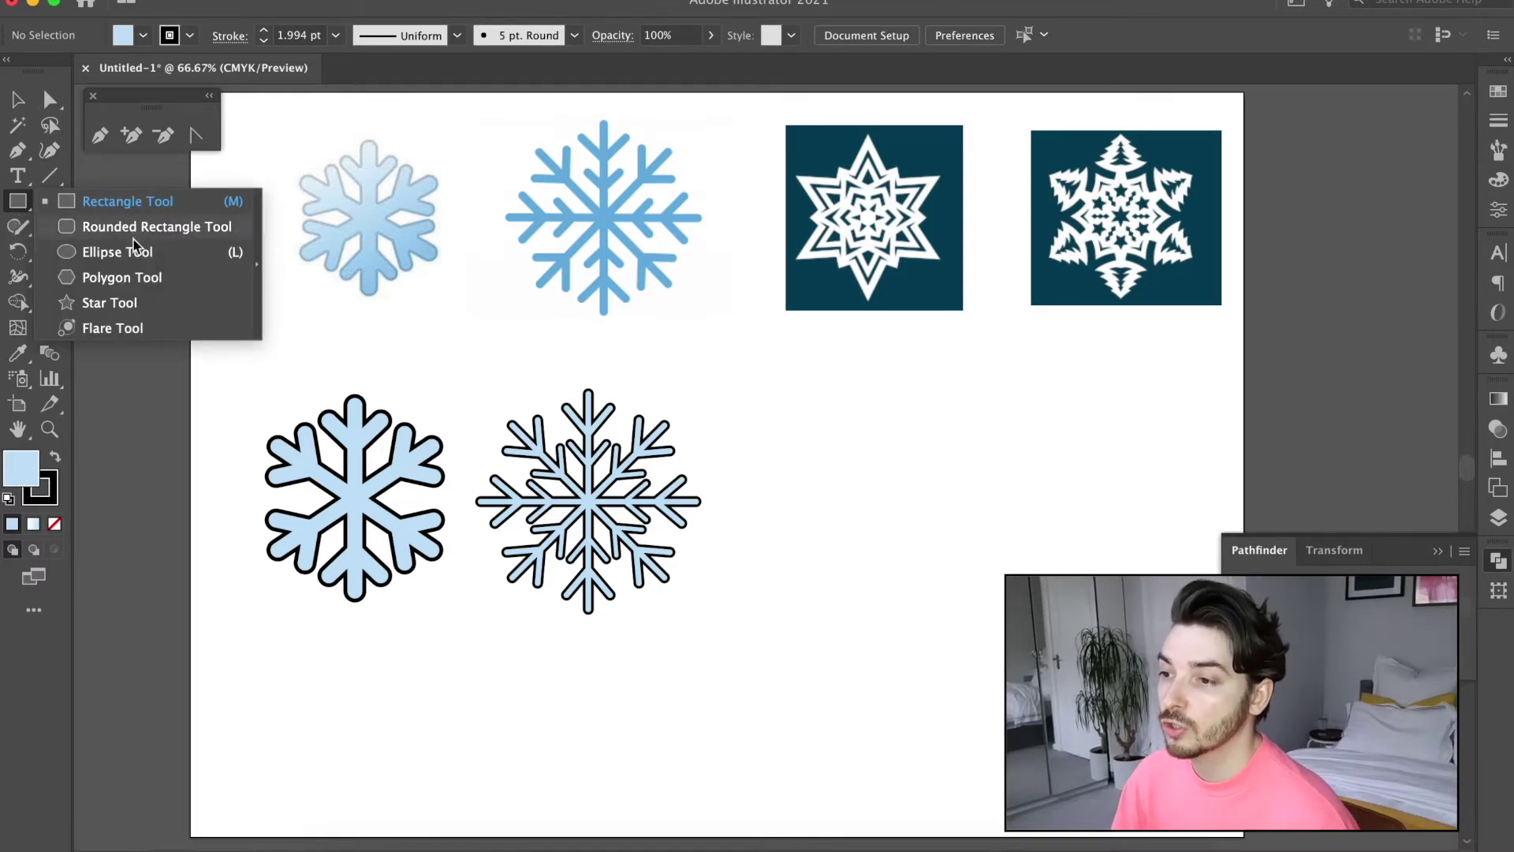
click(127, 303)
drag(753, 386, 835, 512)
key(shift)
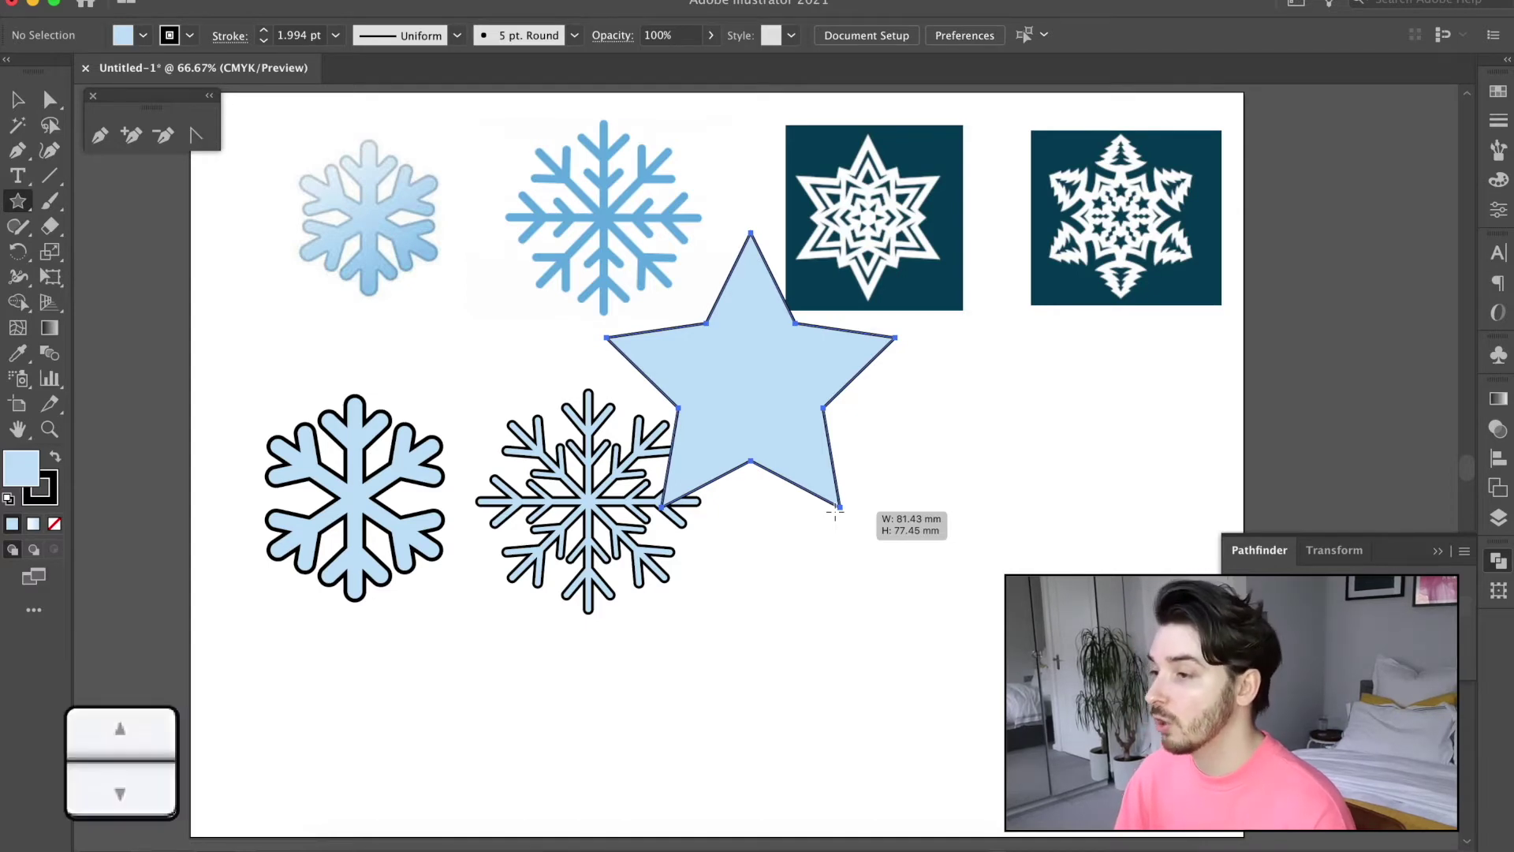
key(Up)
key(Up)
key(Up)
key(Up)
drag(835, 513, 836, 513)
key(Down)
key(Down)
key(Down)
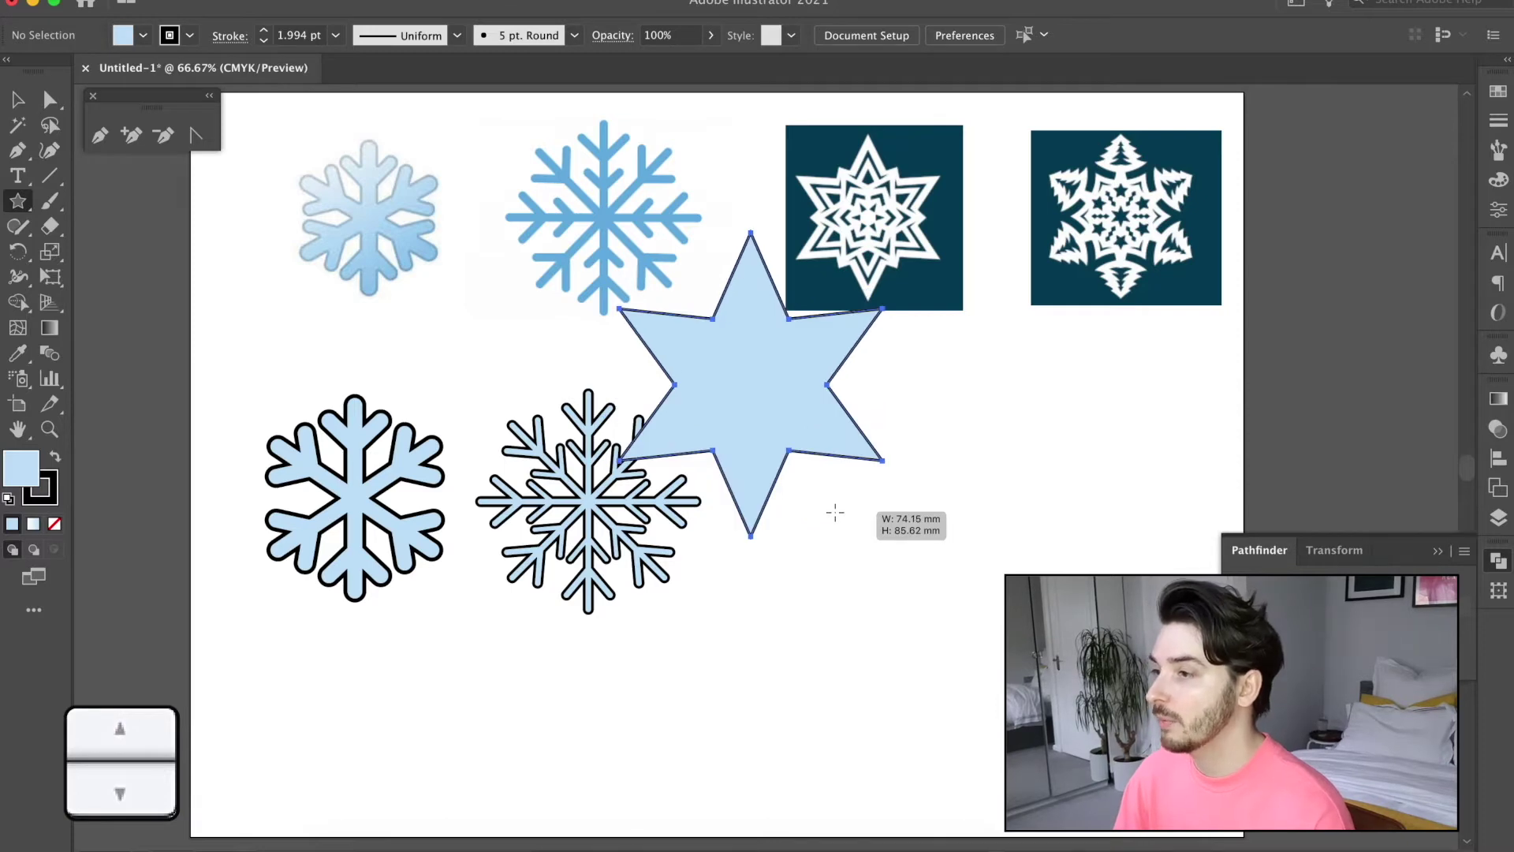
click(13, 105)
drag(719, 373, 842, 502)
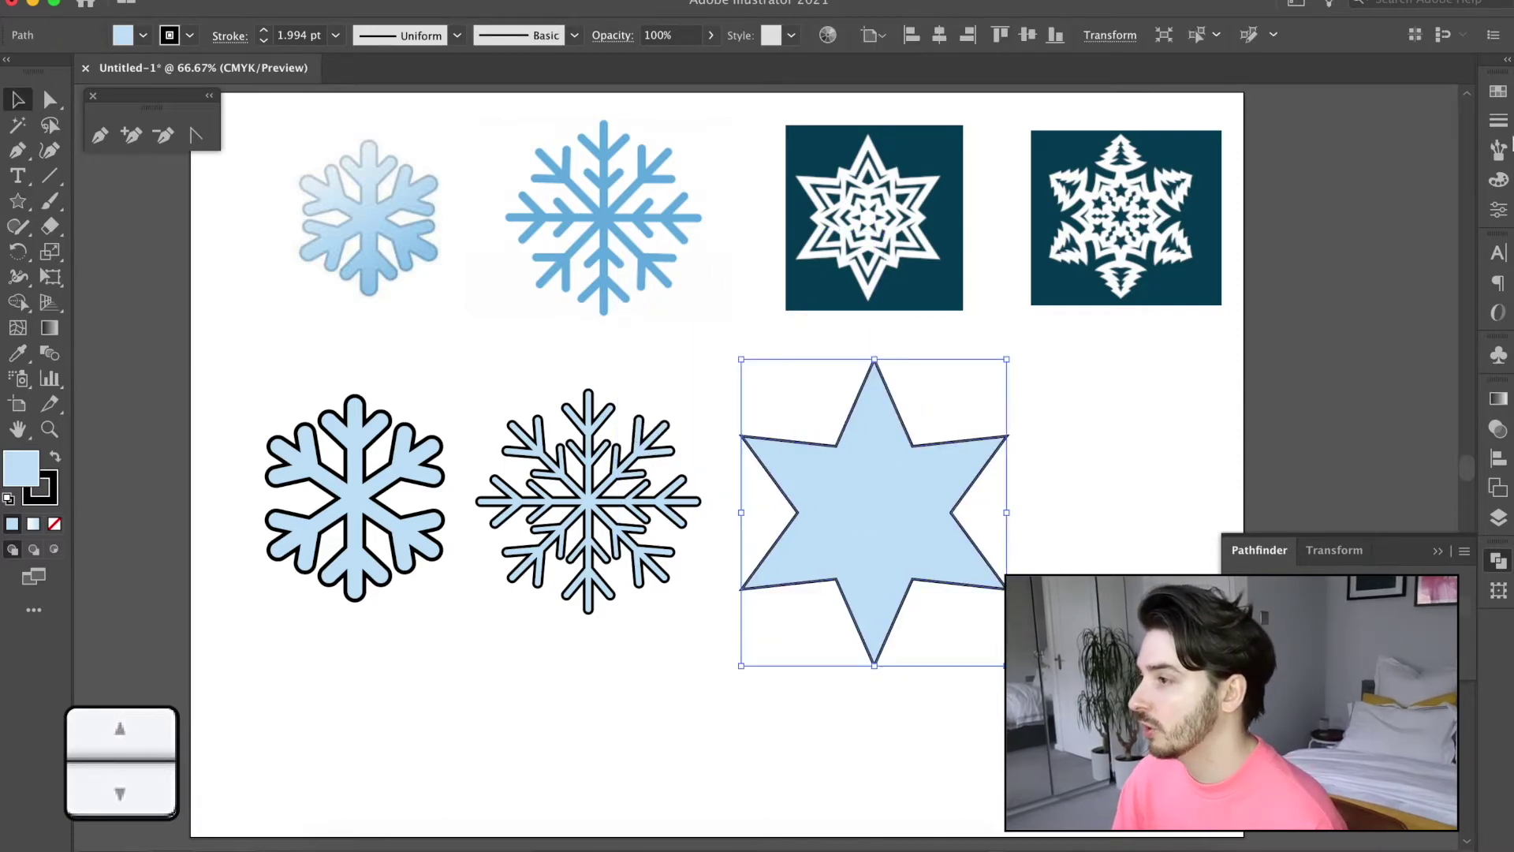
- Set the star's stroke weight to 16 pt and remove its fill
click(1498, 121)
click(1386, 115)
click(1418, 415)
click(1386, 117)
click(1418, 485)
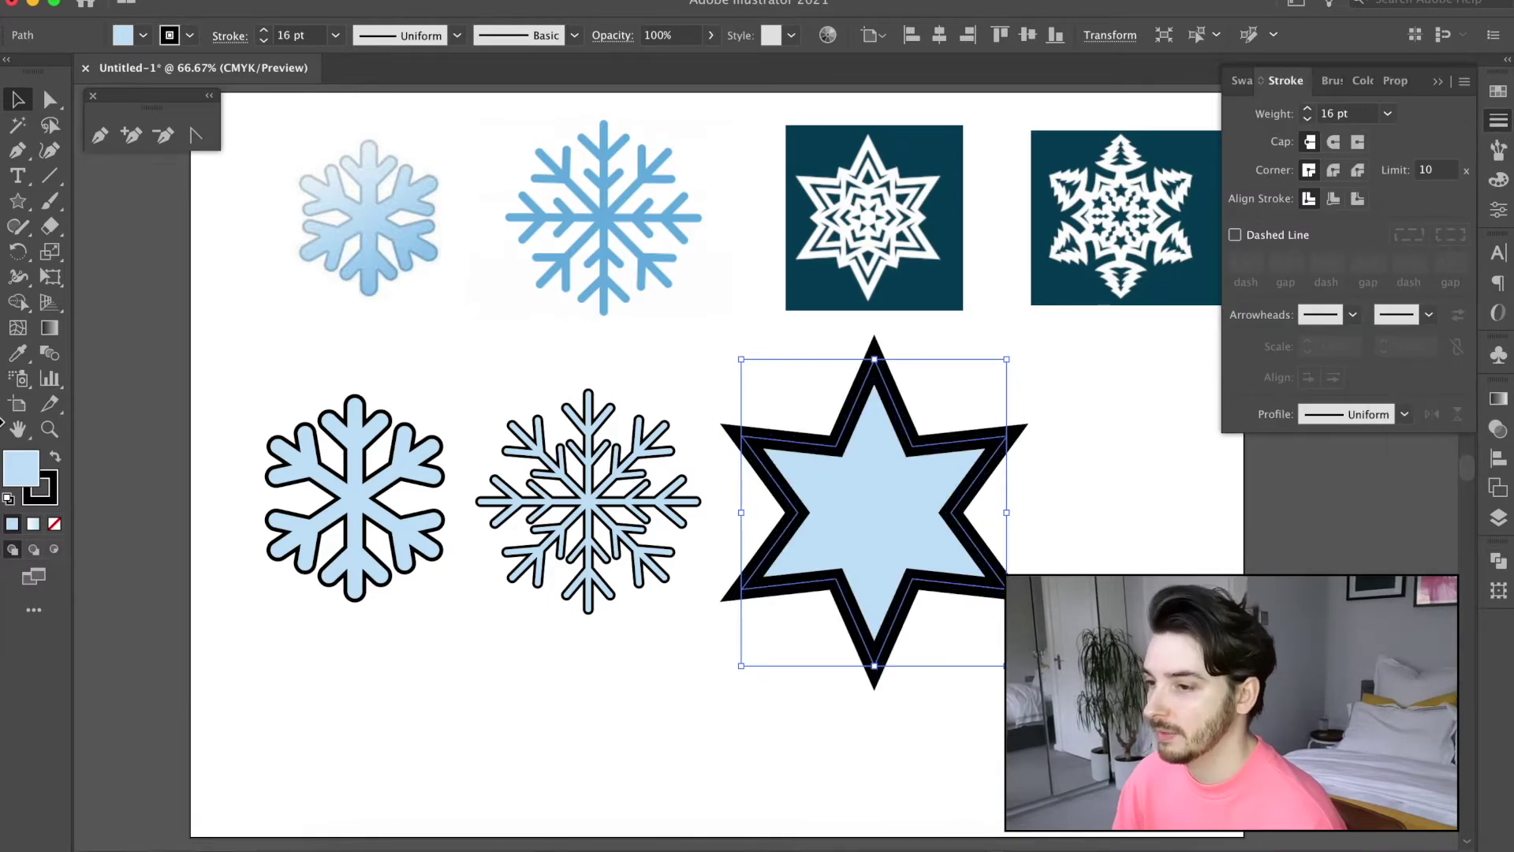
click(54, 525)
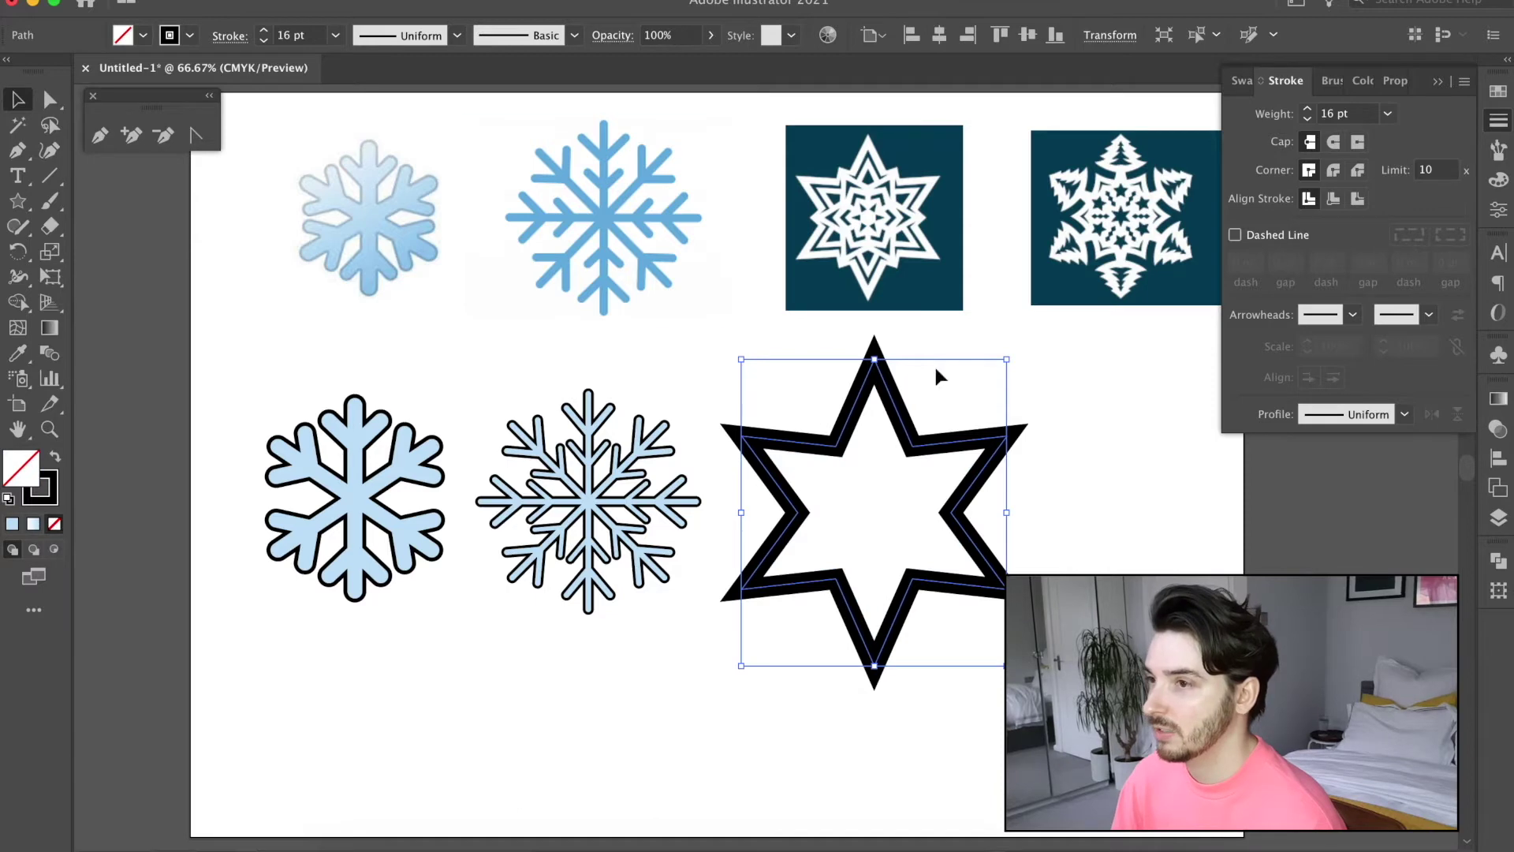
- Offset the six-pointed star's path by -6 mm with miter joins and a miter limit of 4, and give the inner copy a 10 pt stroke
click(246, 2)
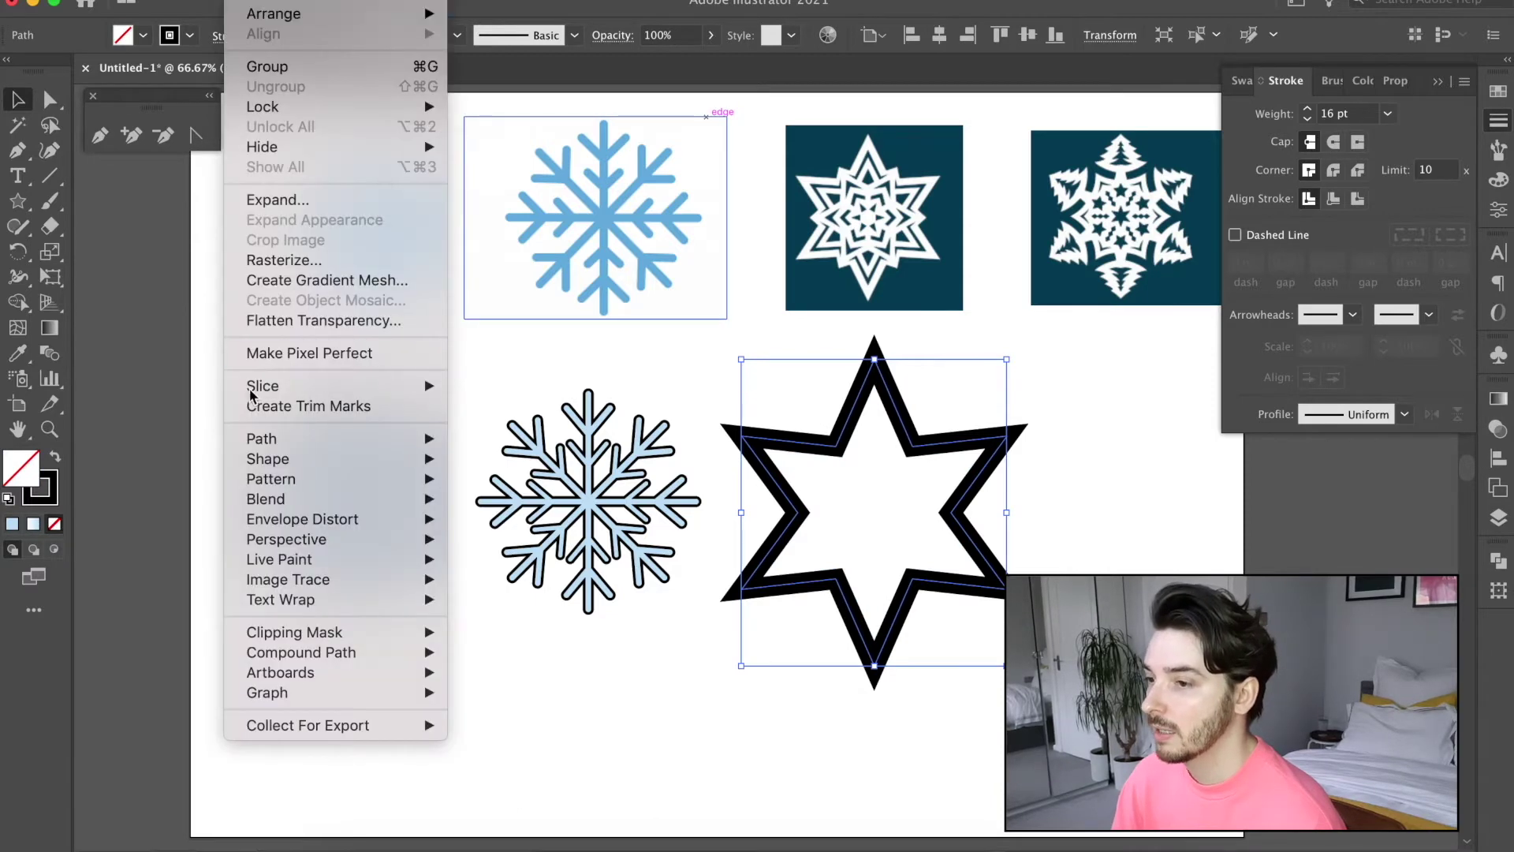
mouse_move(272, 438)
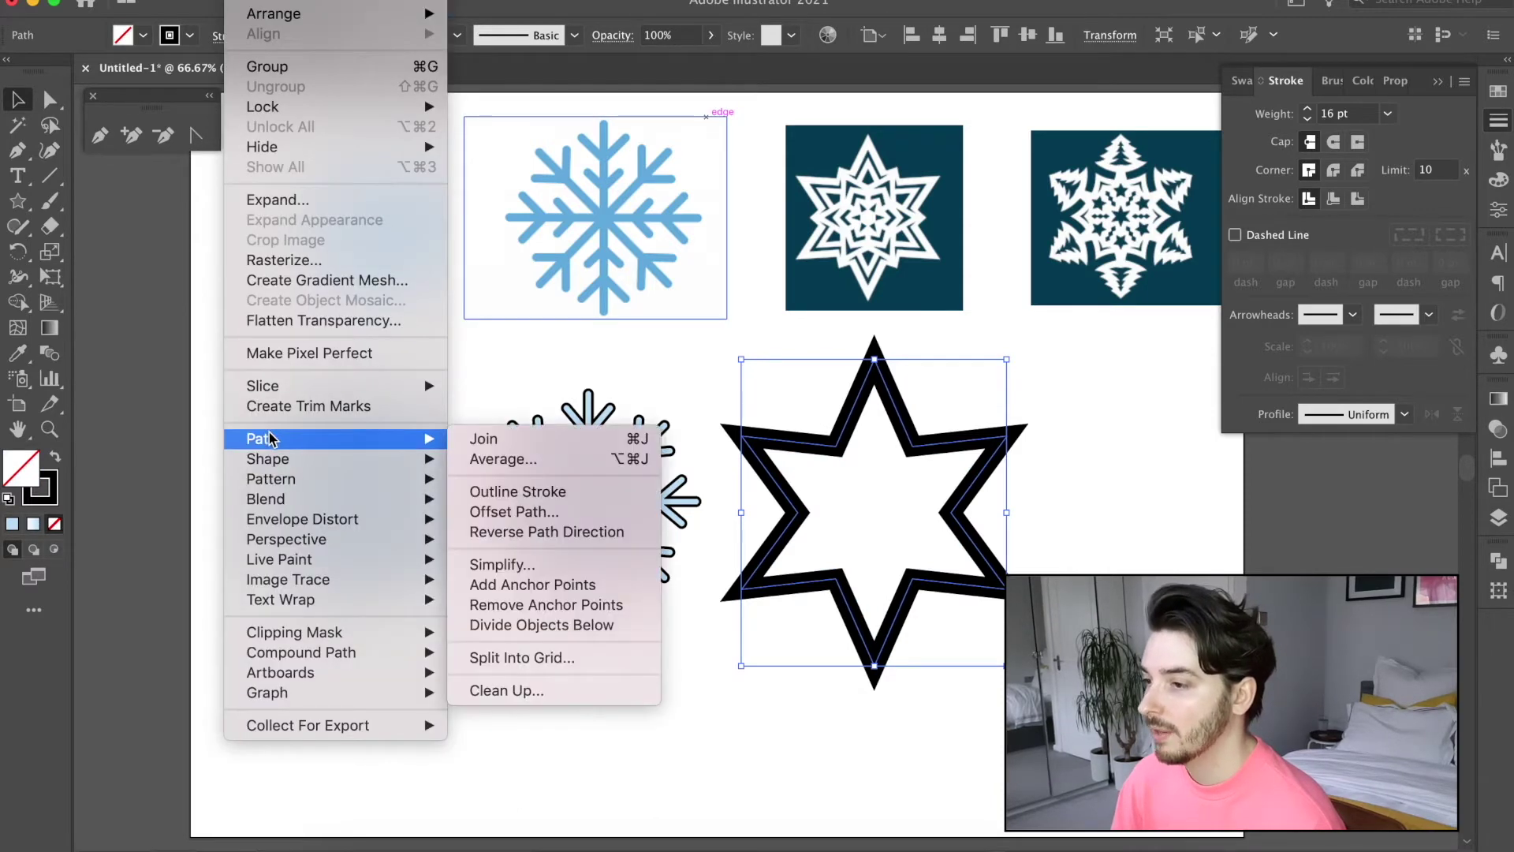
click(515, 512)
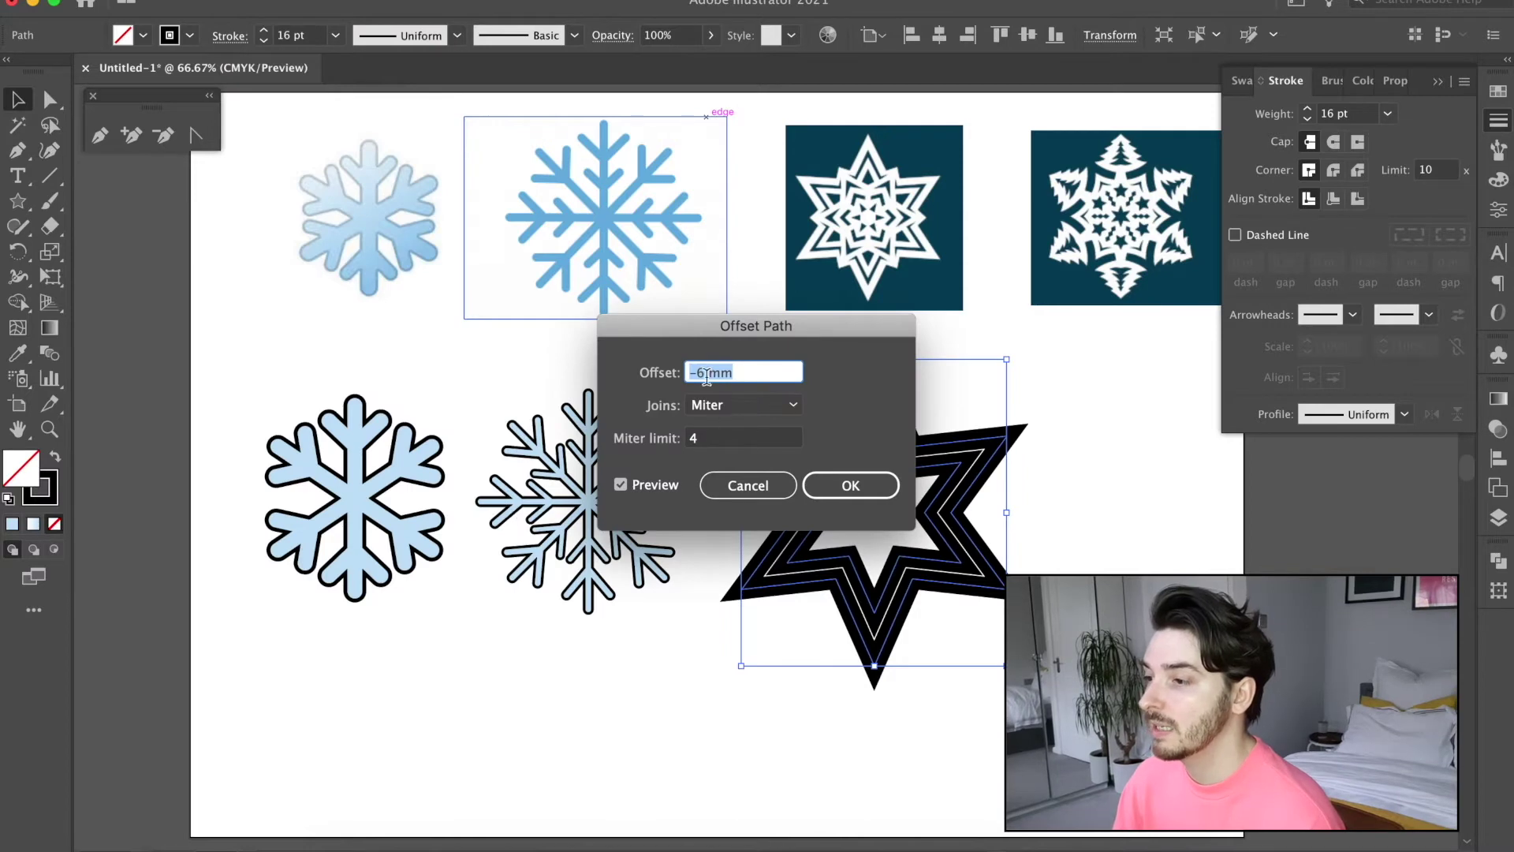
key(Up)
key(Up)
key(Up)
key(Up)
key(Up)
key(Up)
key(Up)
key(Up)
key(Up)
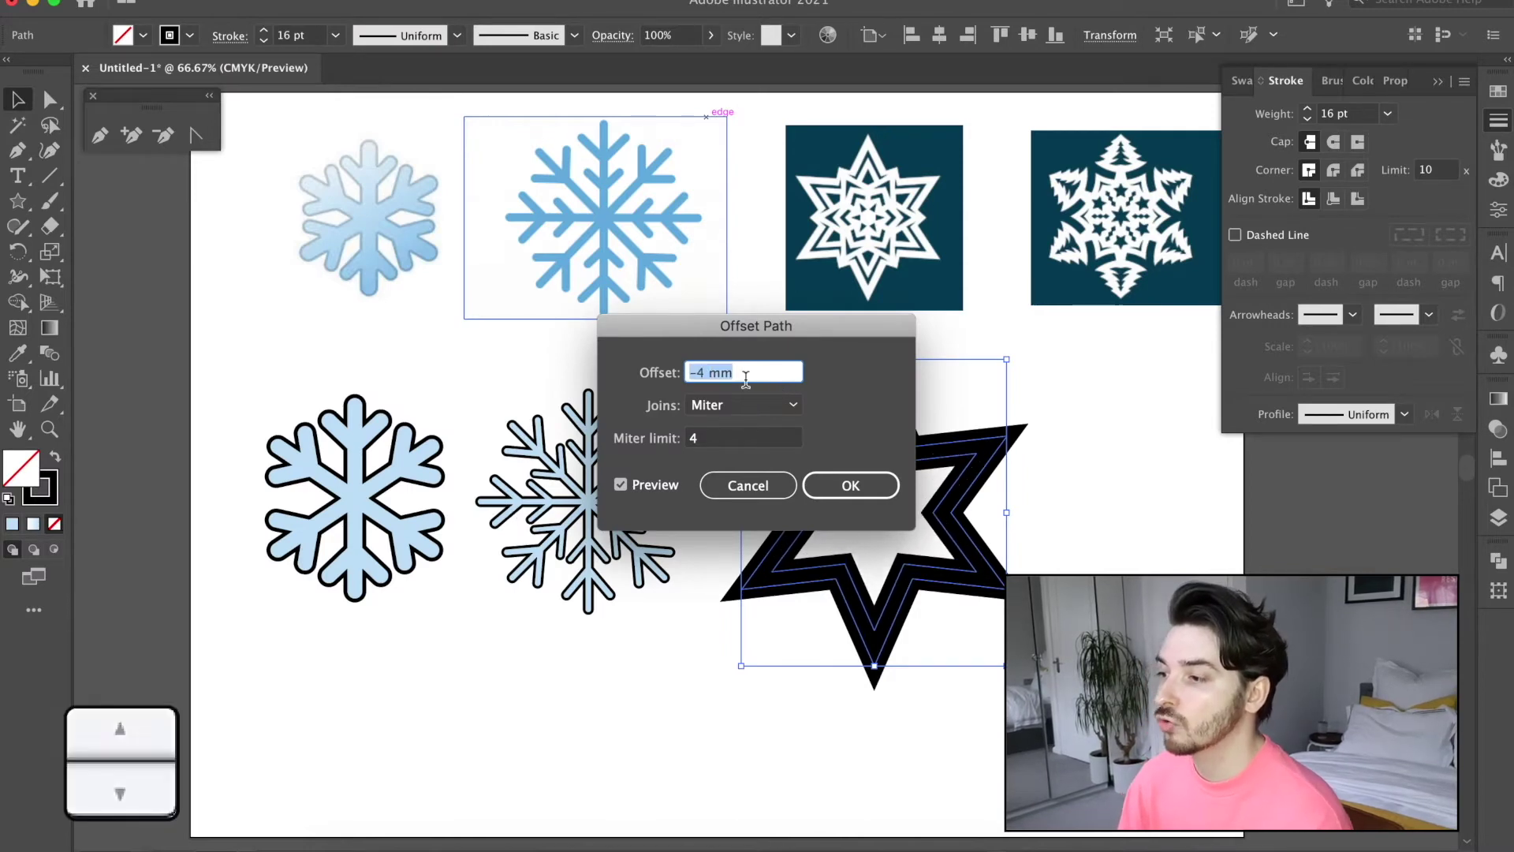
key(Up)
key(Up)
key(Up)
key(Up)
key(Up)
key(Up)
key(Up)
key(Up)
key(Up)
key(Up)
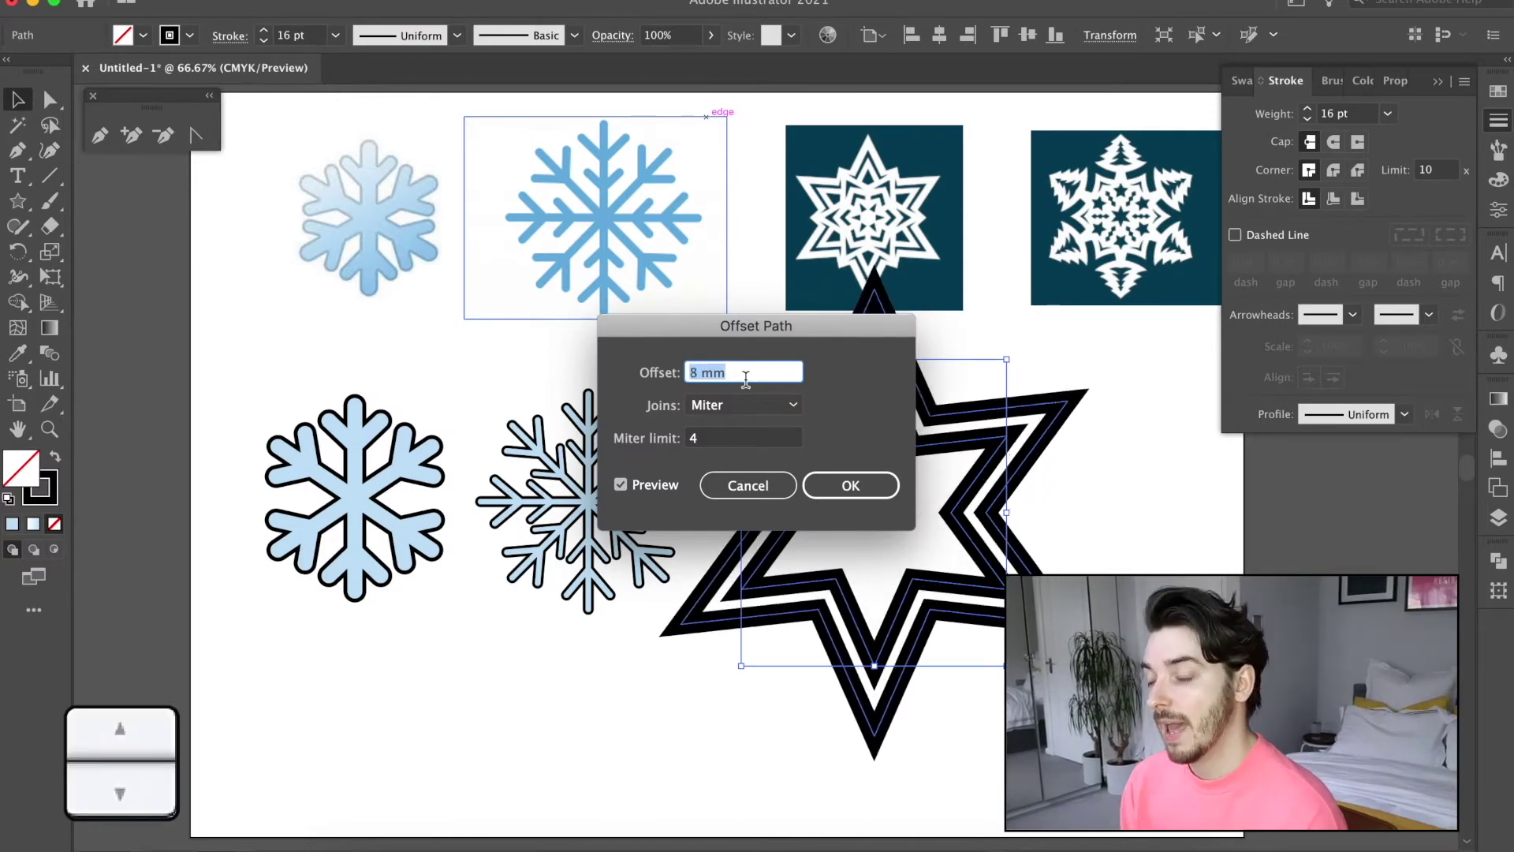
key(Down)
key(Down)
key(Down)
key(Down)
key(Down)
key(Down)
key(Down)
key(Down)
key(Down)
key(Down)
key(Down)
key(Down)
key(Down)
key(Down)
key(Down)
key(Down)
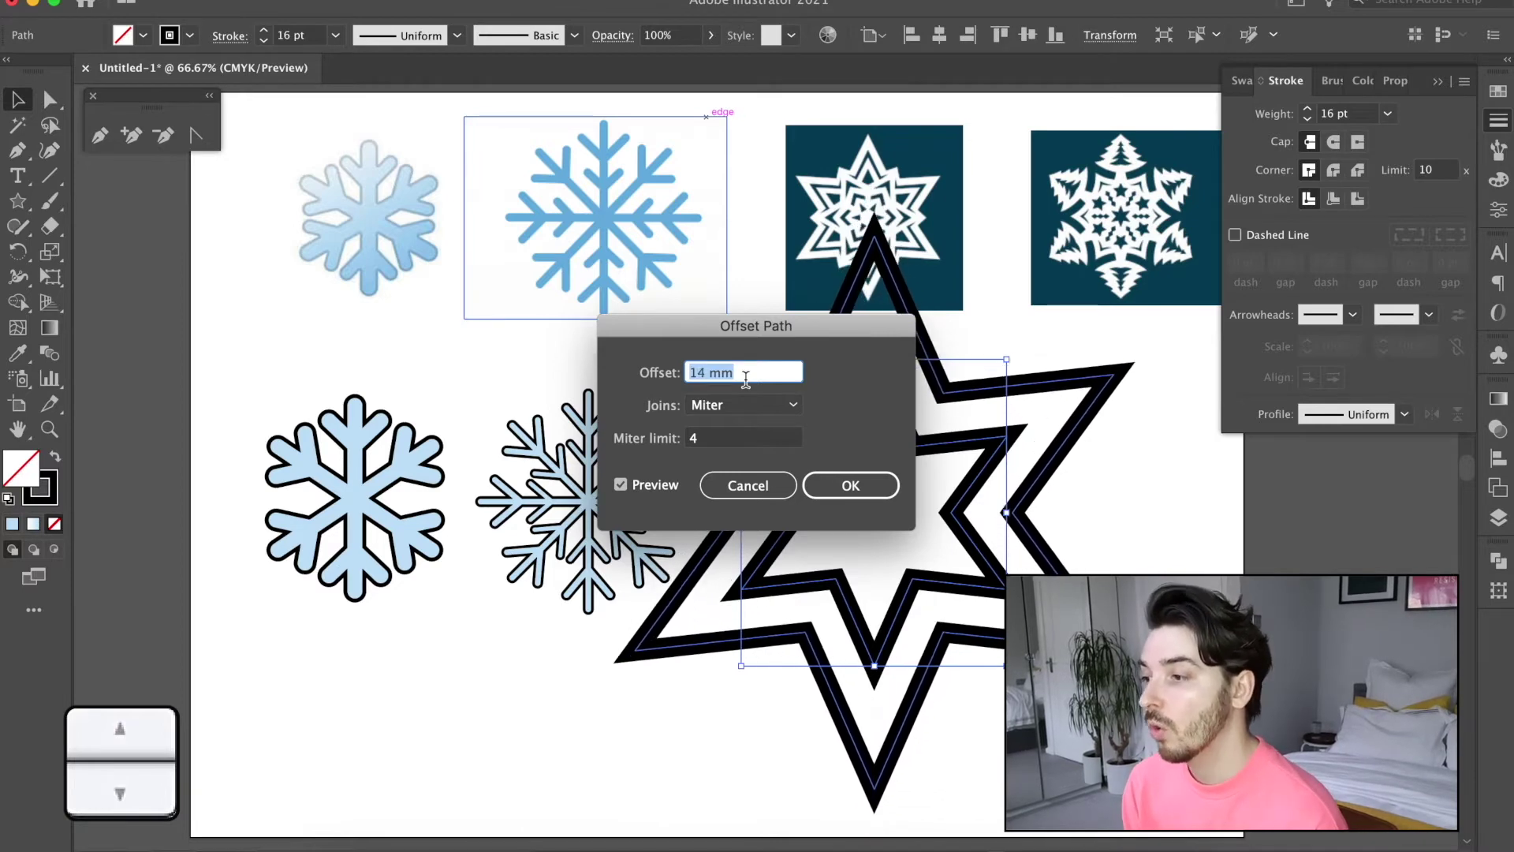
key(Down)
key(Down)
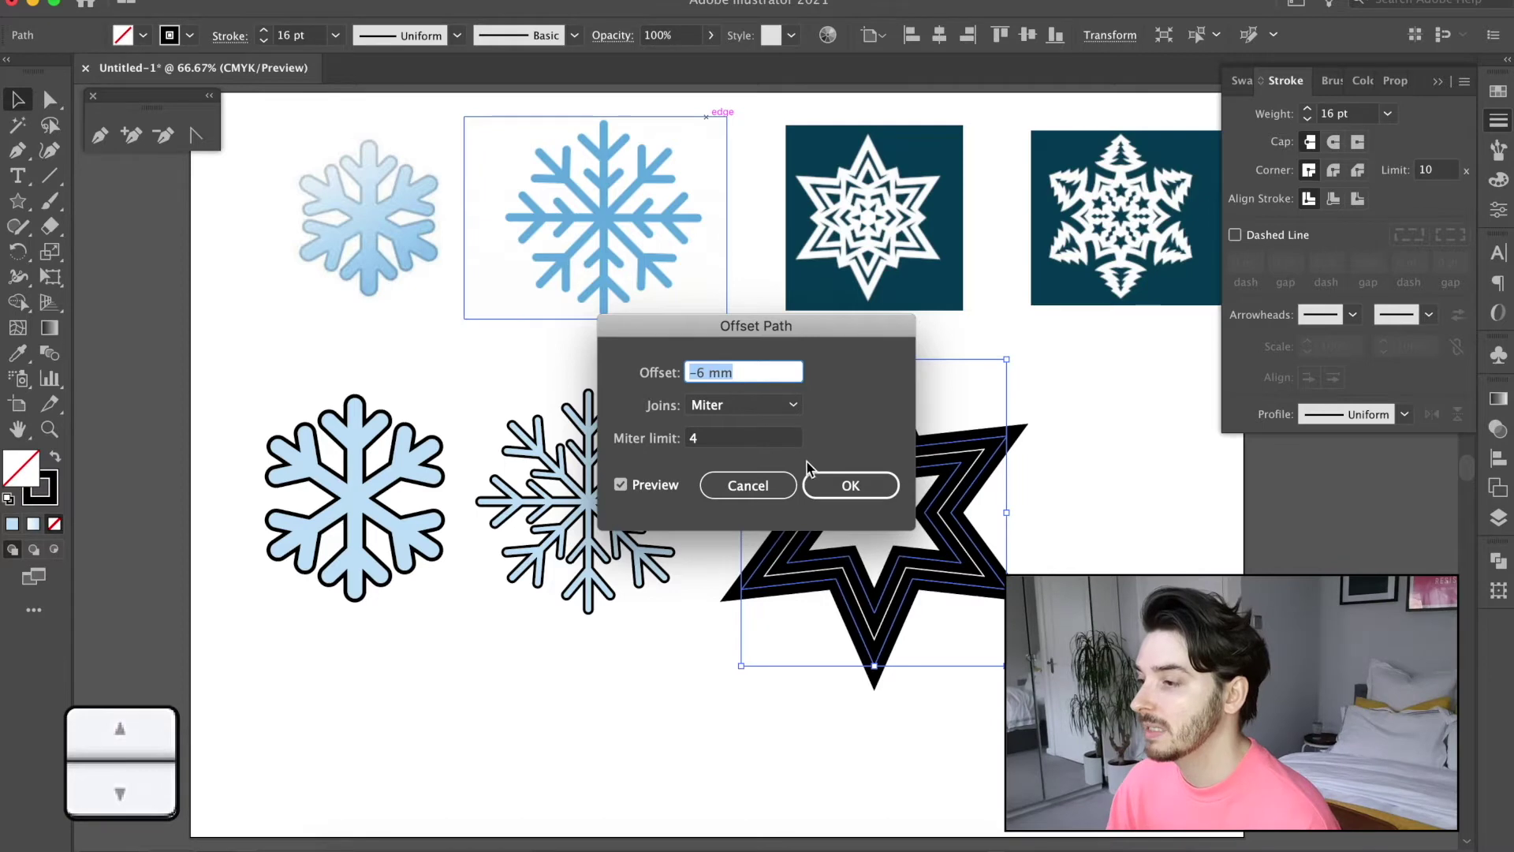
click(820, 483)
click(1389, 115)
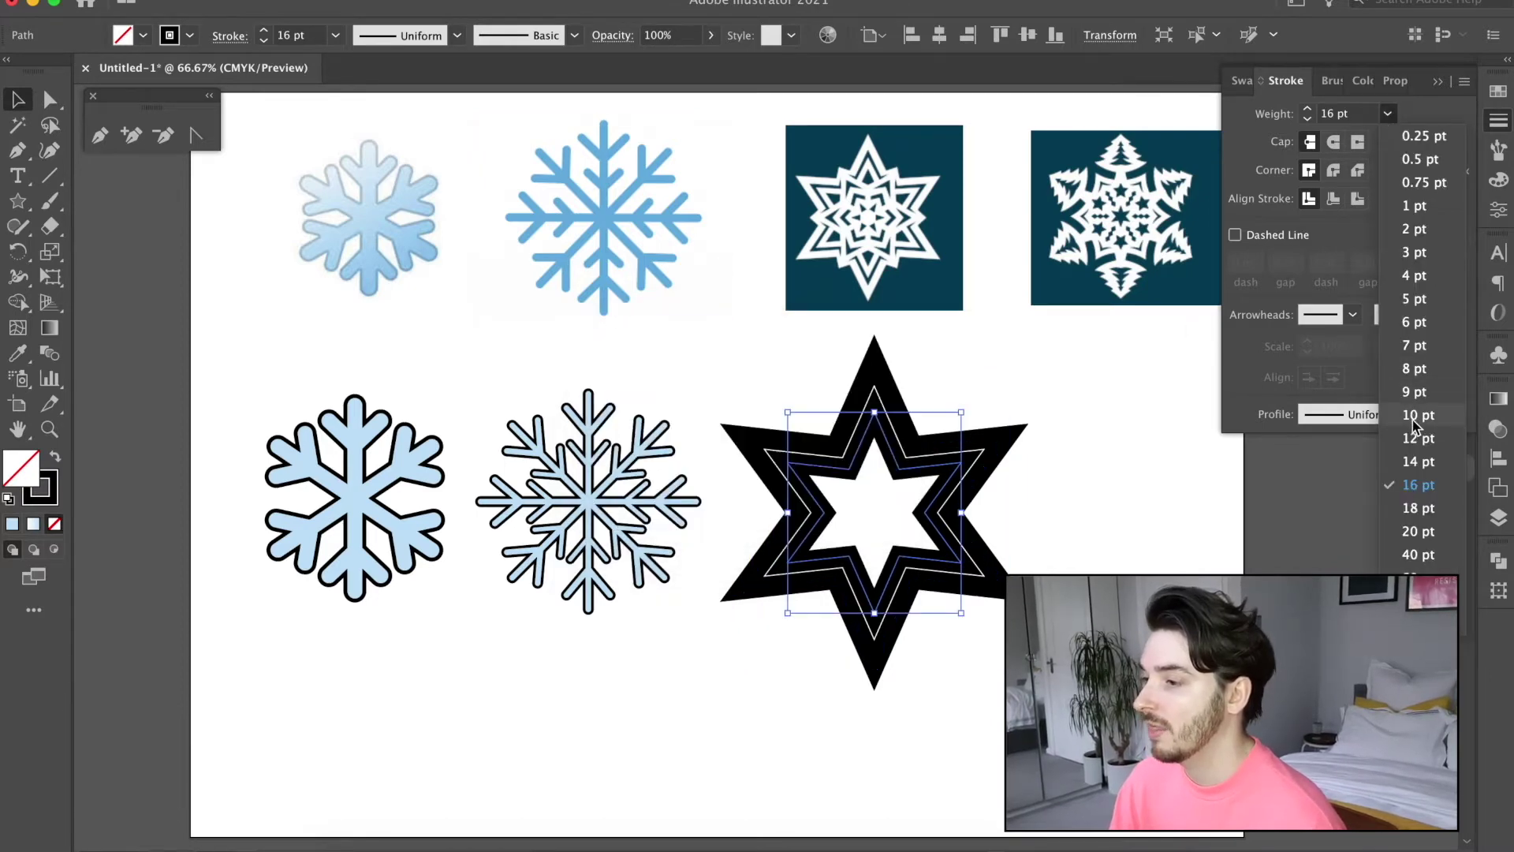
click(1416, 416)
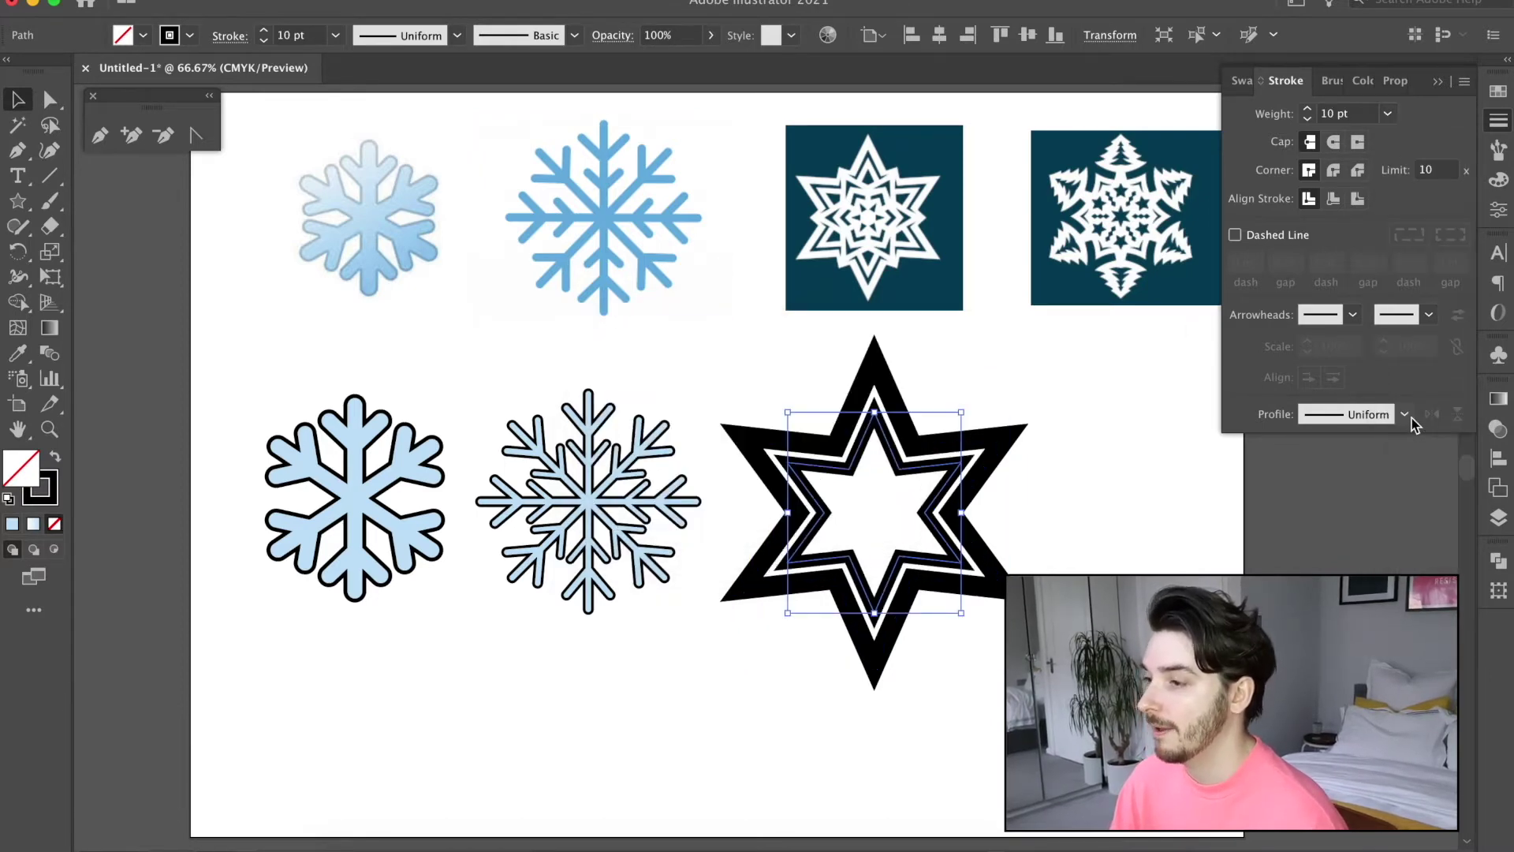
- Duplicate both stars in front, scale the copies down proportionally and rotate them so their points fall between the outer star's points
shift+click(975, 478)
key(super+c)
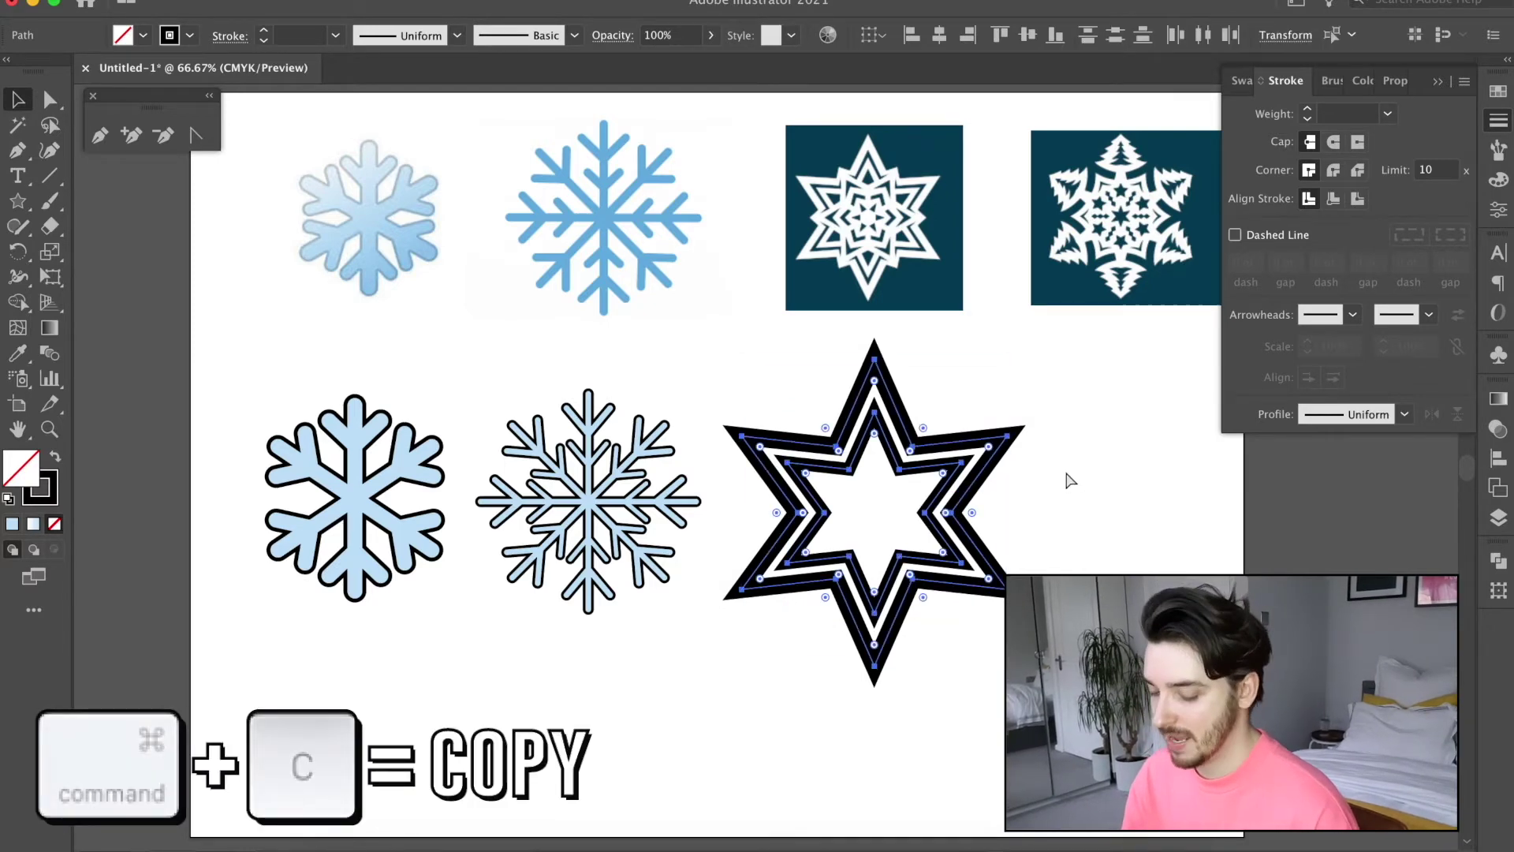
key(super+f)
drag(1017, 347, 897, 454)
drag(894, 532, 910, 470)
click(1109, 500)
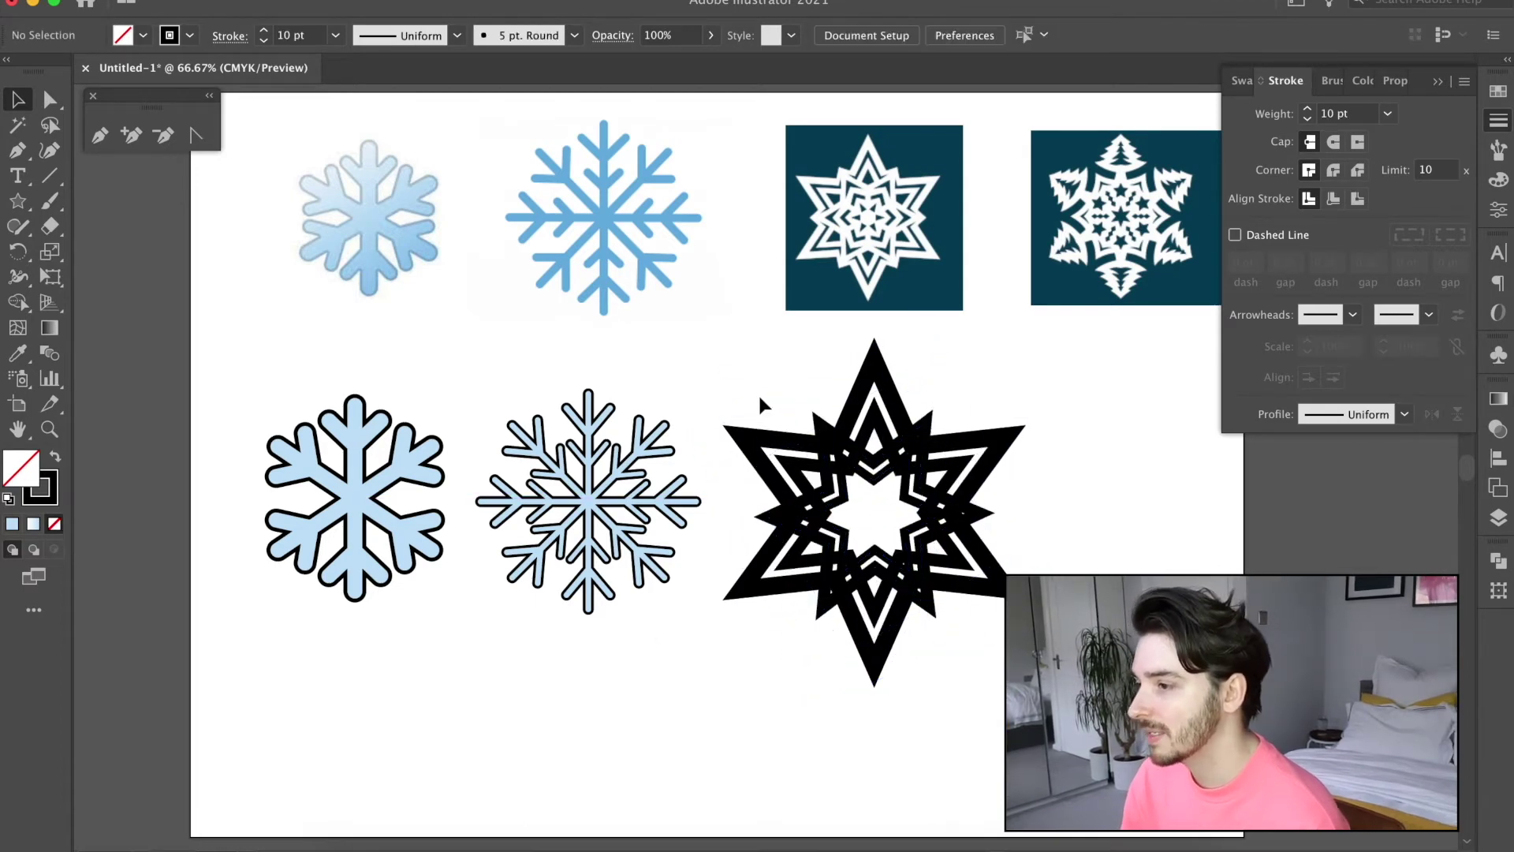
- Align all the star paths to a common centre, horizontally and vertically
drag(759, 396, 1092, 650)
click(1498, 458)
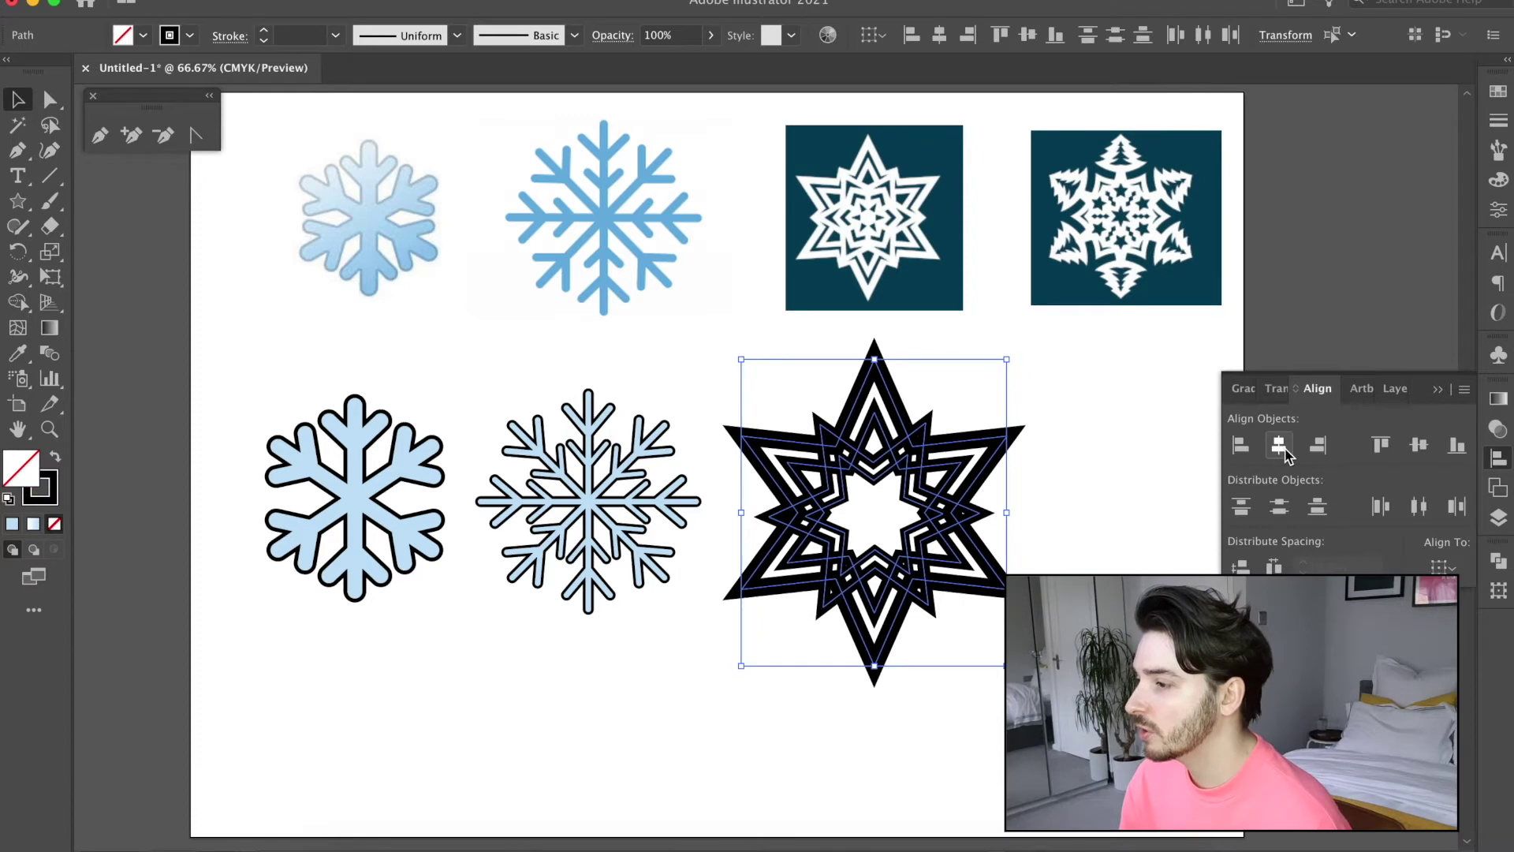
key(shift)
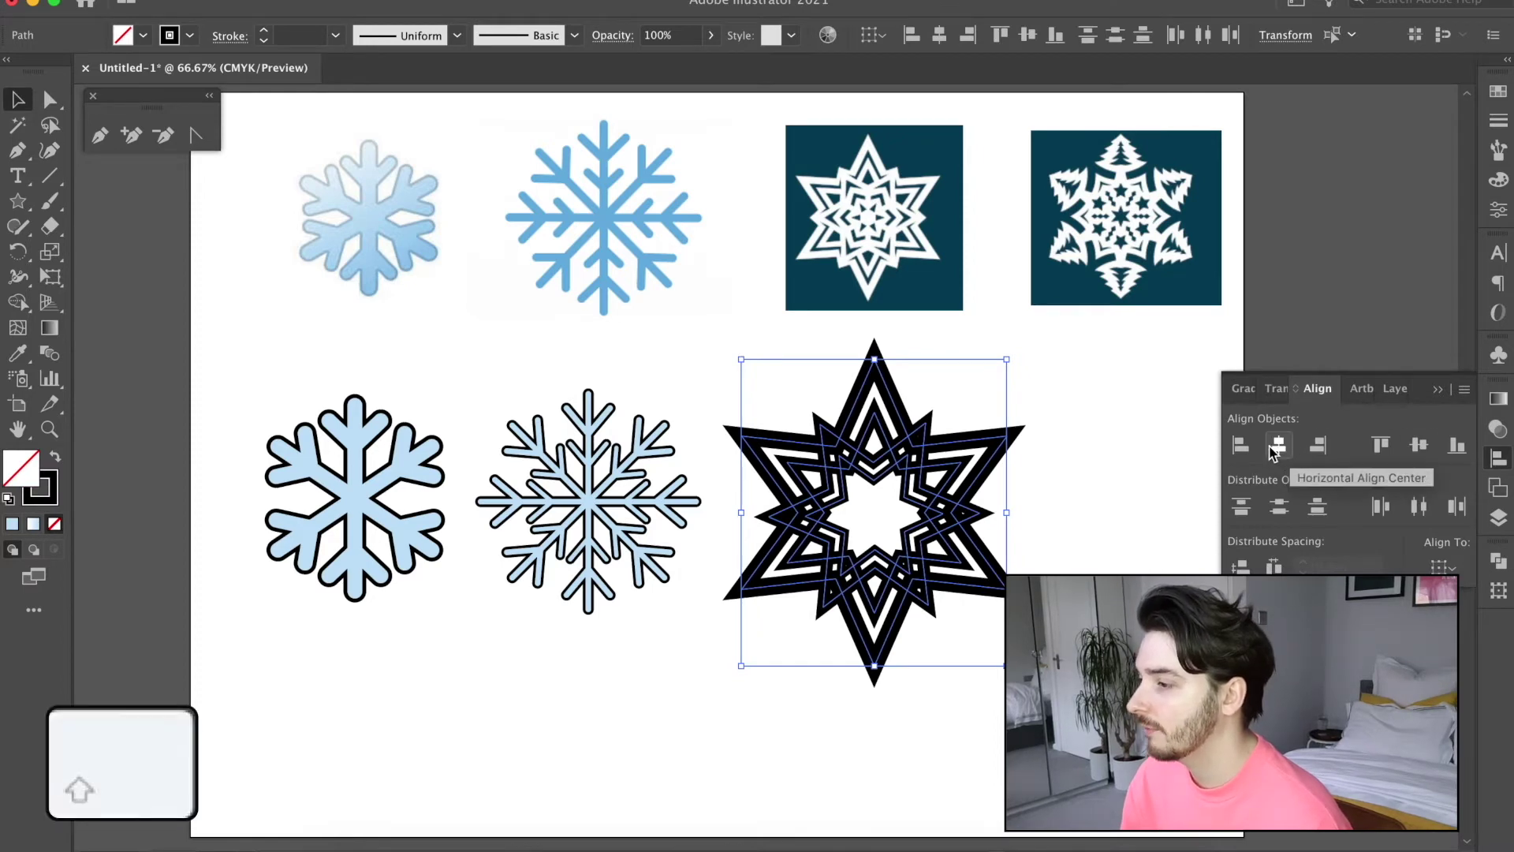
click(1424, 453)
click(1076, 497)
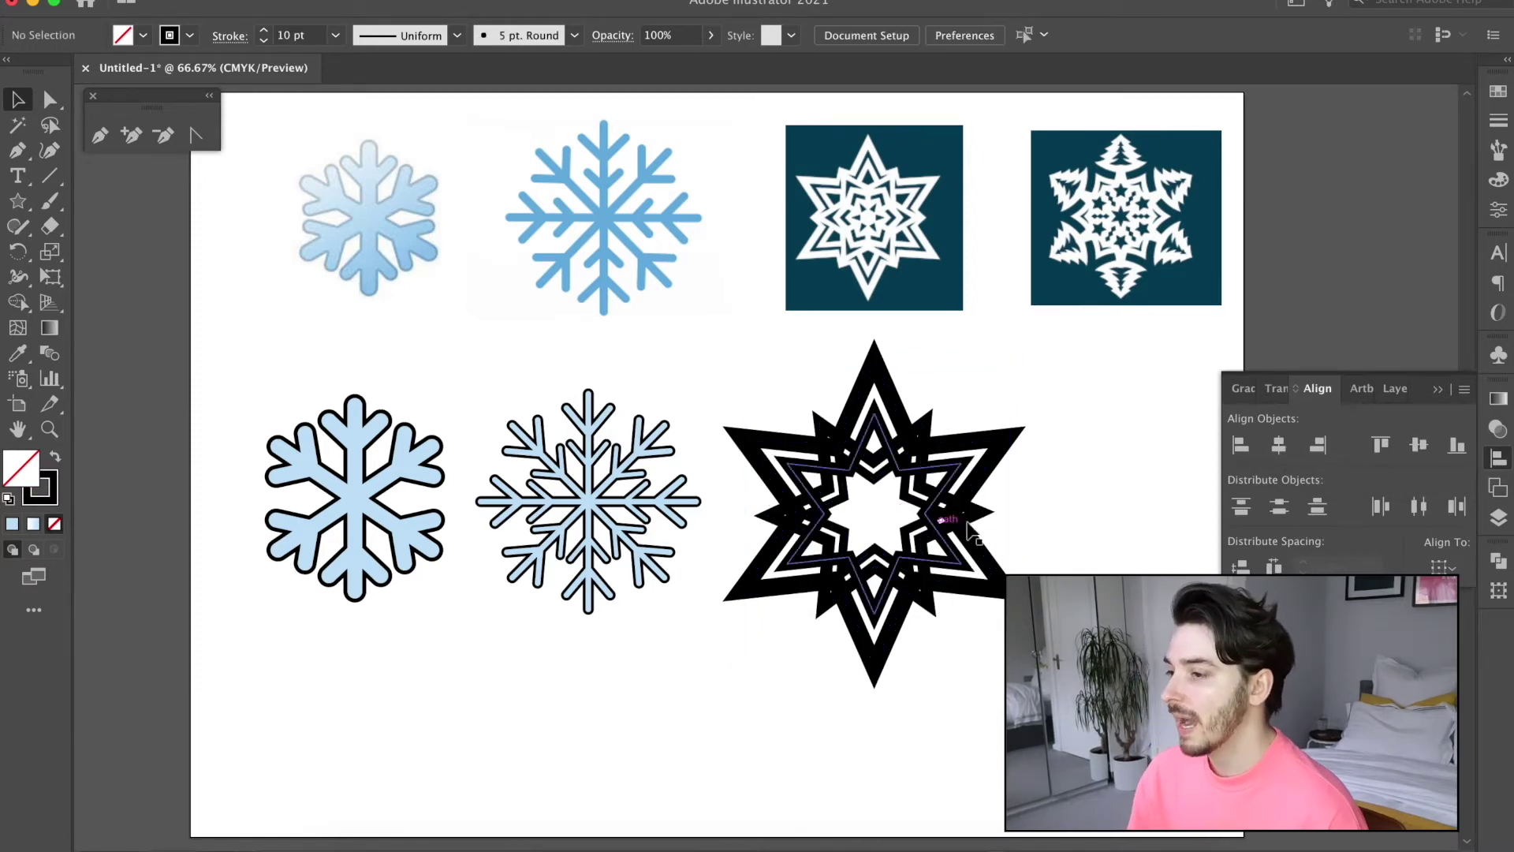
- Outline the strokes of the two large unrotated stars and send the resulting shapes back behind the rotated copies
click(959, 466)
shift+click(998, 446)
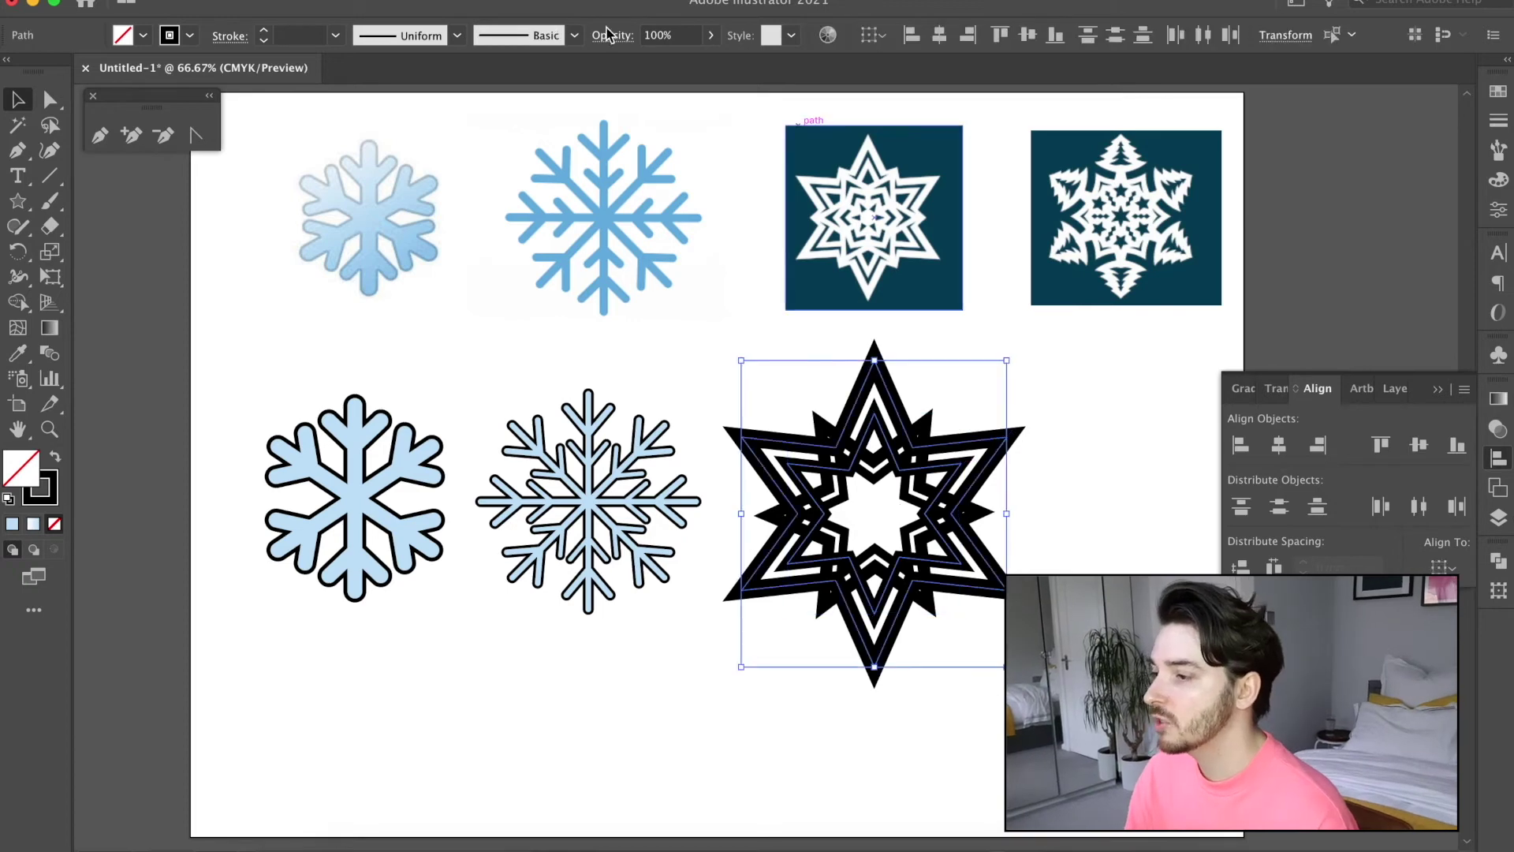
click(237, 2)
mouse_move(297, 435)
click(544, 494)
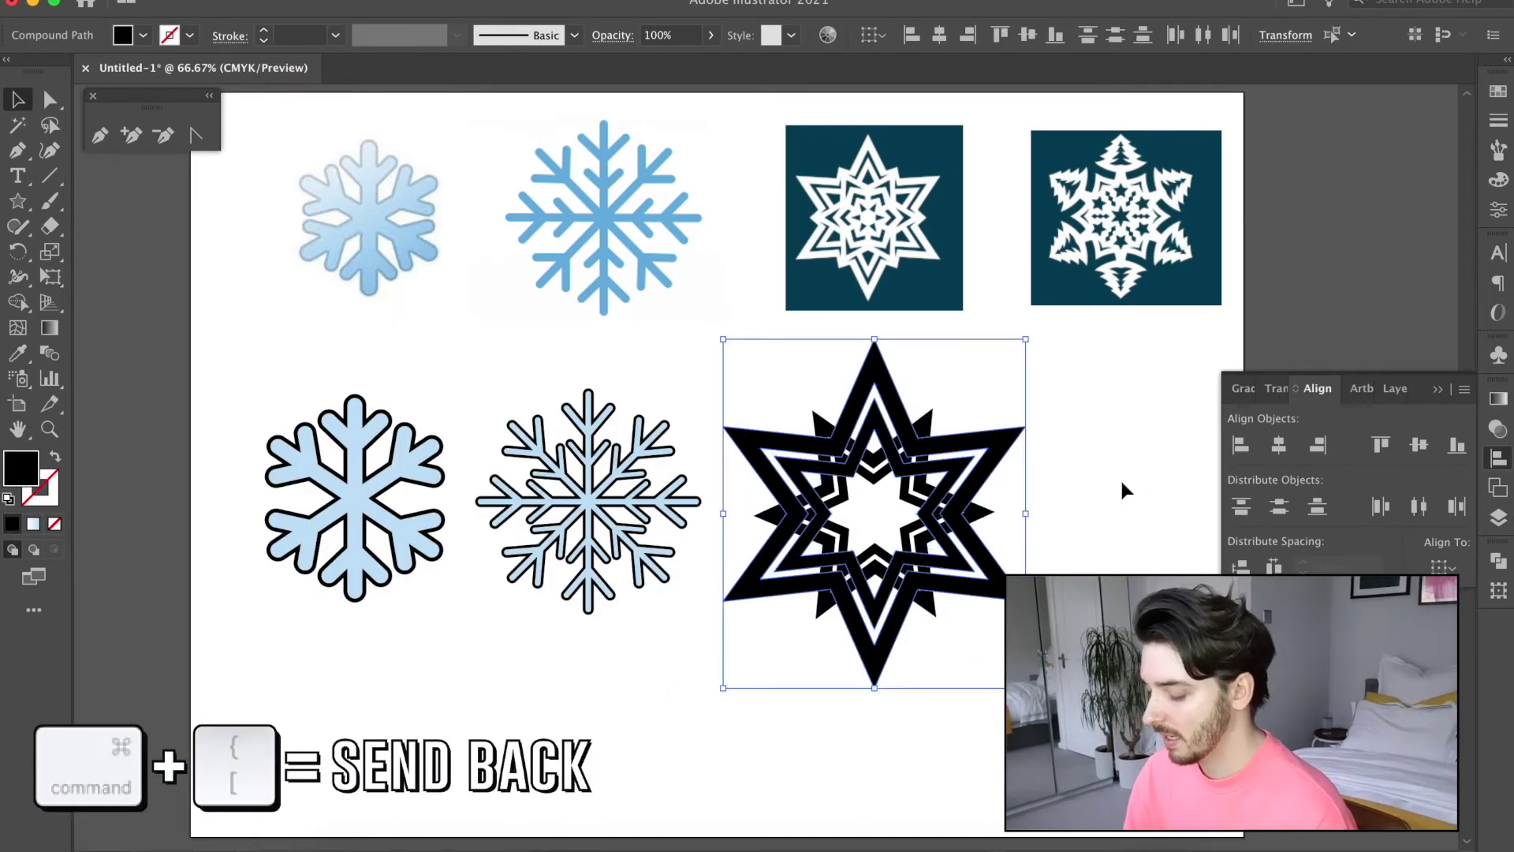
click(1071, 477)
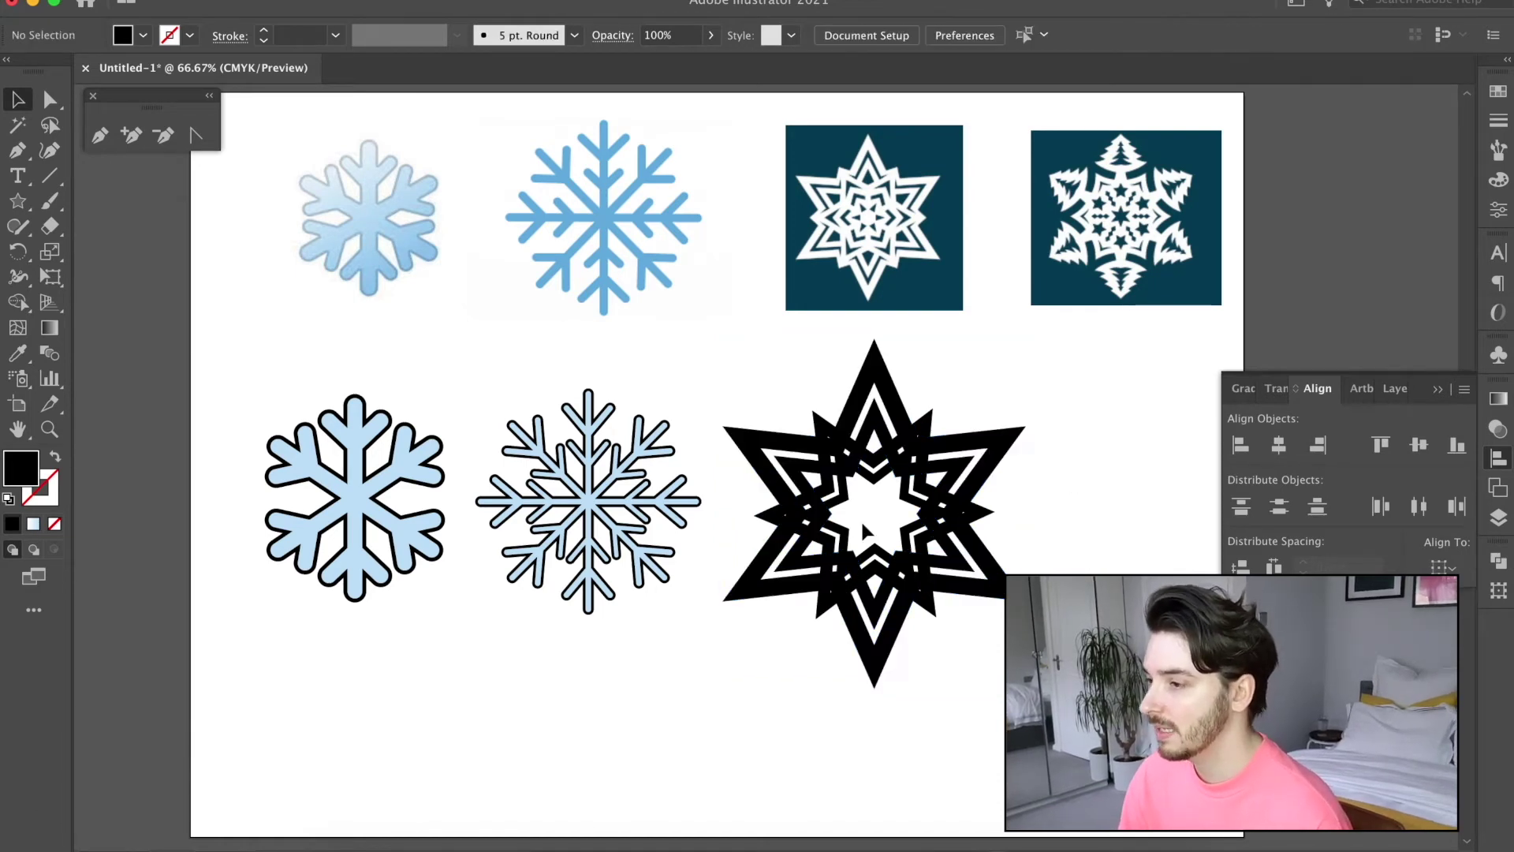
- Give the smallest rotated star the default white fill and black stroke, and swap the larger rotated star's fill and stroke for a solid black shape
click(916, 495)
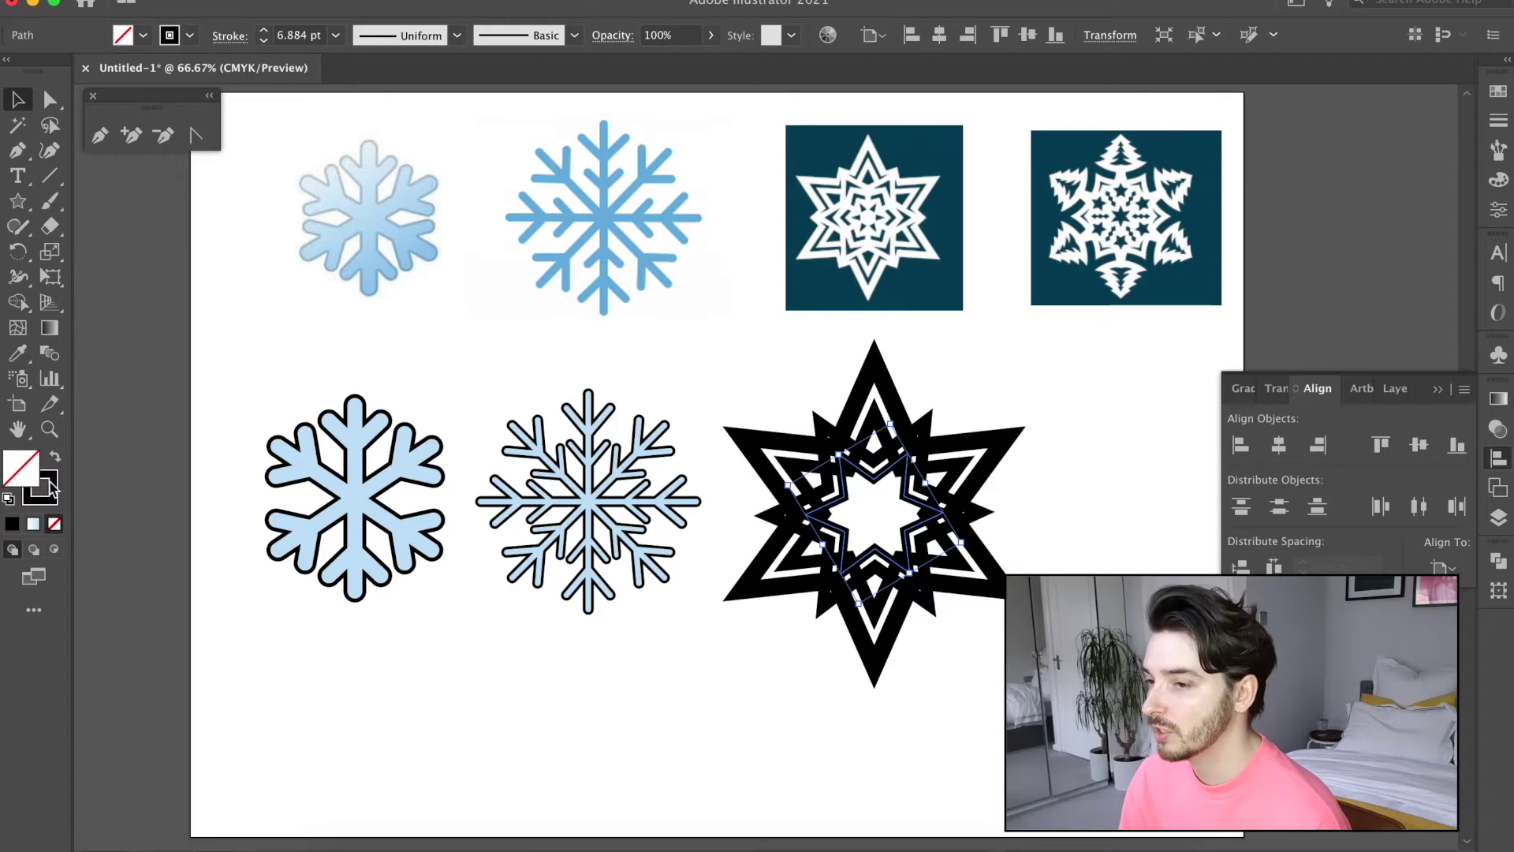
click(8, 498)
click(1024, 446)
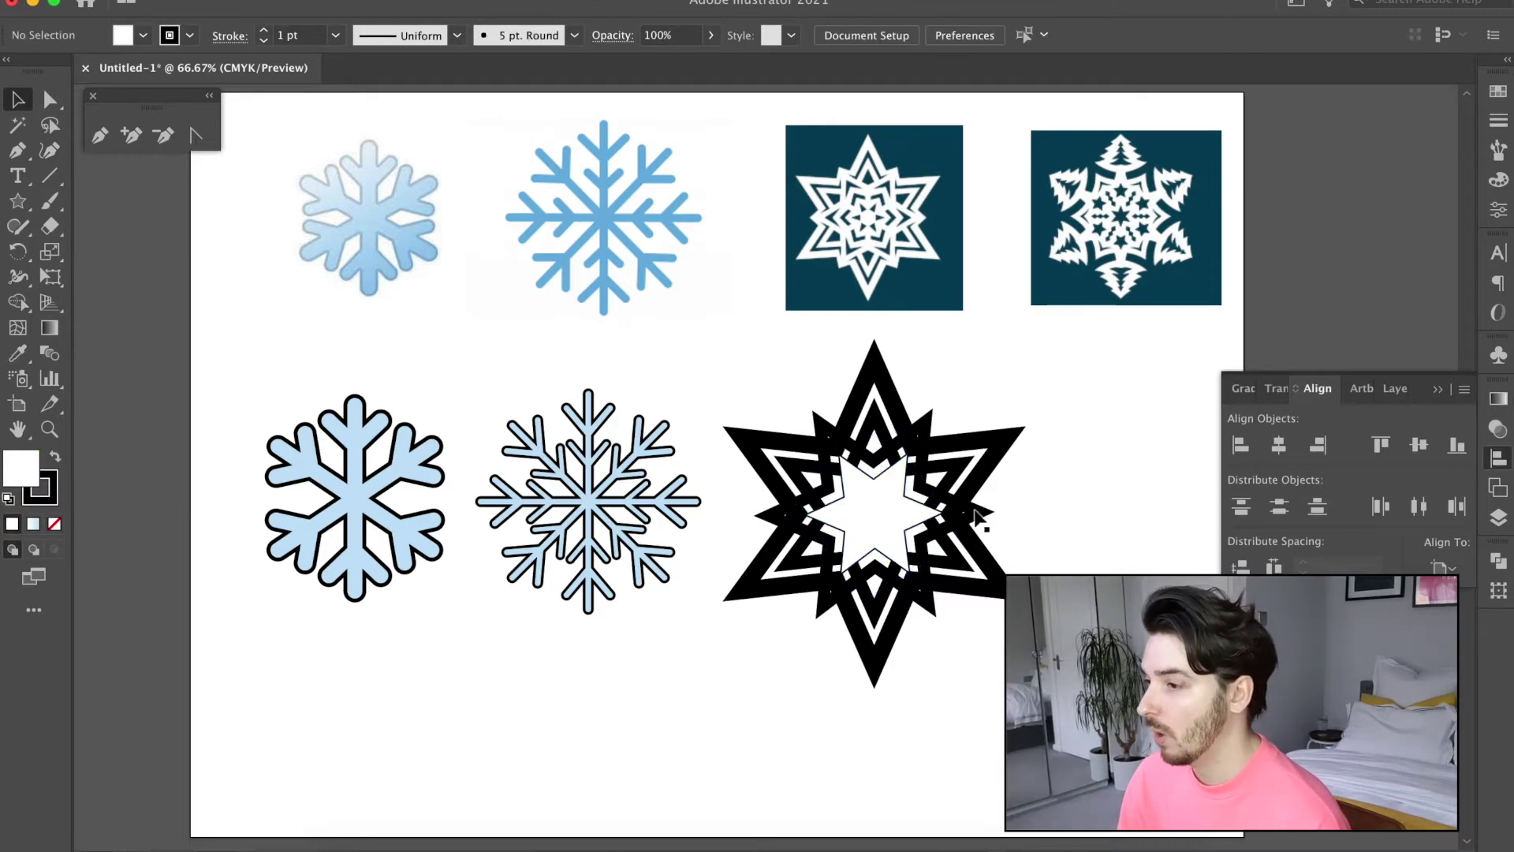
click(923, 472)
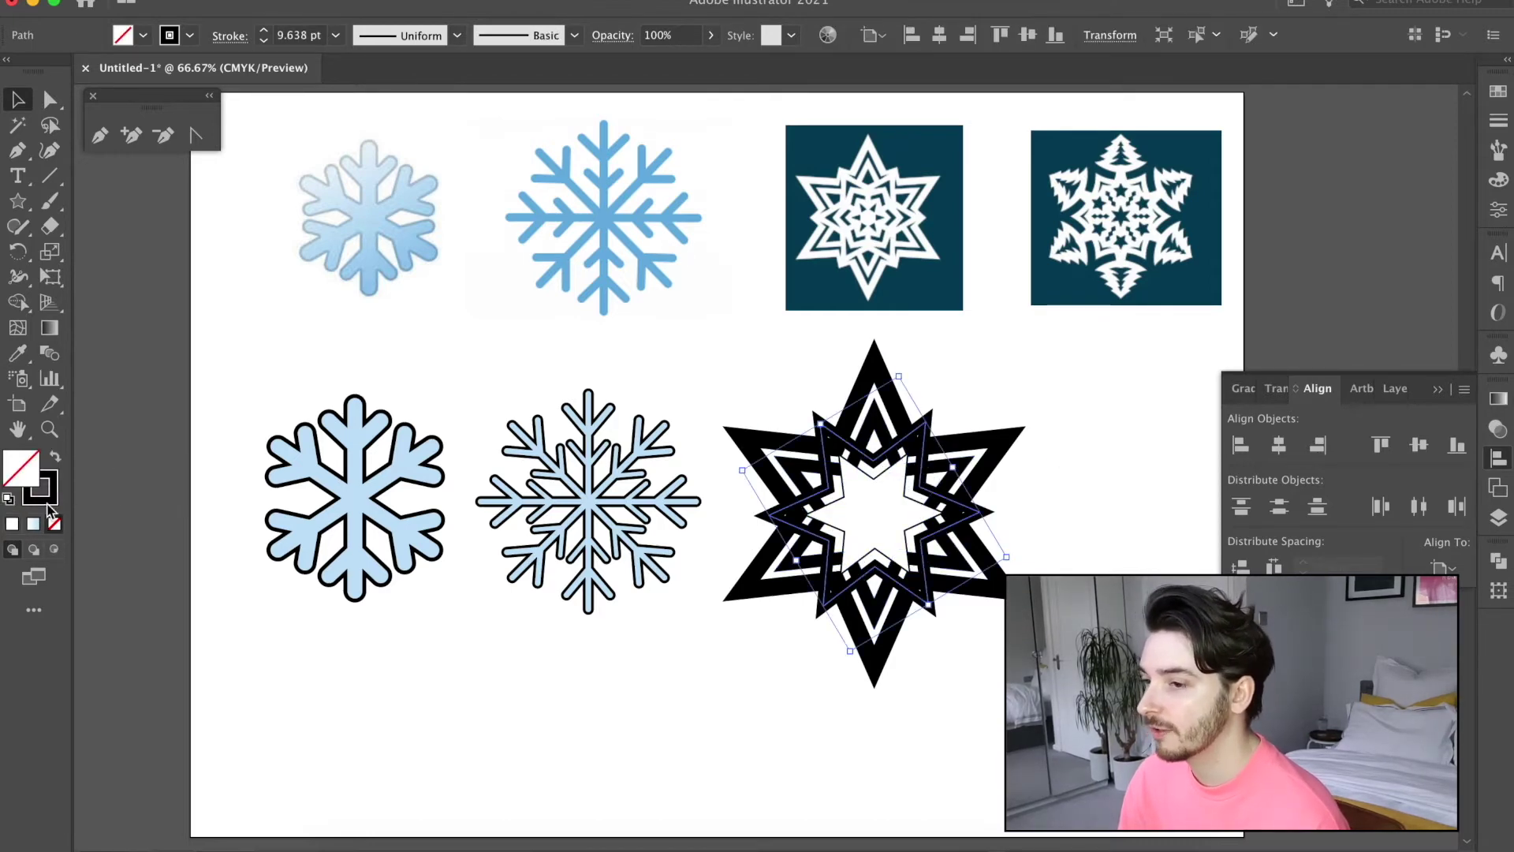
click(55, 455)
click(1080, 503)
- Unite the outlined large stars and the solid black rotated star into one shape with Pathfinder
click(917, 493)
shift+click(915, 486)
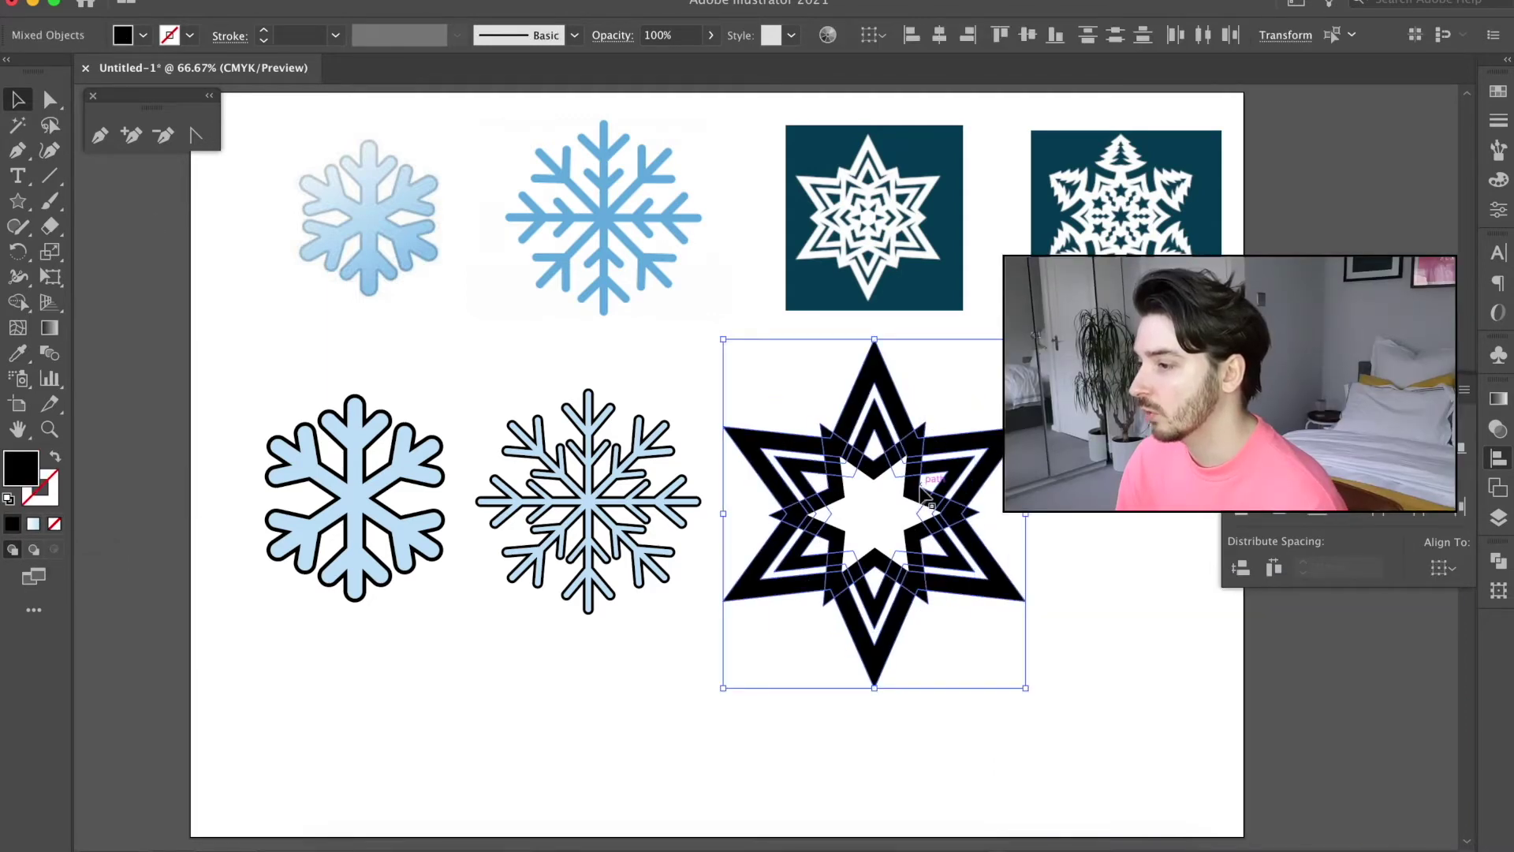
click(1497, 560)
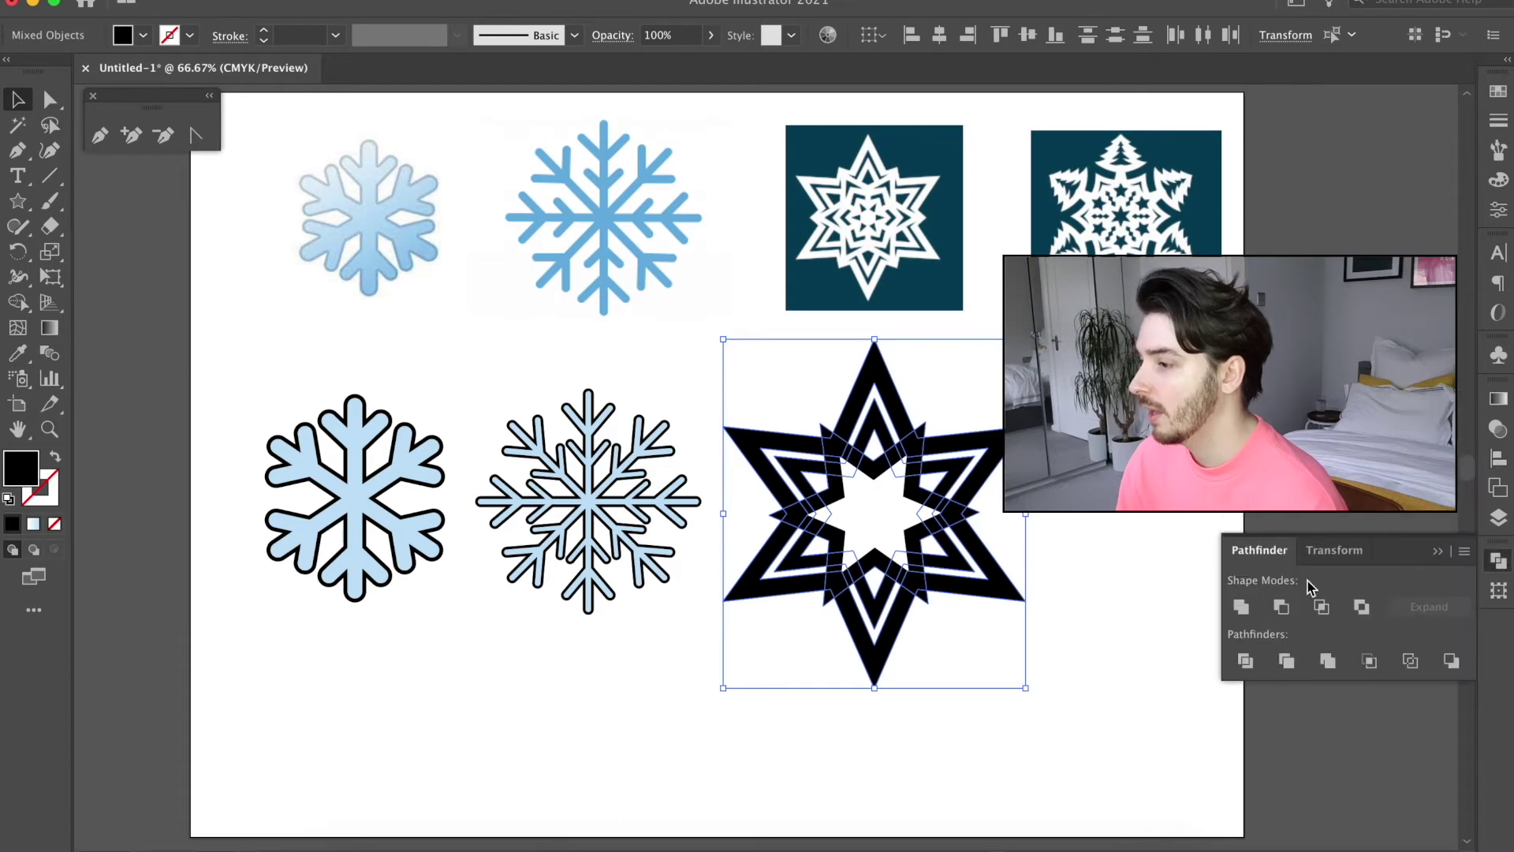
click(1241, 606)
click(1081, 505)
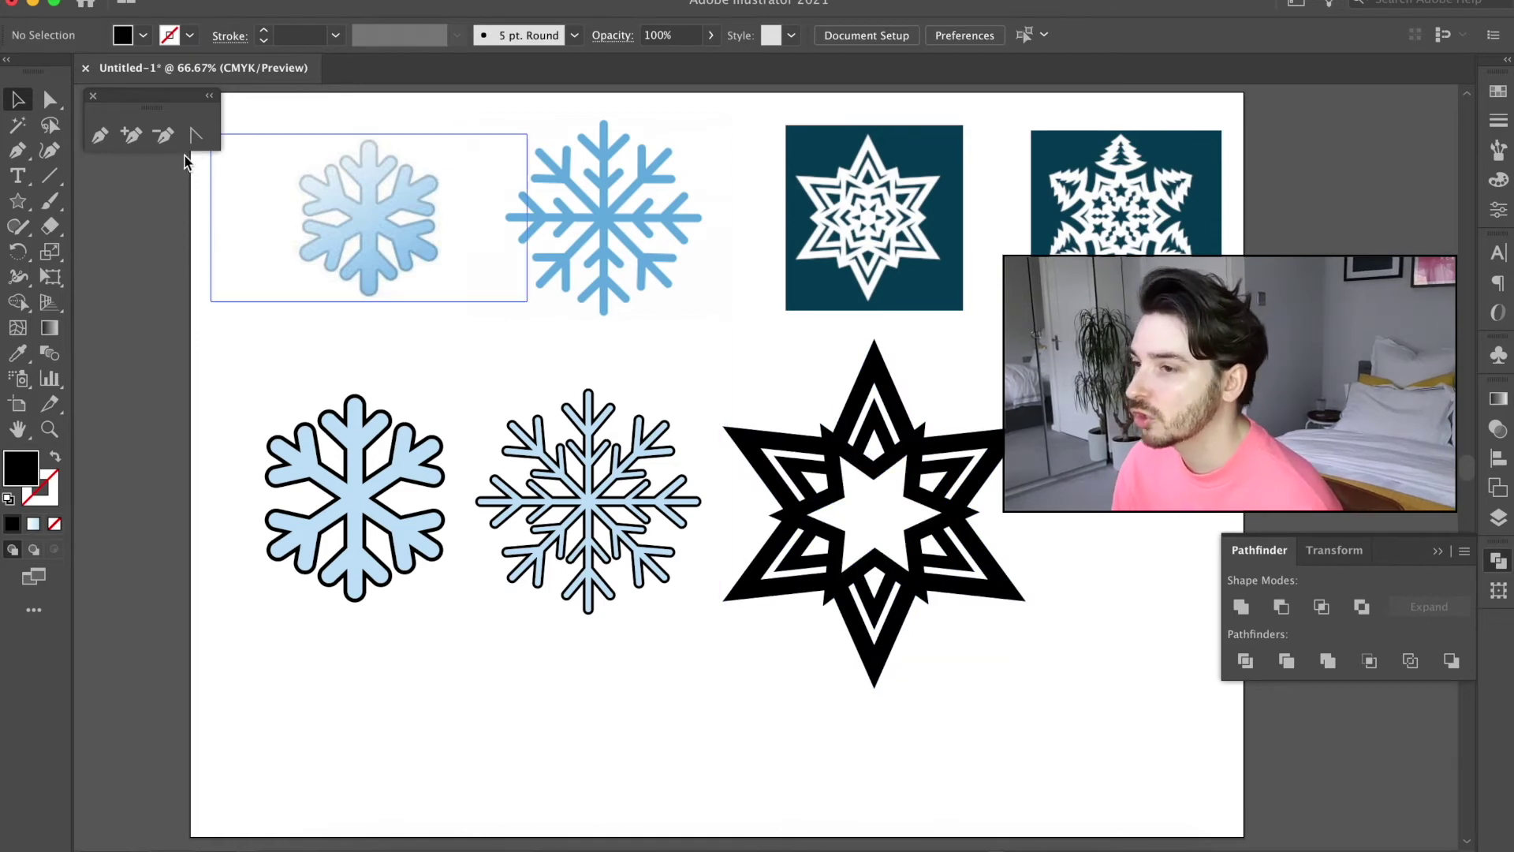
- Draw a small black eight-pointed star and place it upright in the middle of the star snowflake
click(17, 201)
drag(866, 498, 899, 522)
key(v)
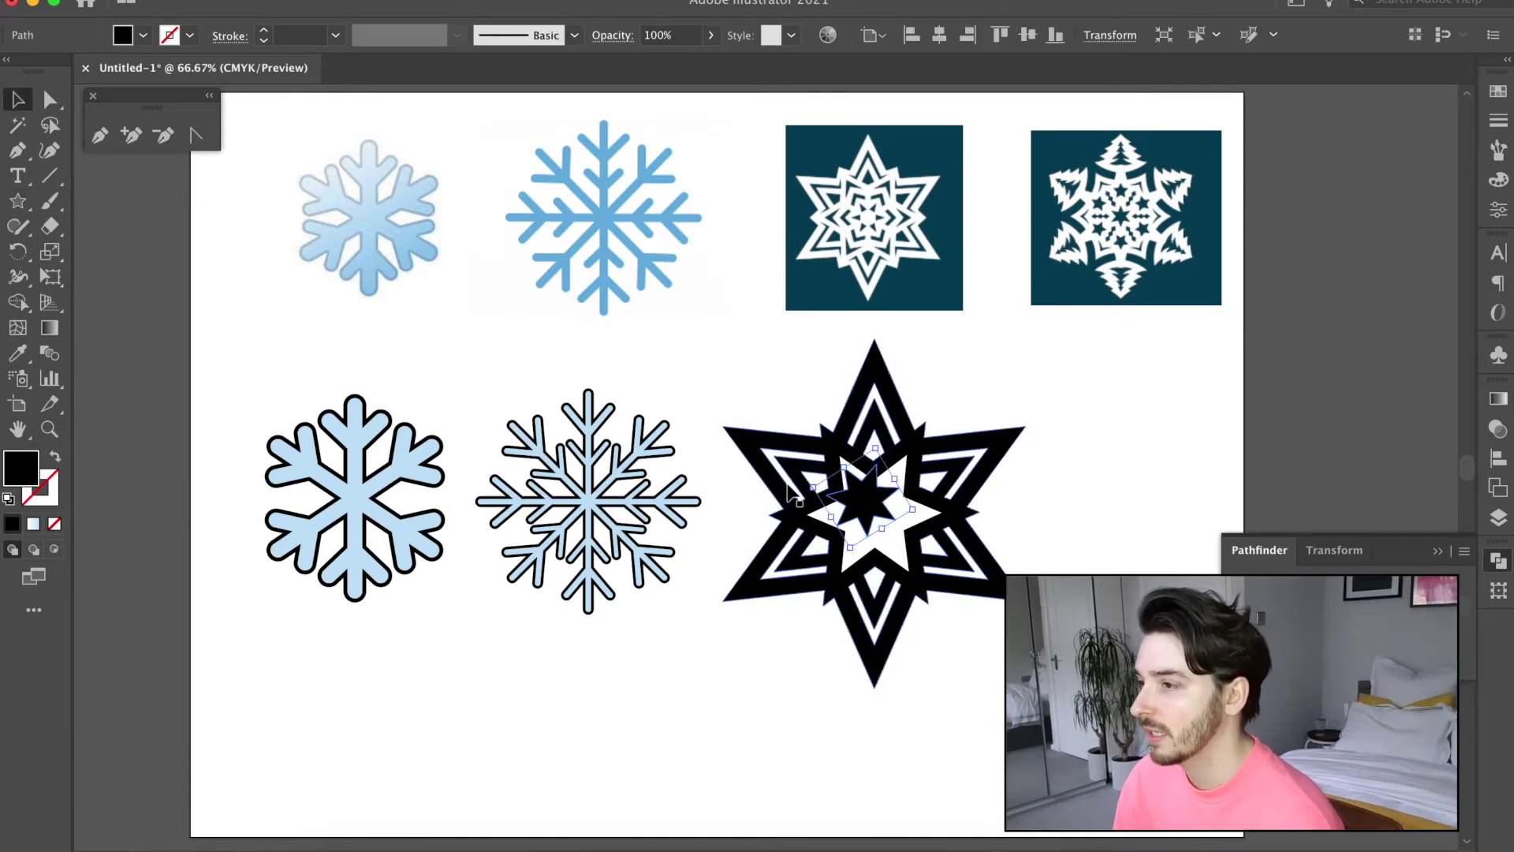
drag(866, 495, 899, 454)
- Draw a small white circle at the centre of the small eight-pointed star with the Ellipse tool
click(17, 201)
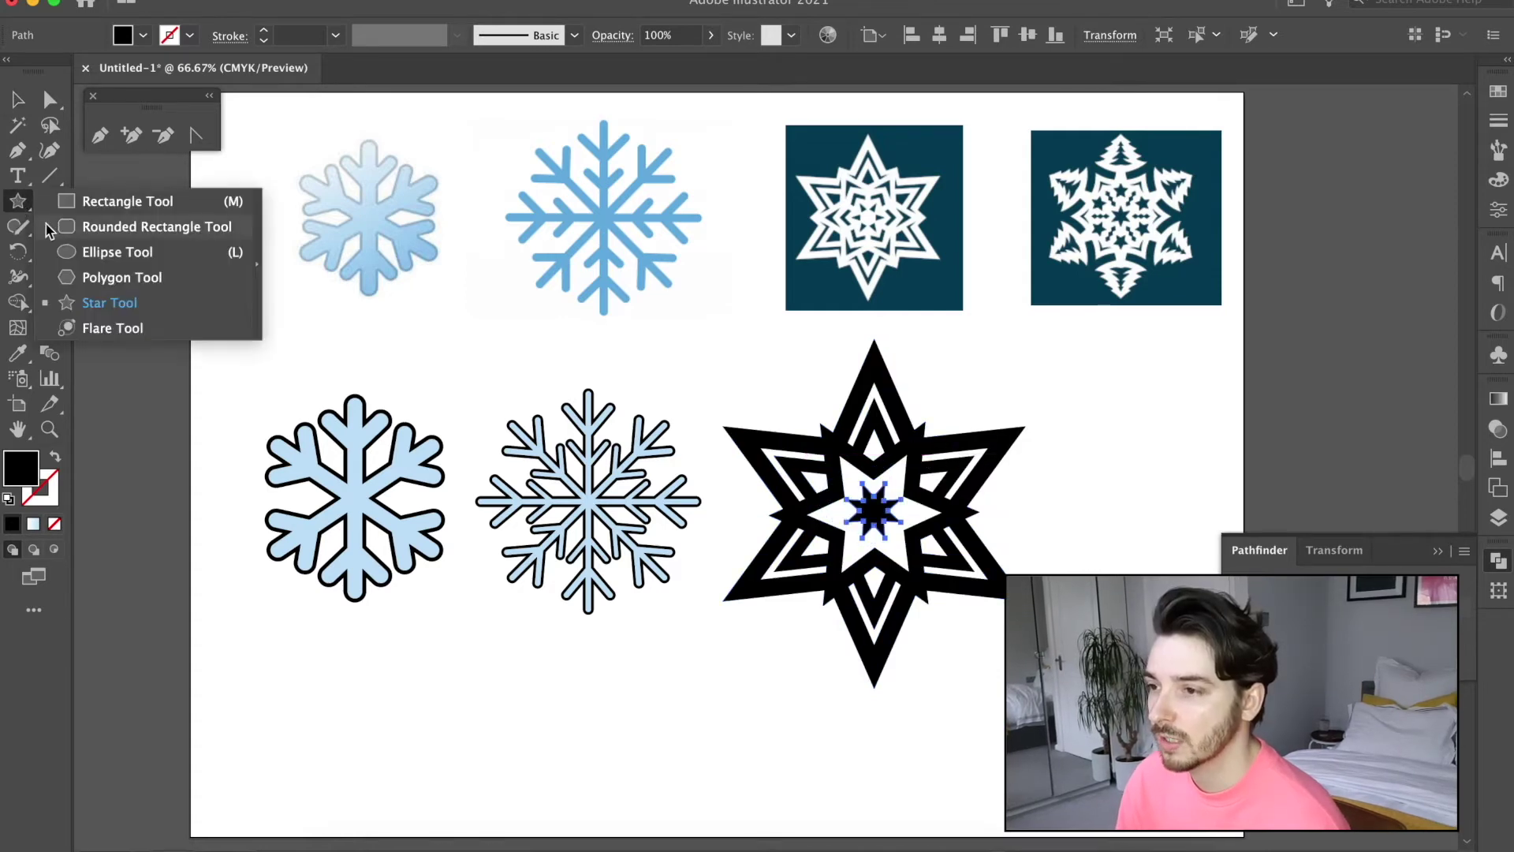
click(85, 252)
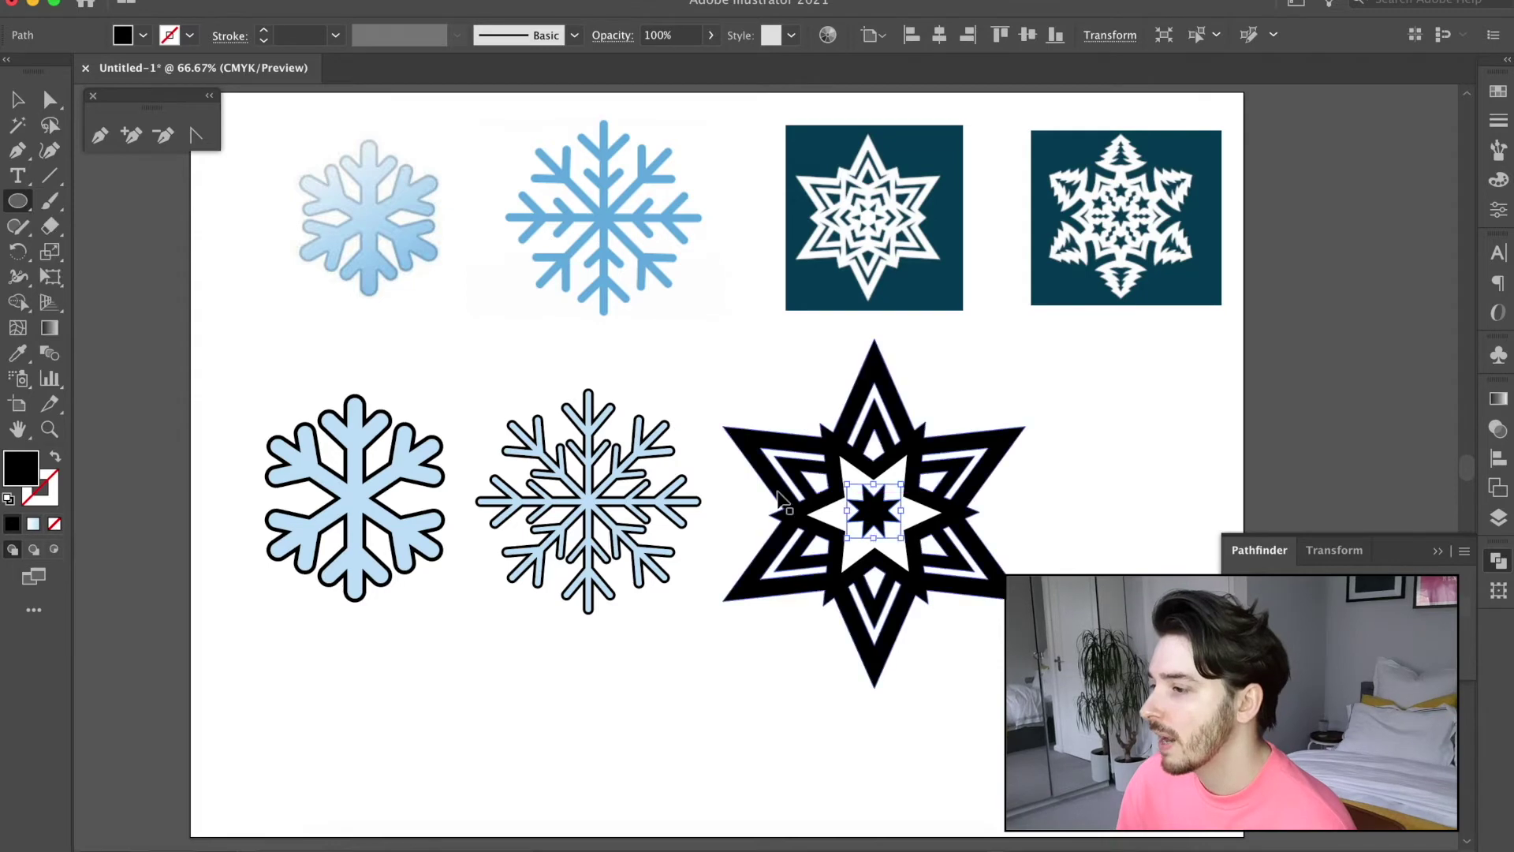
key(ctrl+equal)
key(ctrl+equal)
key(ctrl+equal)
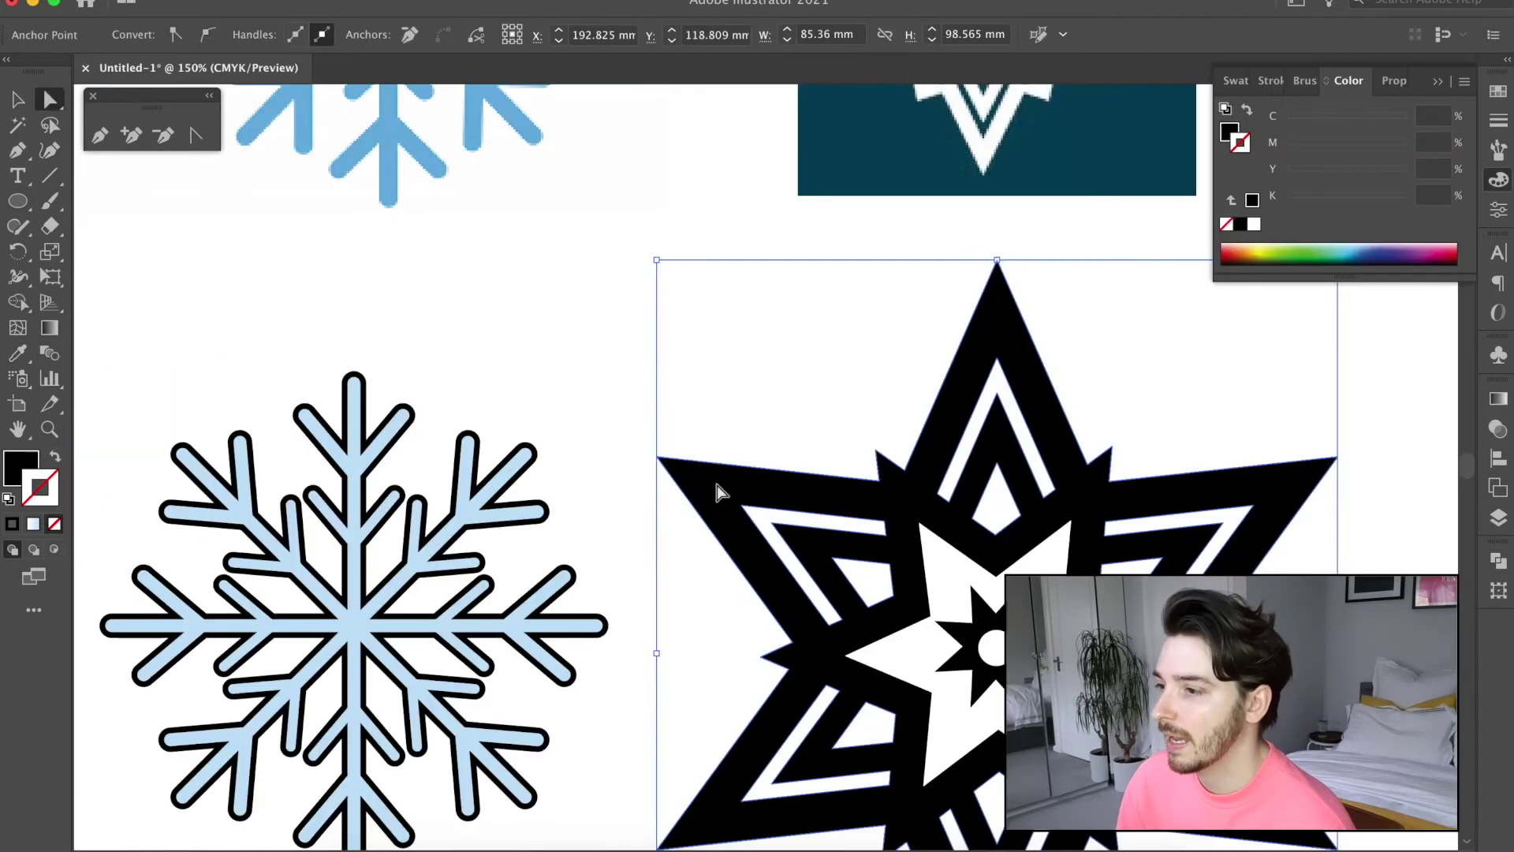
- Select the white centre star together with the surrounding black snowflake shape and bring up the Pathfinder operations
drag(717, 484, 281, 436)
key(v)
click(632, 258)
click(653, 446)
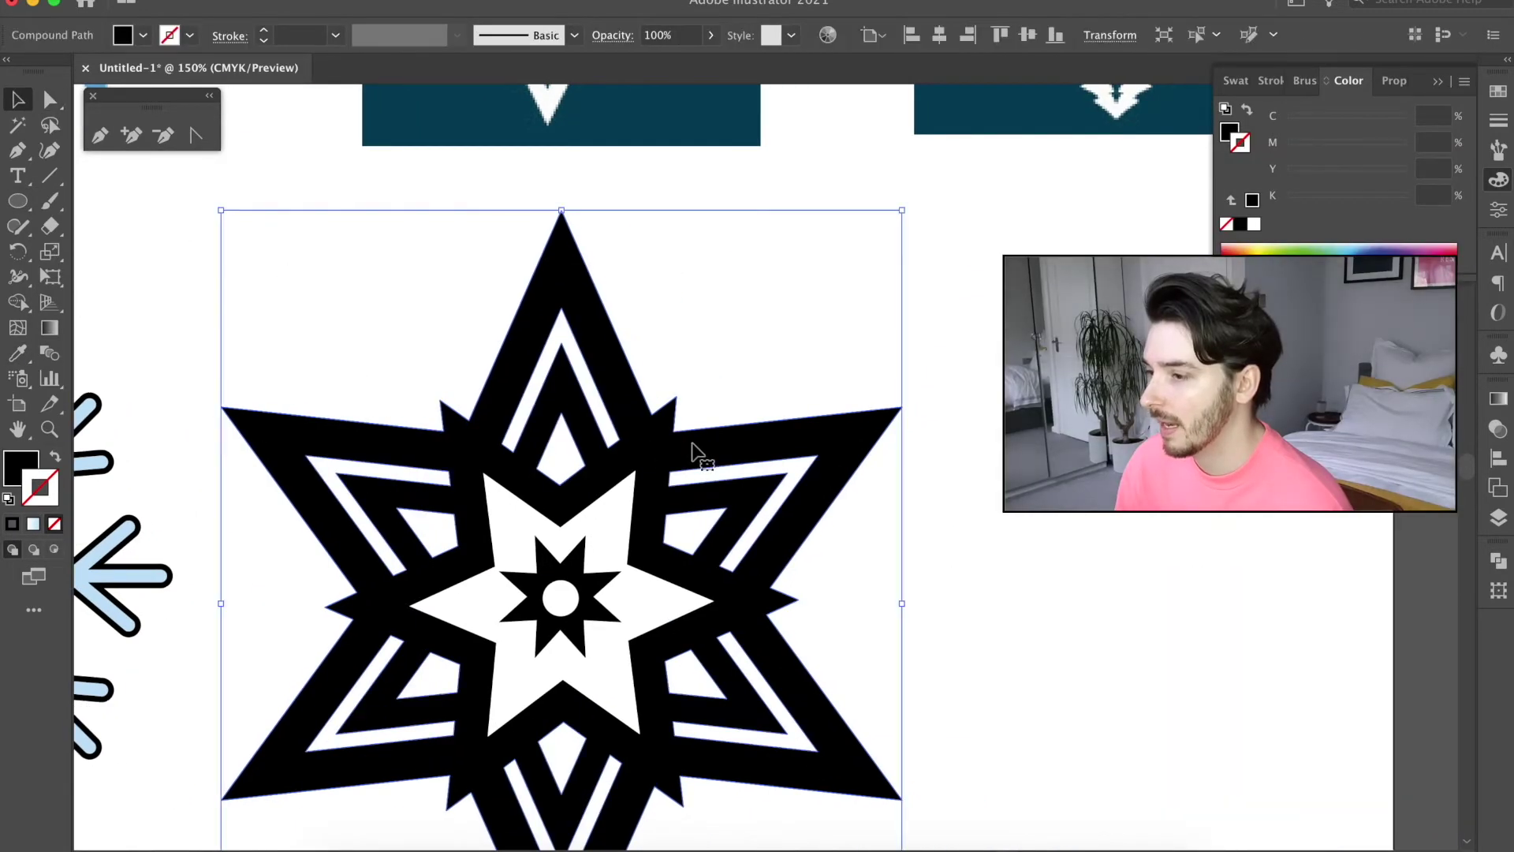
click(619, 536)
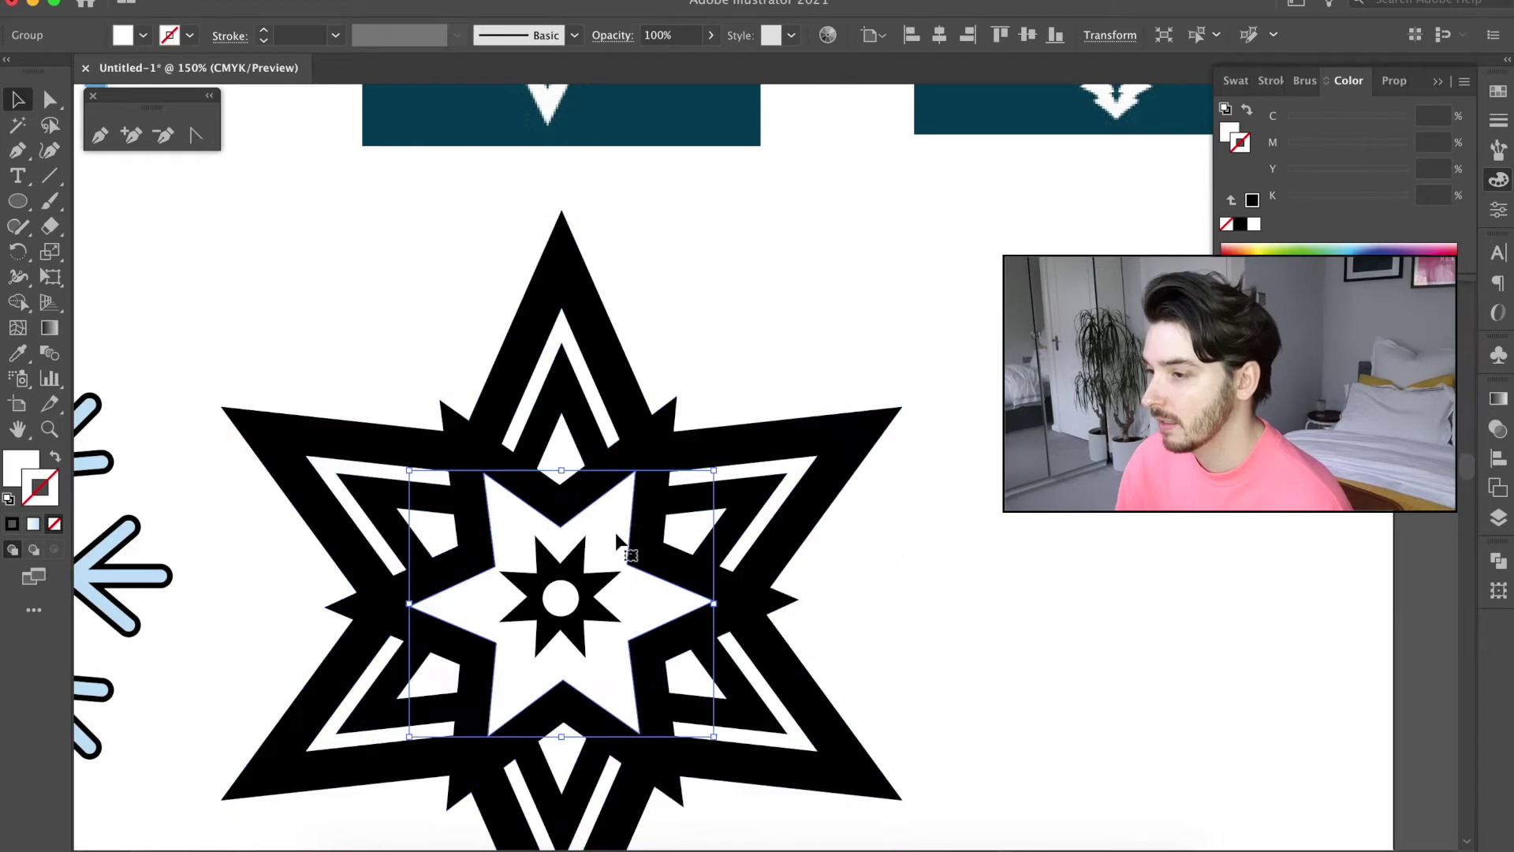
shift+click(653, 509)
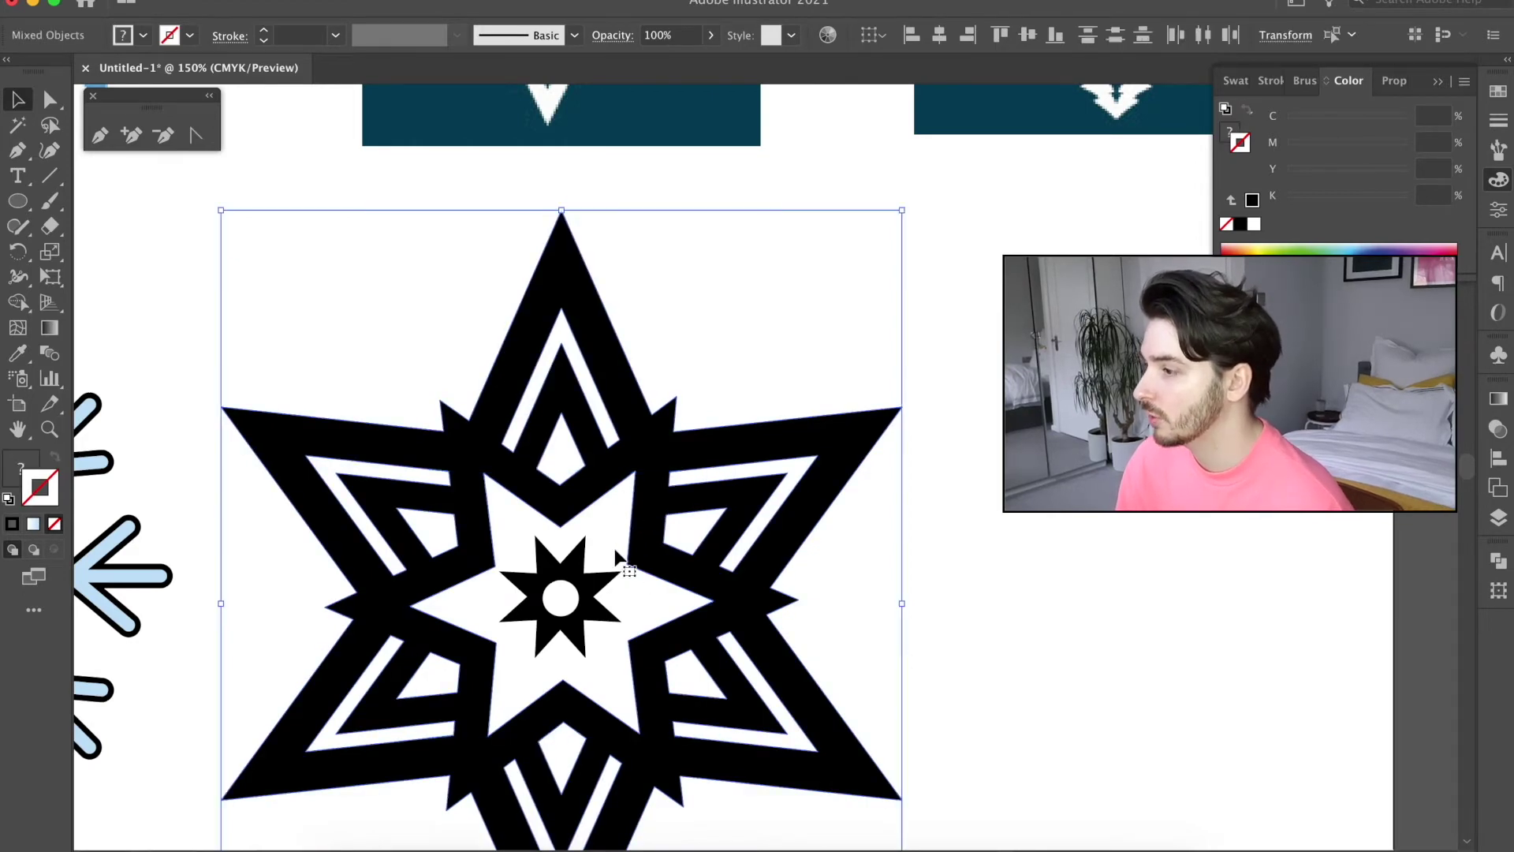
click(1498, 561)
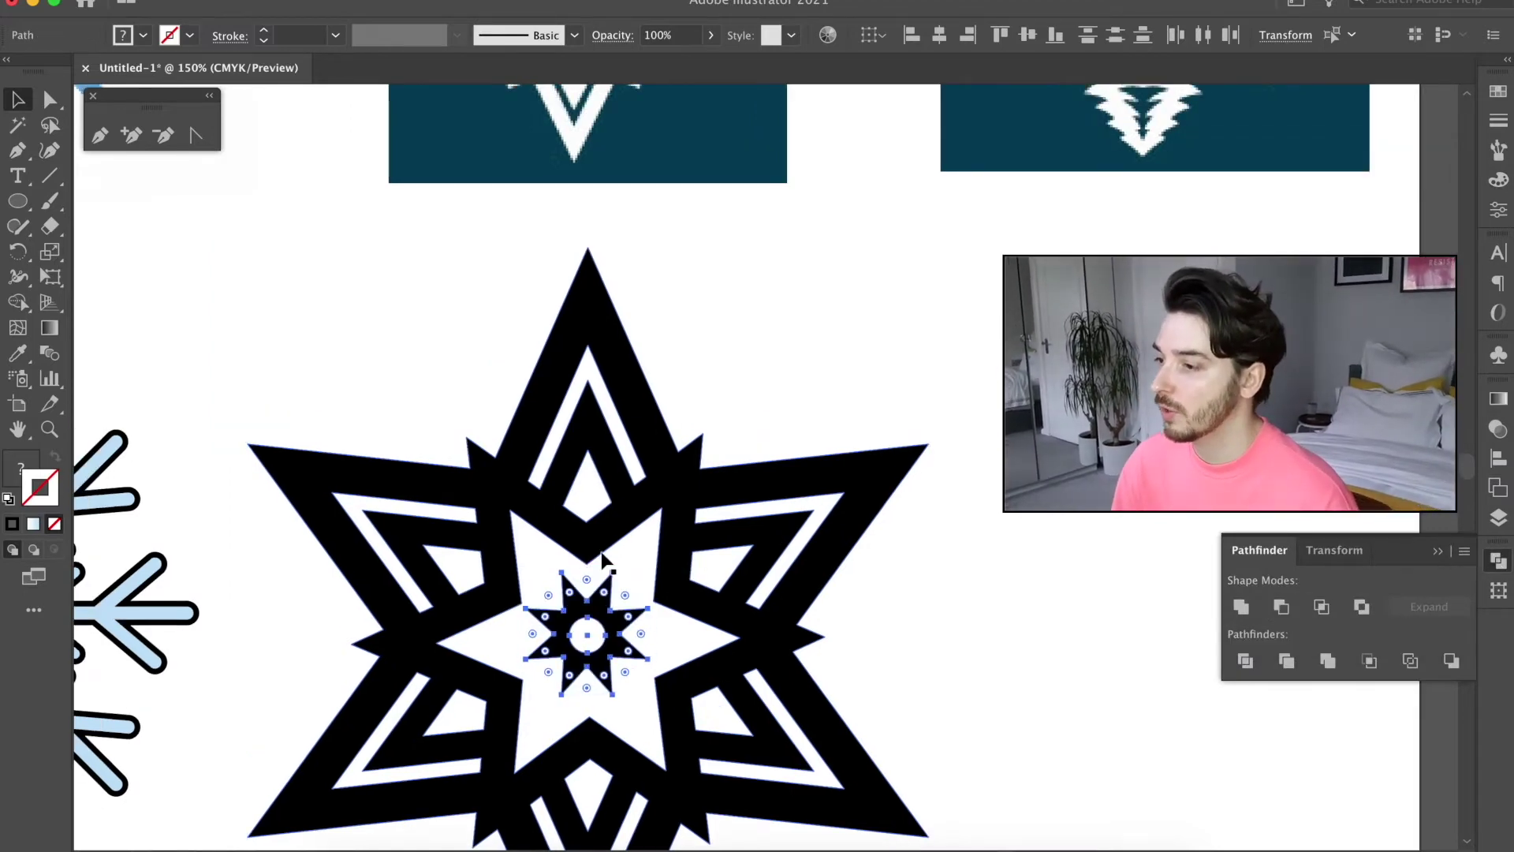
- Apply the light blue fill and black outline sampled from the eight-armed snowflake to the star snowflake
click(921, 515)
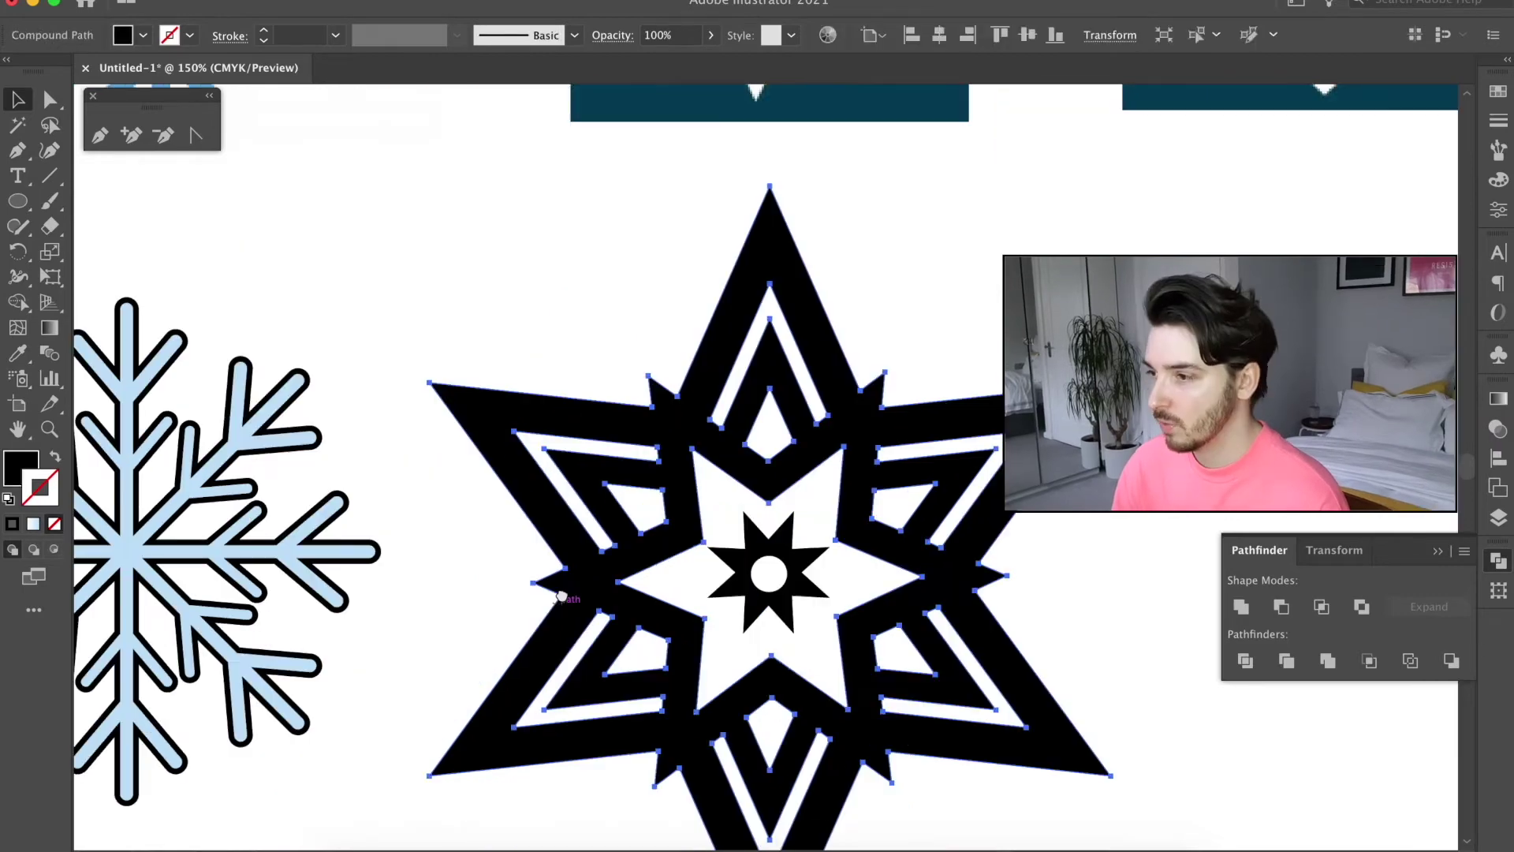
key(i)
click(303, 525)
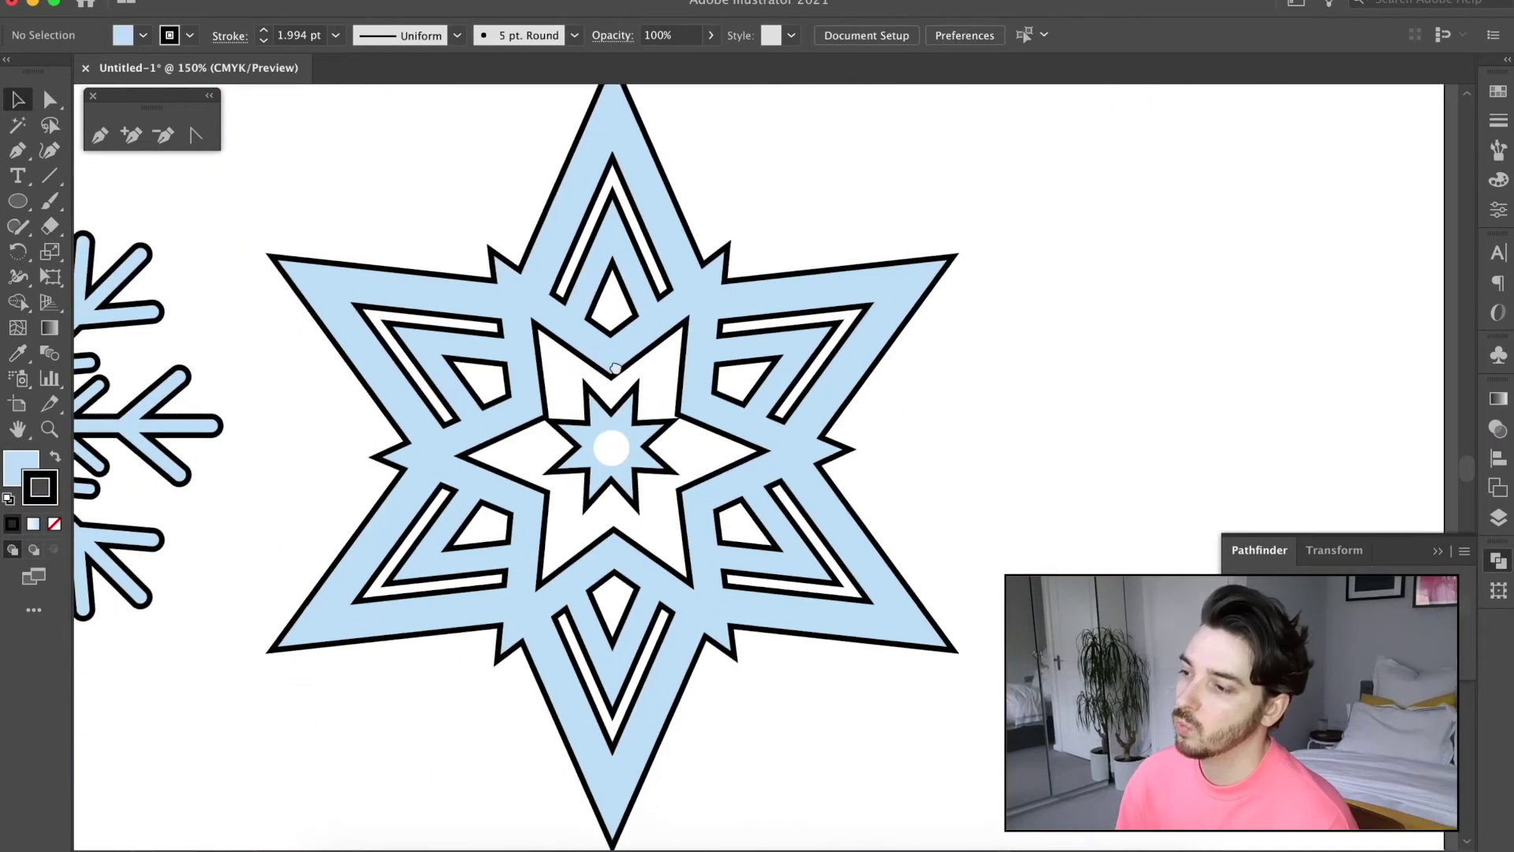
- Delete the small eight-pointed star and its white circle from the middle of the star snowflake
key(ctrl+1)
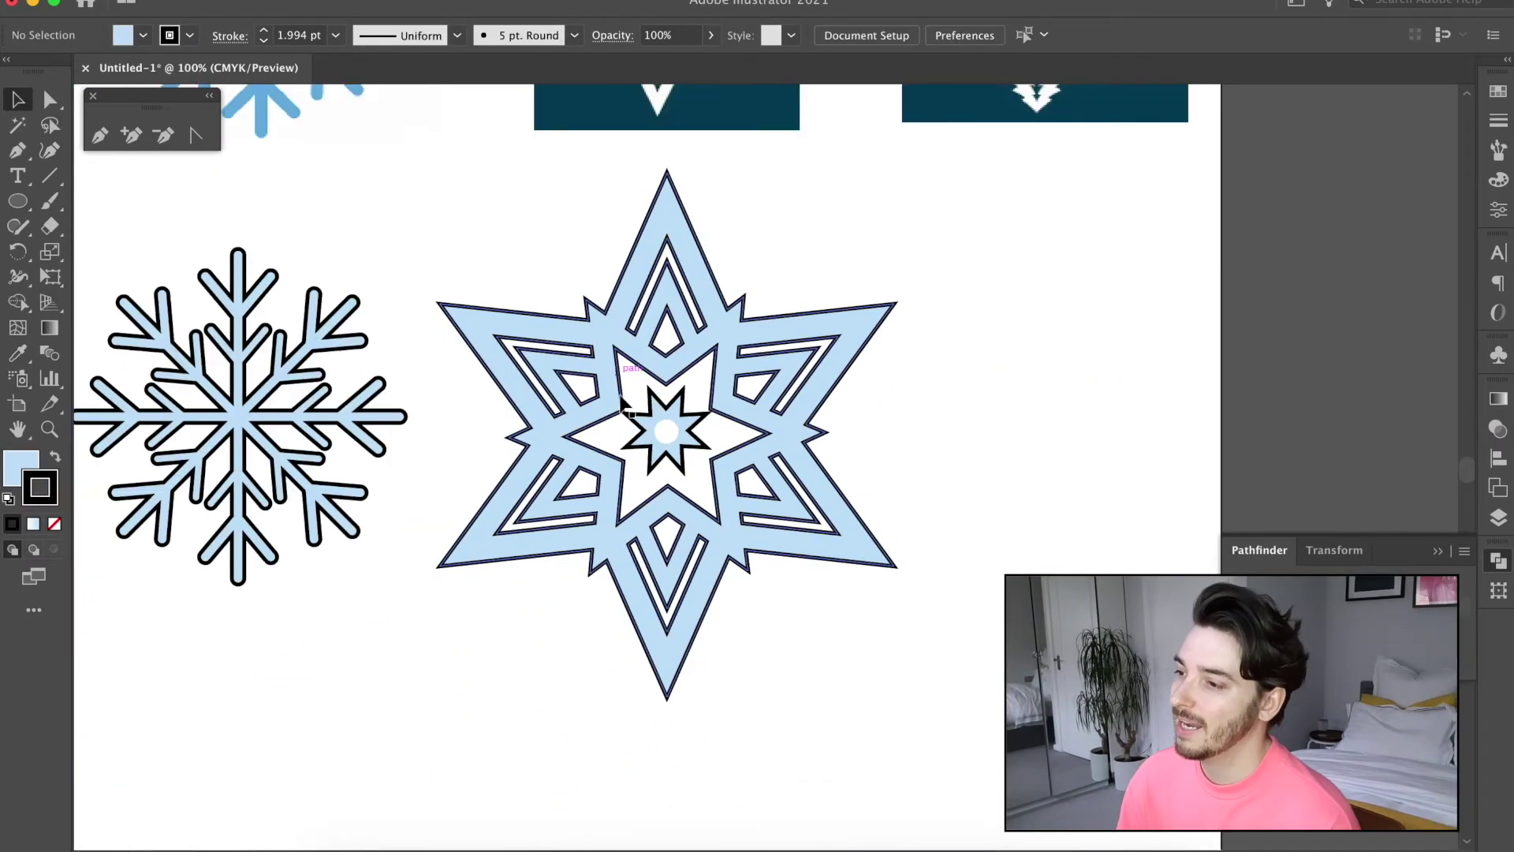
scroll(872, 460, left, 3)
scroll(872, 459, up, 1)
click(769, 462)
key(Delete)
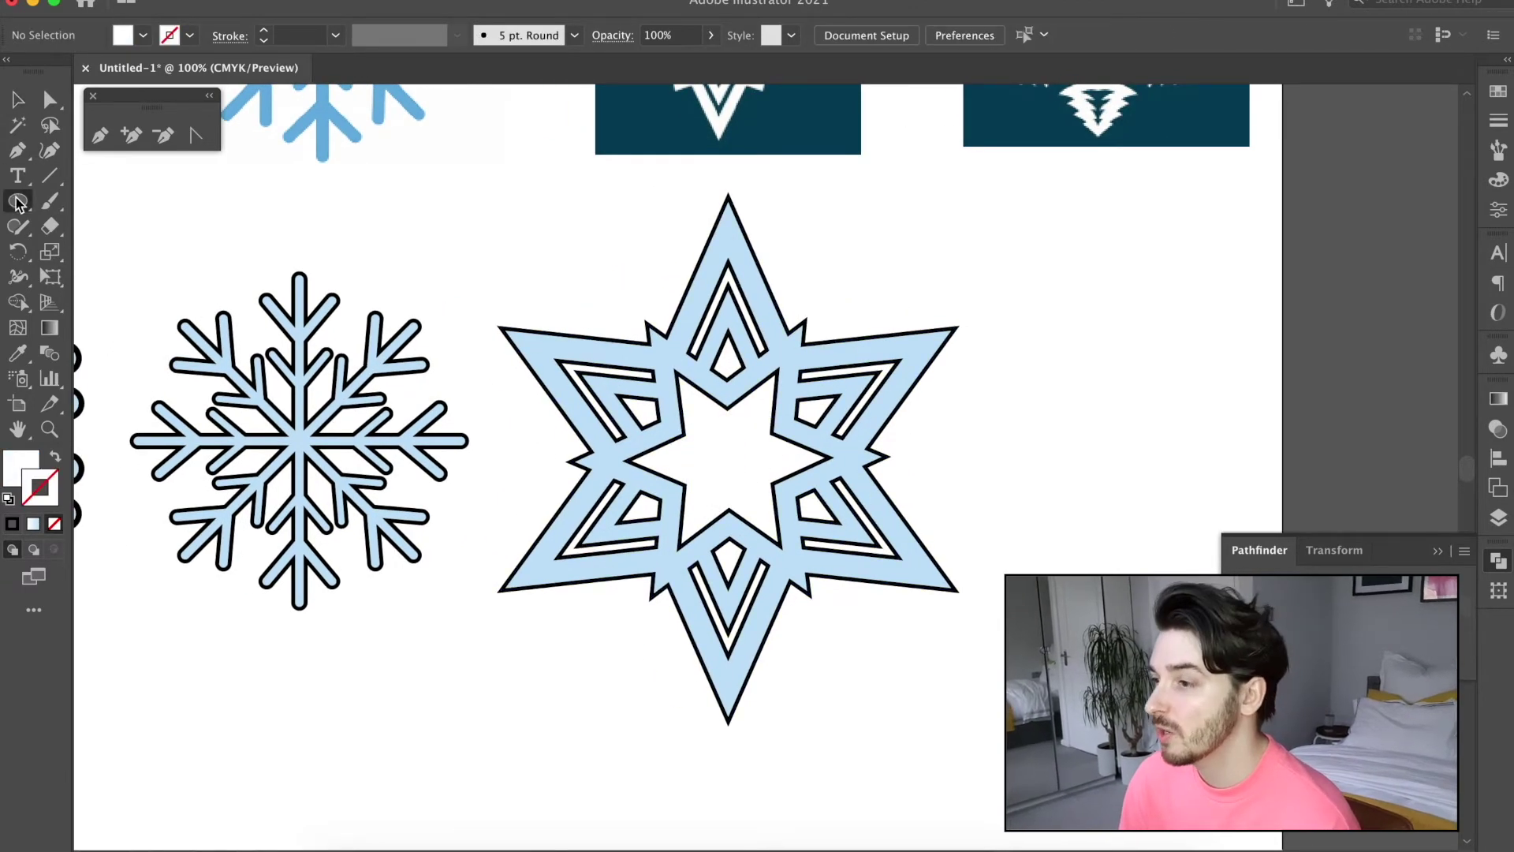
- Draw a small light blue six-pointed star with a black outline in the middle of the star snowflake
click(18, 202)
click(110, 302)
mouse_move(648, 411)
mouse_down()
mouse_move(710, 228)
mouse_move(690, 447)
mouse_move(714, 438)
mouse_move(774, 489)
mouse_up()
key(super+z)
key(v)
drag(697, 434, 715, 448)
click(1082, 448)
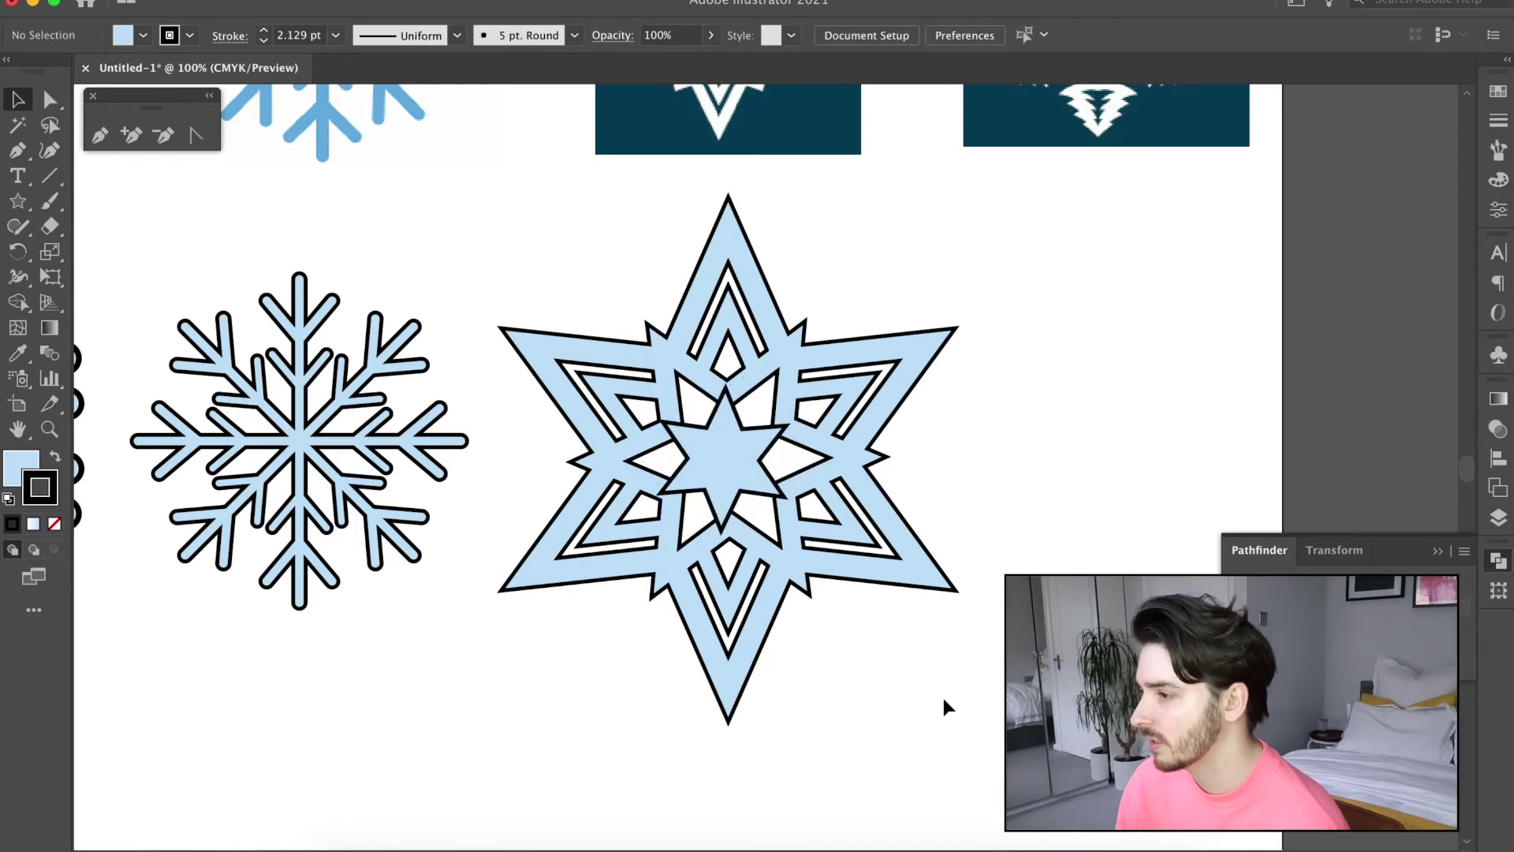
- Scale down the star snowflake together with its centre star and place it beside the eight-armed snowflake
drag(610, 314, 605, 315)
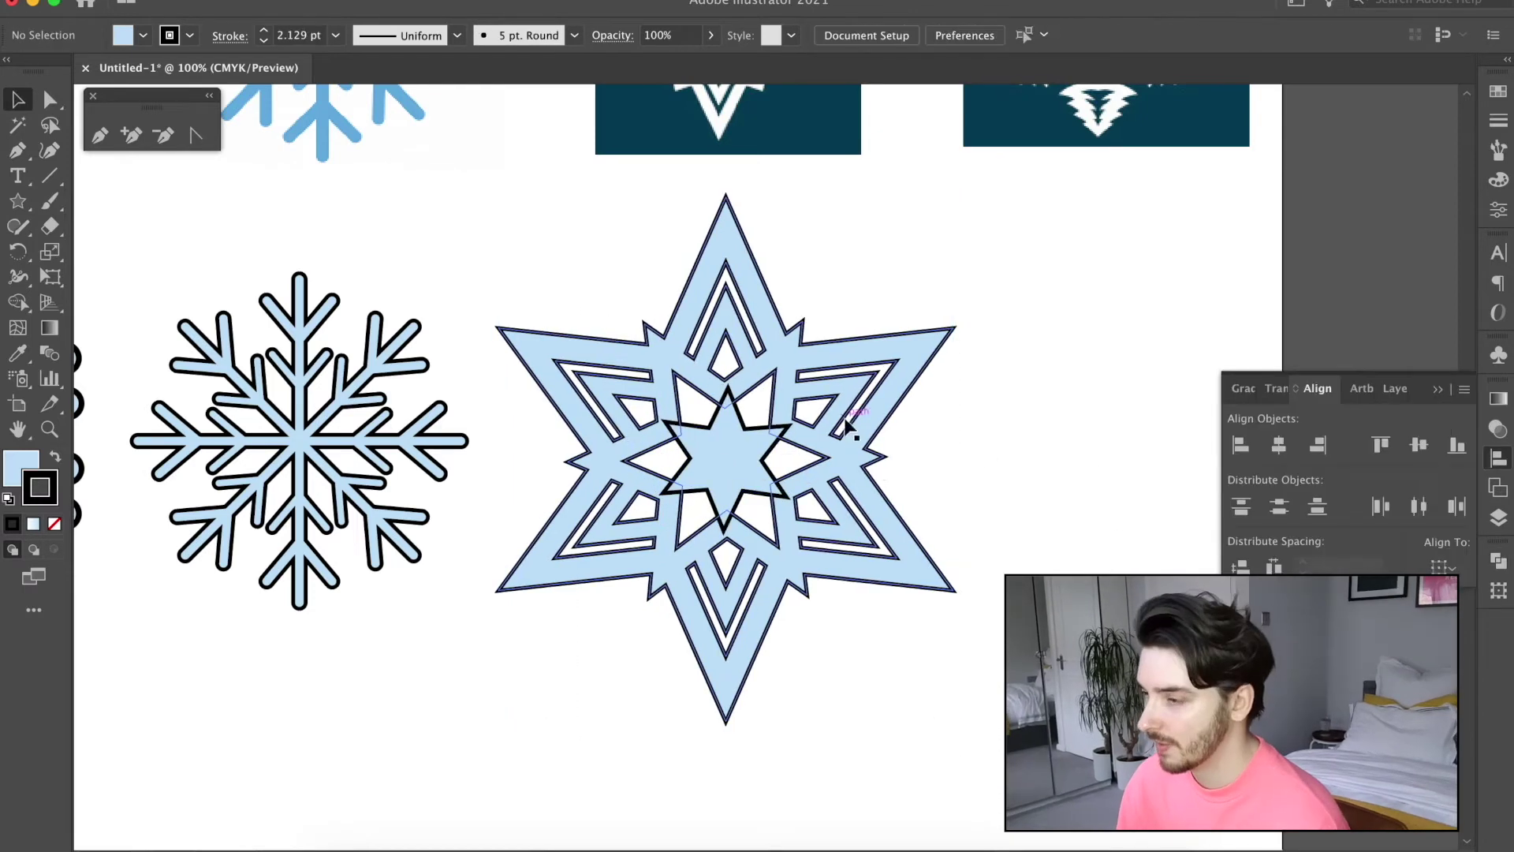
key(super+minus)
key(super+minus)
drag(646, 350, 774, 497)
drag(735, 431, 746, 465)
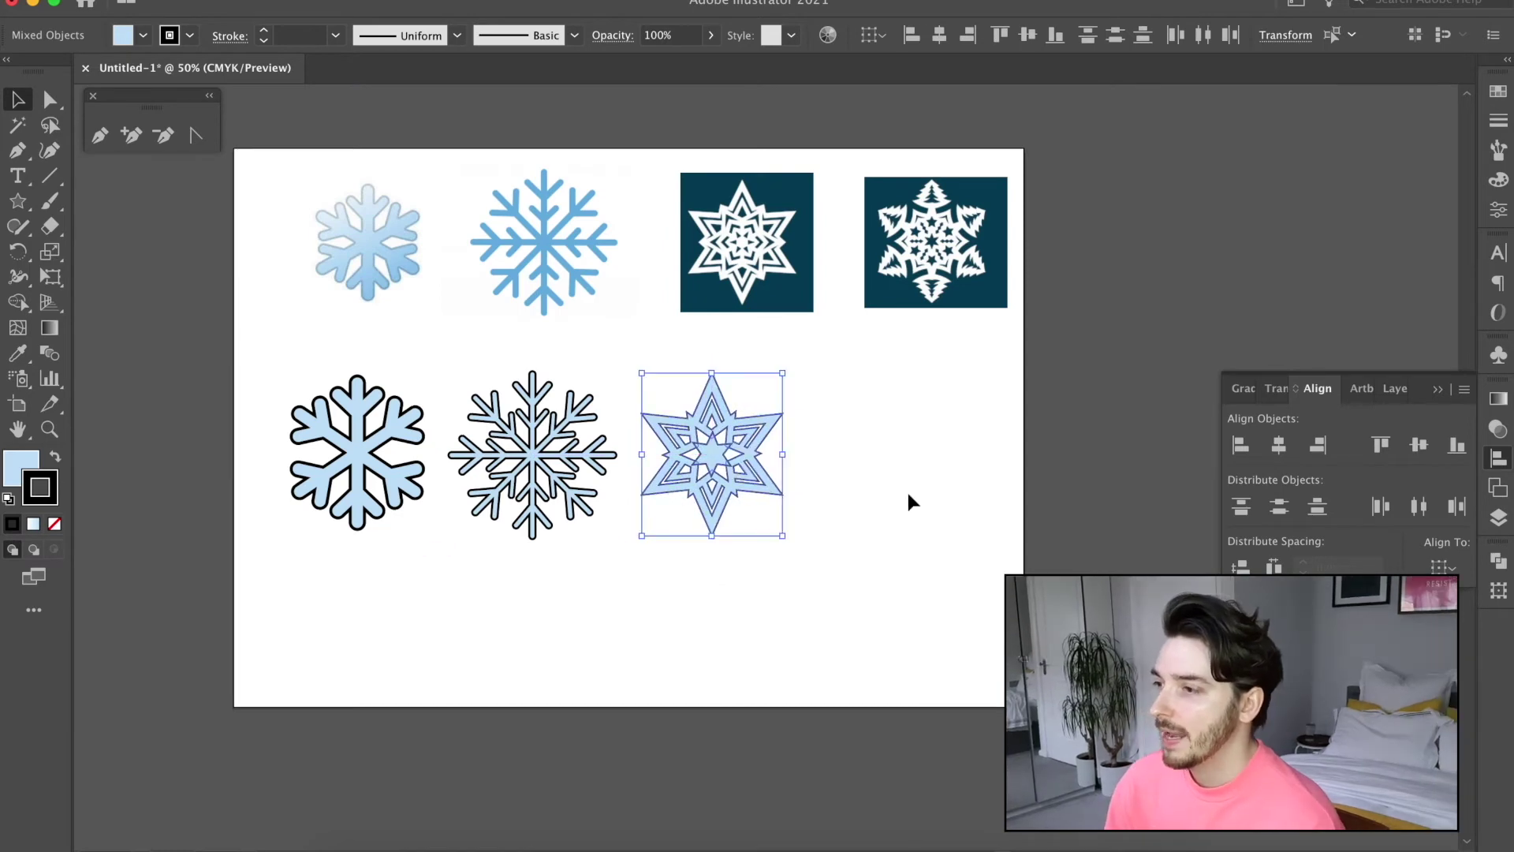
click(904, 492)
- Draw a light blue six-pointed star with a black outline and place it in the empty space below the fourth reference image
key(super+minus)
key(super+plus)
key(super+plus)
key(super+plus)
drag(926, 495, 648, 670)
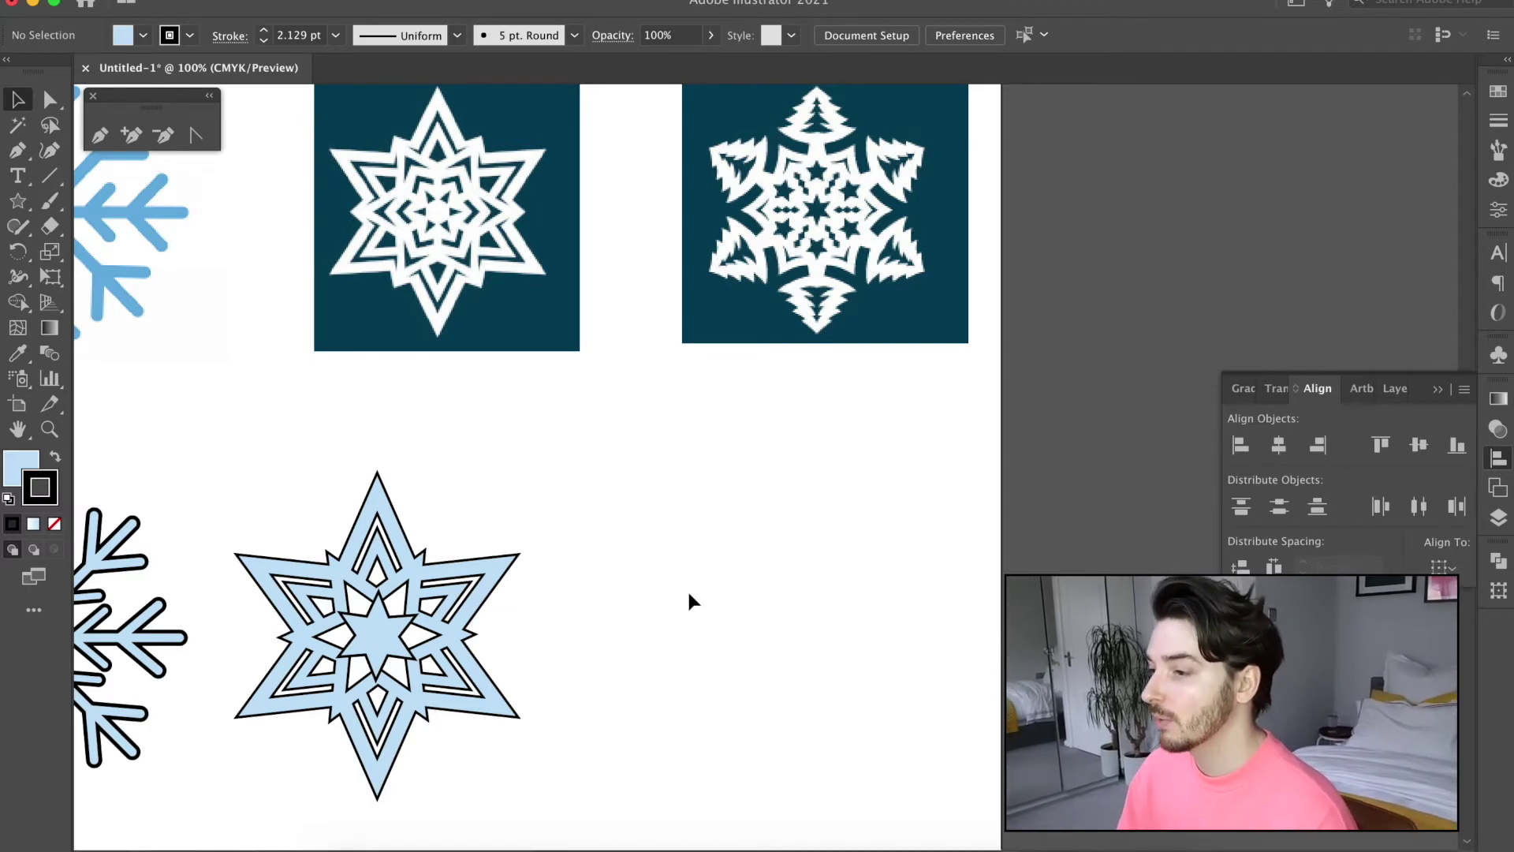
click(17, 201)
drag(692, 544, 829, 621)
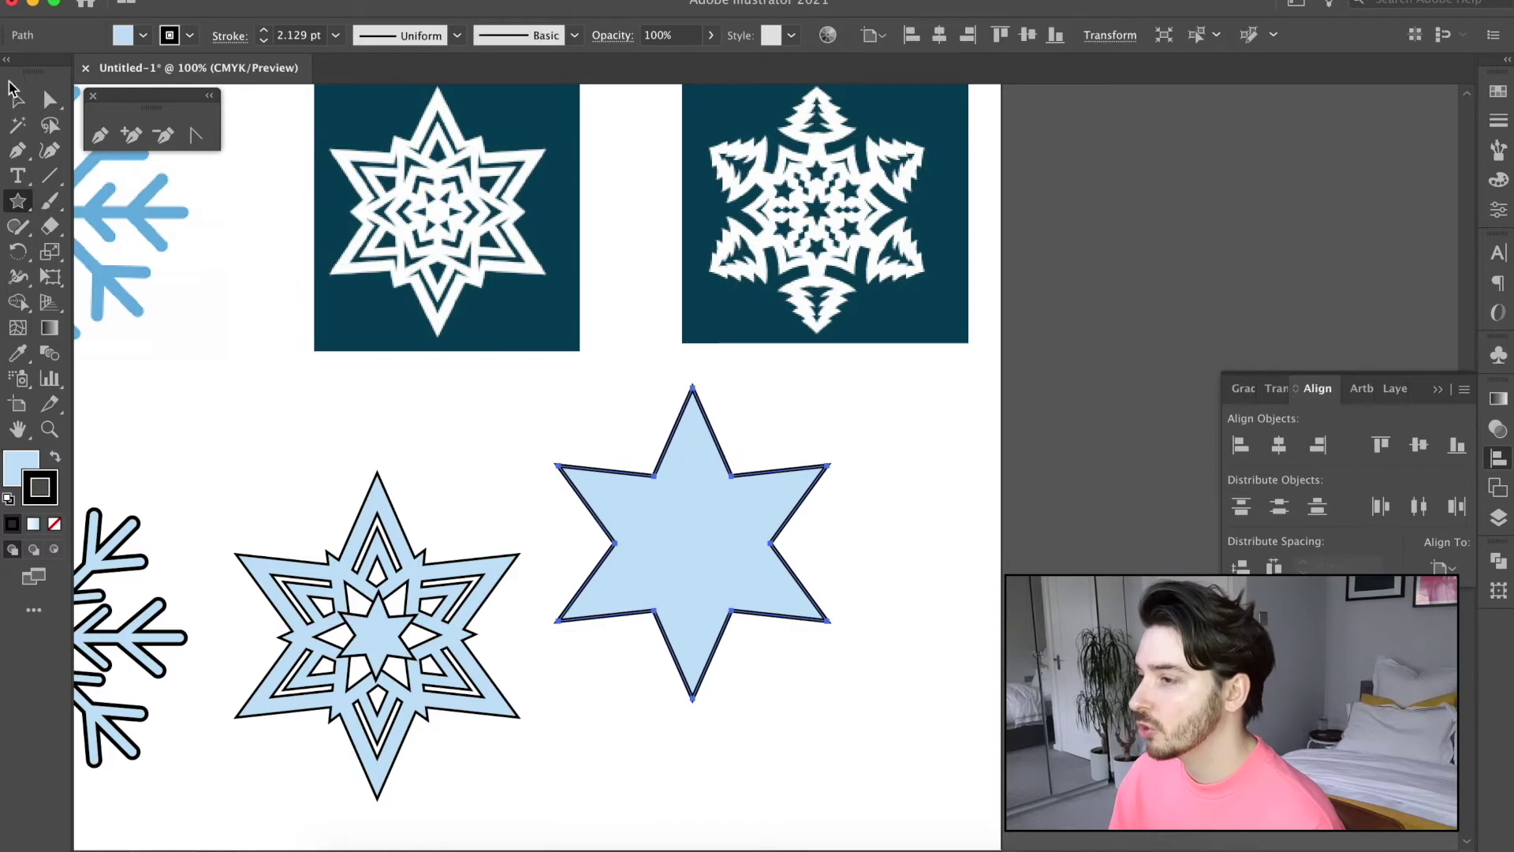
click(17, 98)
drag(741, 563, 874, 658)
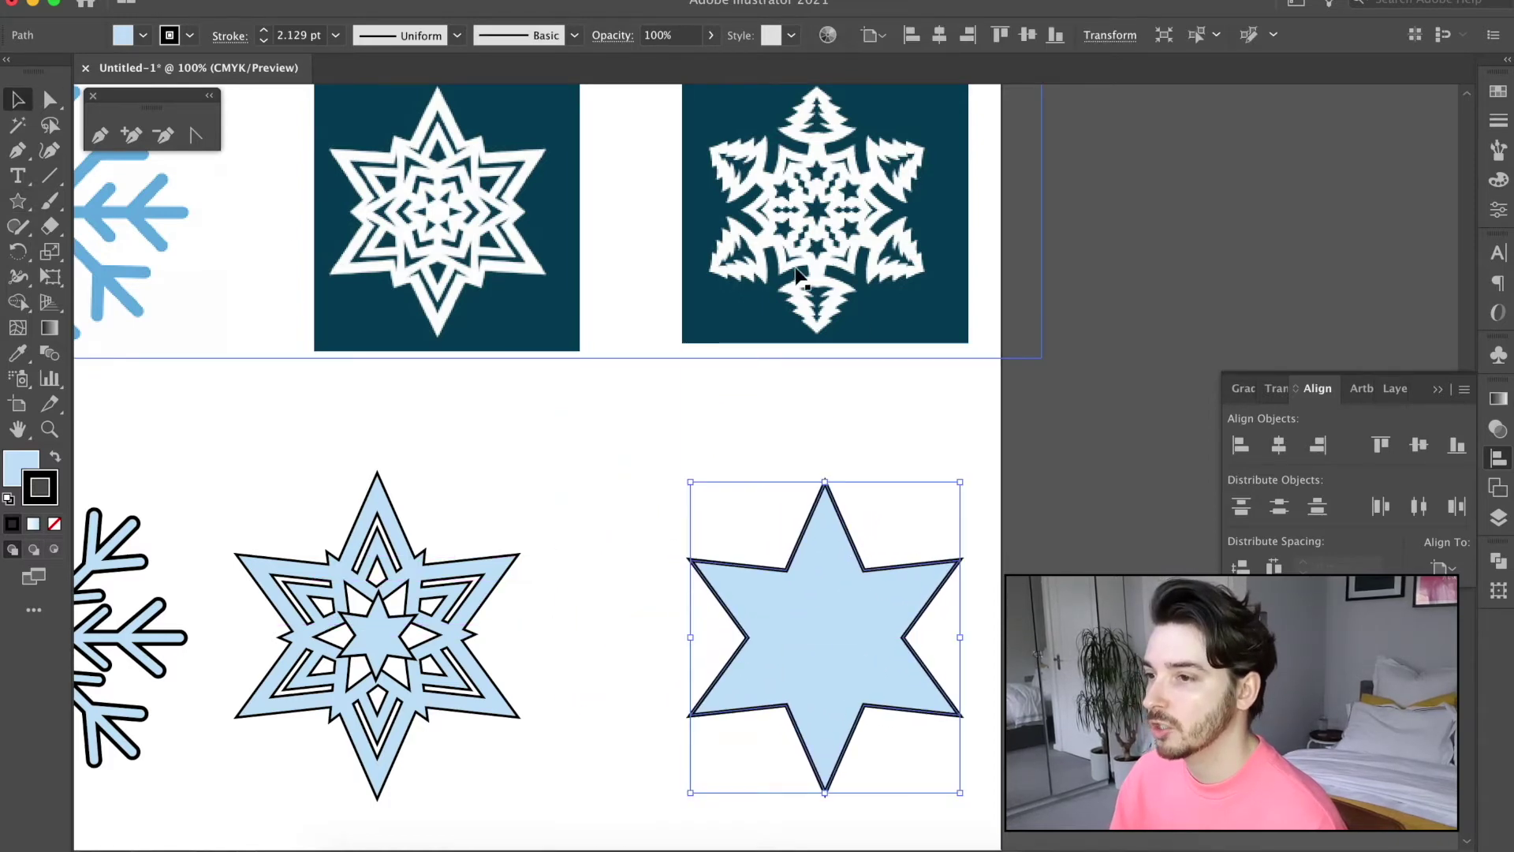
- Round the six inner anchor points of the new star so its points are joined by smooth concave curves
click(50, 100)
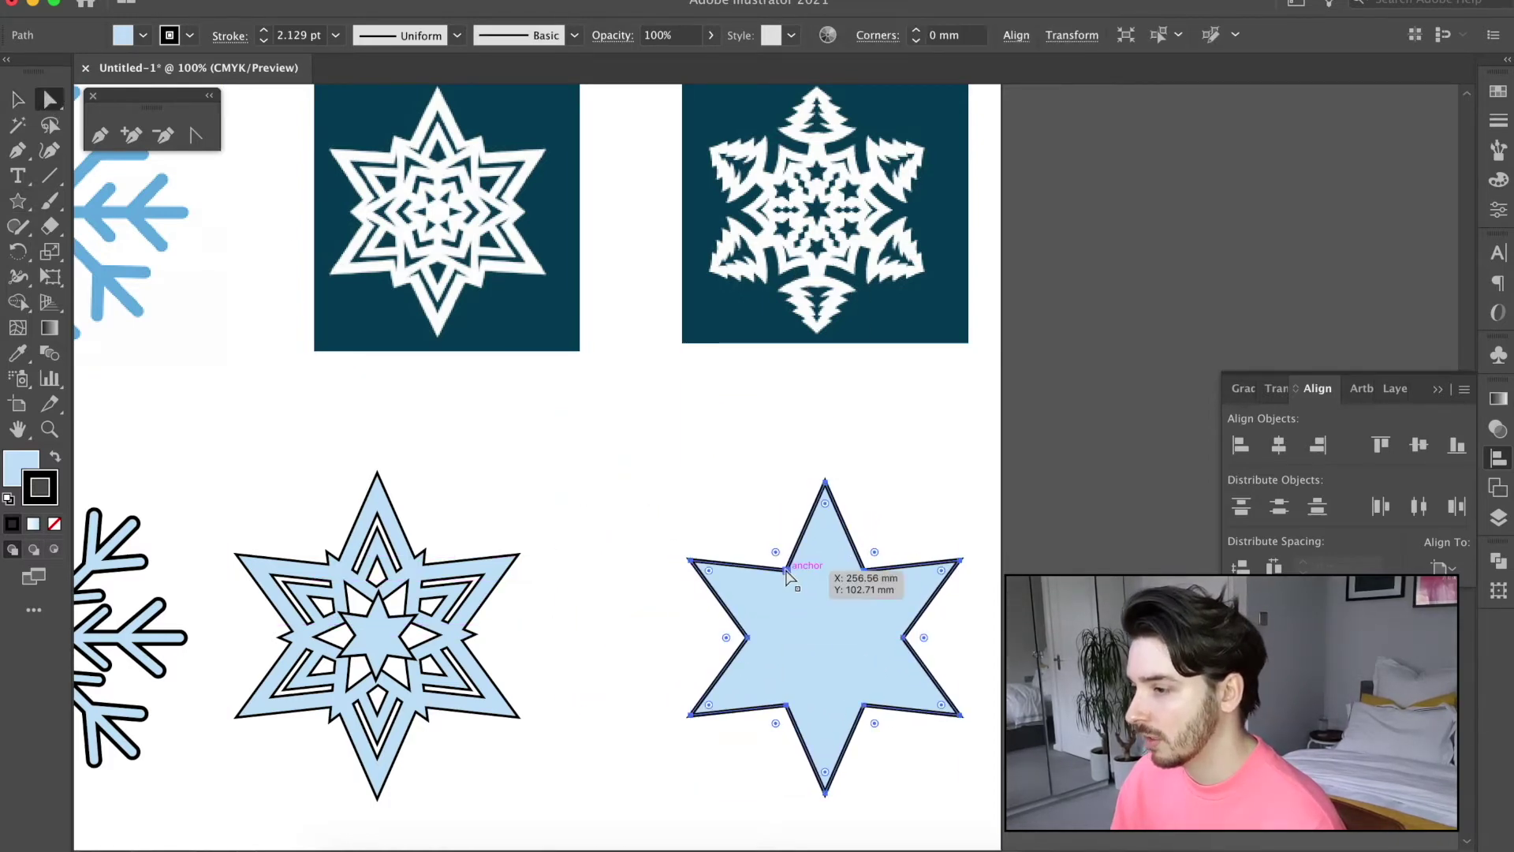
click(787, 570)
shift+click(748, 637)
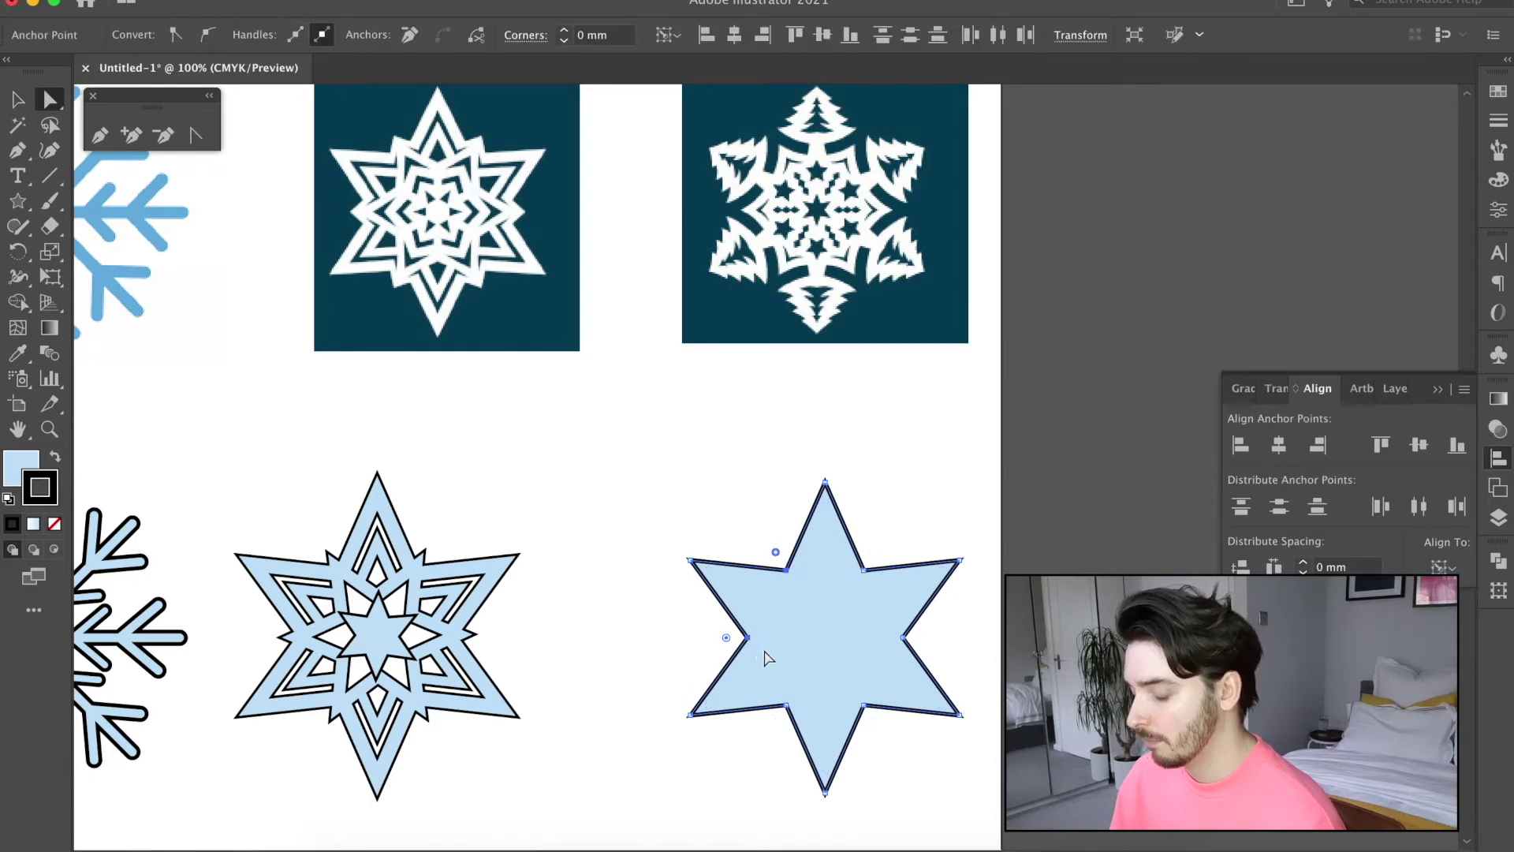
shift+click(787, 704)
drag(788, 706, 795, 715)
key(super+z)
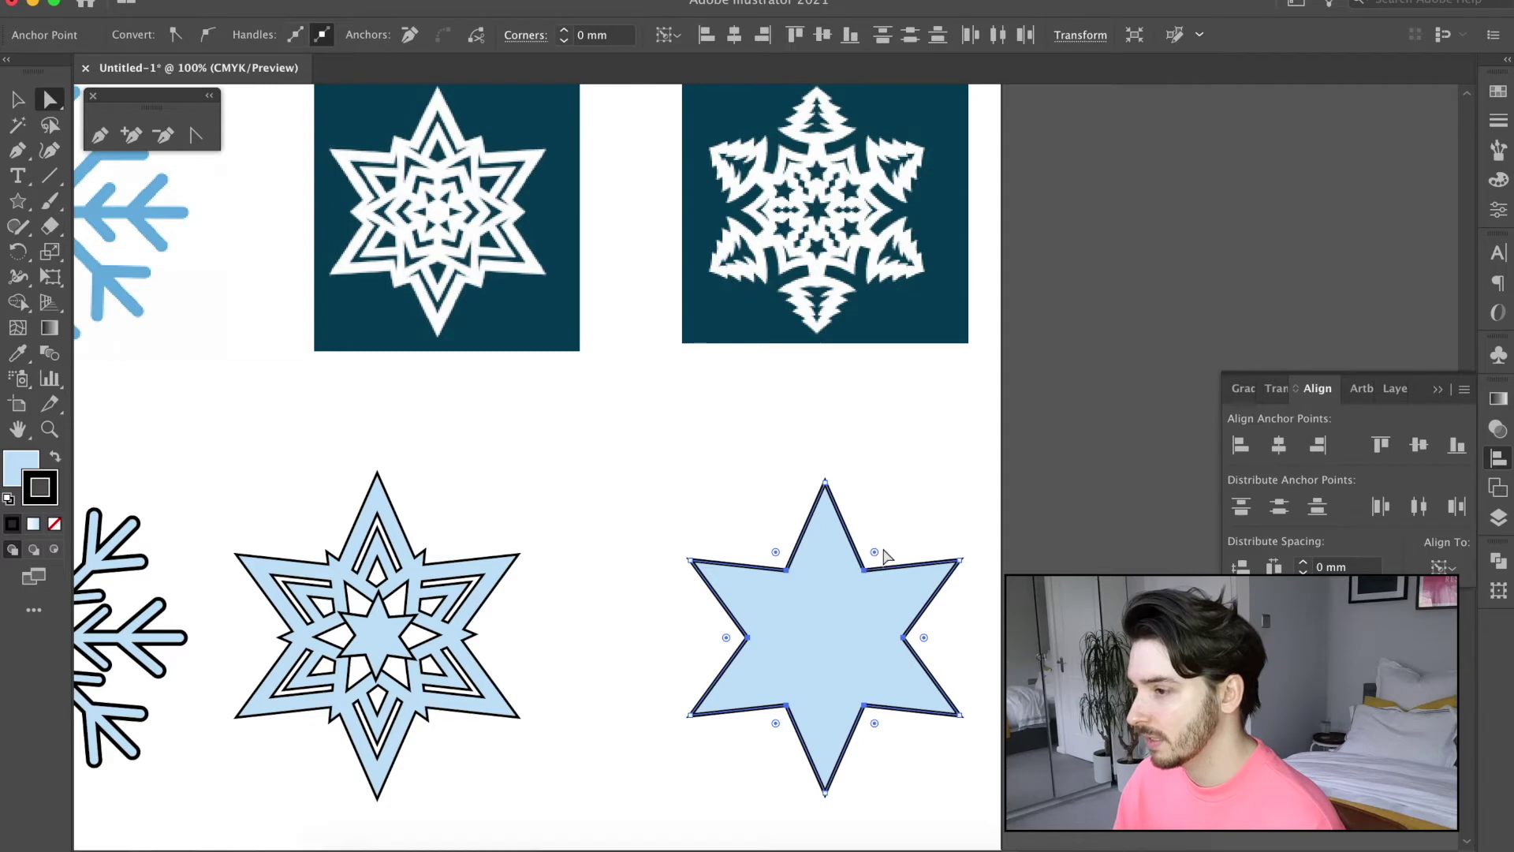
drag(874, 552, 958, 424)
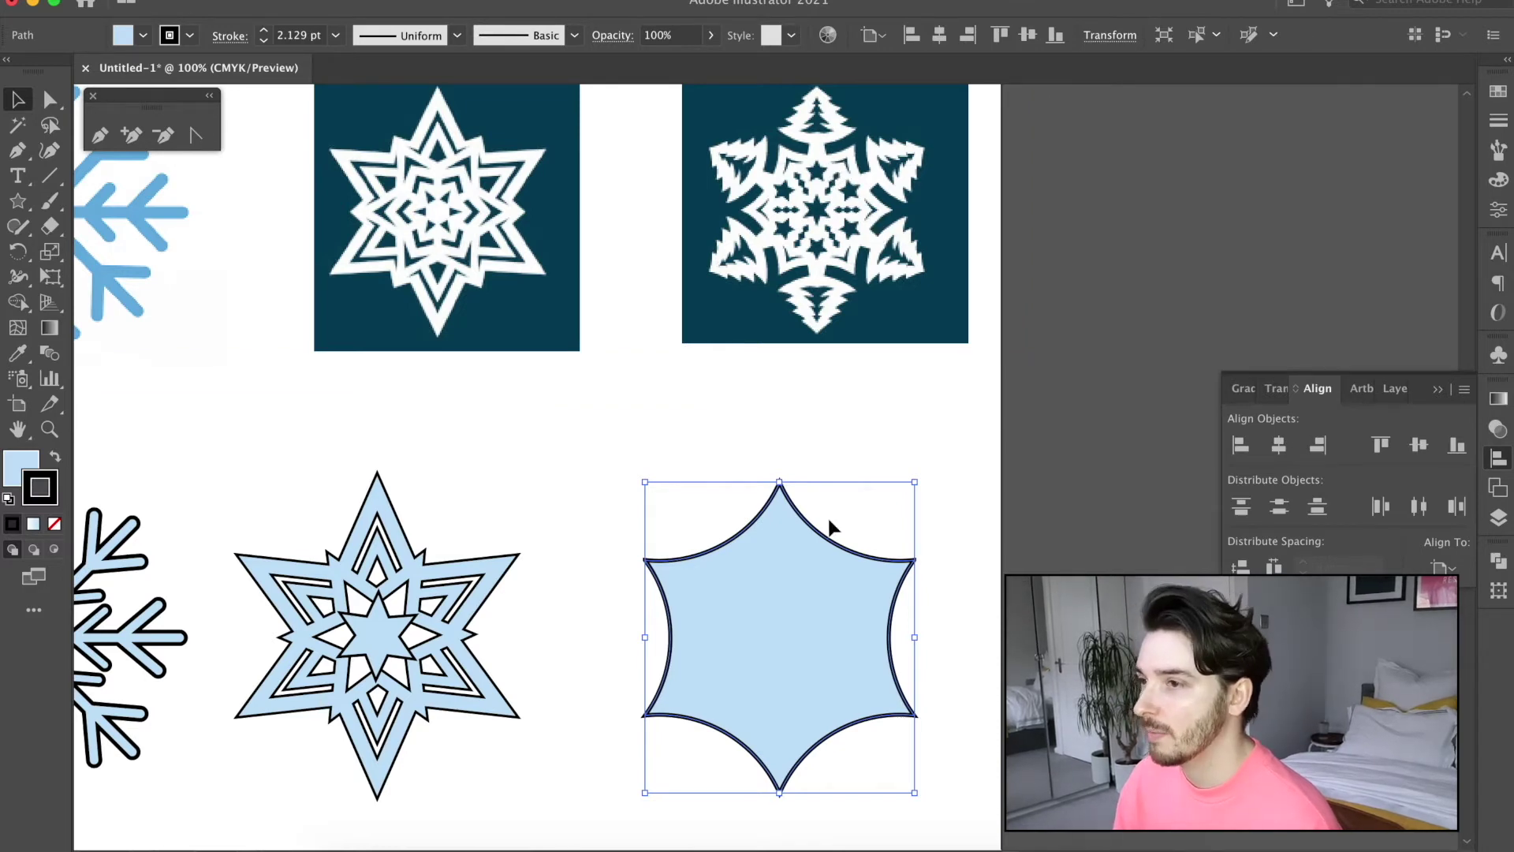
- Add an inner outline to the curved star with Offset Path at -4 mm, mitered joins and a miter limit of 4
click(246, 2)
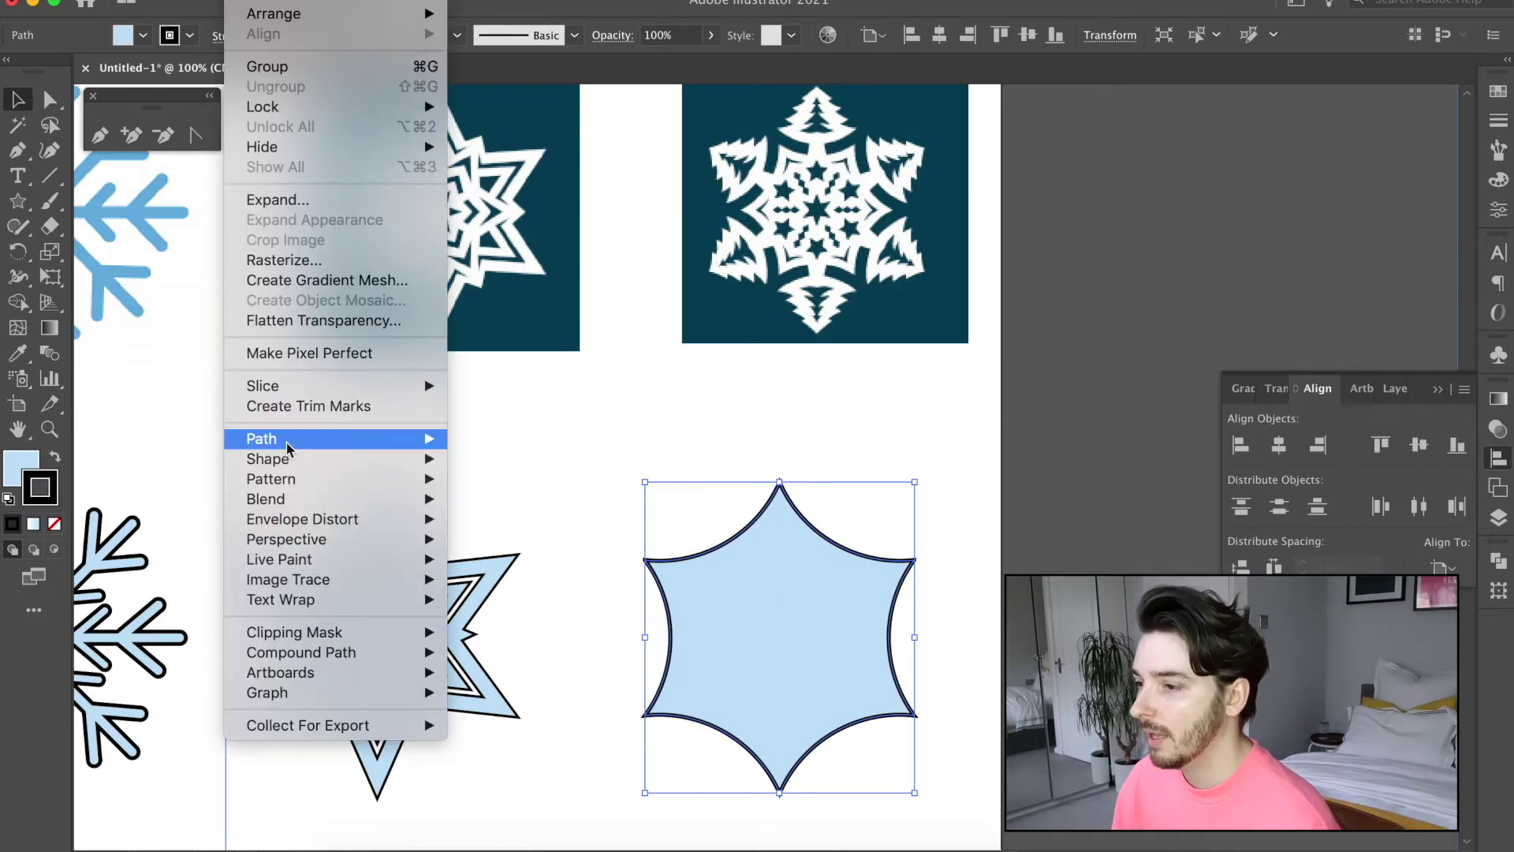
mouse_move(288, 442)
click(494, 521)
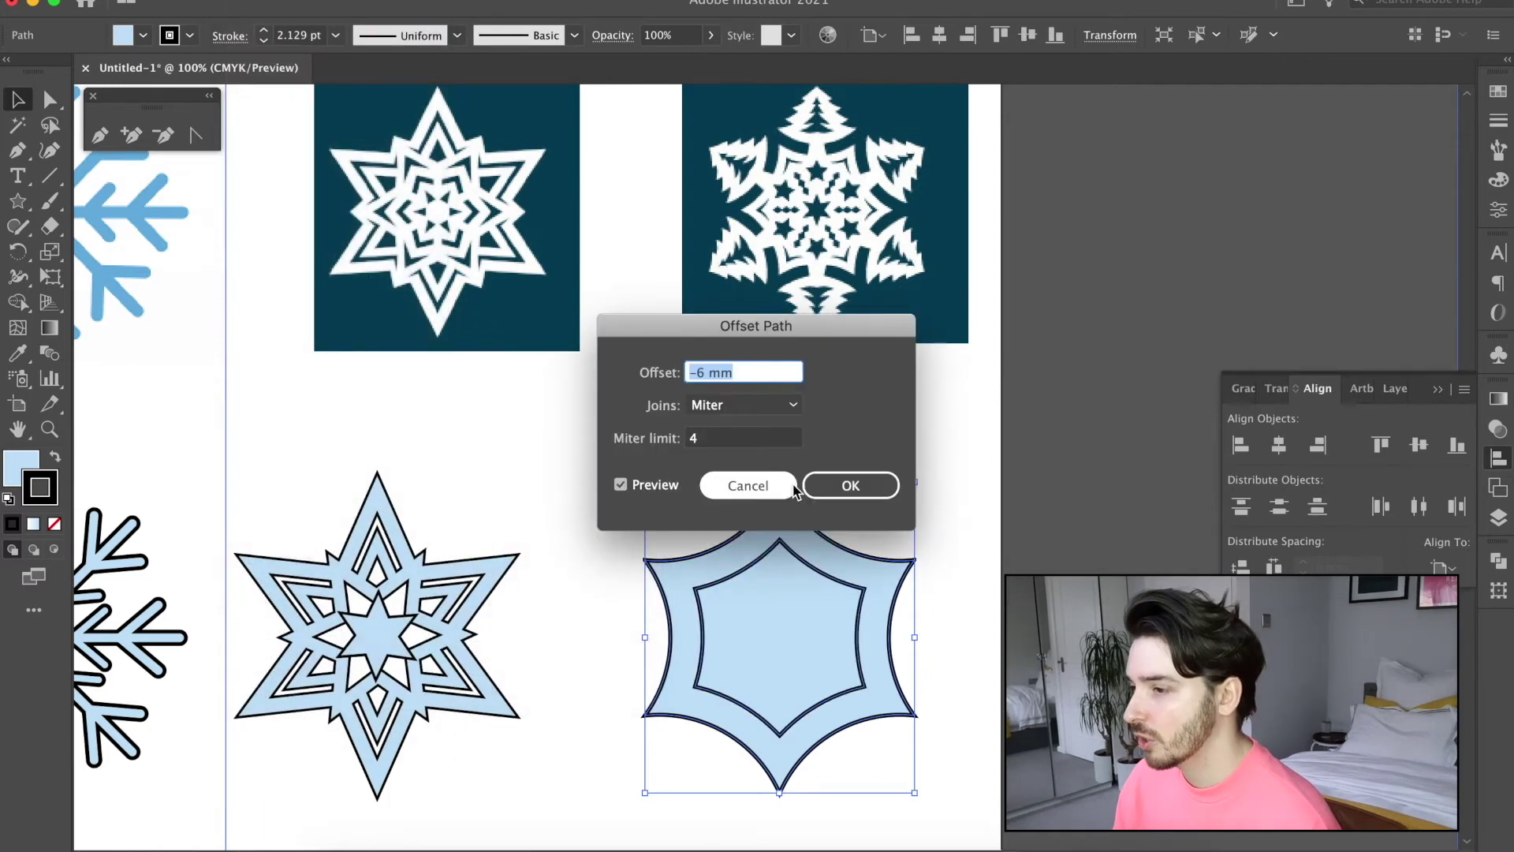
key(Up)
key(Up)
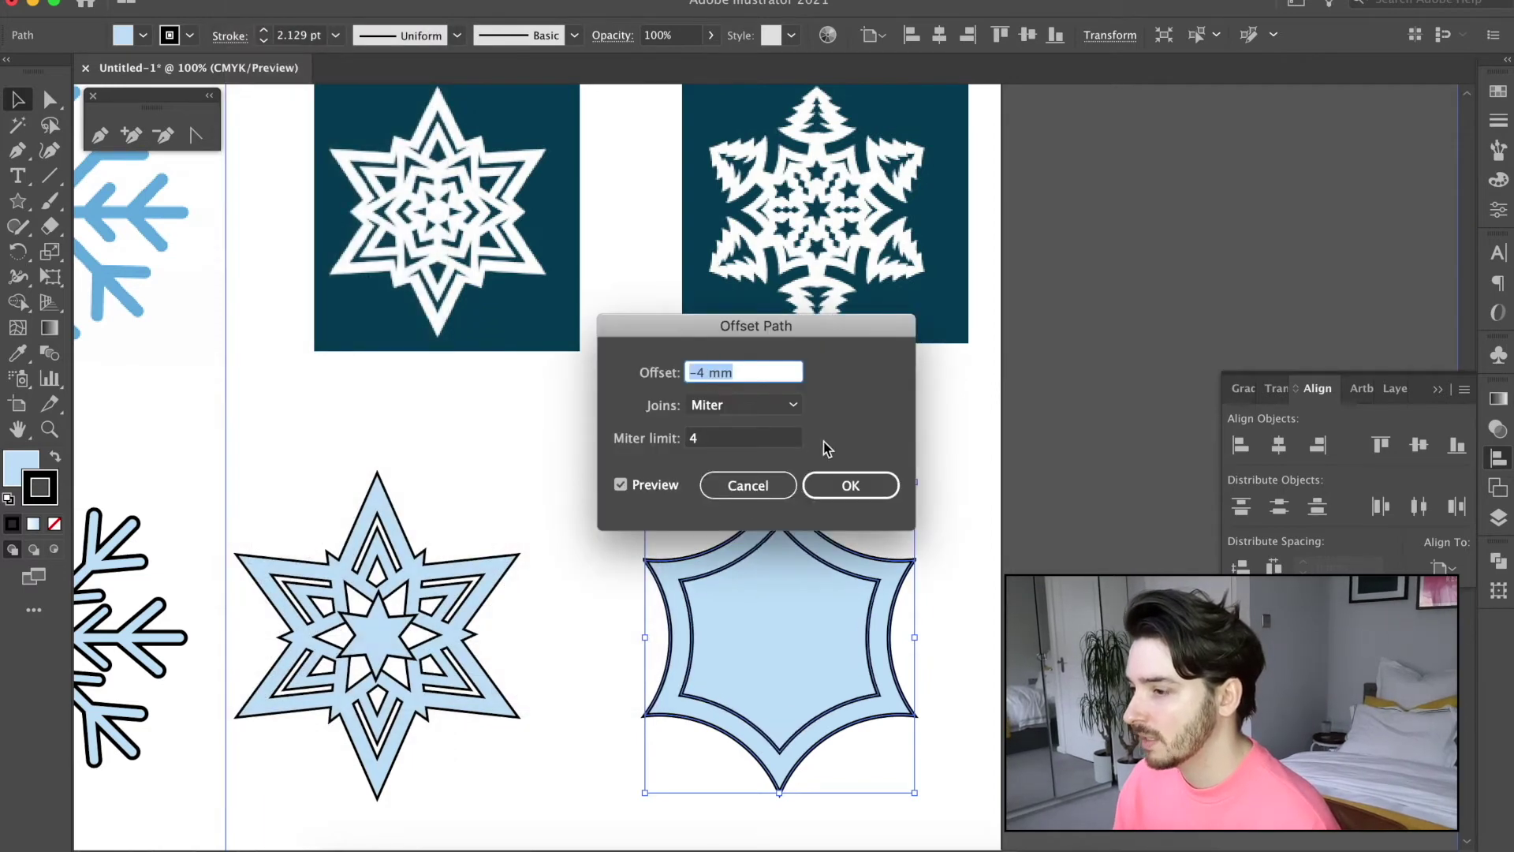
click(849, 487)
- Cut the inner outline with the Scissors tool on both sides of its top point and delete everything except the small chevron
click(106, 138)
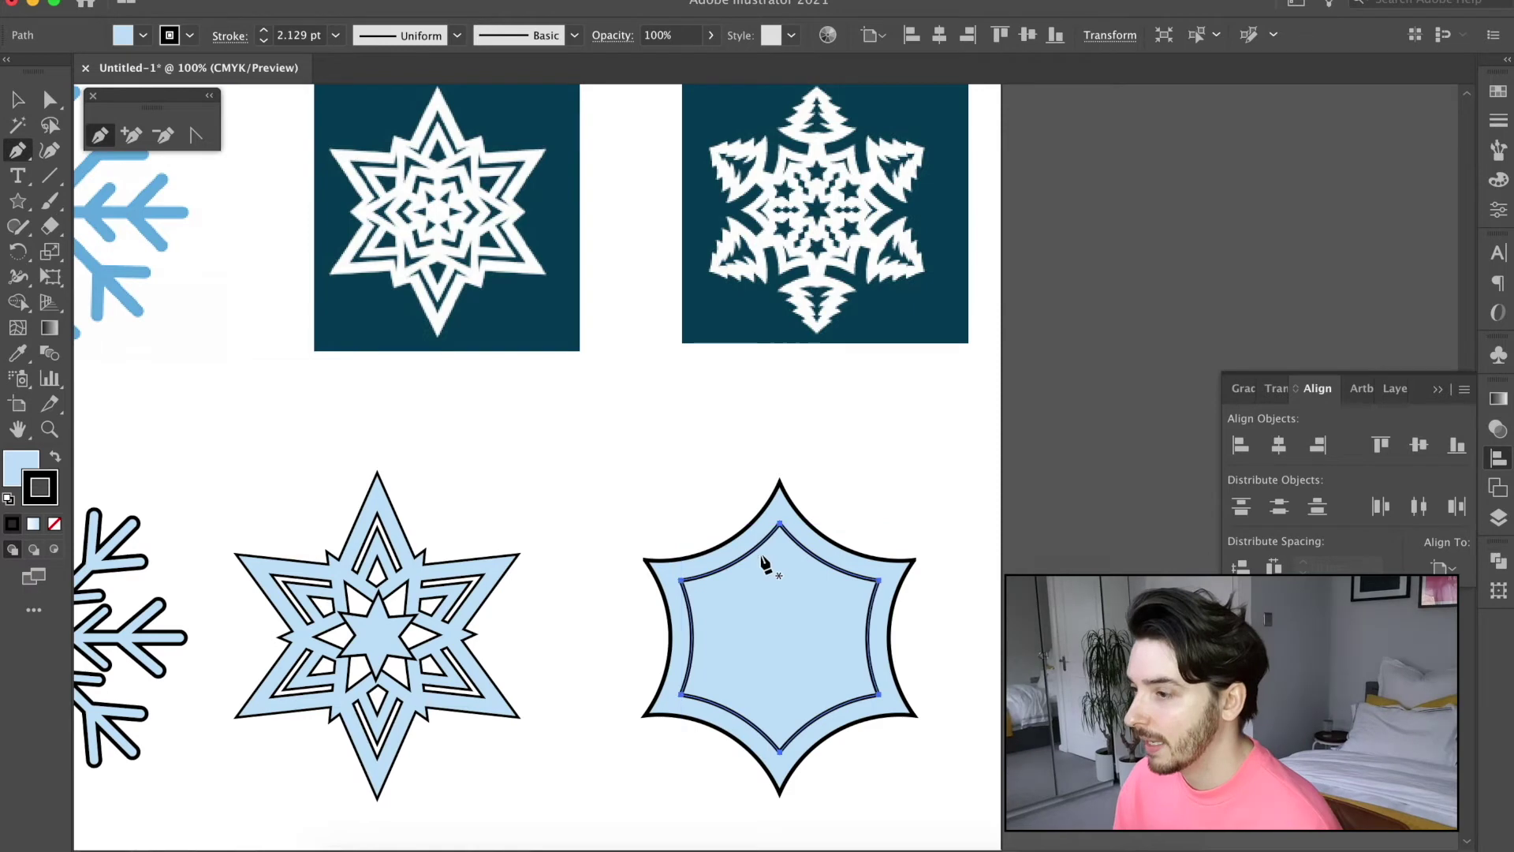
click(50, 227)
click(135, 247)
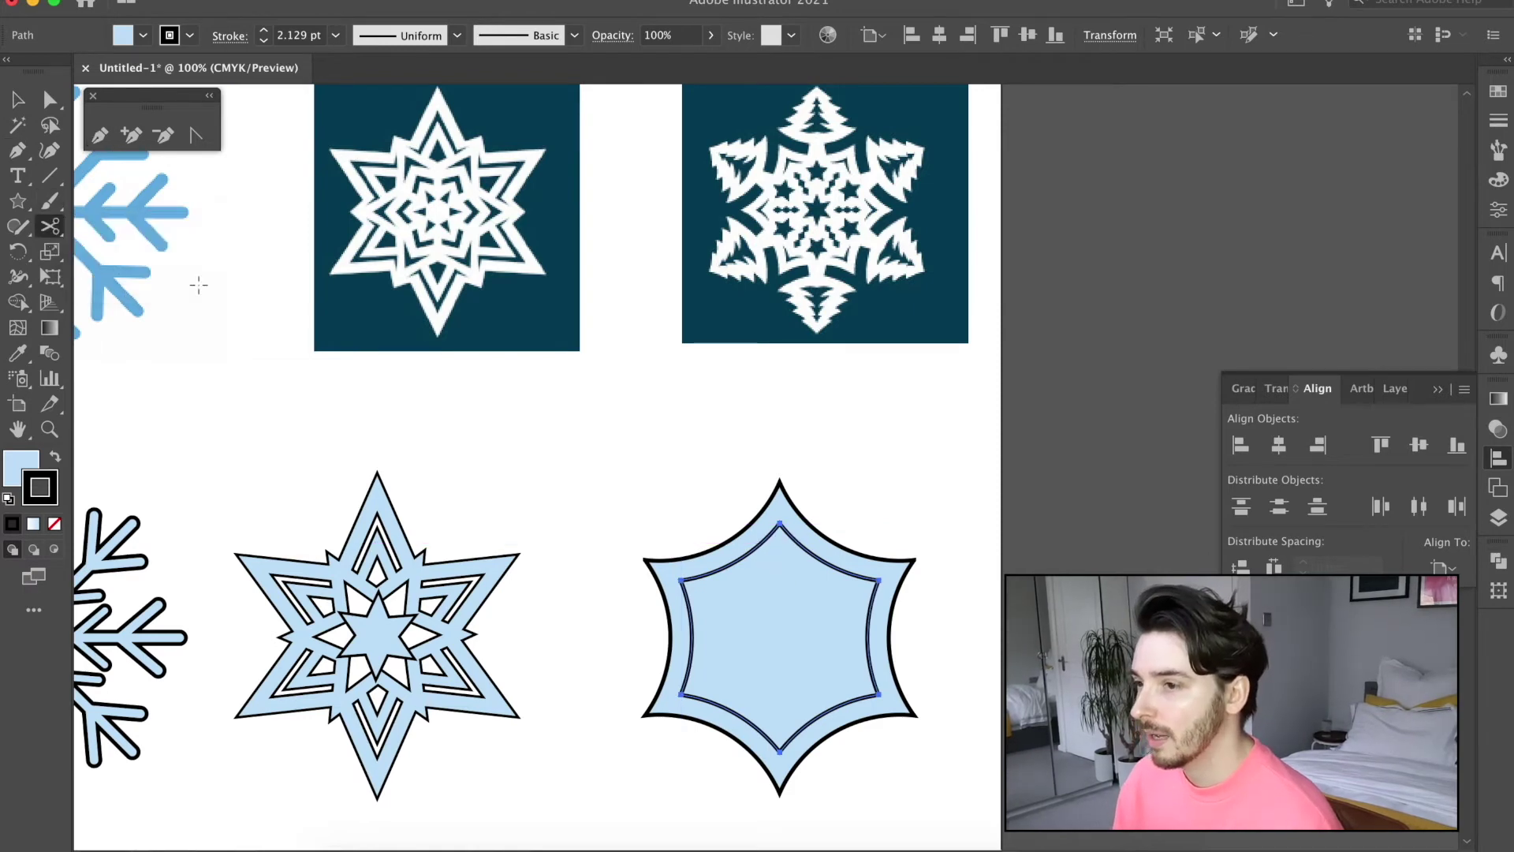
click(767, 542)
key(v)
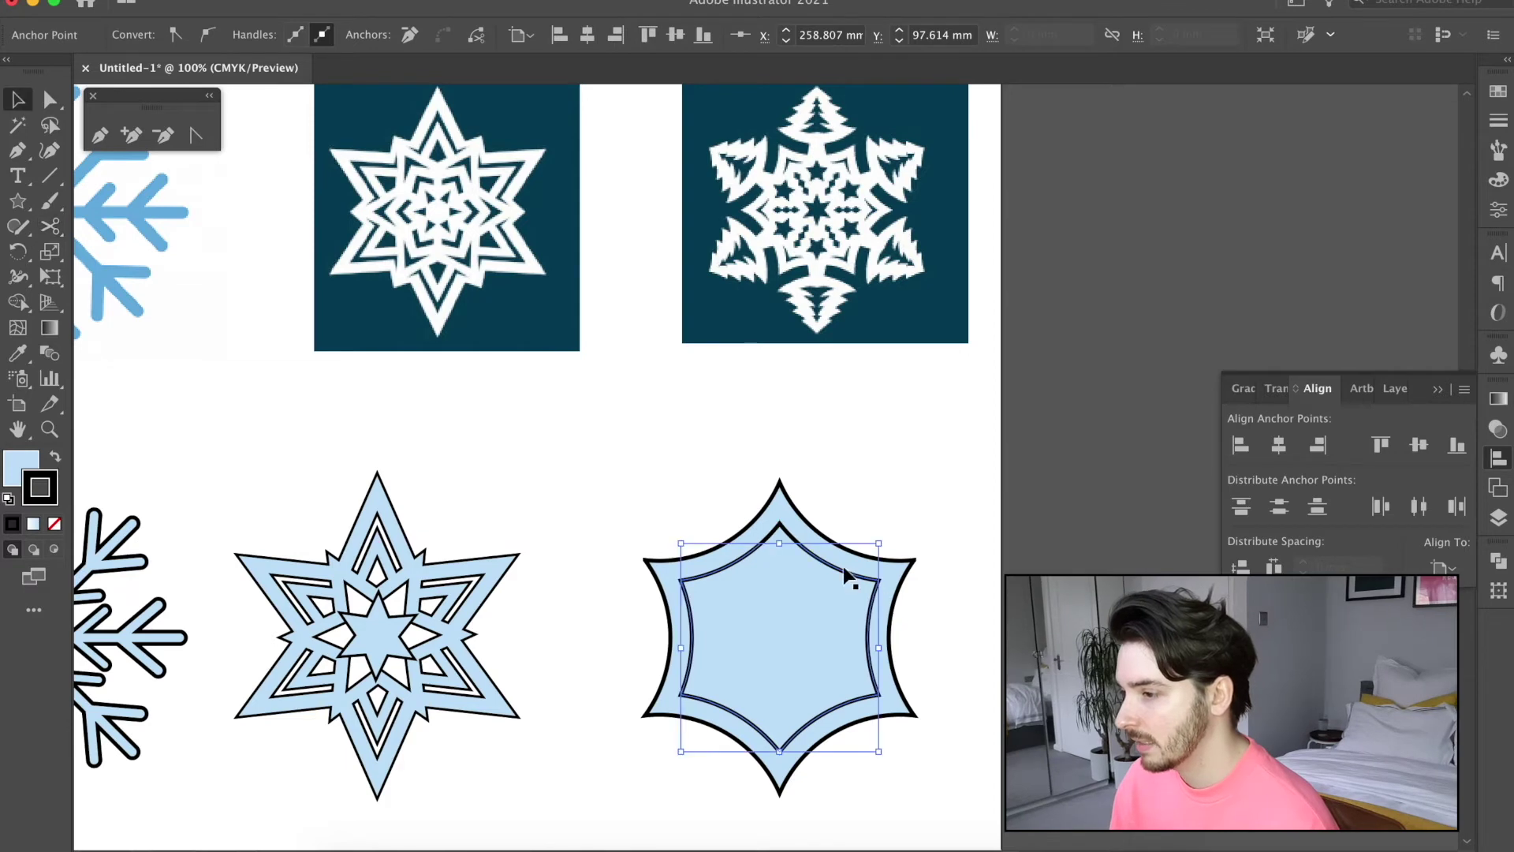
key(Delete)
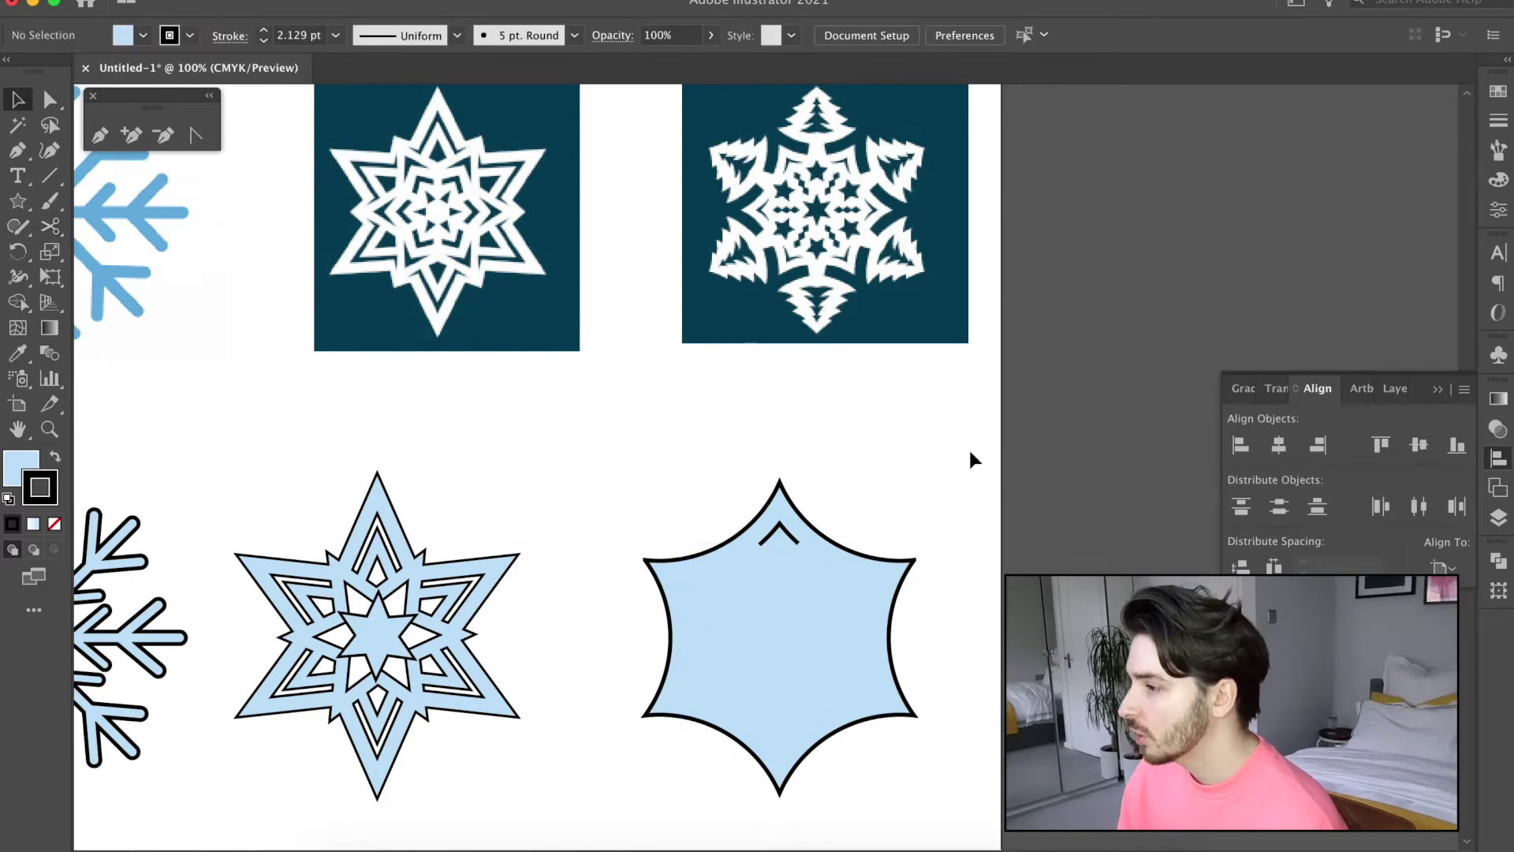
- Give the chevron a 4 pt stroke with the width profile that tapers at both ends
click(785, 536)
click(1499, 120)
click(1388, 114)
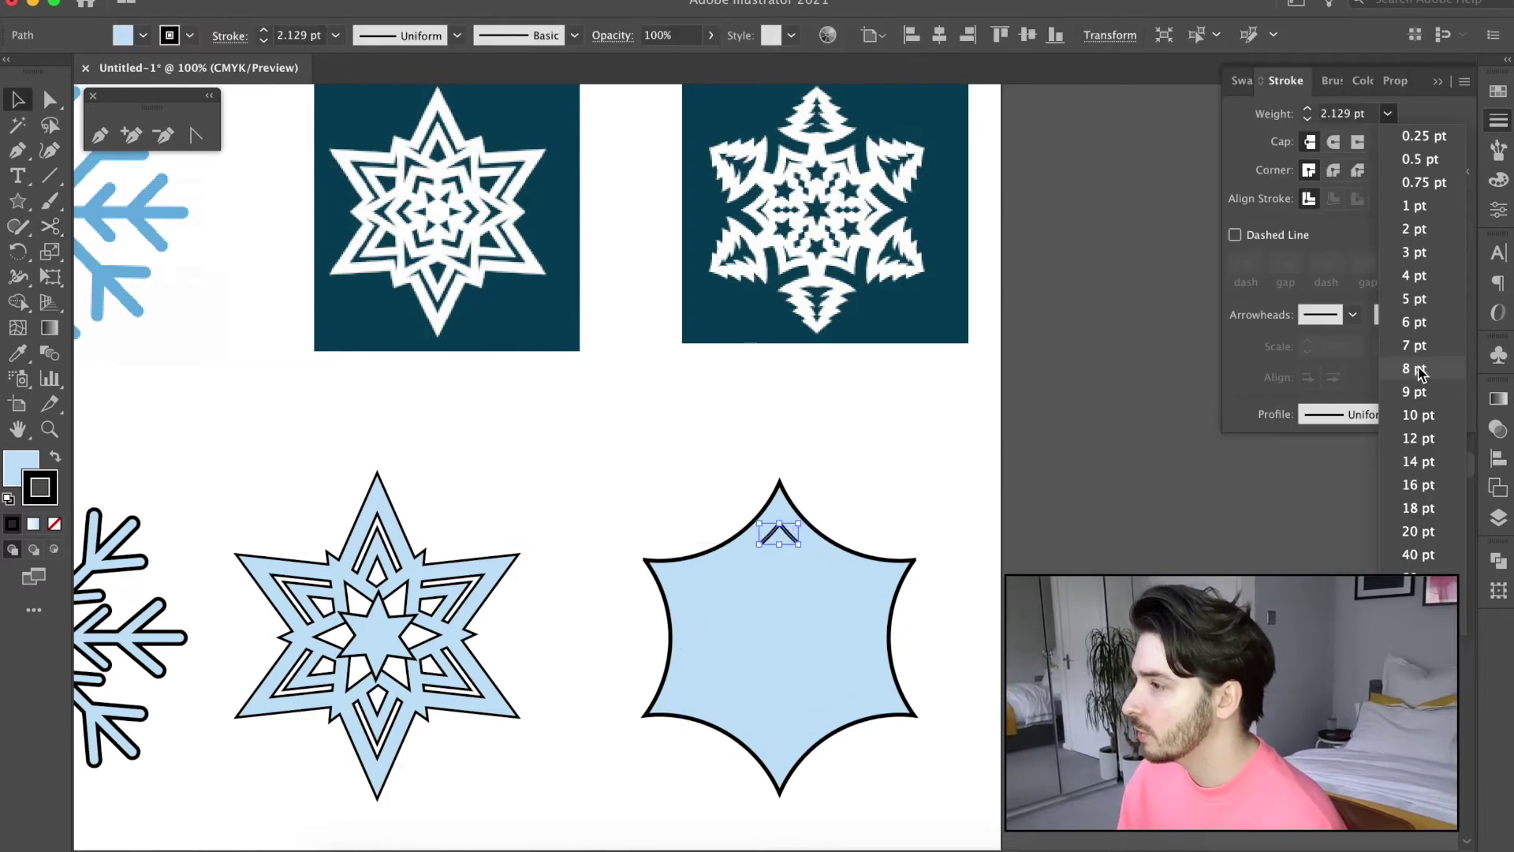
click(1417, 369)
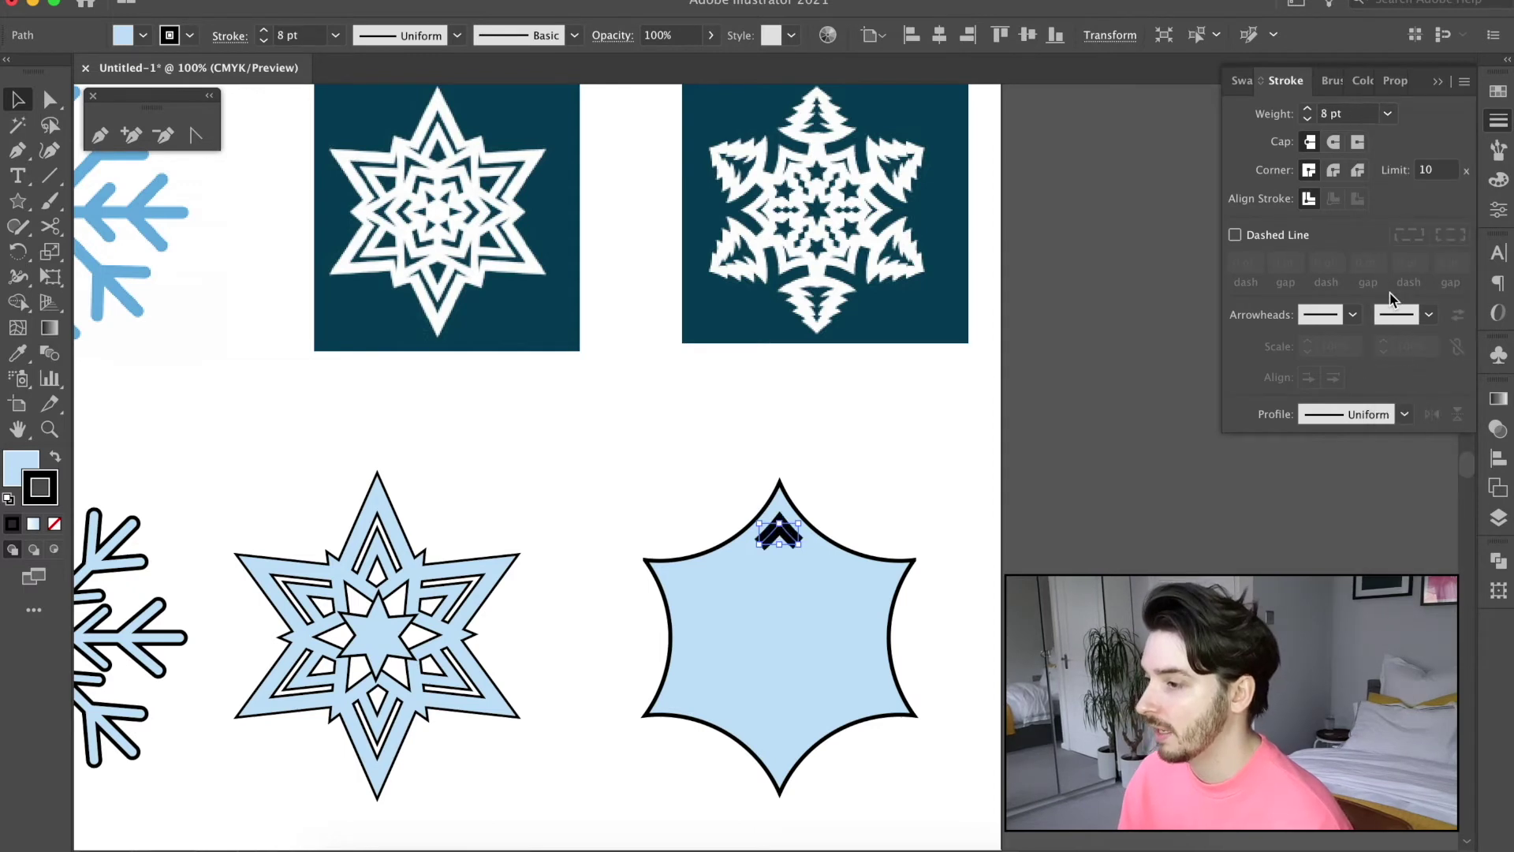
click(1405, 415)
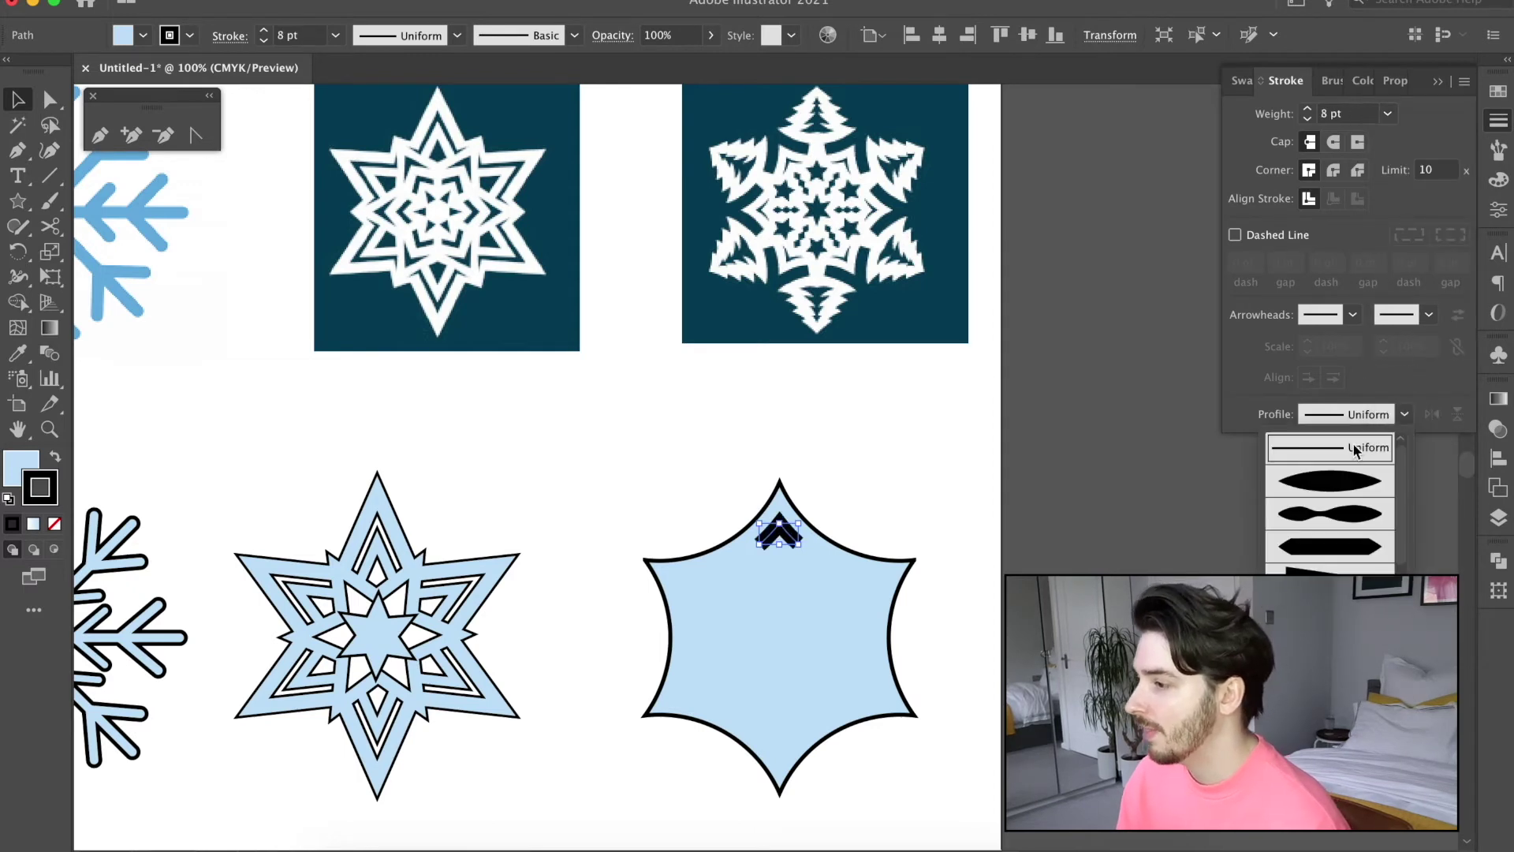
click(1336, 481)
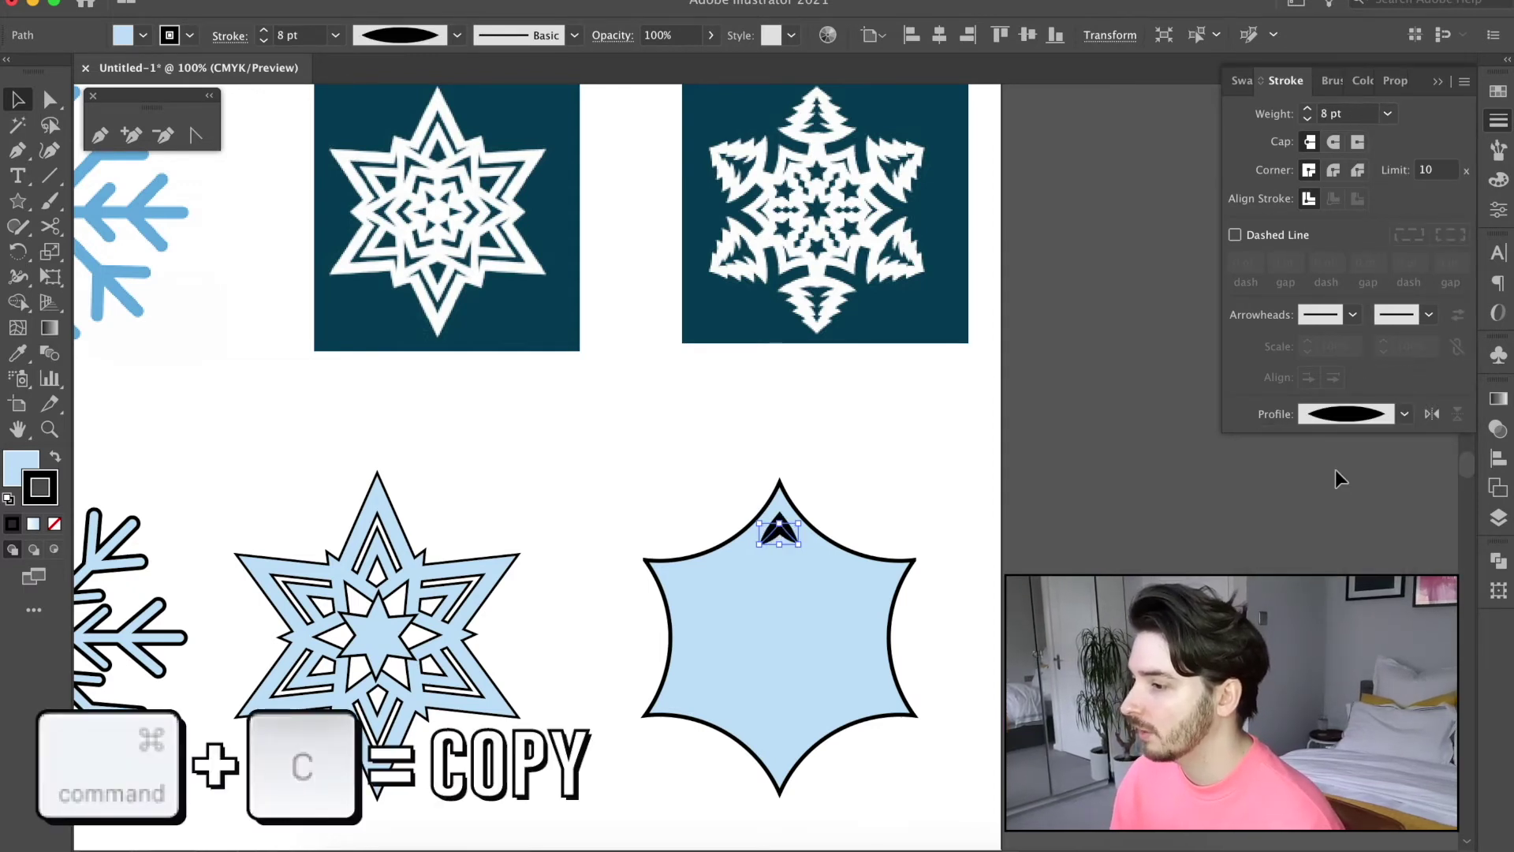
click(1388, 116)
click(1415, 275)
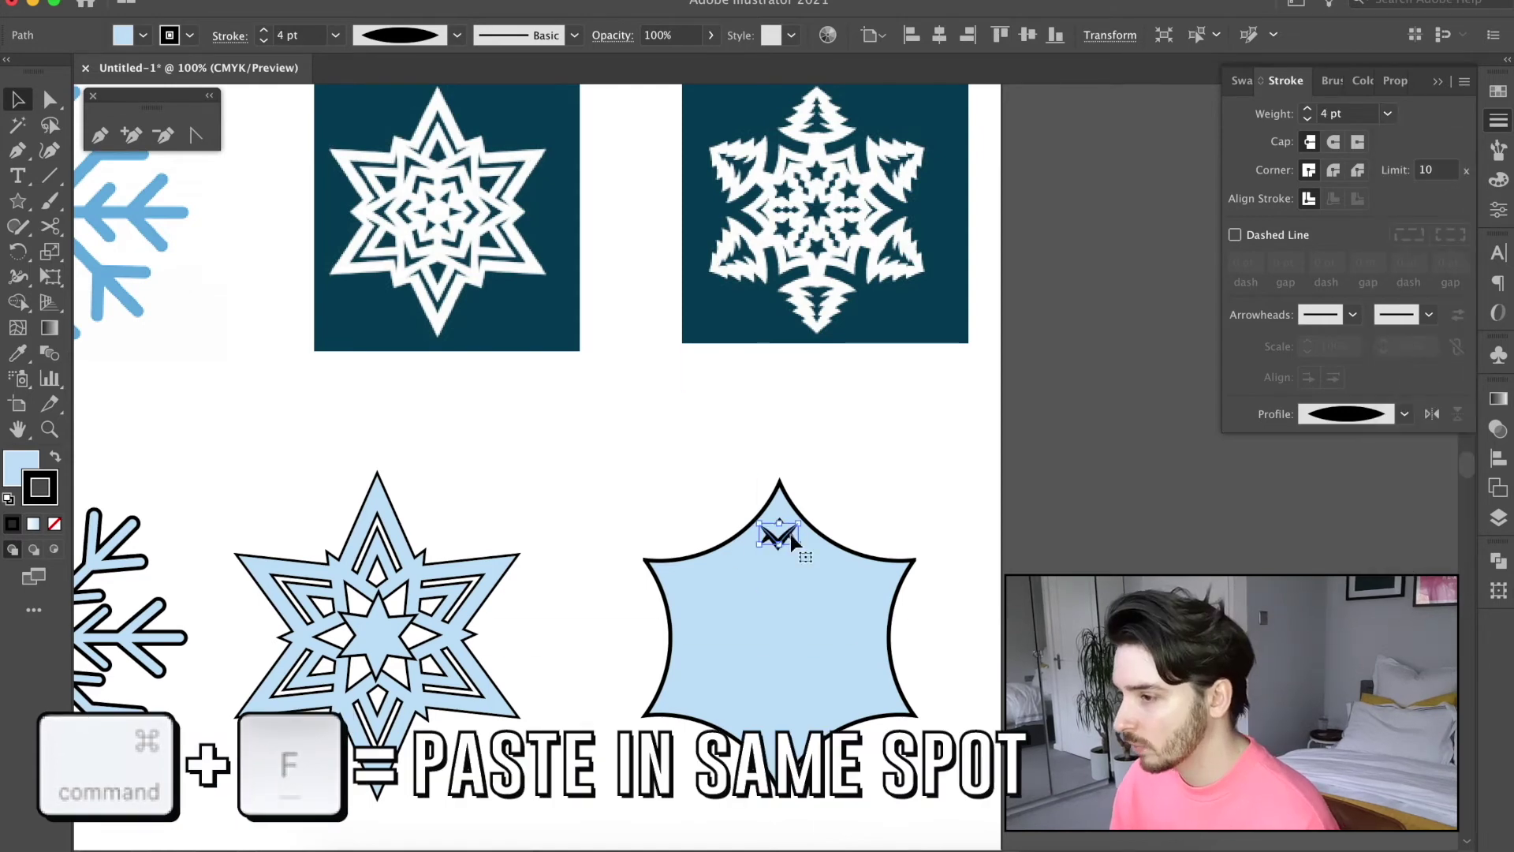
- Duplicate the chevron with rotated and reflected copies so that each of the curved star's six points holds one
drag(788, 535, 785, 740)
shift+click(785, 524)
drag(754, 519, 630, 585)
key(super+c)
key(super+f)
right_click(692, 585)
mouse_move(824, 777)
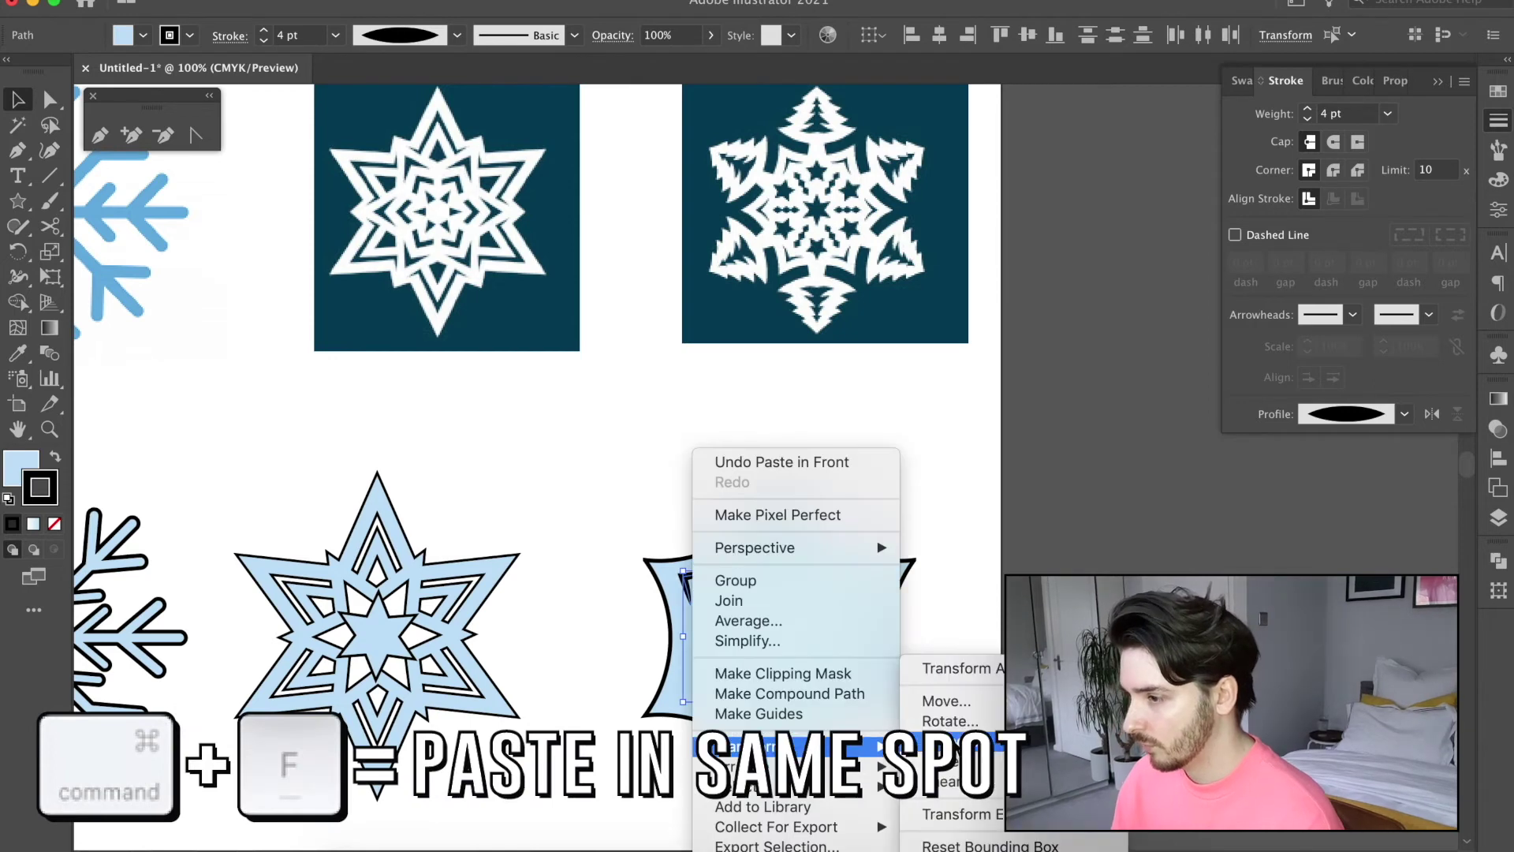
click(963, 750)
key(Return)
click(661, 395)
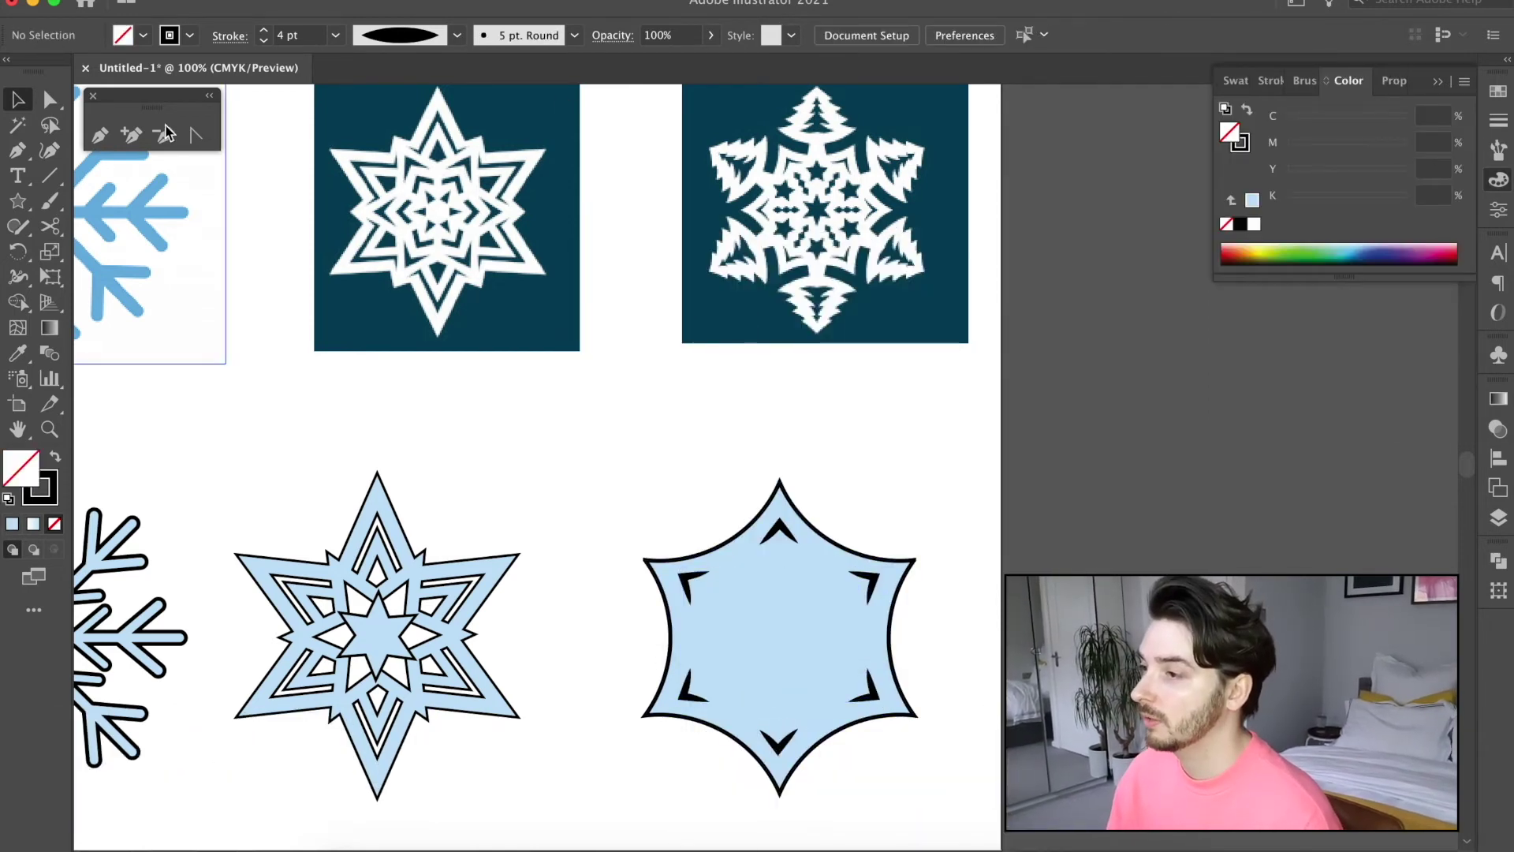
- Draw an unfilled three-pointed star above the curved star and shape it into a wide, flat triangle
click(23, 203)
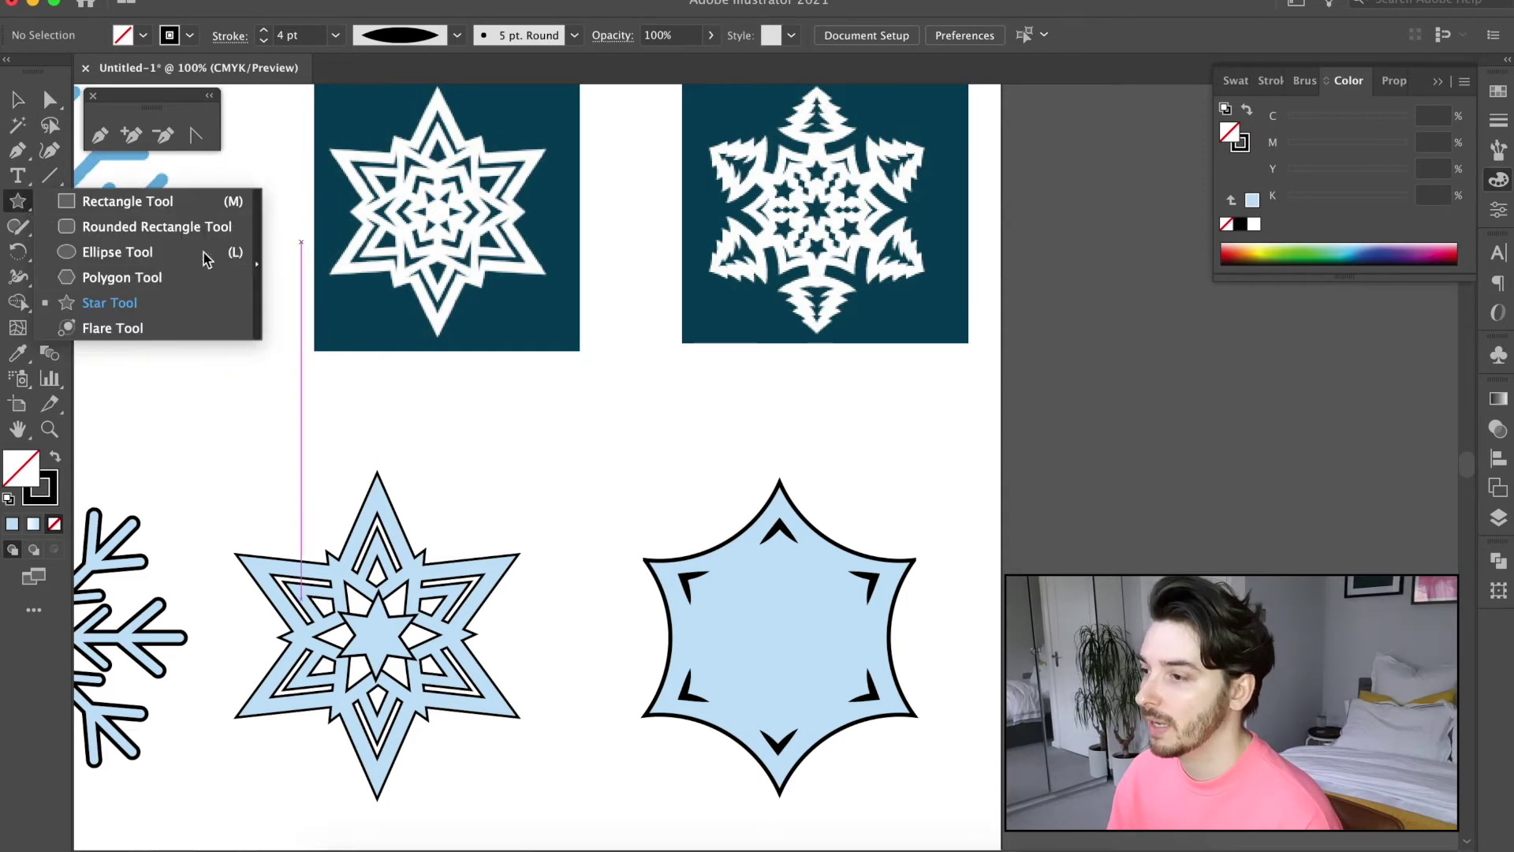
click(109, 303)
drag(697, 399, 735, 426)
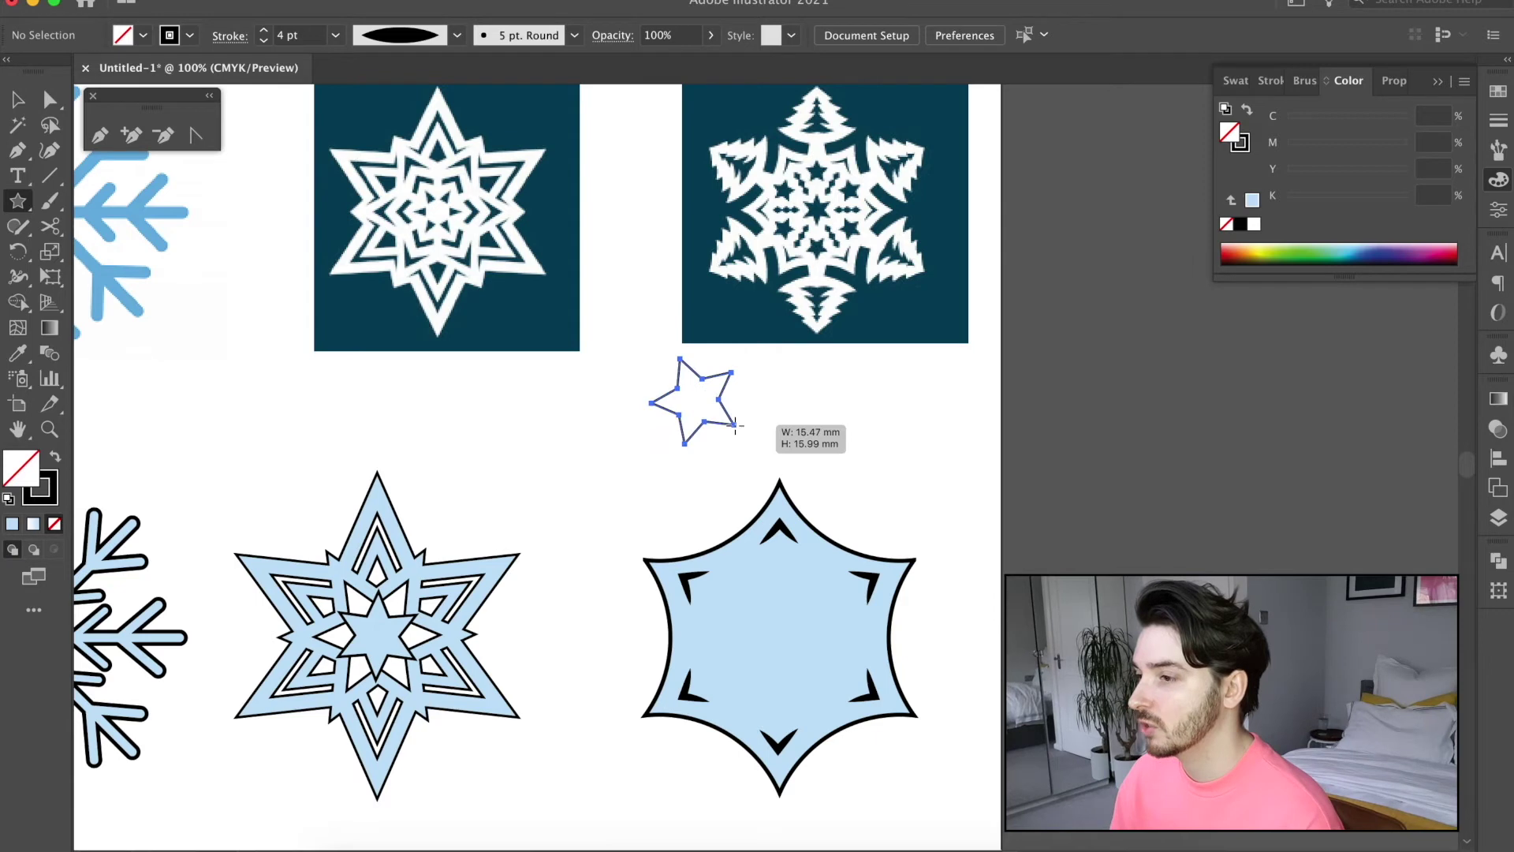
key(v)
mouse_move(737, 422)
mouse_down()
mouse_move(829, 391)
mouse_move(794, 379)
mouse_move(798, 364)
mouse_up()
- Nudge the anchor points in the middle of the triangle's two sloping sides inwards
click(45, 99)
click(763, 394)
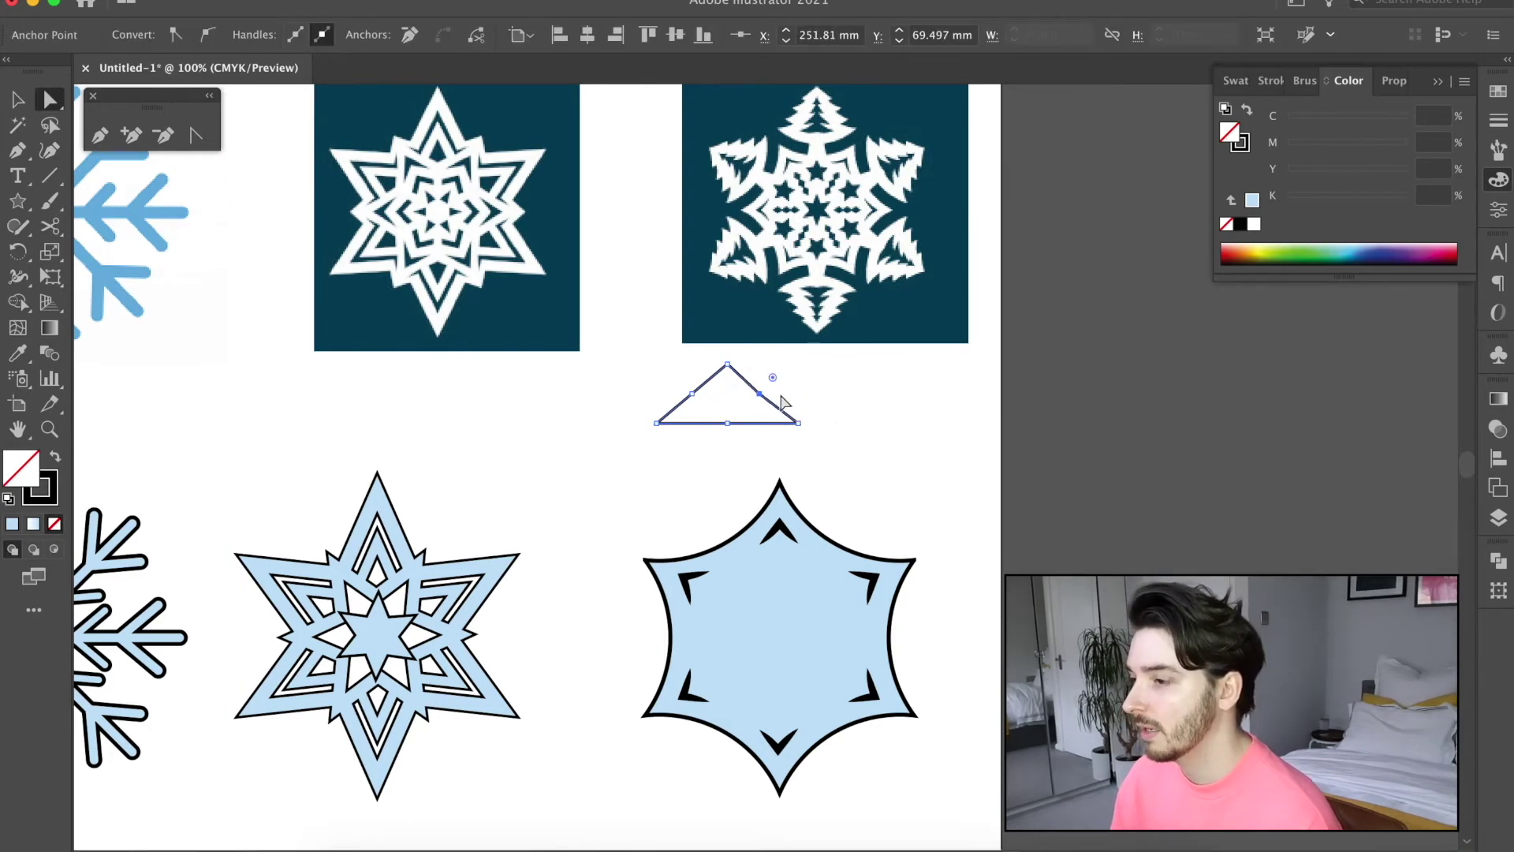
key(Left)
key(Left)
click(693, 392)
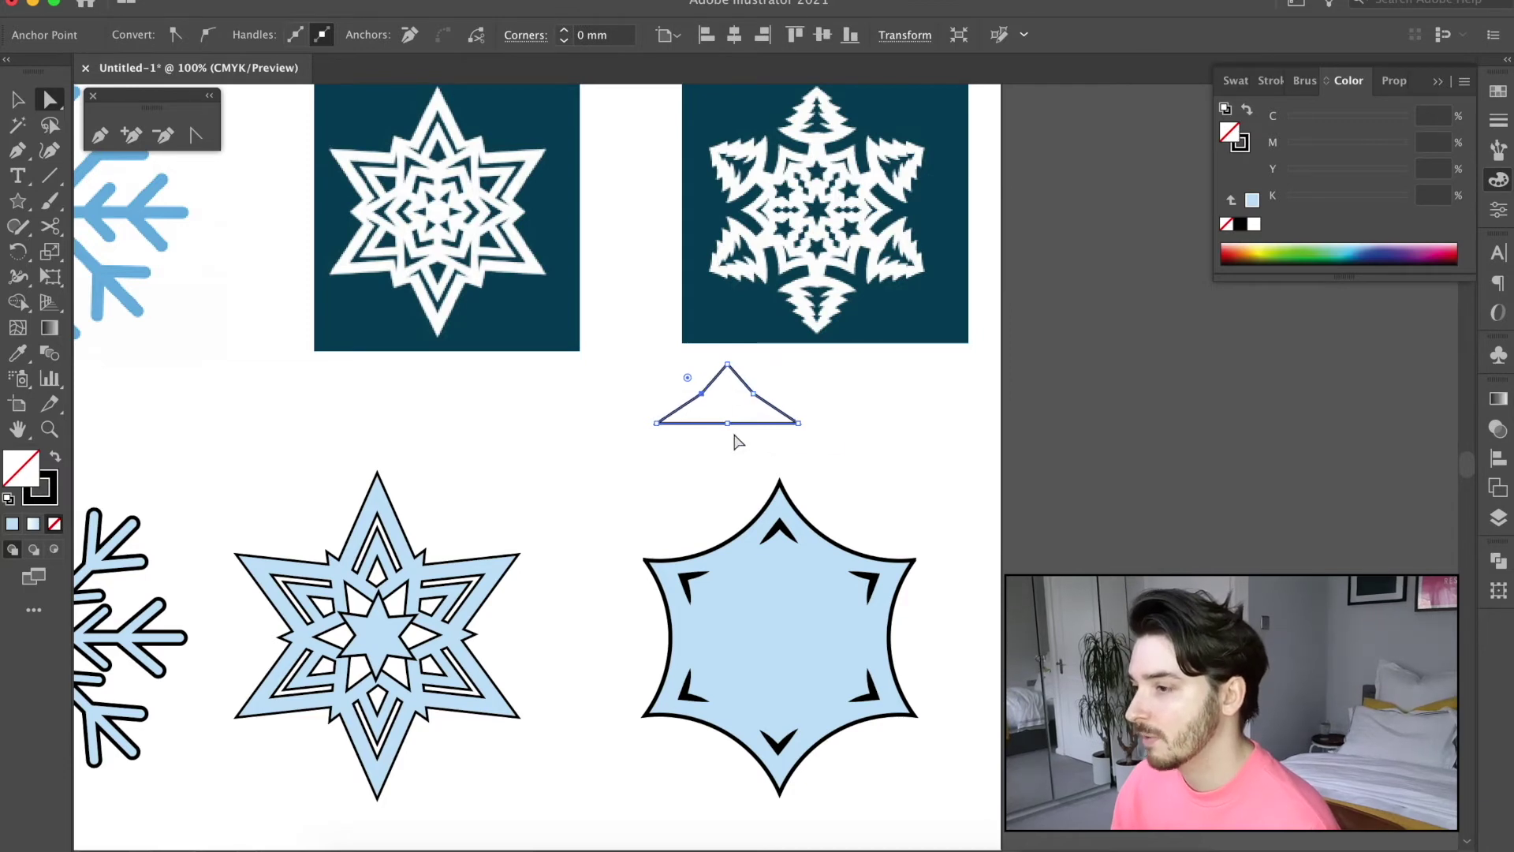
- Bow the triangle's base outwards and round its two side anchor points by about 55 mm into concave curves
drag(727, 411, 701, 35)
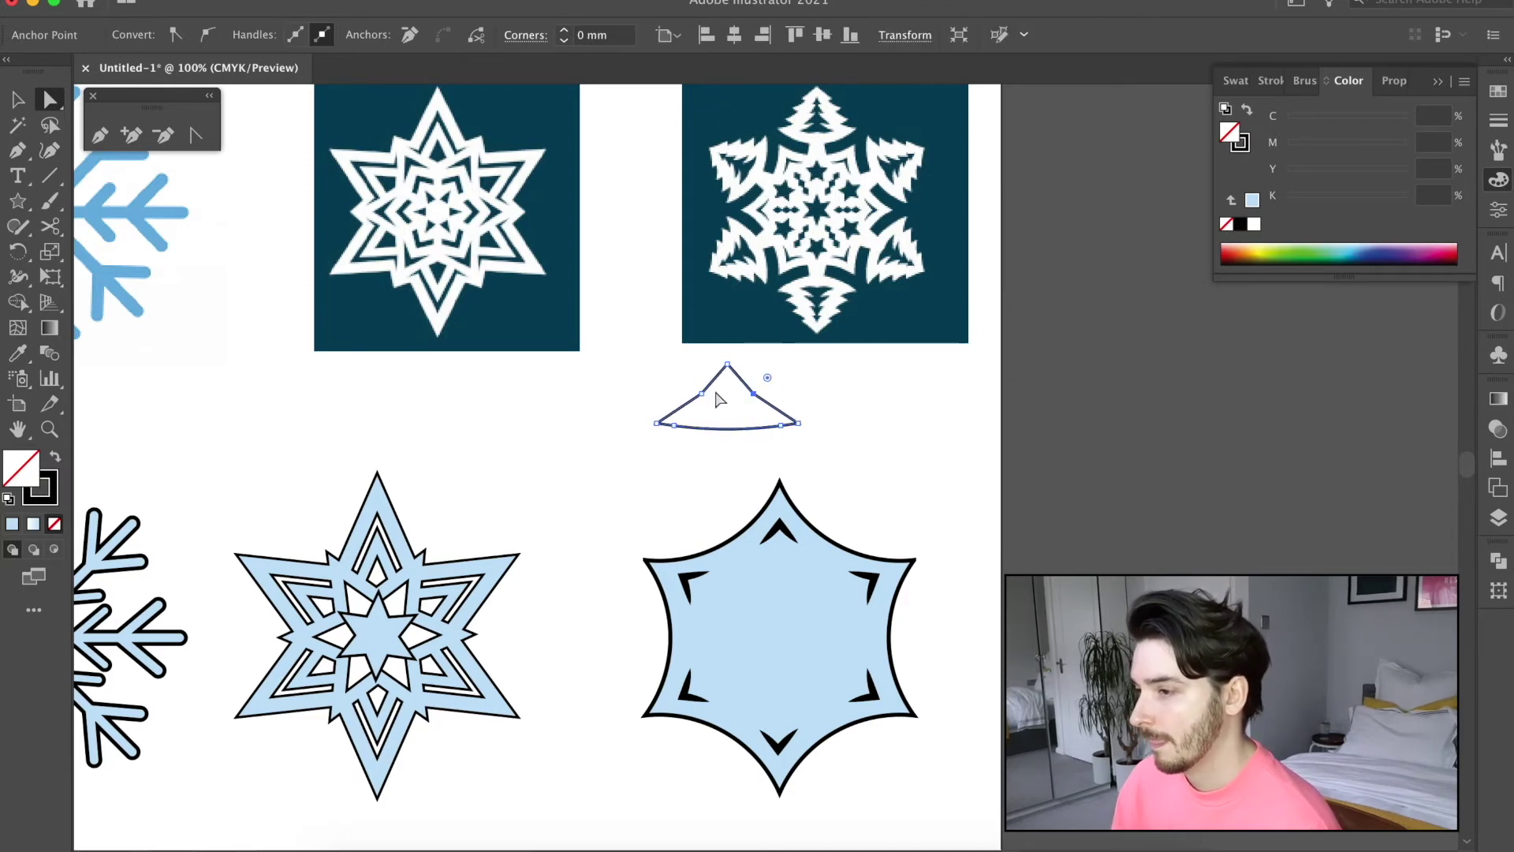
drag(832, 361, 1099, 252)
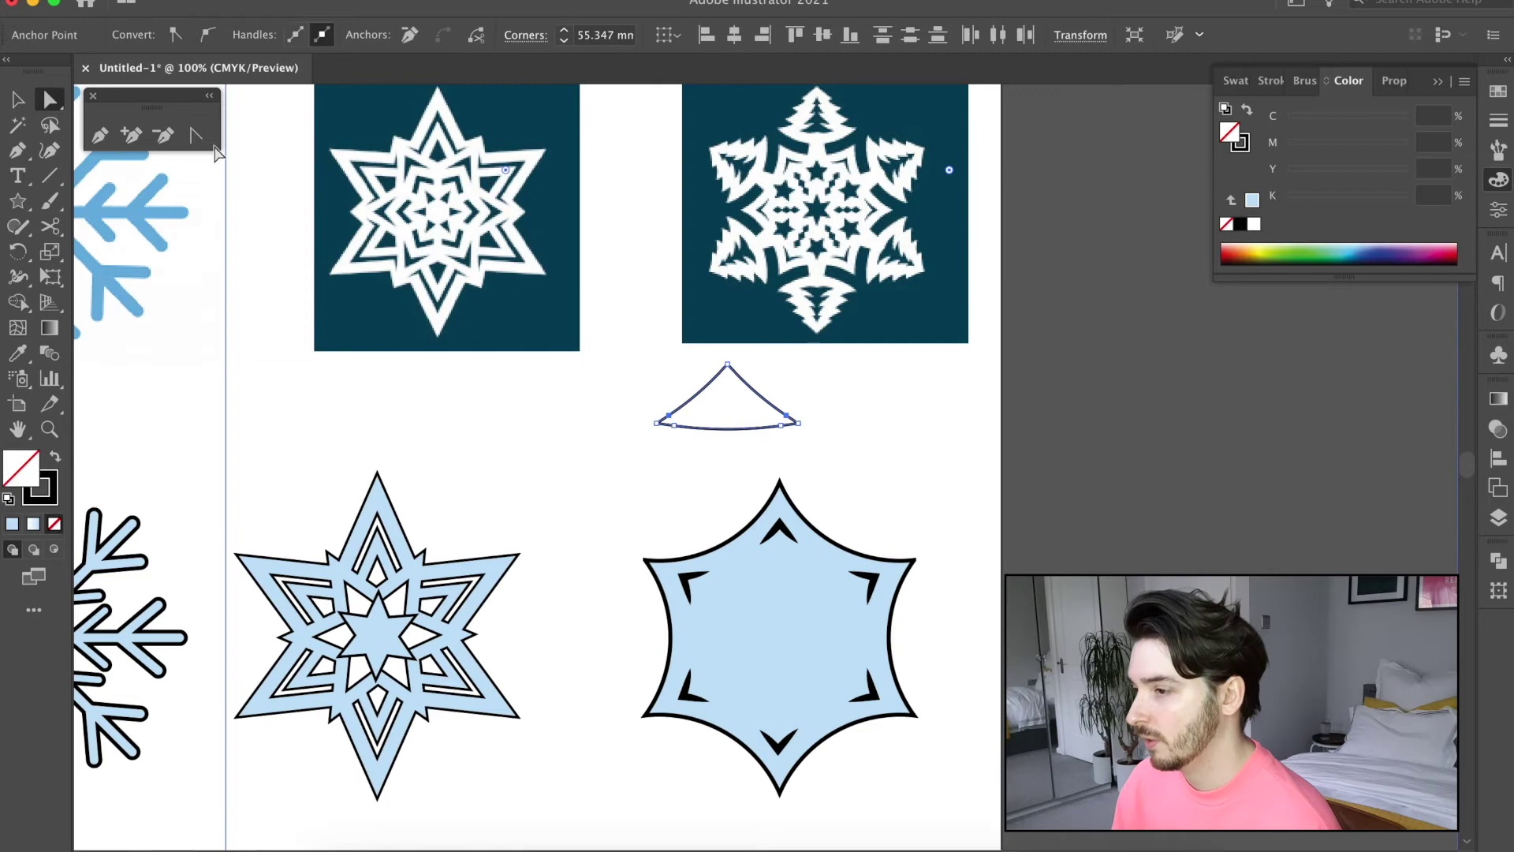
click(17, 100)
click(739, 446)
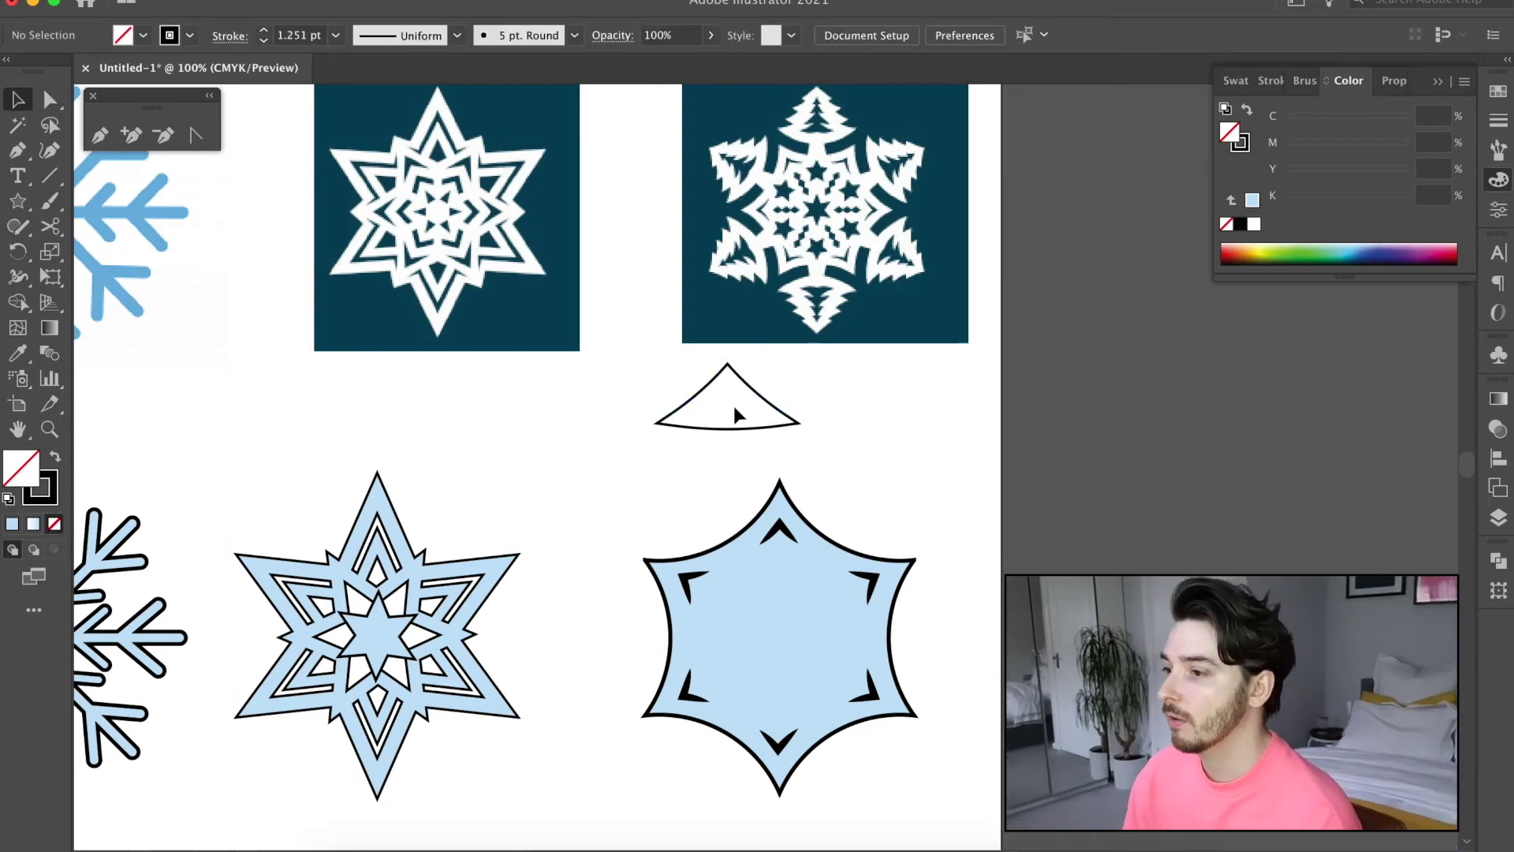
- Copy the curved triangle in place and stack a smaller copy above and a larger one below as a three-tier tree
click(744, 428)
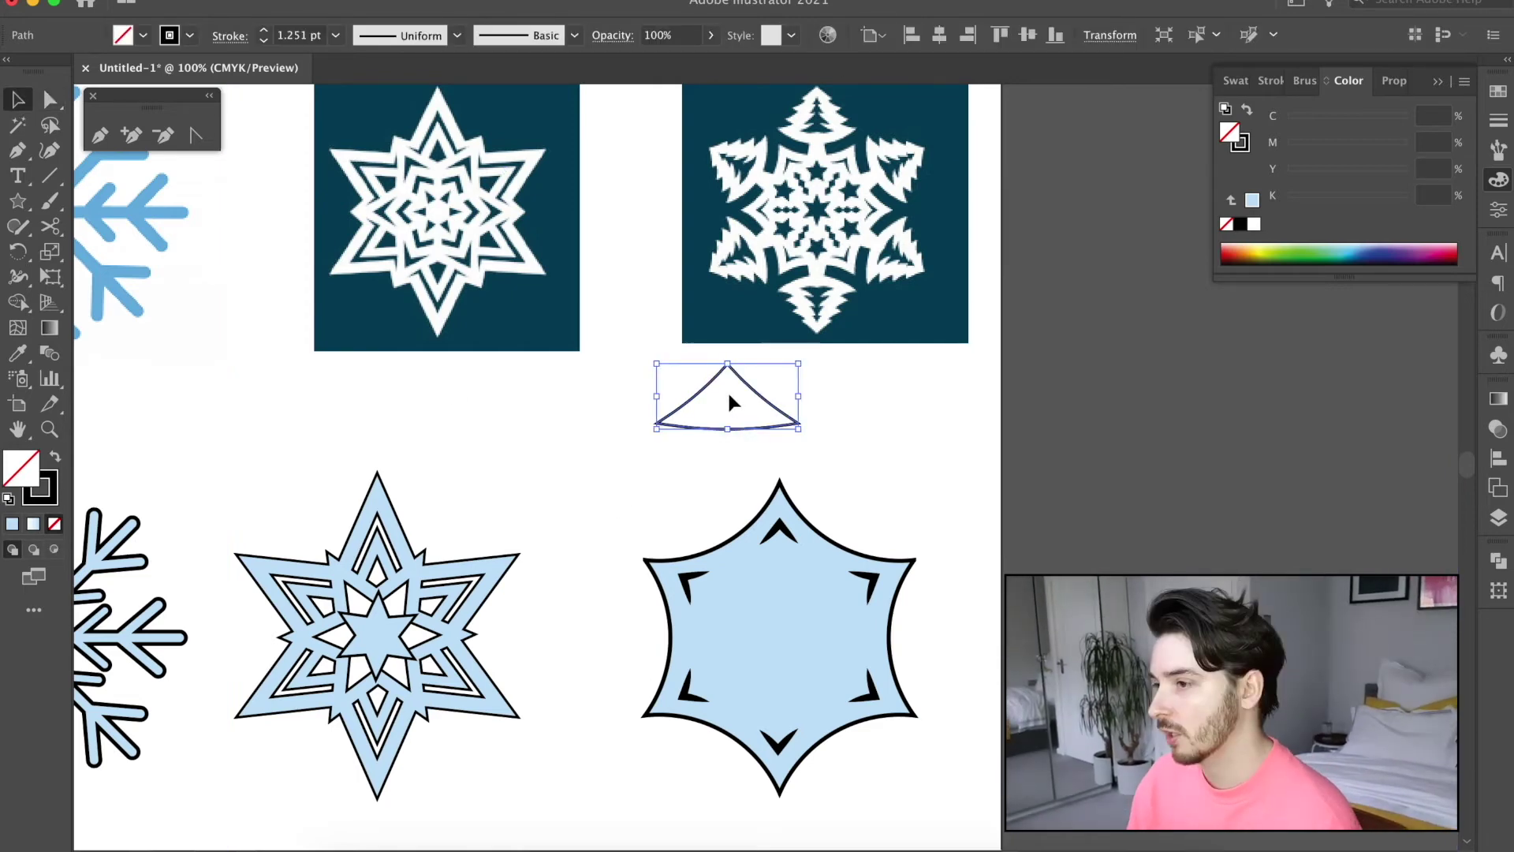
key(super+c)
key(super+f)
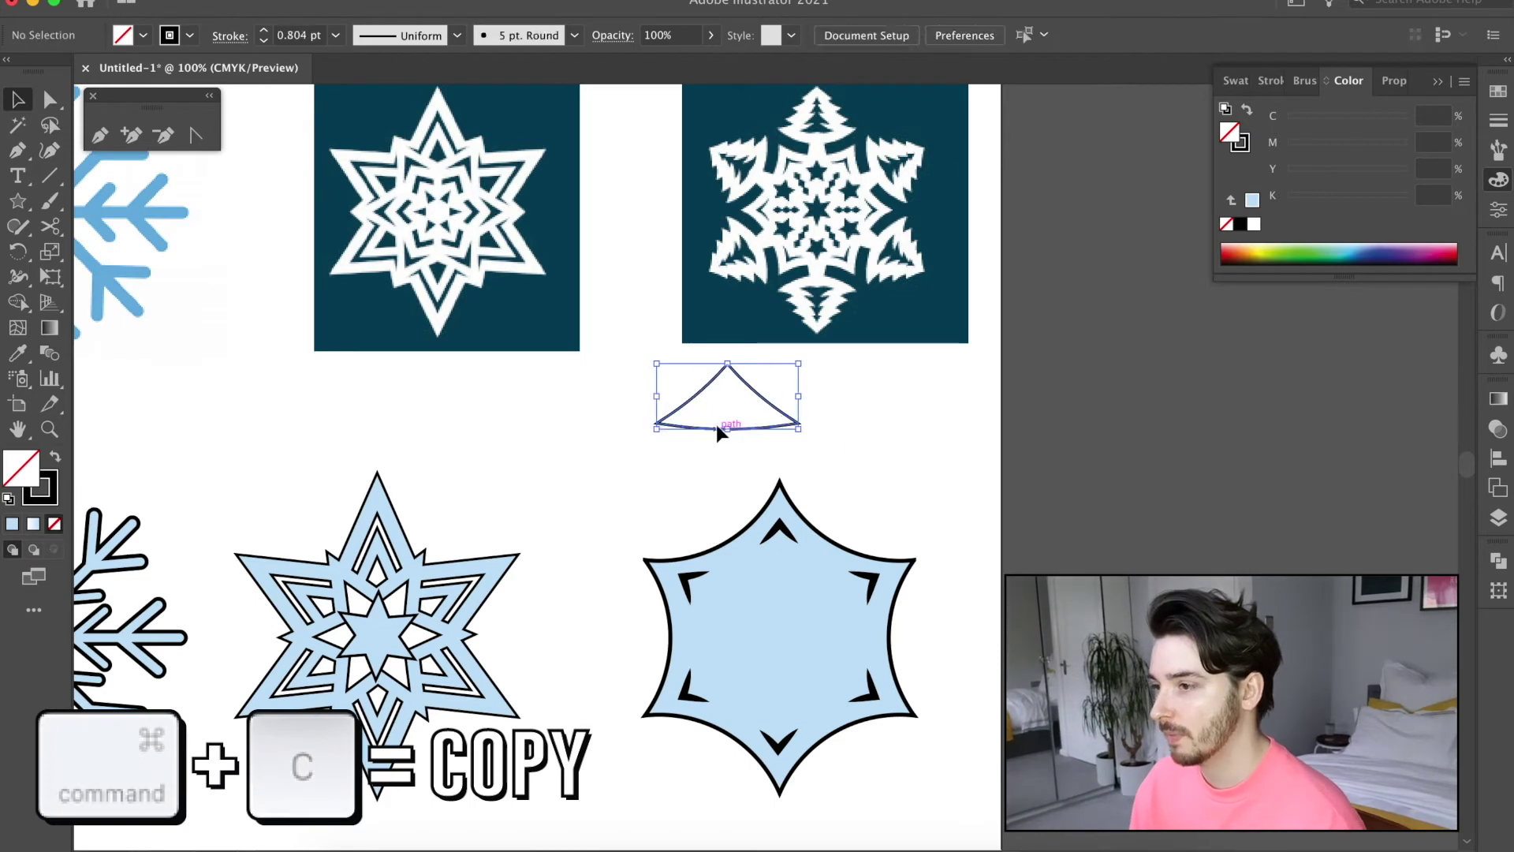
drag(728, 430, 728, 462)
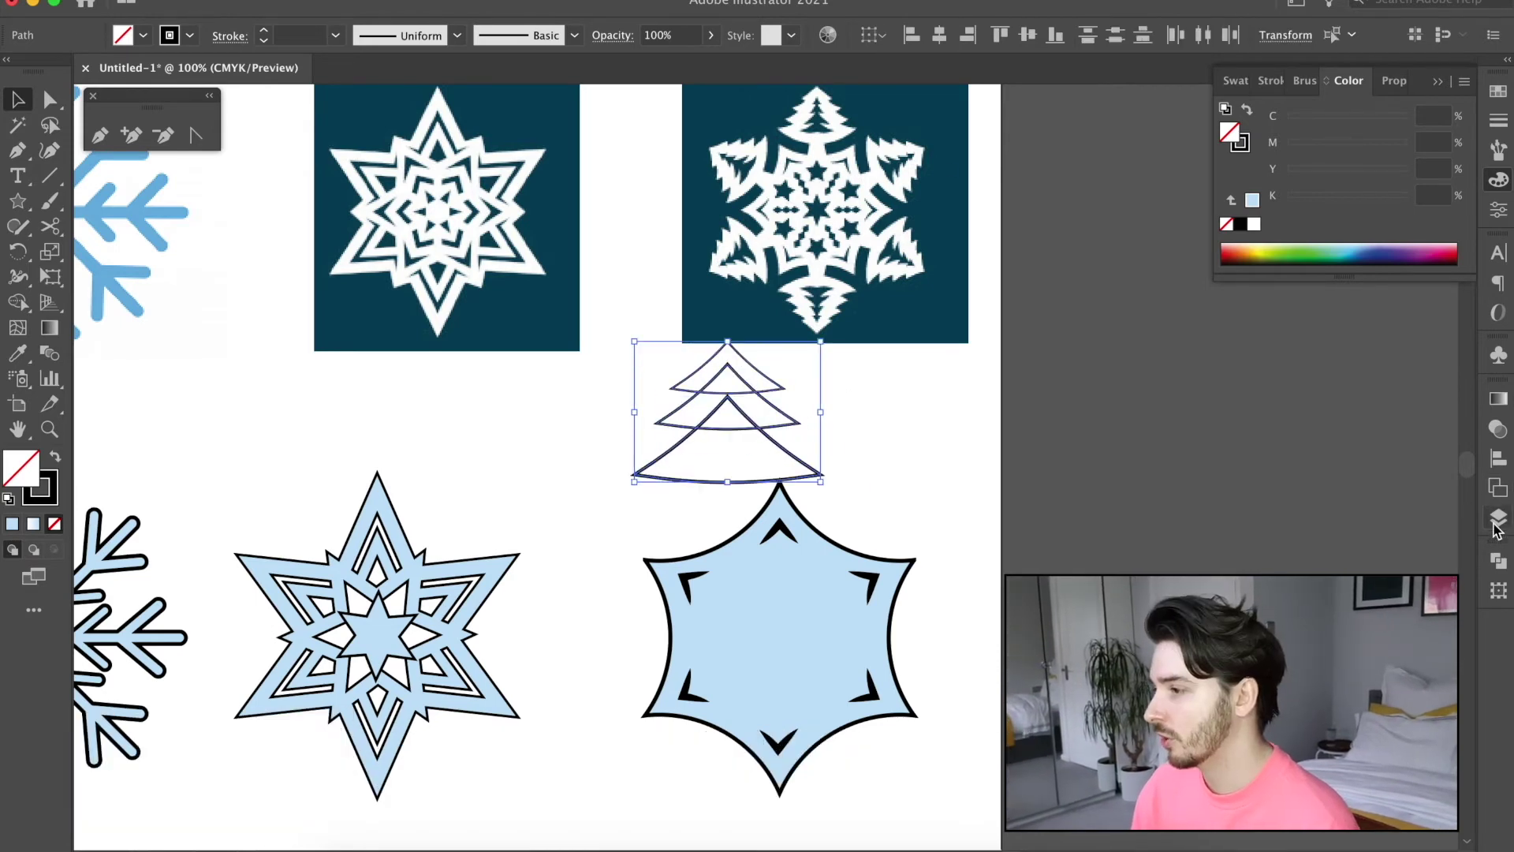
- Select all three tree tiers and give them the default white fill and 1 pt black stroke
click(1499, 459)
click(944, 467)
drag(797, 423, 635, 363)
click(8, 500)
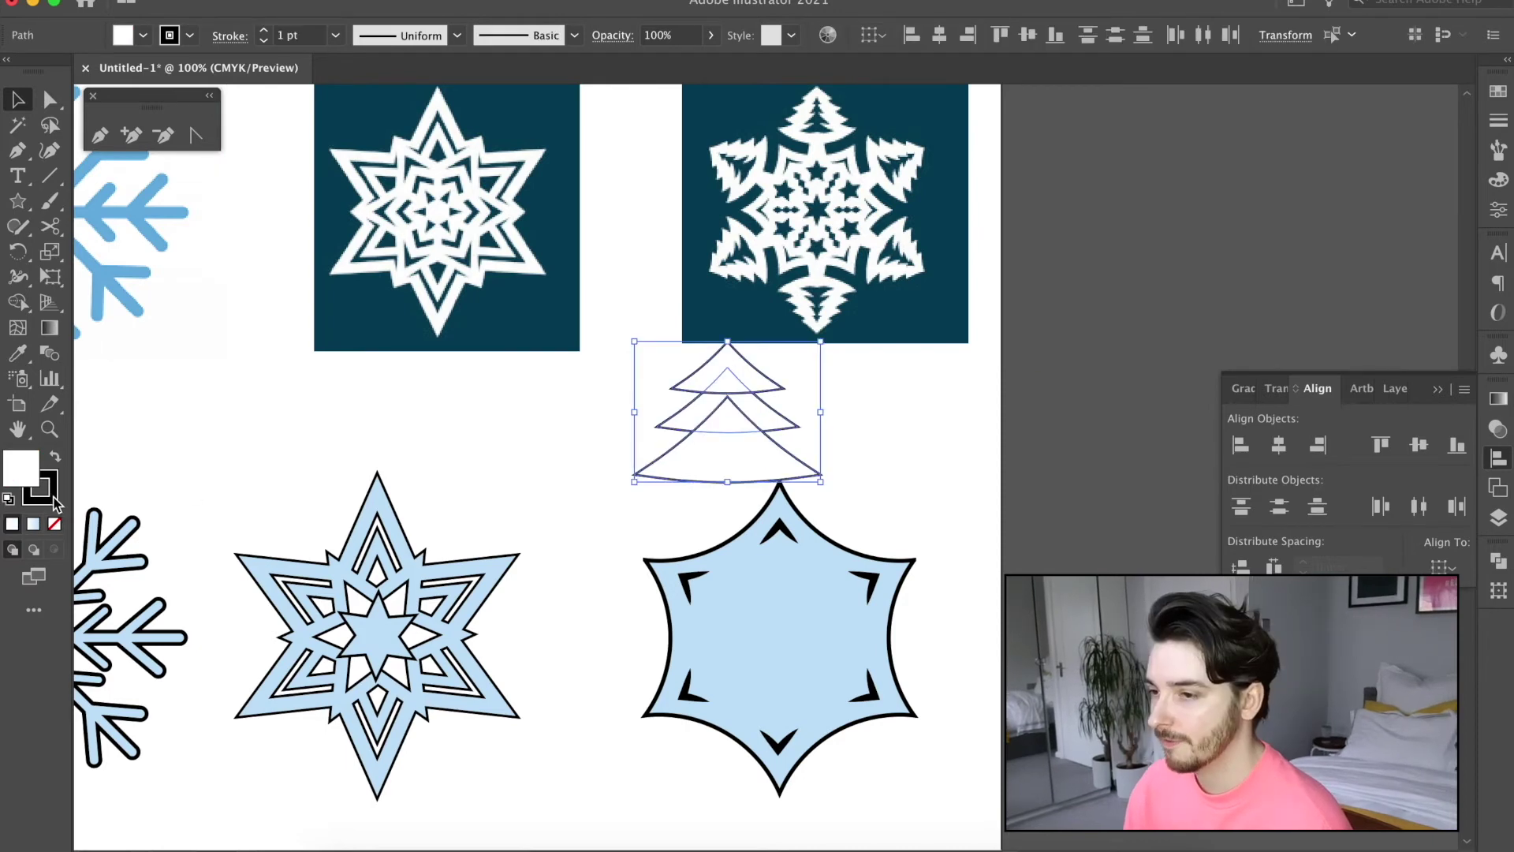
- Fill the three tree tiers with black and remove their stroke
key(shift+x)
click(55, 523)
key(d)
key(shift+x)
click(47, 492)
click(55, 523)
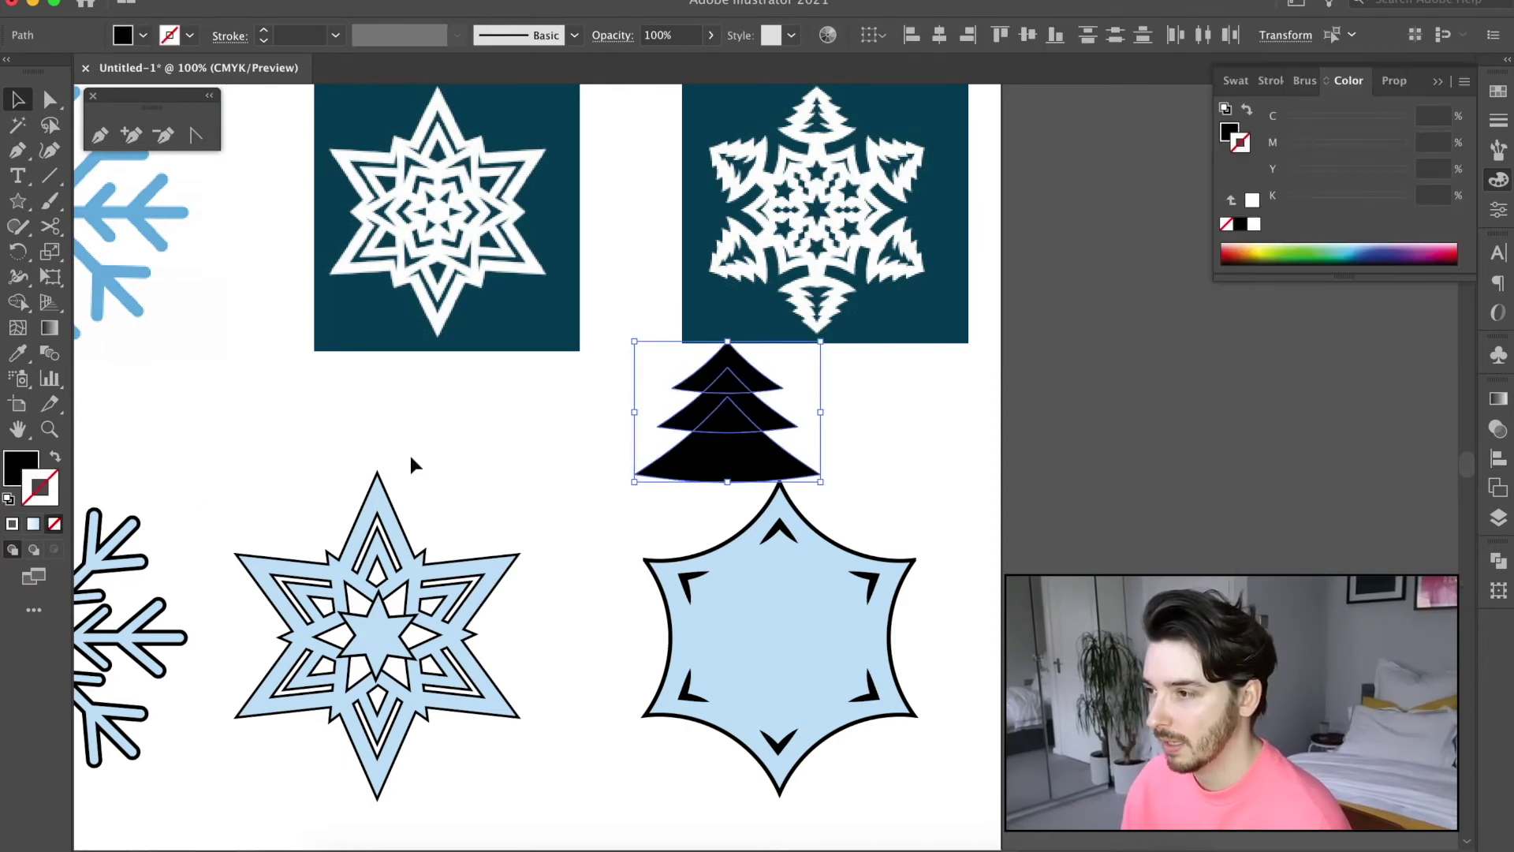
- Unite the three tree tiers into one shape and place it, scaled down, above the curved star's top point
click(411, 465)
click(723, 463)
shift+click(732, 418)
shift+click(741, 382)
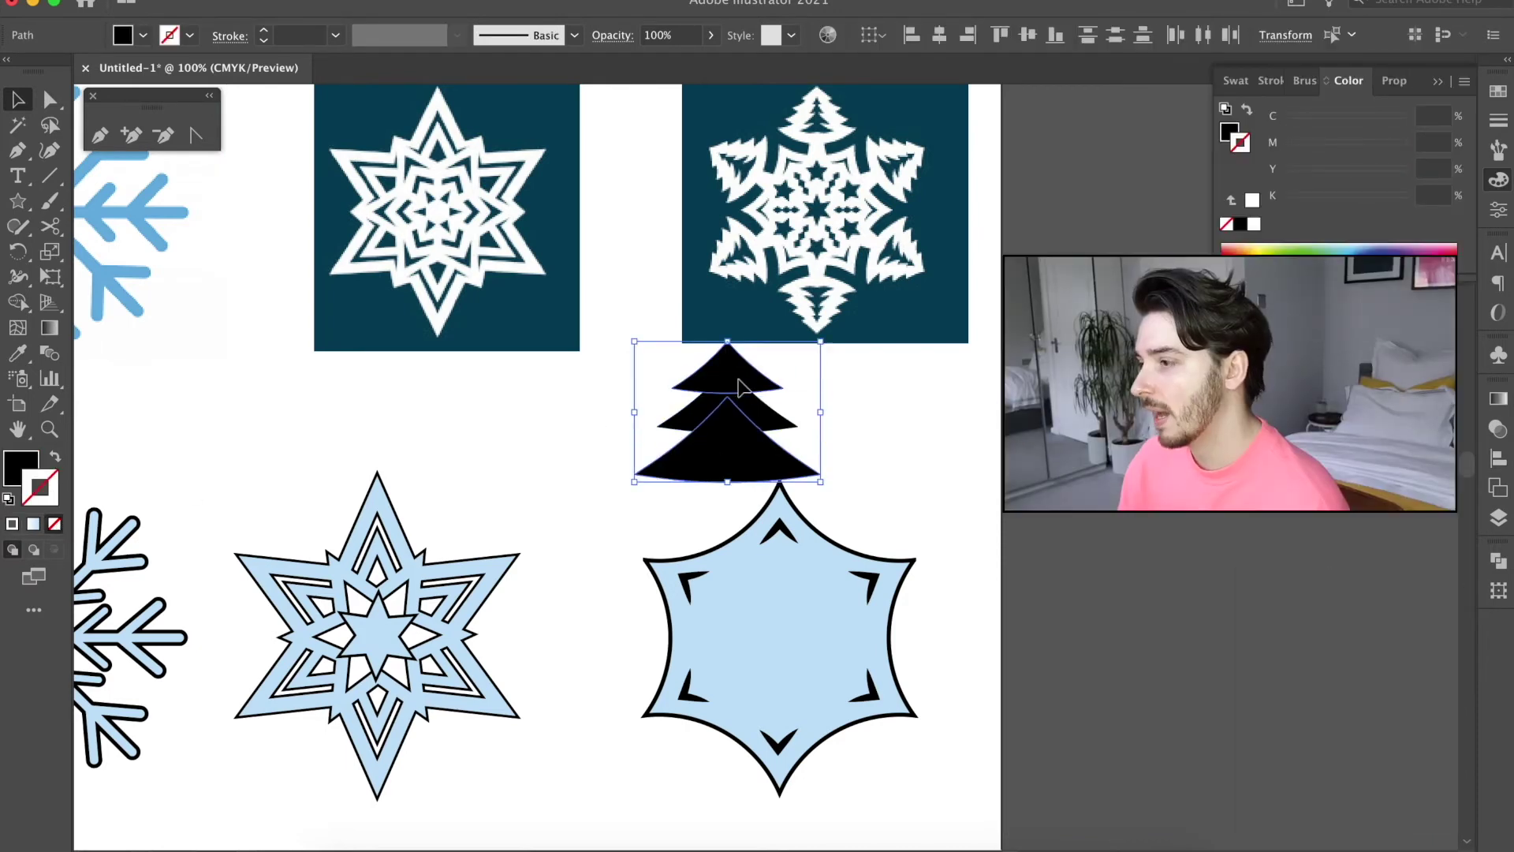
click(1499, 561)
click(1241, 606)
drag(691, 451, 796, 433)
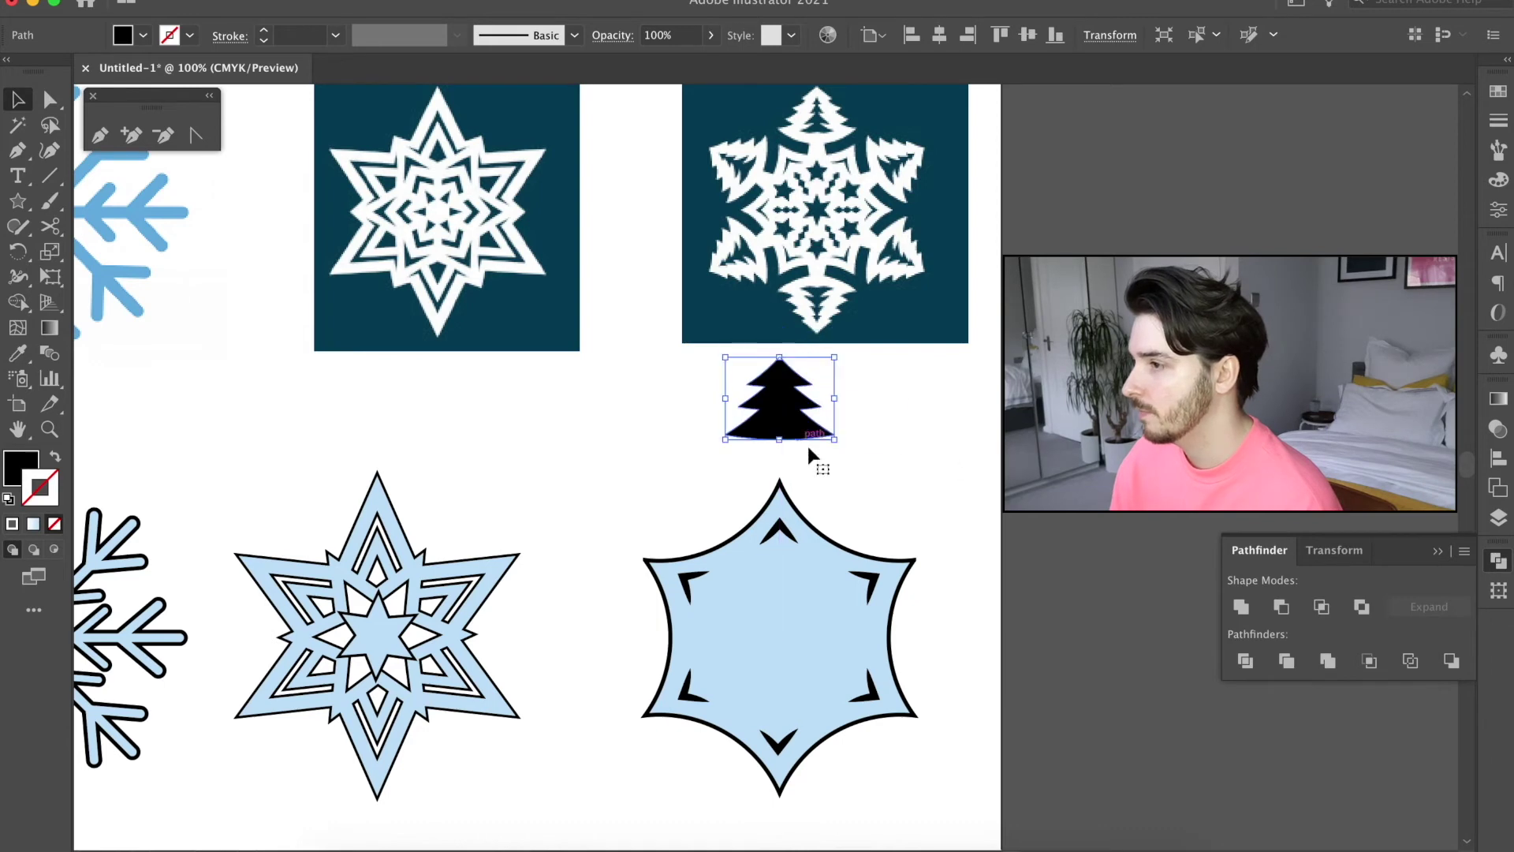
- Give the tree a white fill and a 5 pt black stroke and enlarge it slightly
key(d)
click(1498, 91)
click(1498, 120)
click(1388, 113)
click(1416, 298)
drag(809, 441, 820, 461)
click(885, 452)
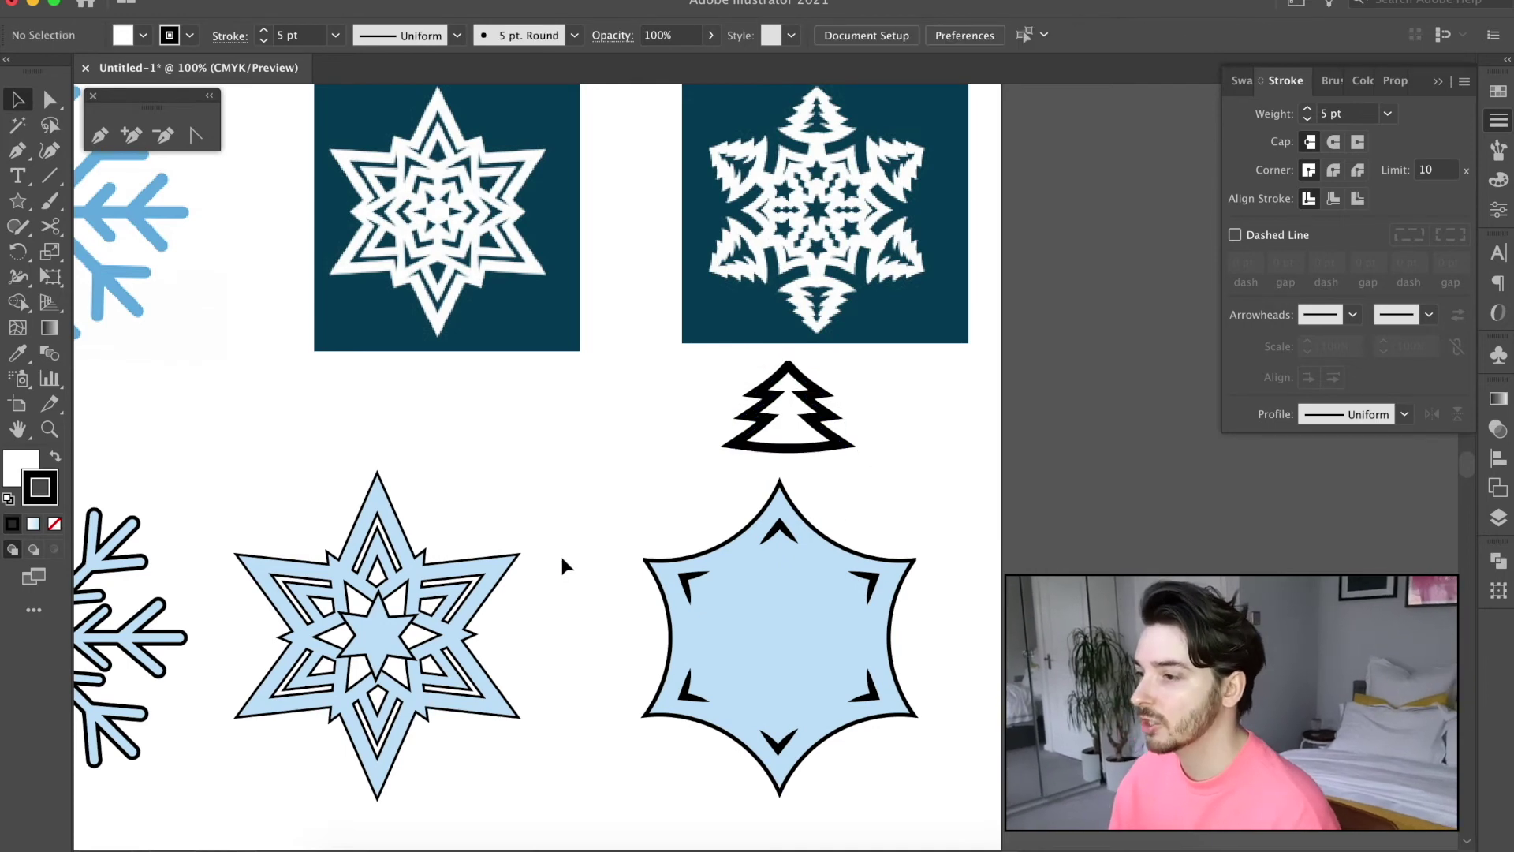
- Draw a narrow rectangular trunk at the tree's base and centre it horizontally with the tree
click(18, 201)
click(189, 260)
drag(769, 435, 798, 497)
click(17, 99)
shift+click(803, 398)
click(1499, 560)
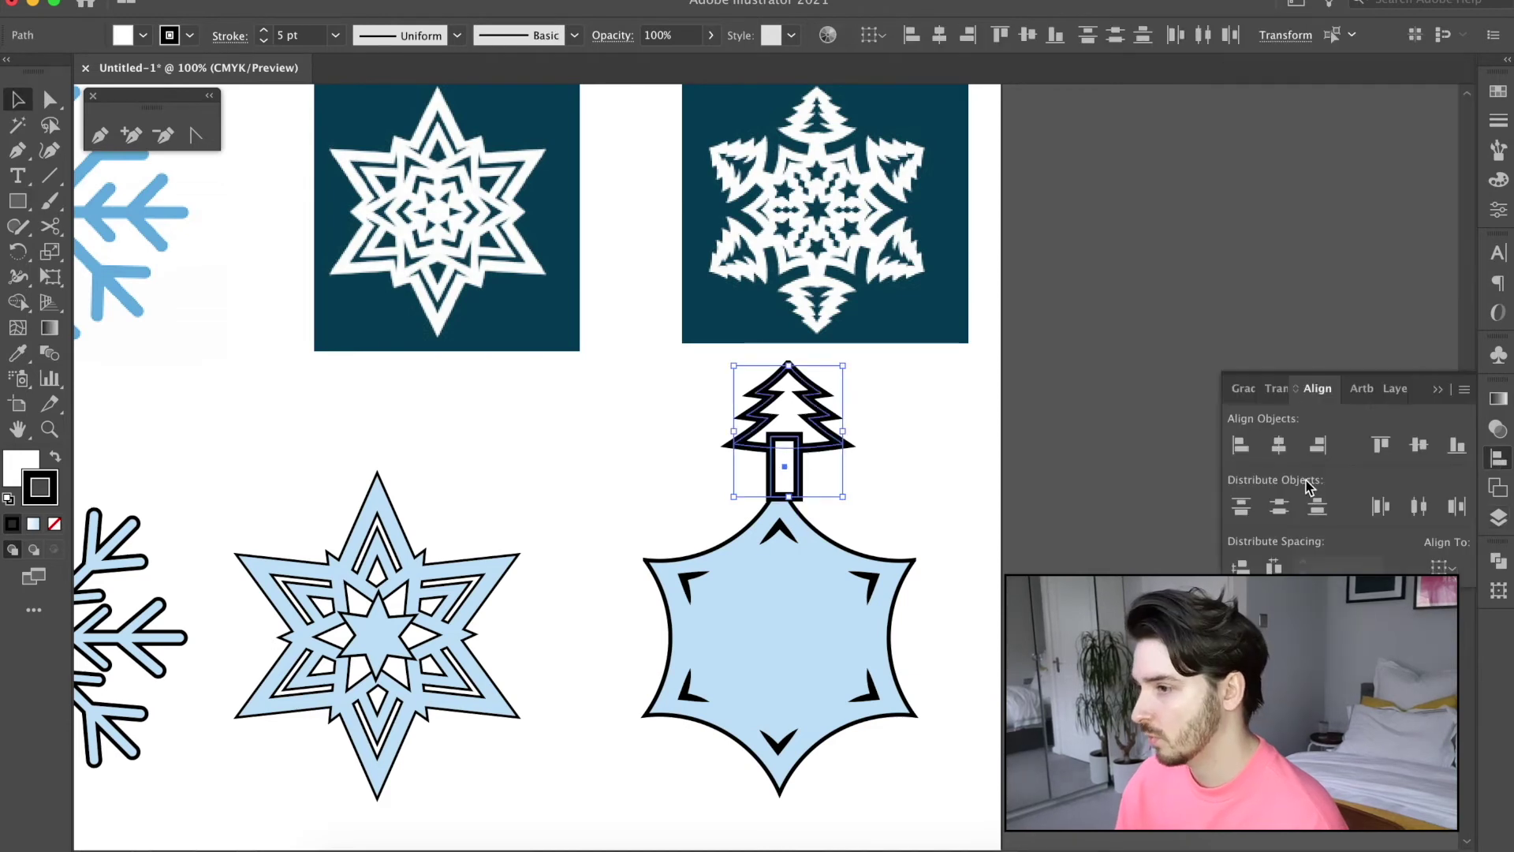
click(1279, 451)
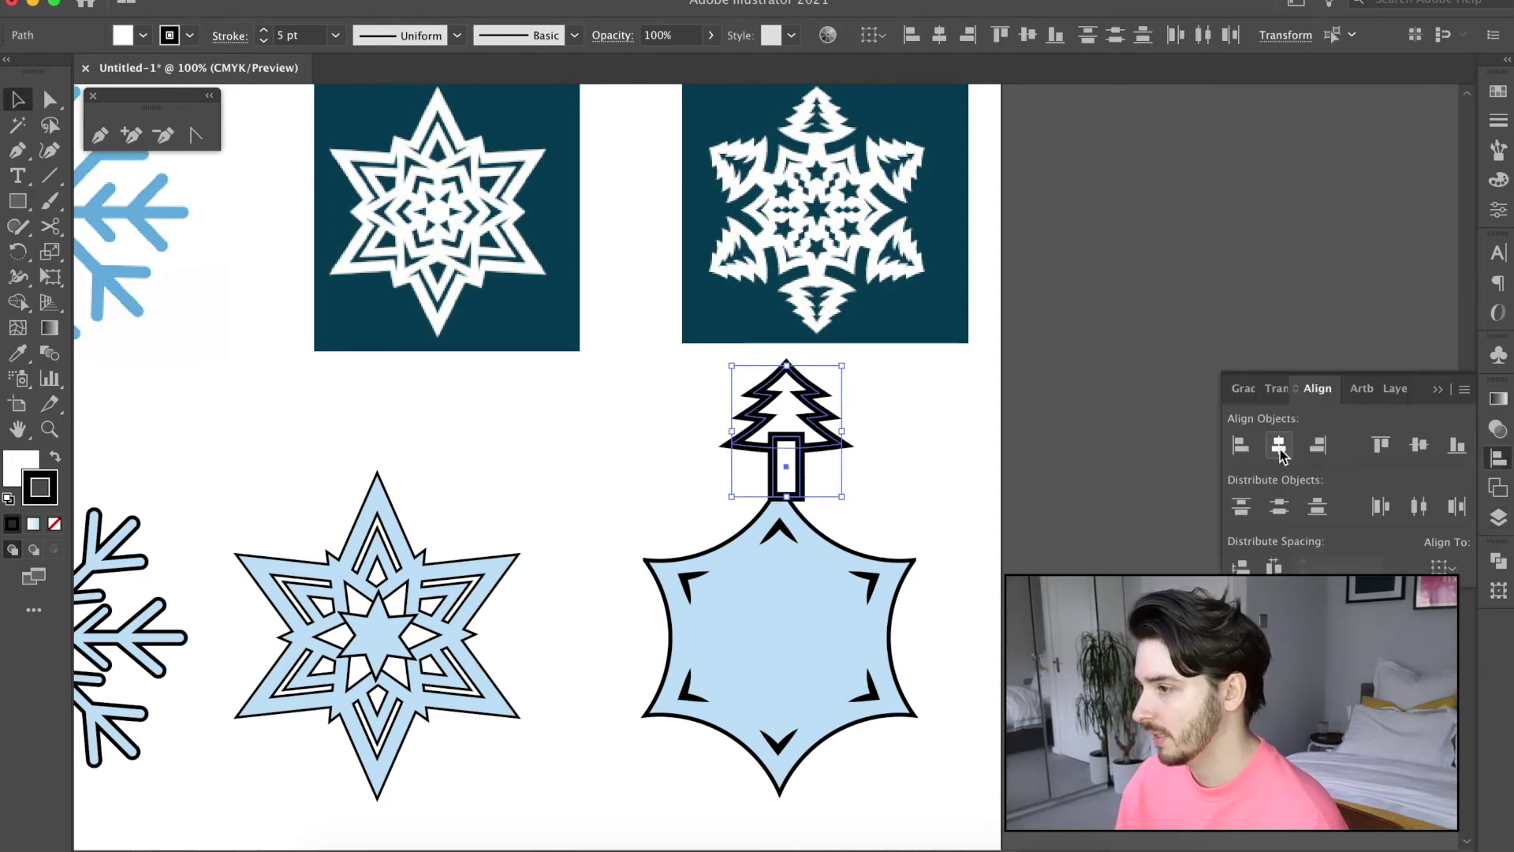
- Unite the tree with its trunk and rotate the curved star with its chevrons until a concave side faces up
click(943, 442)
drag(812, 446, 874, 446)
drag(618, 543, 906, 753)
drag(626, 499, 976, 543)
- Place the tree with its trunk overlapping the star's upper side and copy the star's light blue fill and stroke onto it
mouse_move(894, 443)
mouse_down()
mouse_move(819, 478)
mouse_move(830, 492)
mouse_up()
key(i)
click(838, 527)
key(a)
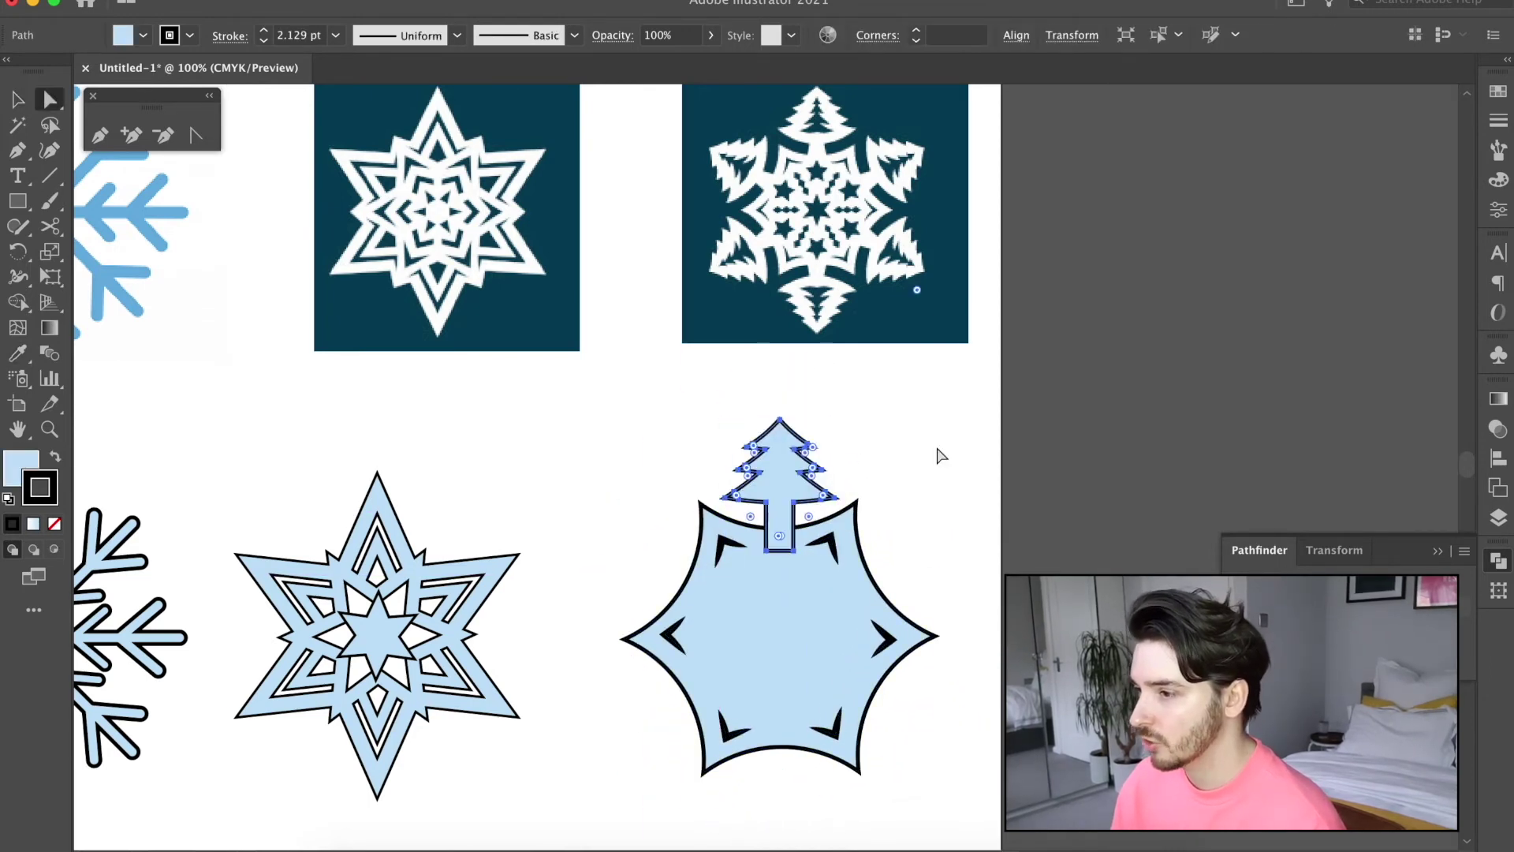
- Thicken the tree's stroke, convert it to an outlined shape and delete the light blue interior
click(1491, 122)
click(1388, 113)
click(1415, 345)
click(1388, 114)
click(1414, 273)
click(1156, 339)
click(783, 486)
key(Delete)
- Copy the tree outline in place, flip it upside down and move the copy to the star's lower side
key(v)
click(770, 450)
key(super+c)
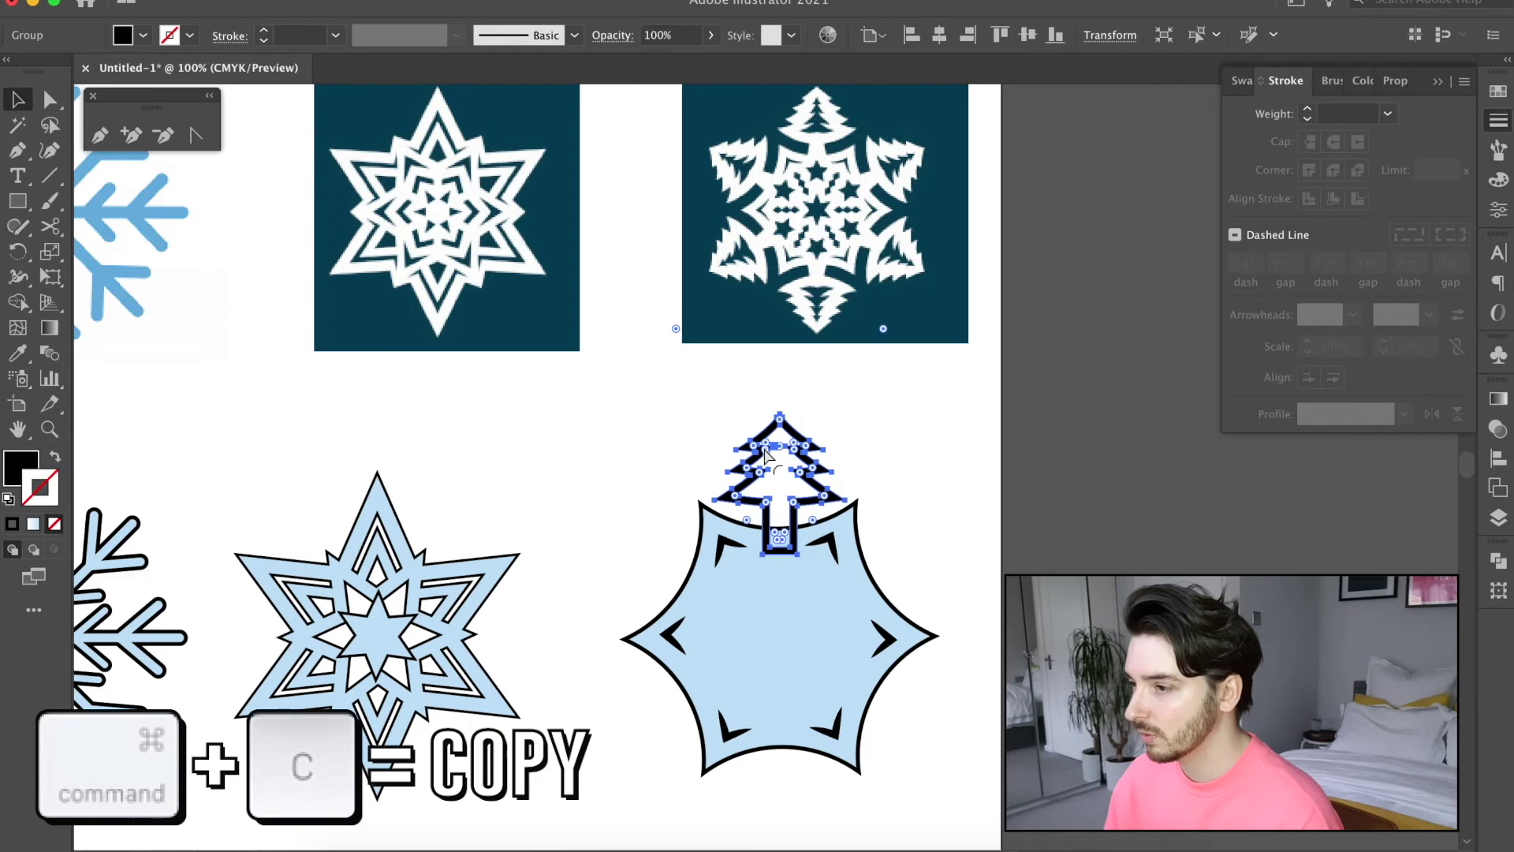
key(super+f)
drag(704, 409, 877, 702)
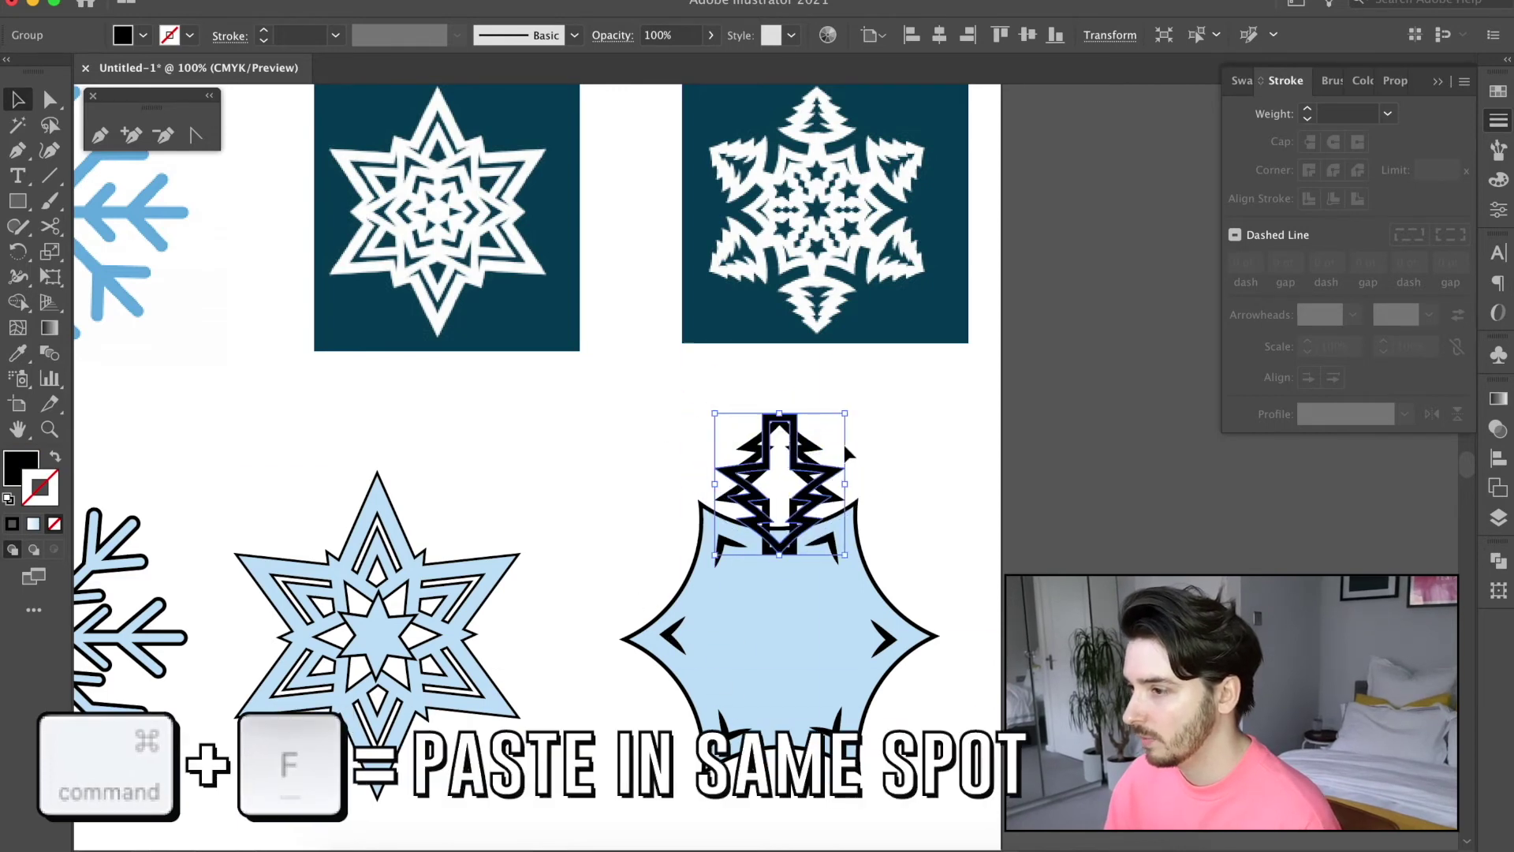
drag(794, 424, 793, 731)
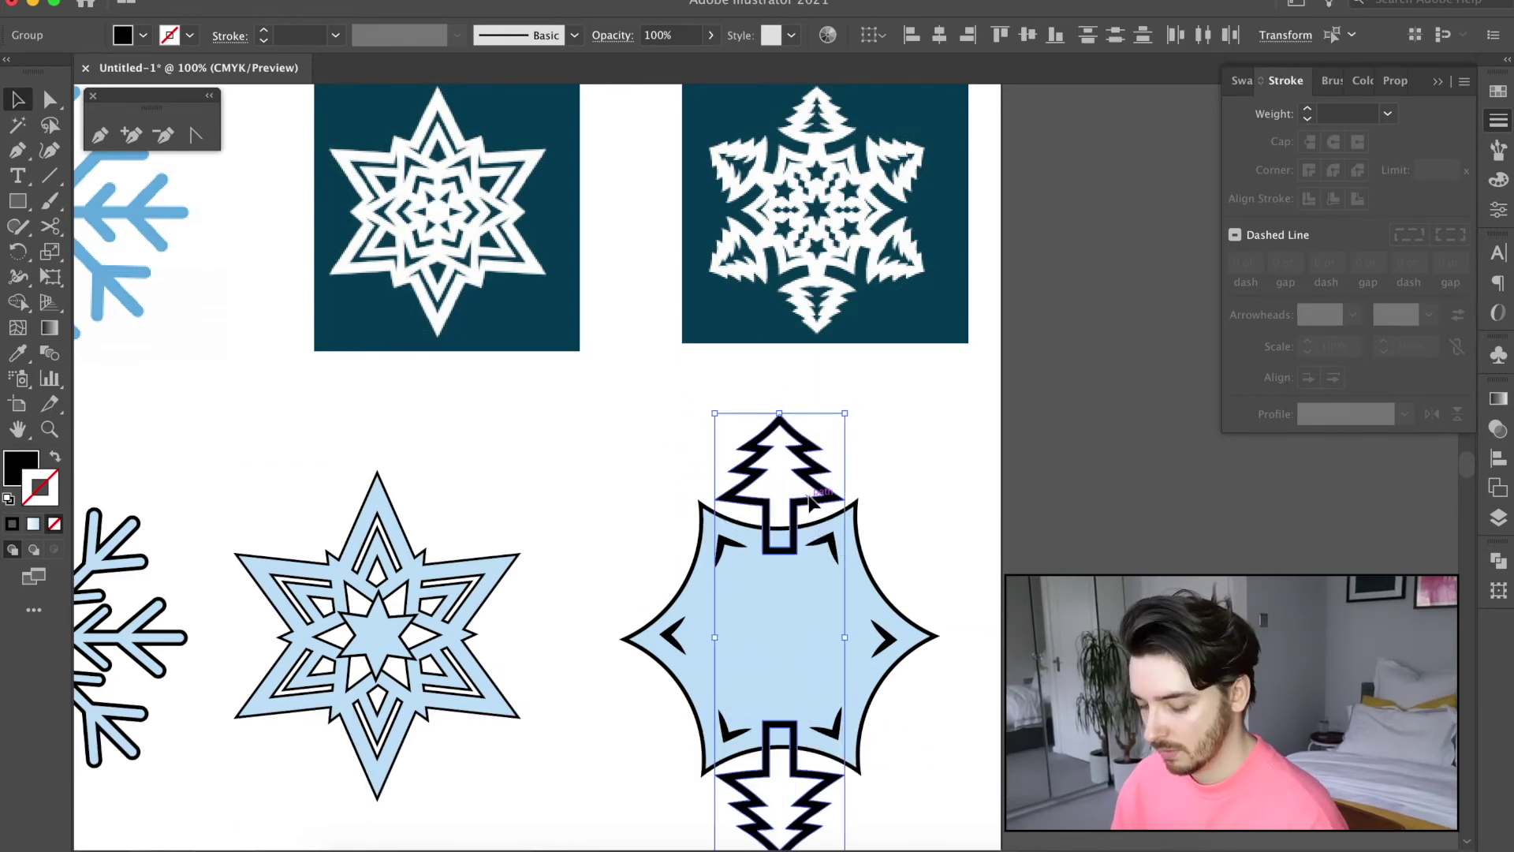
- Copy the upper and lower trees in place and rotate the copies onto the star's upper-left and lower-right sides
shift+click(822, 497)
key(super+c)
key(super+f)
drag(703, 413, 517, 574)
- Copy the rotated tree pair in place and reflect it onto the star's two remaining sides
key(super+c)
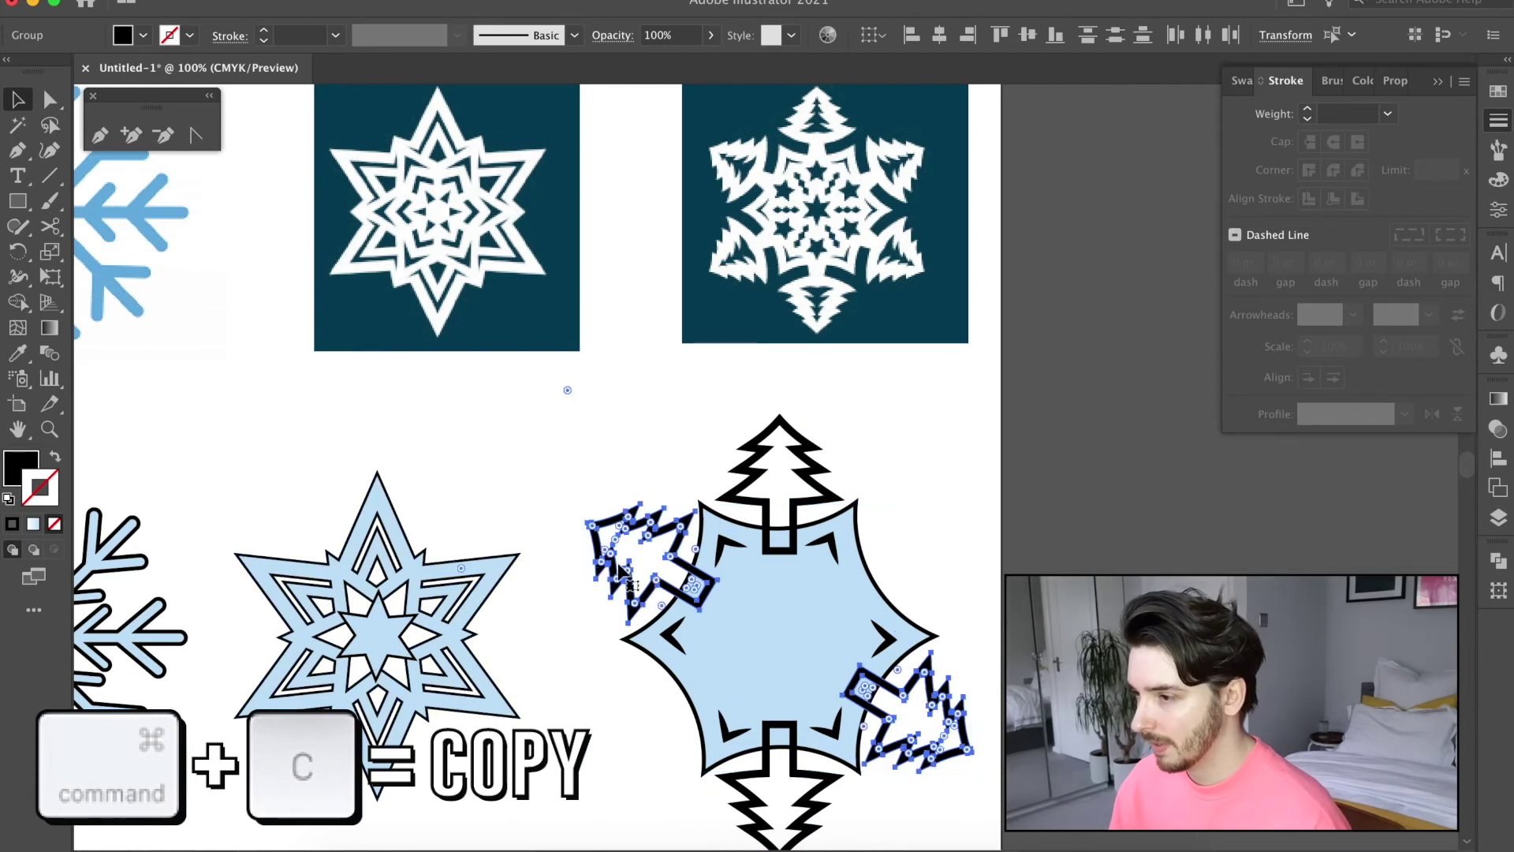
key(super+f)
right_click(652, 523)
mouse_move(749, 743)
click(934, 741)
click(874, 565)
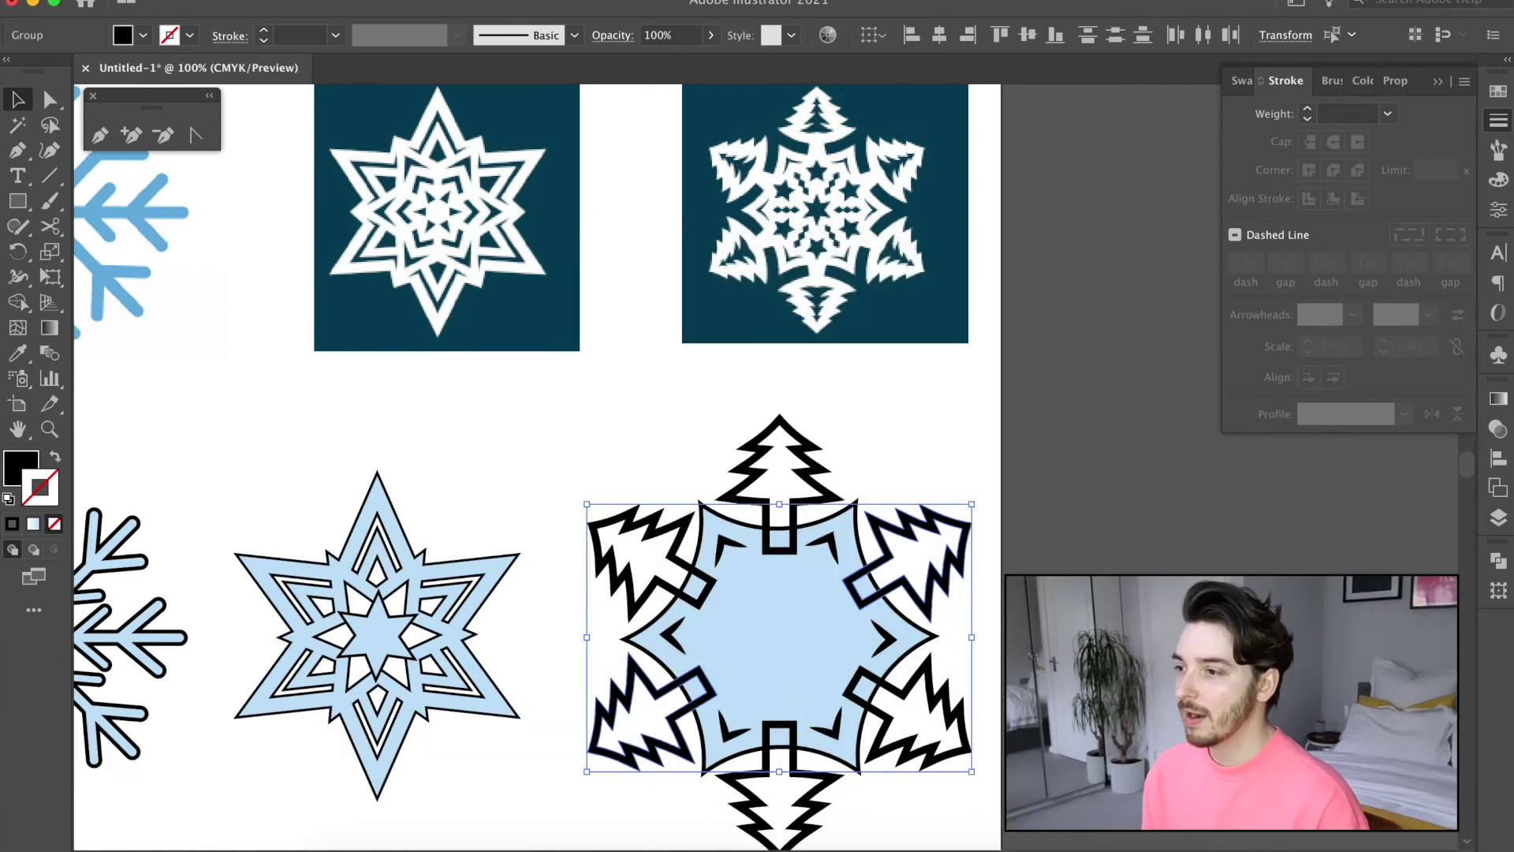
click(632, 442)
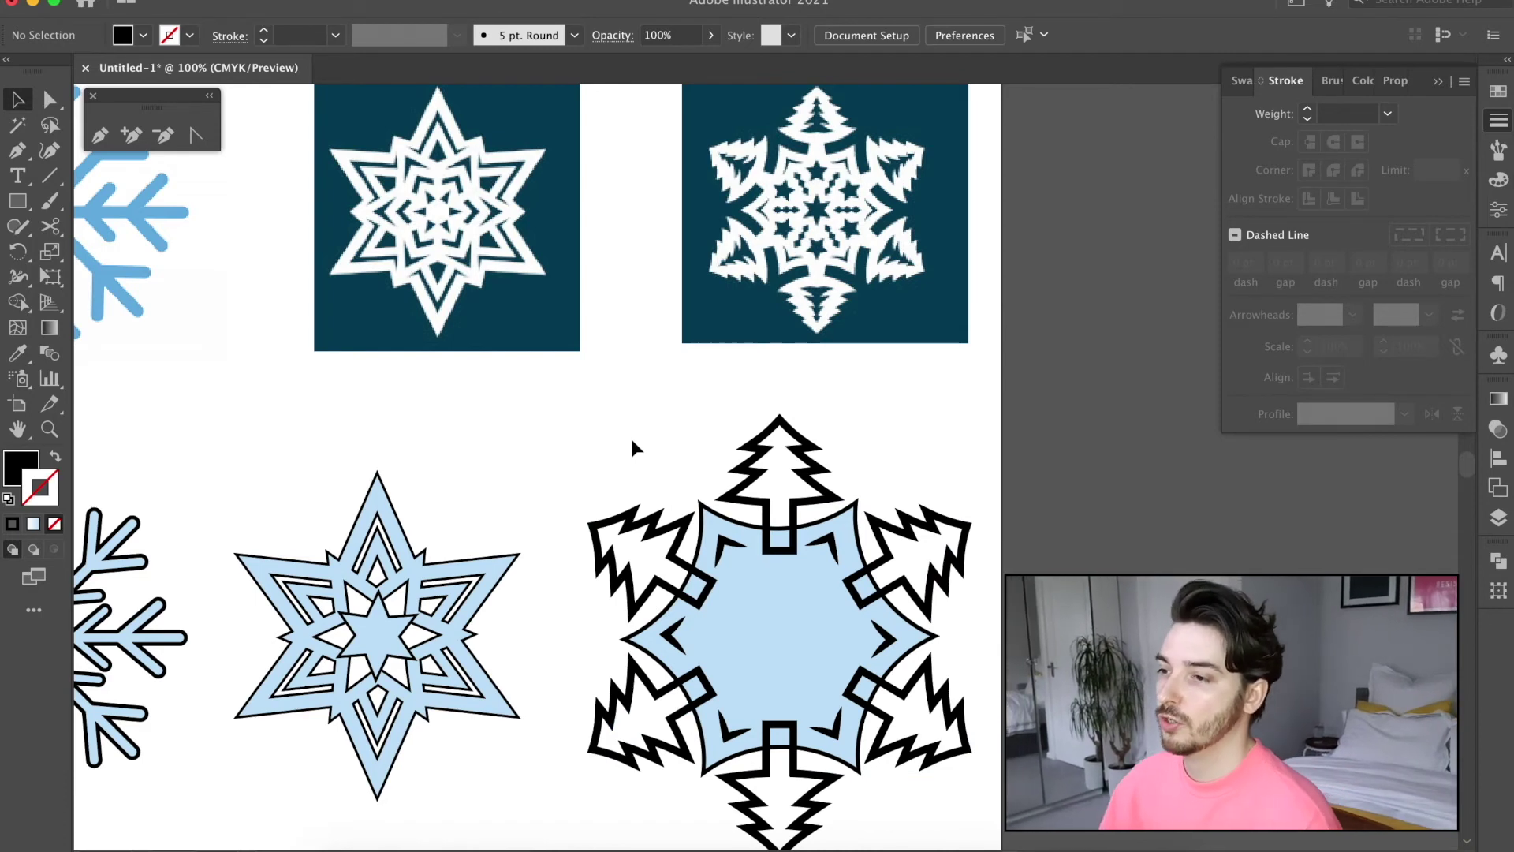
- Draw a small black six-pointed star in the middle of the curved star
drag(16, 204, 102, 303)
drag(757, 607, 787, 634)
click(19, 101)
- Select all six tree outlines around the star and group them
click(967, 694)
click(958, 704)
shift+click(798, 762)
shift+click(680, 711)
shift+click(694, 591)
shift+click(809, 444)
- Centre the trees, chevrons, curved star and small star on one another horizontally and vertically
click(828, 544)
click(850, 489)
click(781, 631)
drag(564, 433, 997, 791)
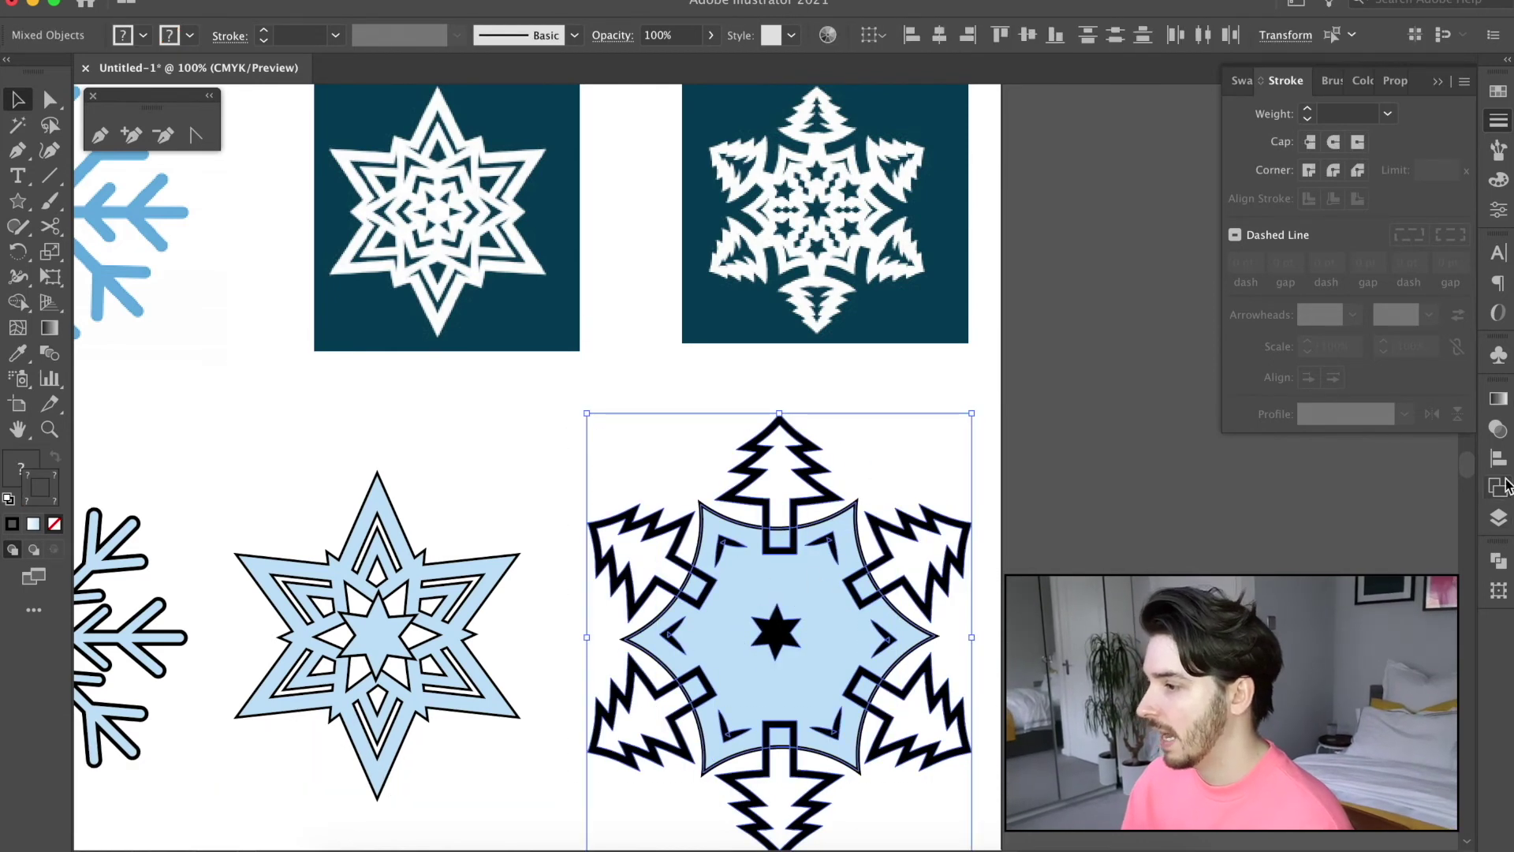
click(1499, 457)
click(1280, 445)
click(1419, 445)
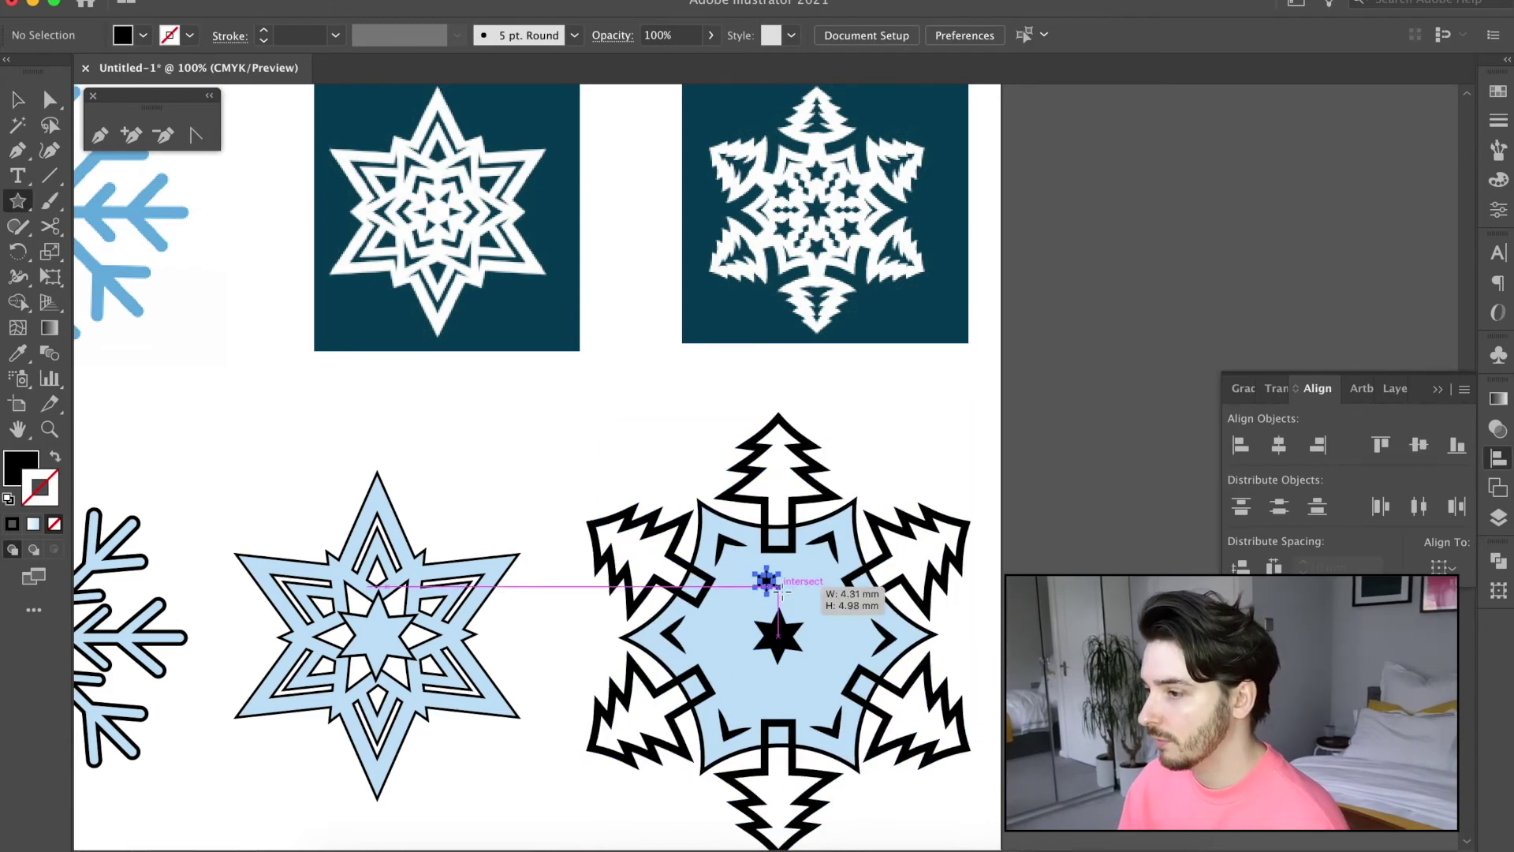
- Draw a smaller black five-pointed star directly above the centre star
key(Down)
key(Down)
drag(782, 592, 784, 580)
key(v)
- Copy the five-pointed star in place and move the copy directly below the centre star
key(super+c)
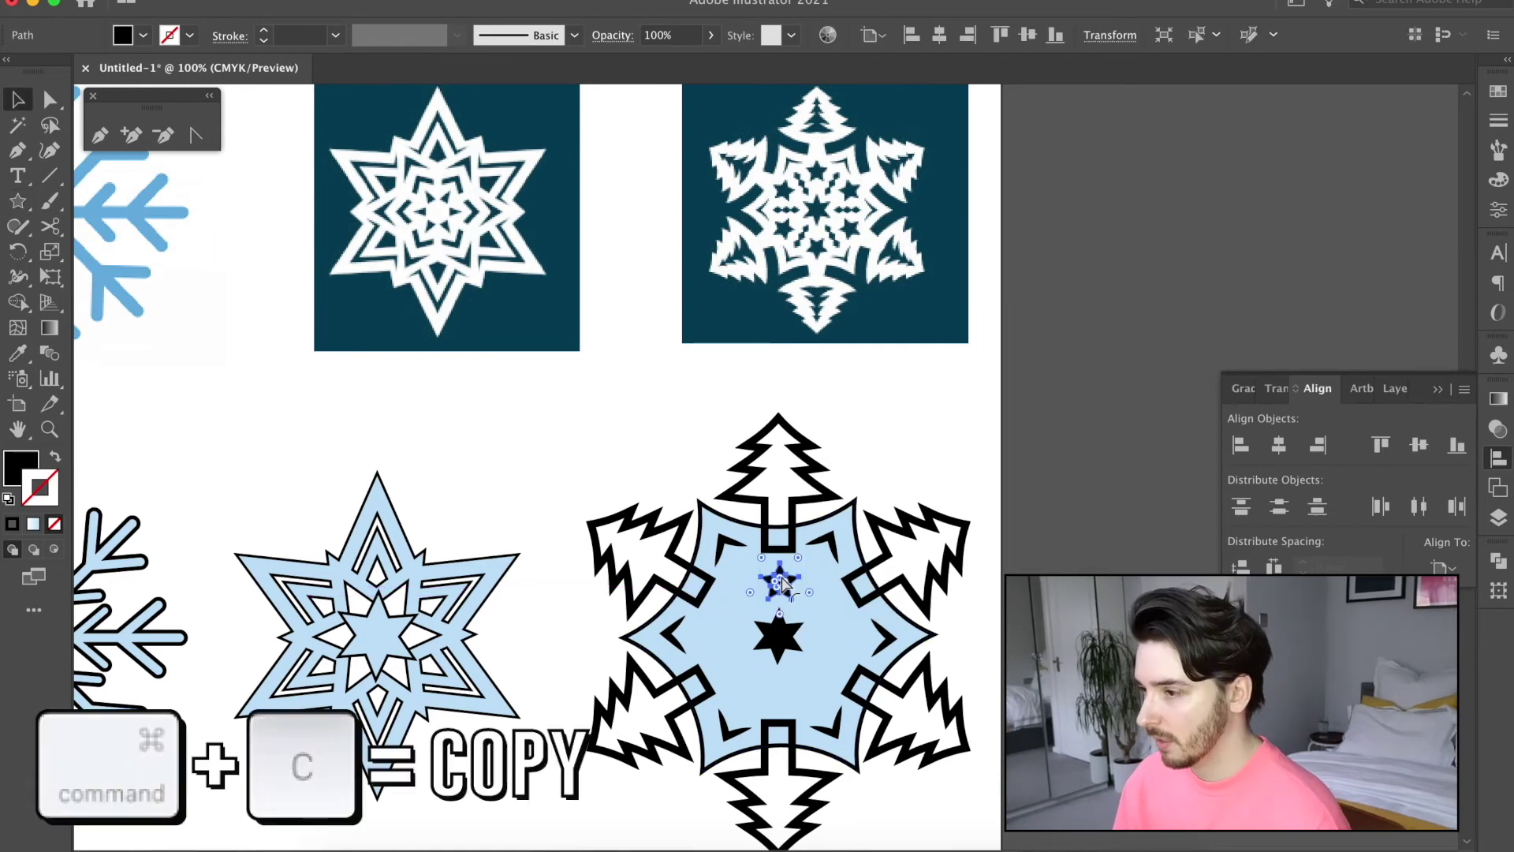
key(super+f)
drag(733, 637, 933, 676)
drag(781, 582, 781, 692)
- Copy both five-pointed stars in place and rotate the copies about 60° around the centre star
shift+click(786, 633)
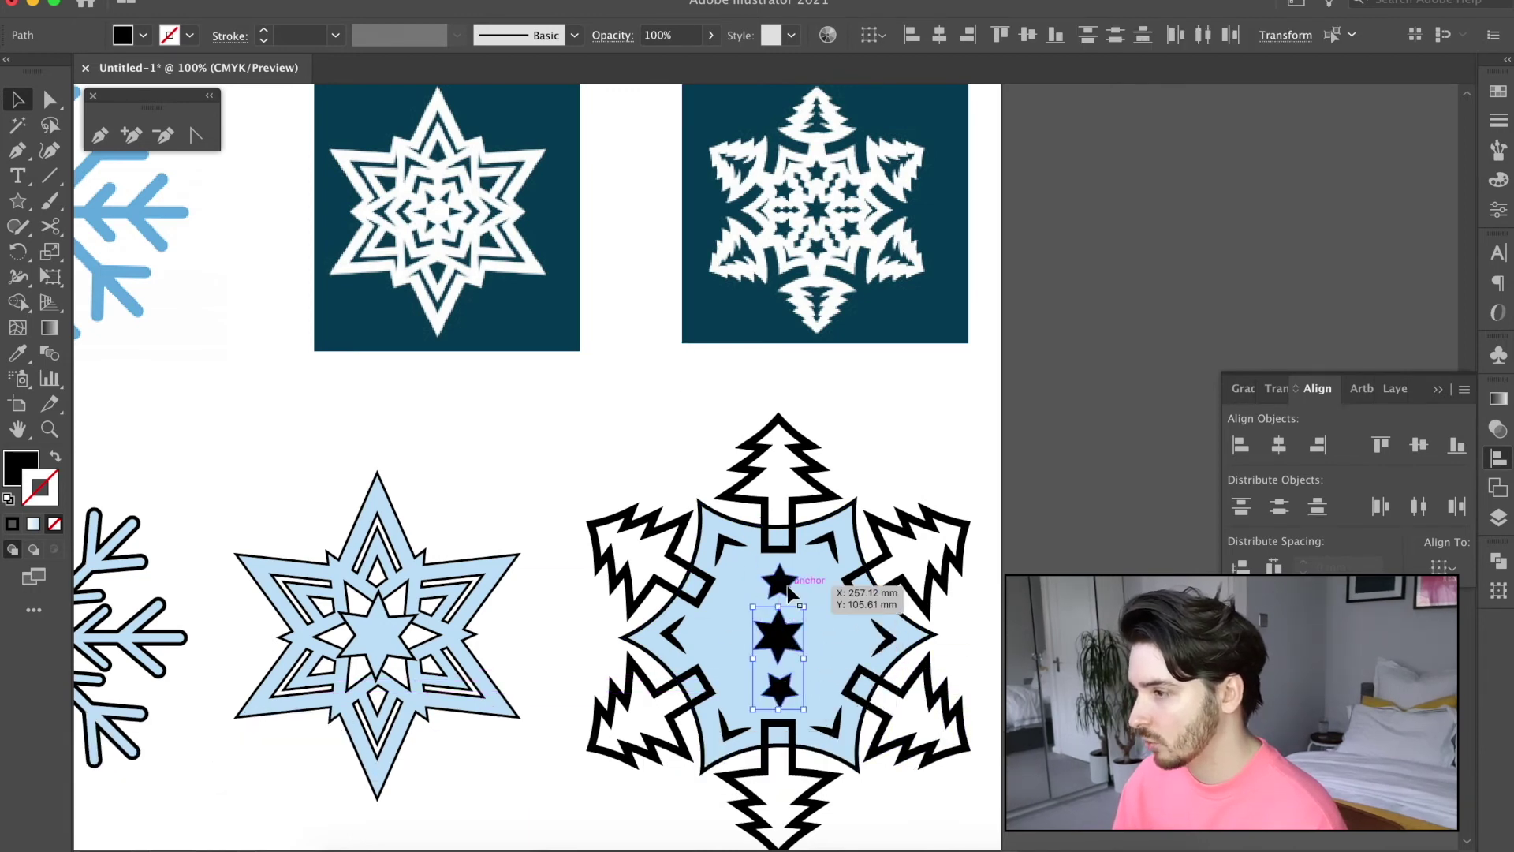
click(777, 693)
shift+click(785, 578)
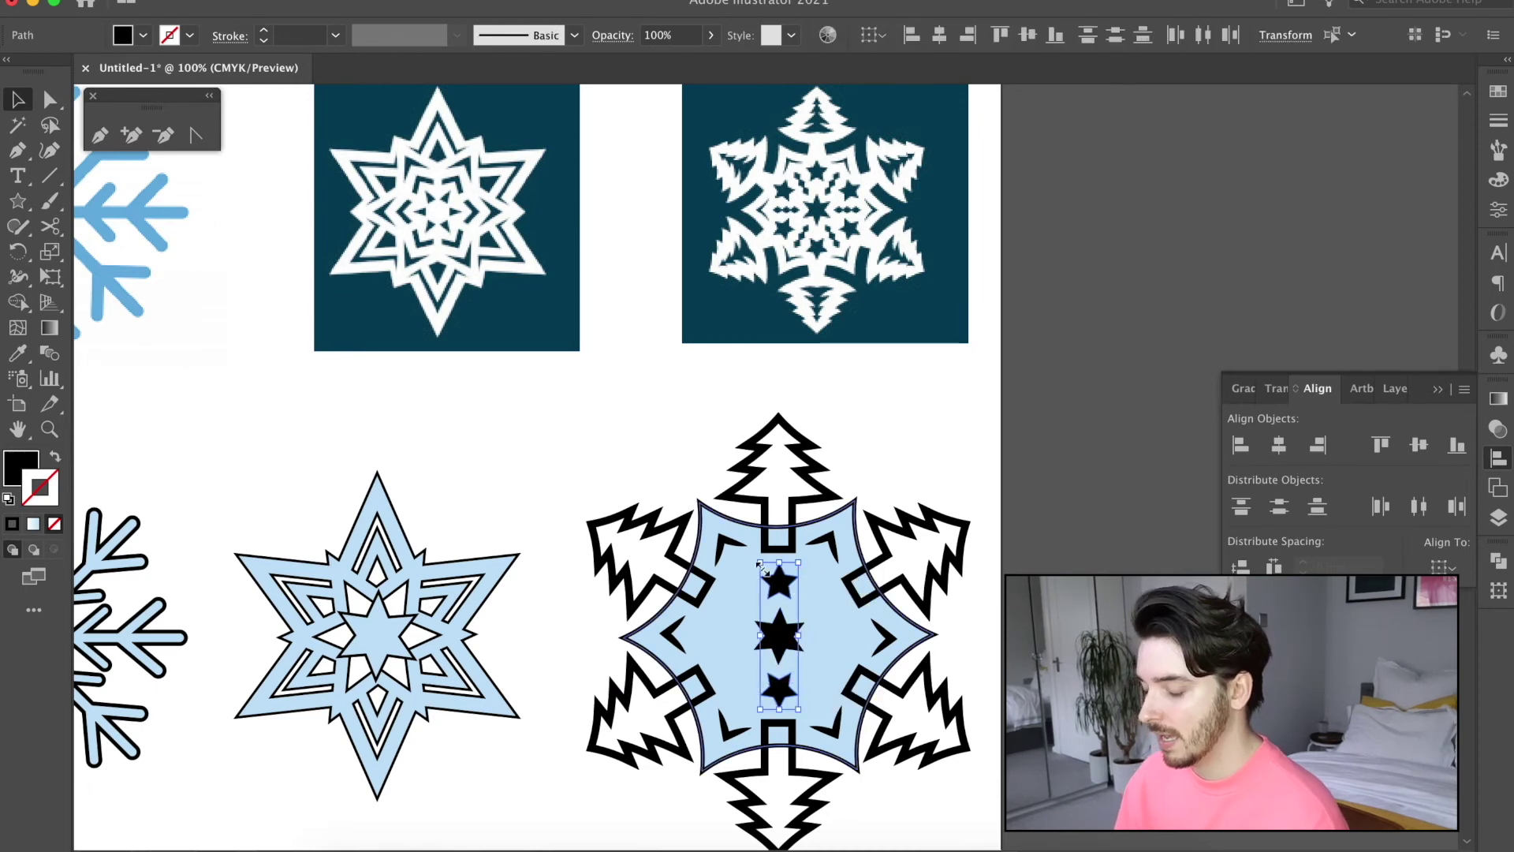
key(super+c)
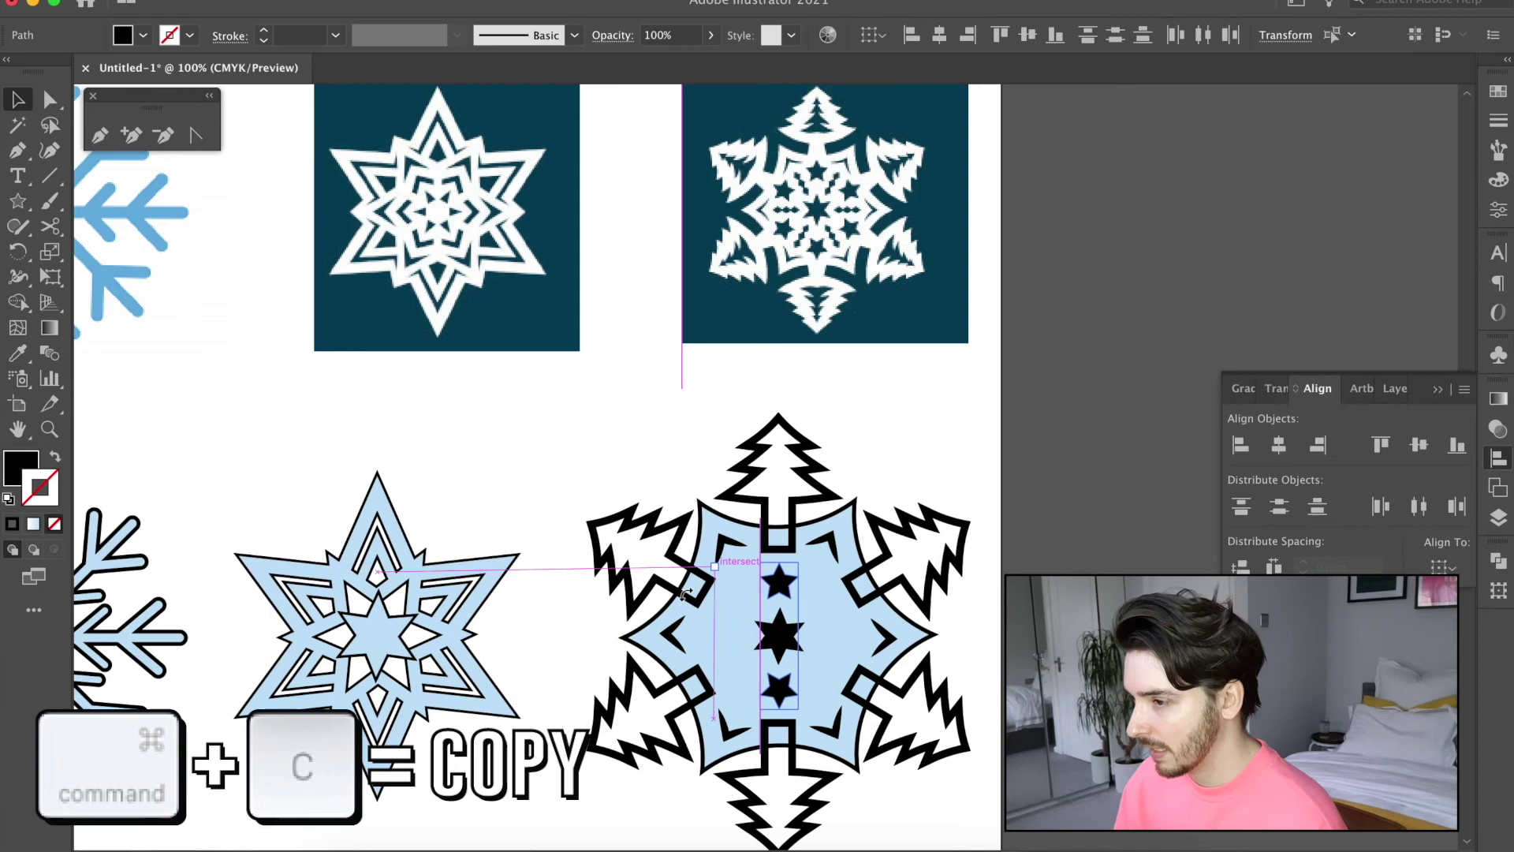
key(super+f)
drag(757, 560, 653, 624)
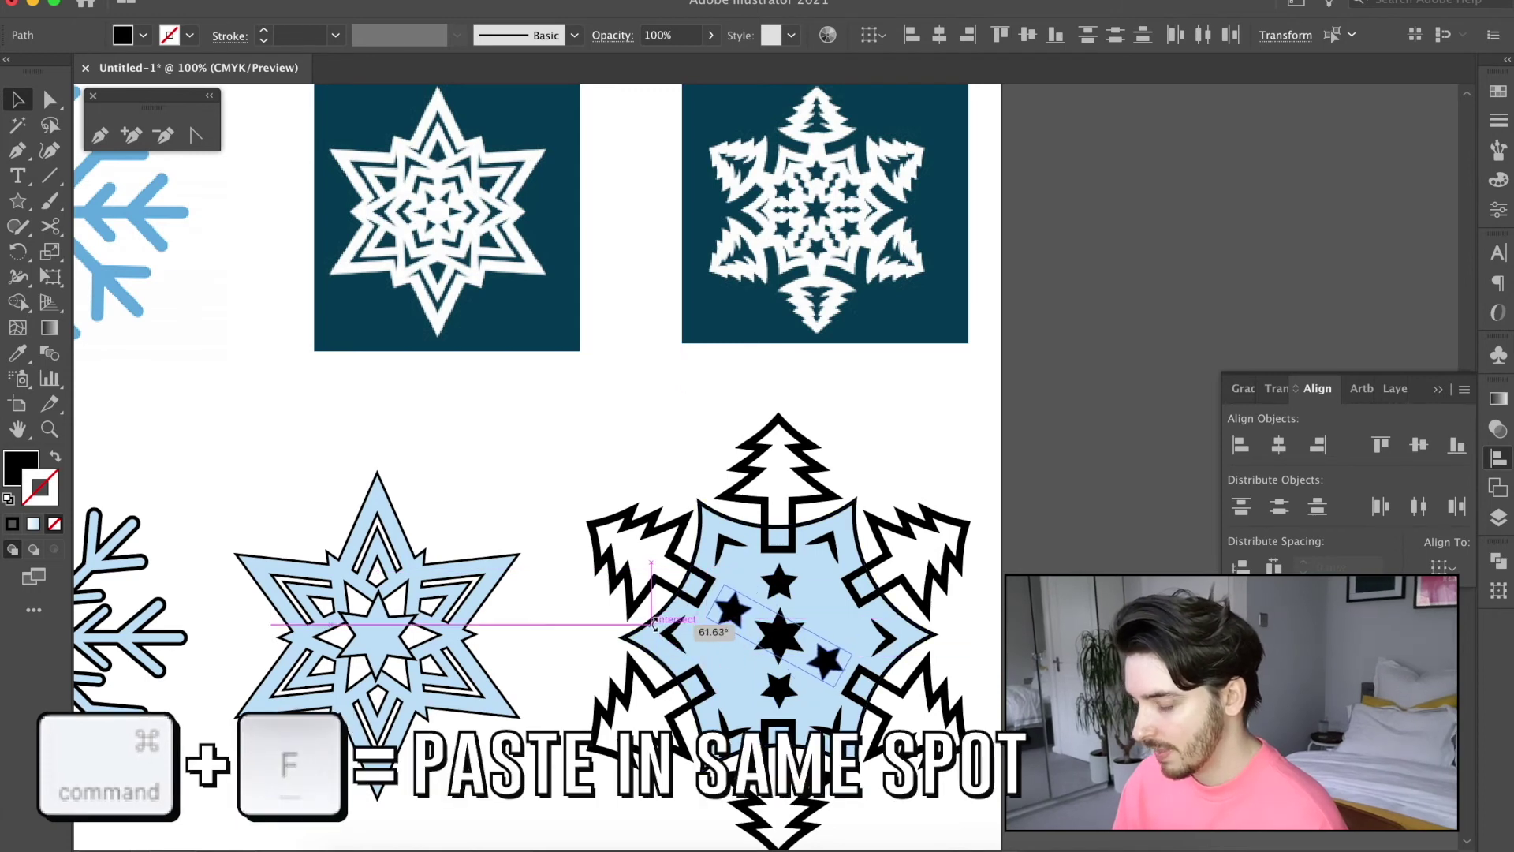
drag(653, 623, 653, 620)
- Copy the rotated star pair in place and reflect it to complete the ring of six stars
key(super+c)
key(super+f)
right_click(735, 611)
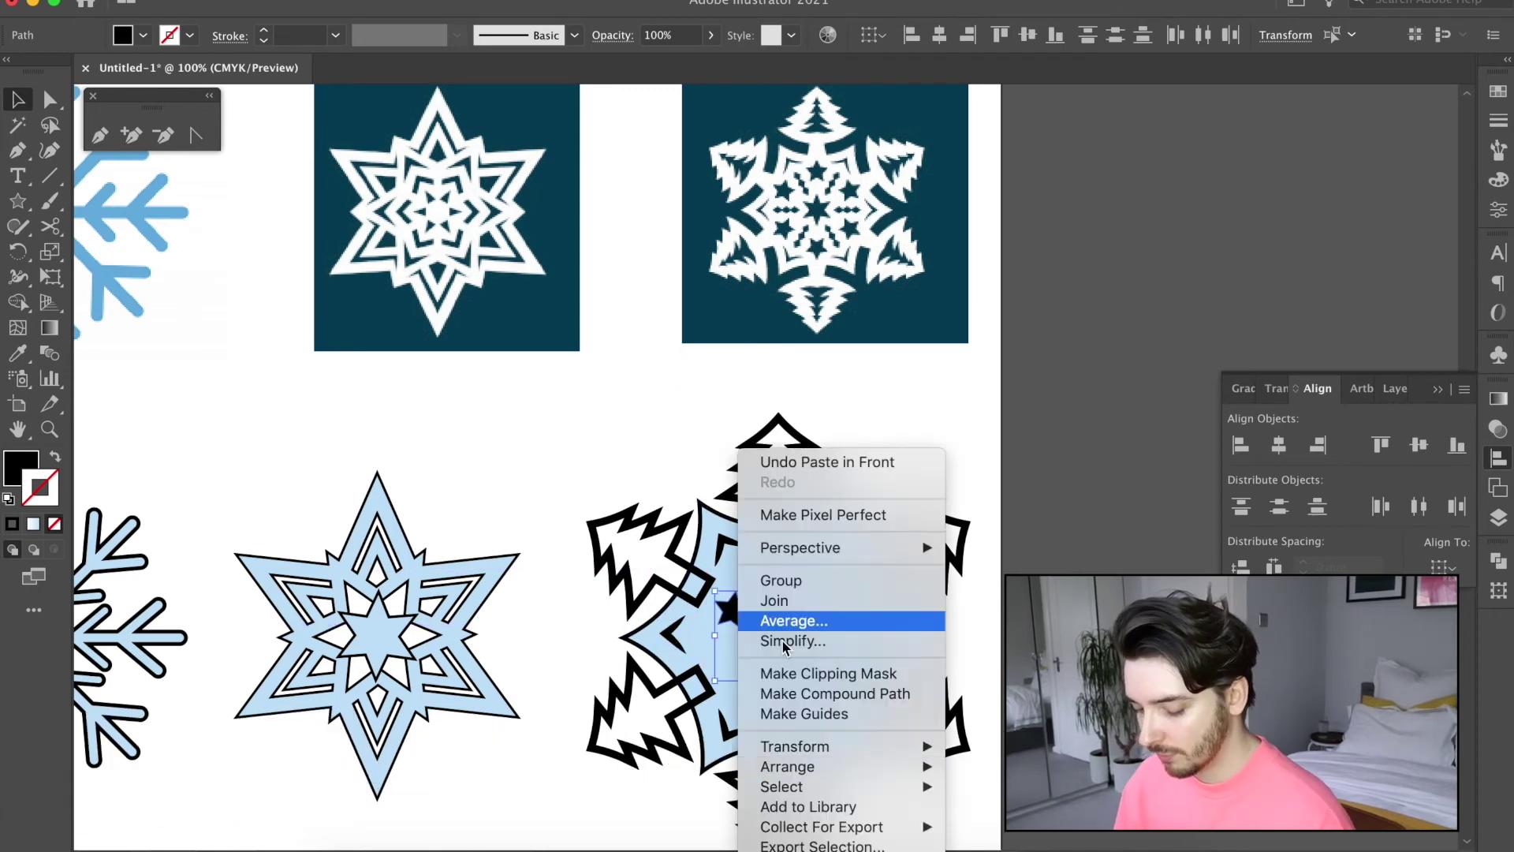
mouse_move(797, 744)
click(986, 732)
click(865, 565)
key(super+shift+a)
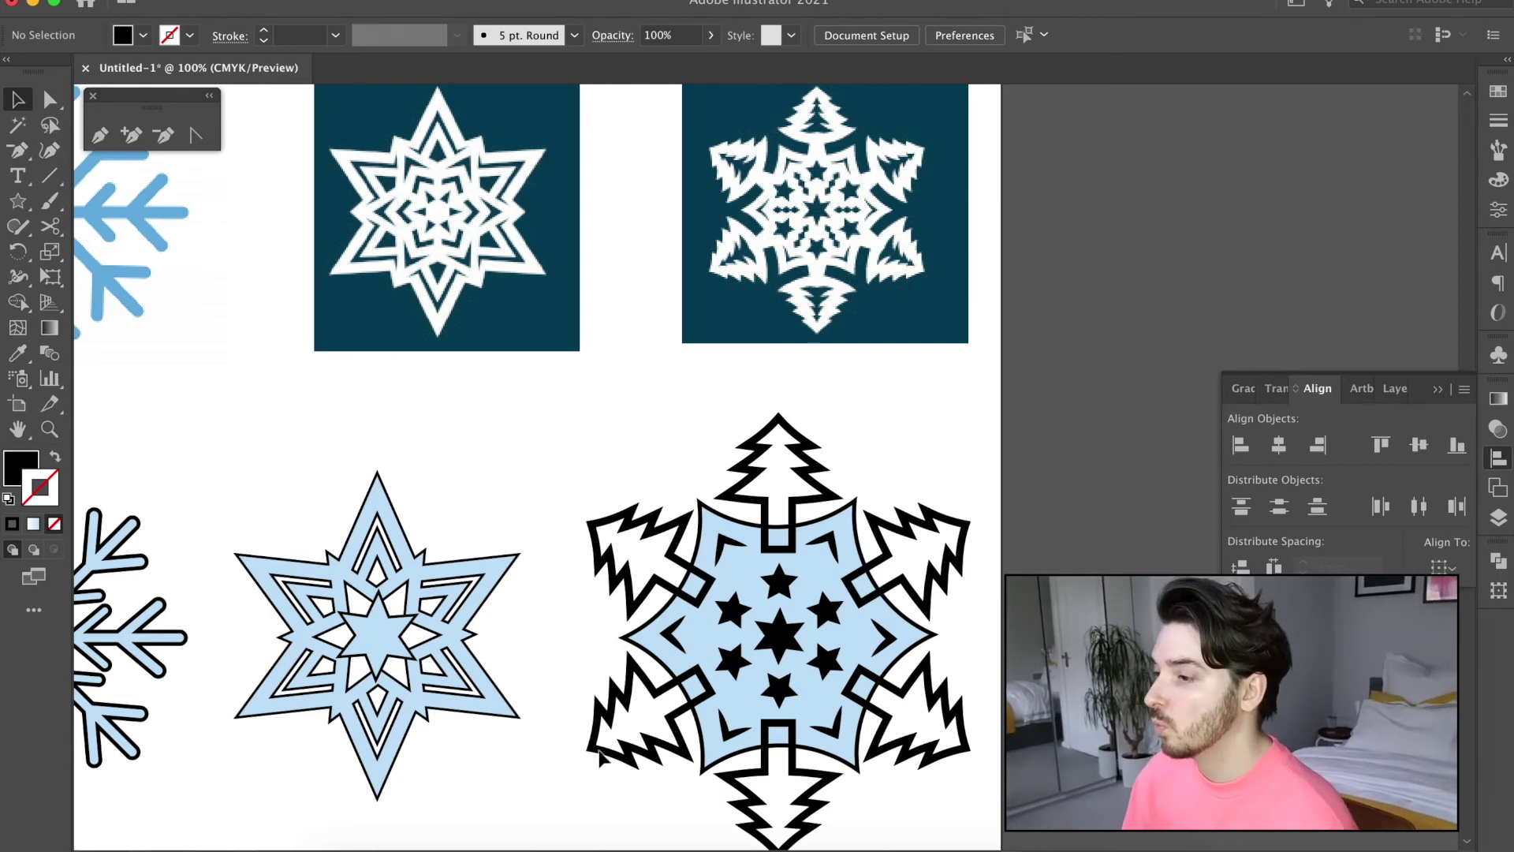
- Select the tree outlines together with the curved star and unite them into one shape
scroll(723, 511, down, 3)
click(669, 473)
click(521, 342)
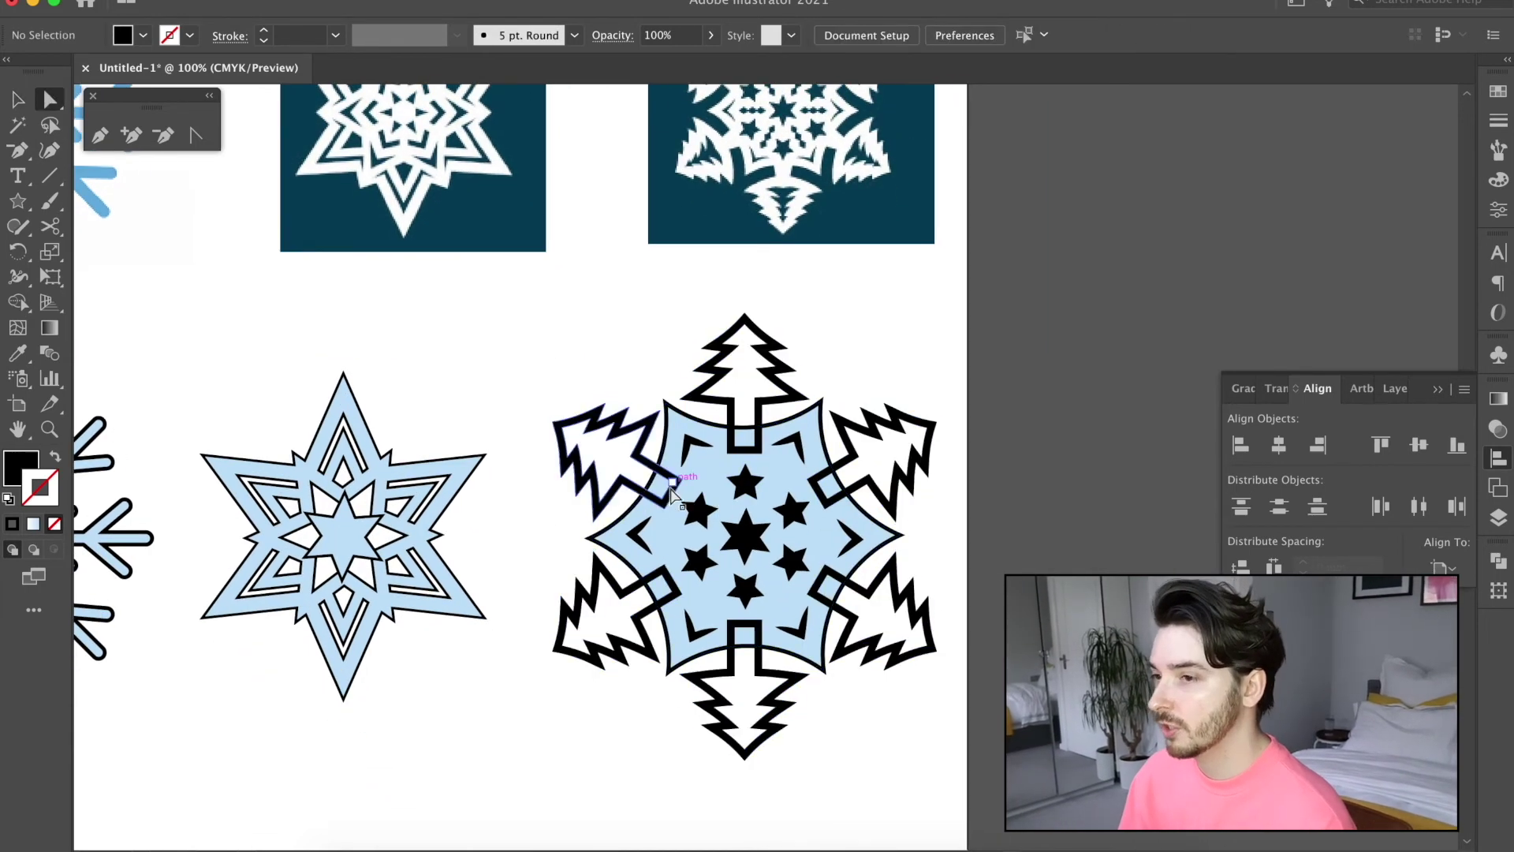
click(829, 511)
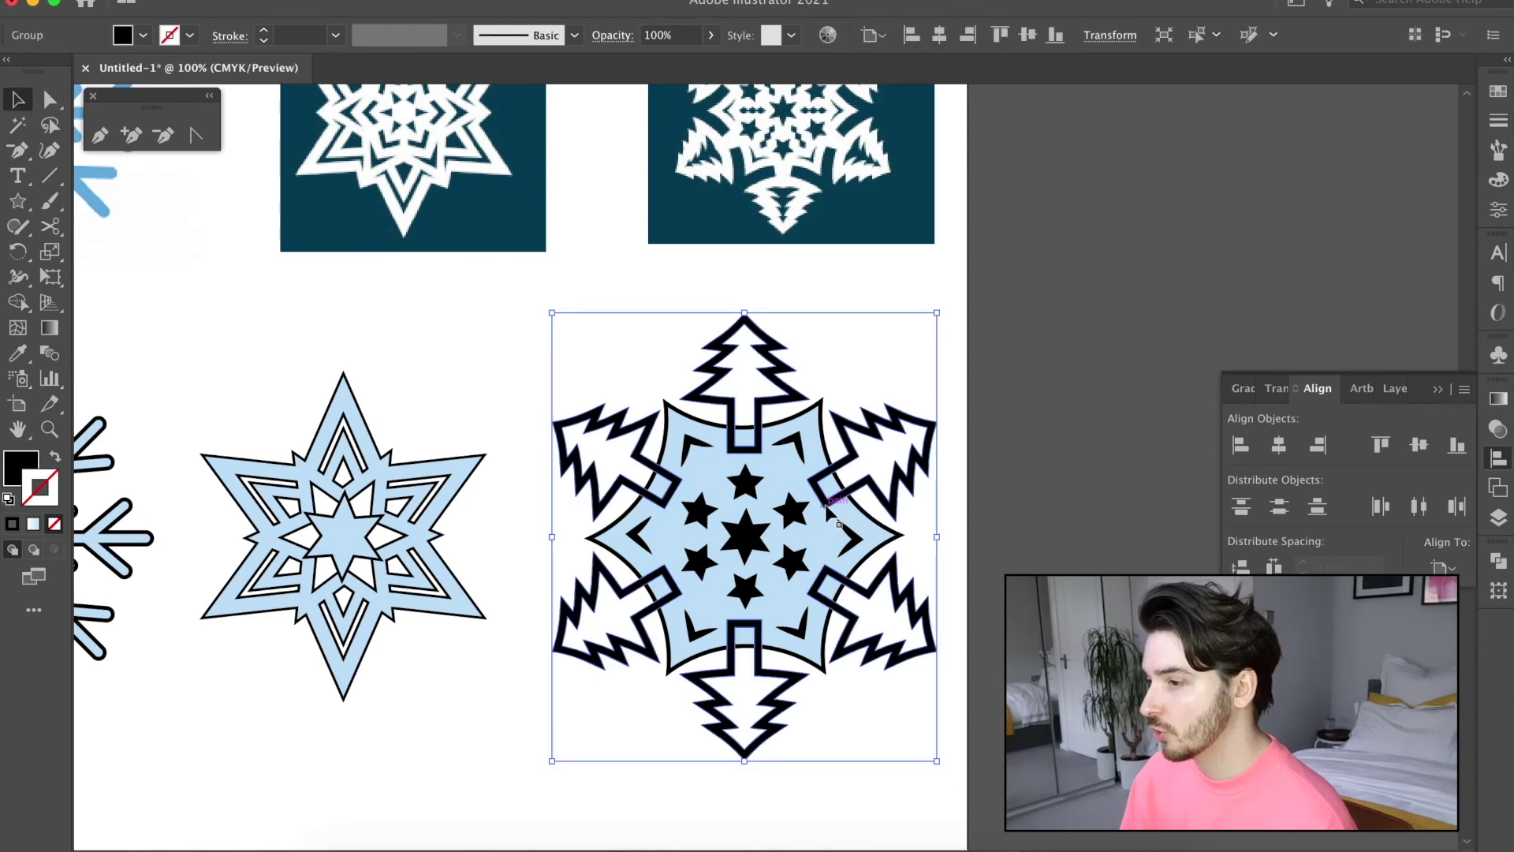
key(super+shift+g)
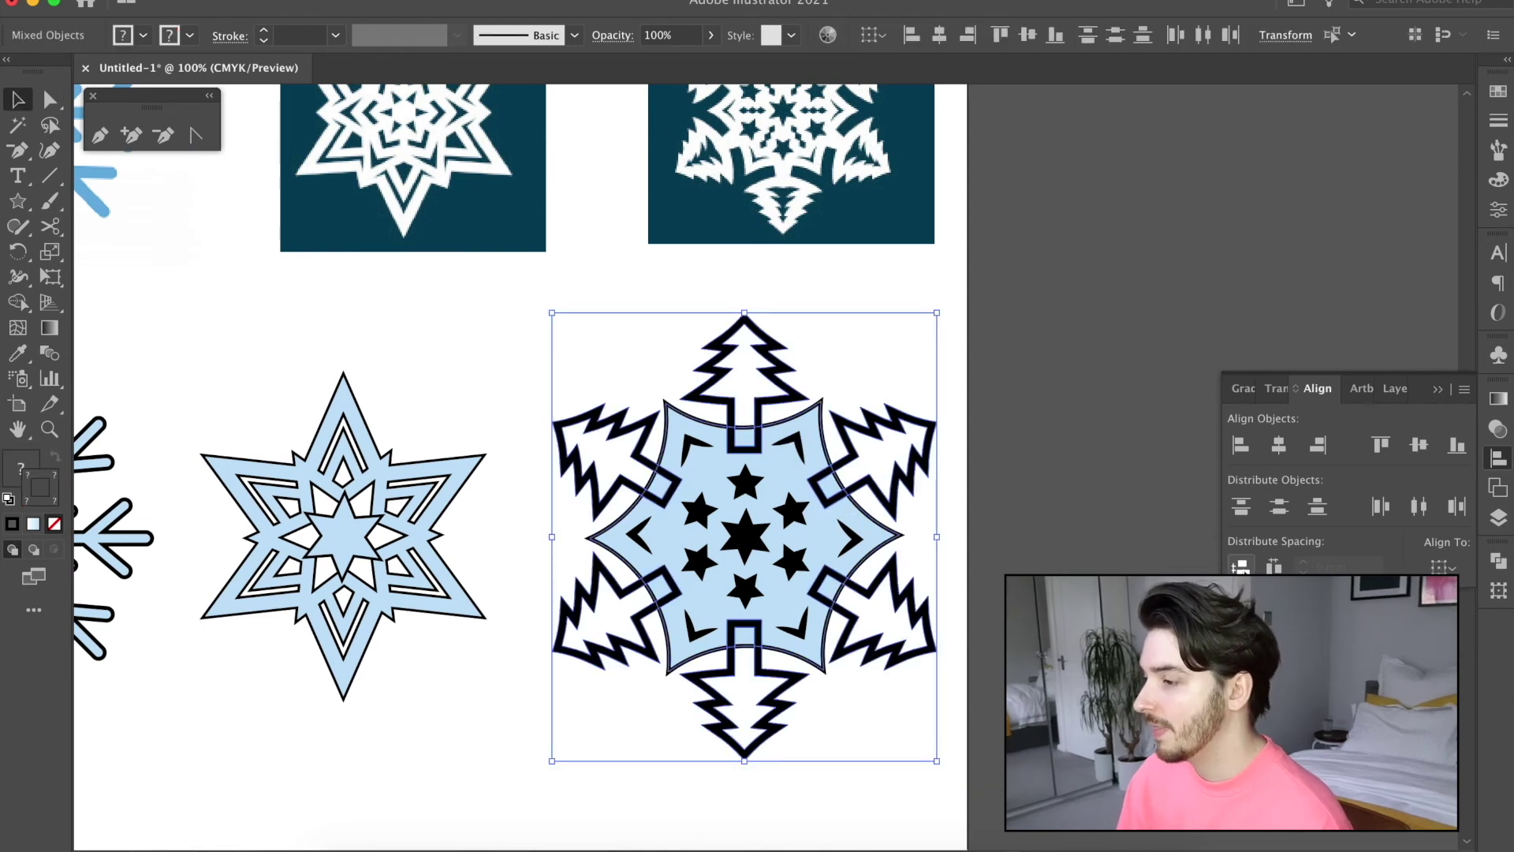
click(1498, 559)
click(1241, 606)
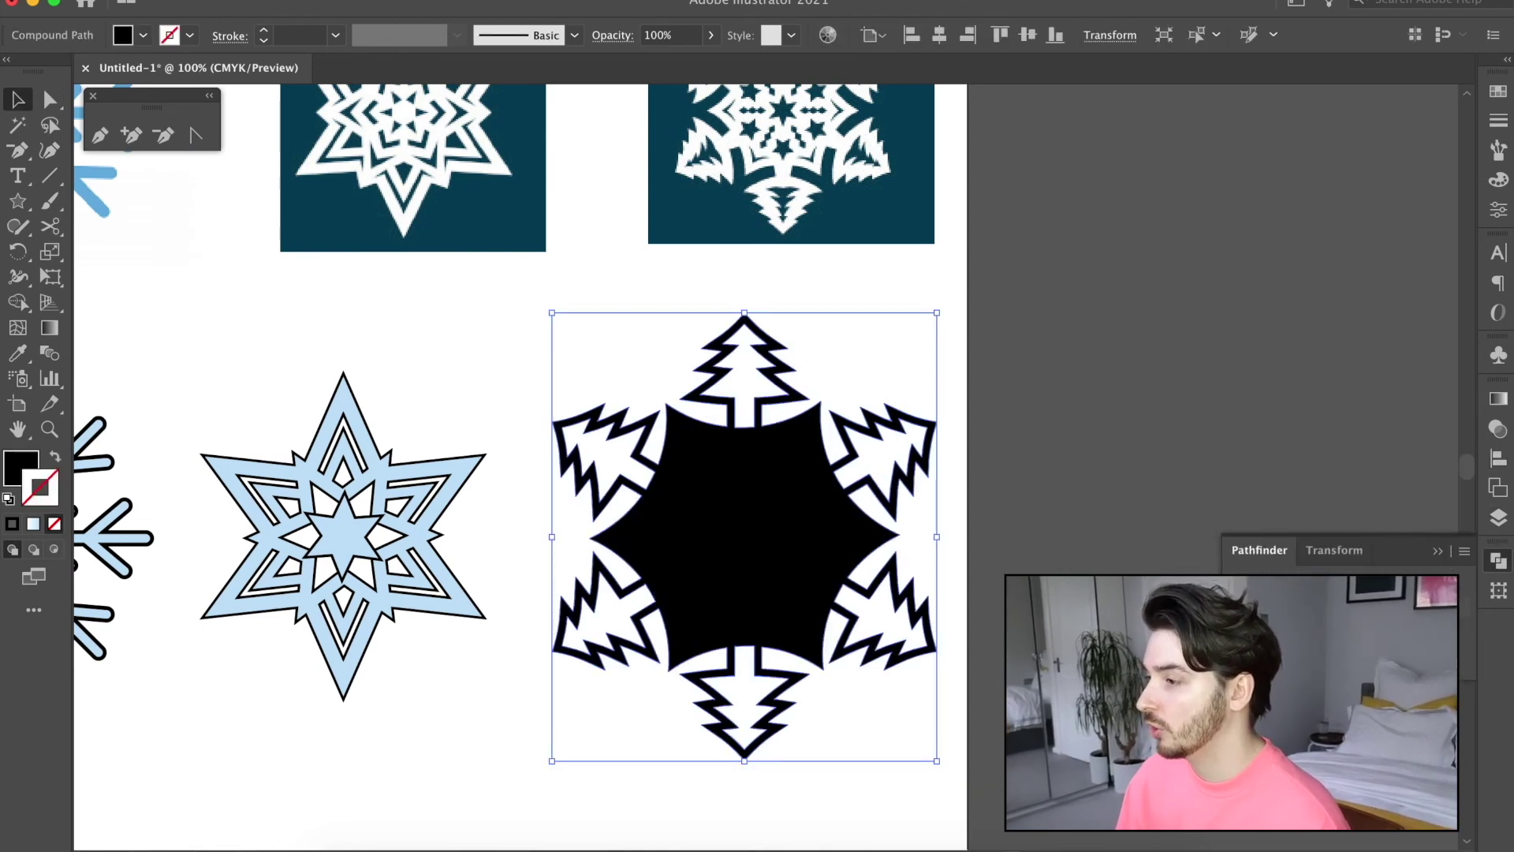
- Give the united snowflake the default white fill and 1 pt black stroke and send it behind the stars and chevrons
click(793, 512)
click(605, 306)
click(774, 392)
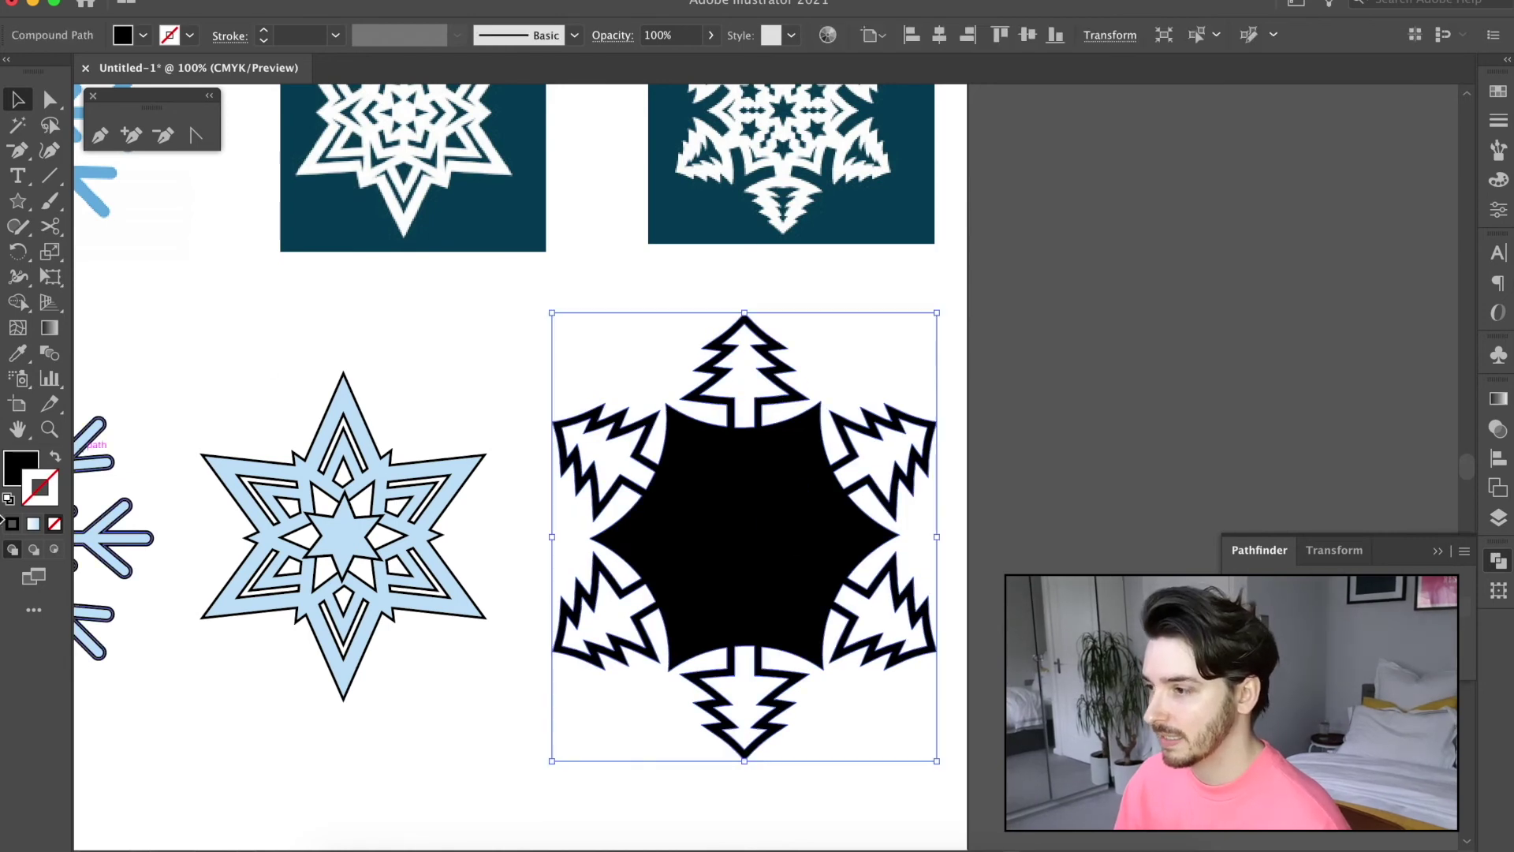
click(7, 500)
key(super+bracketleft)
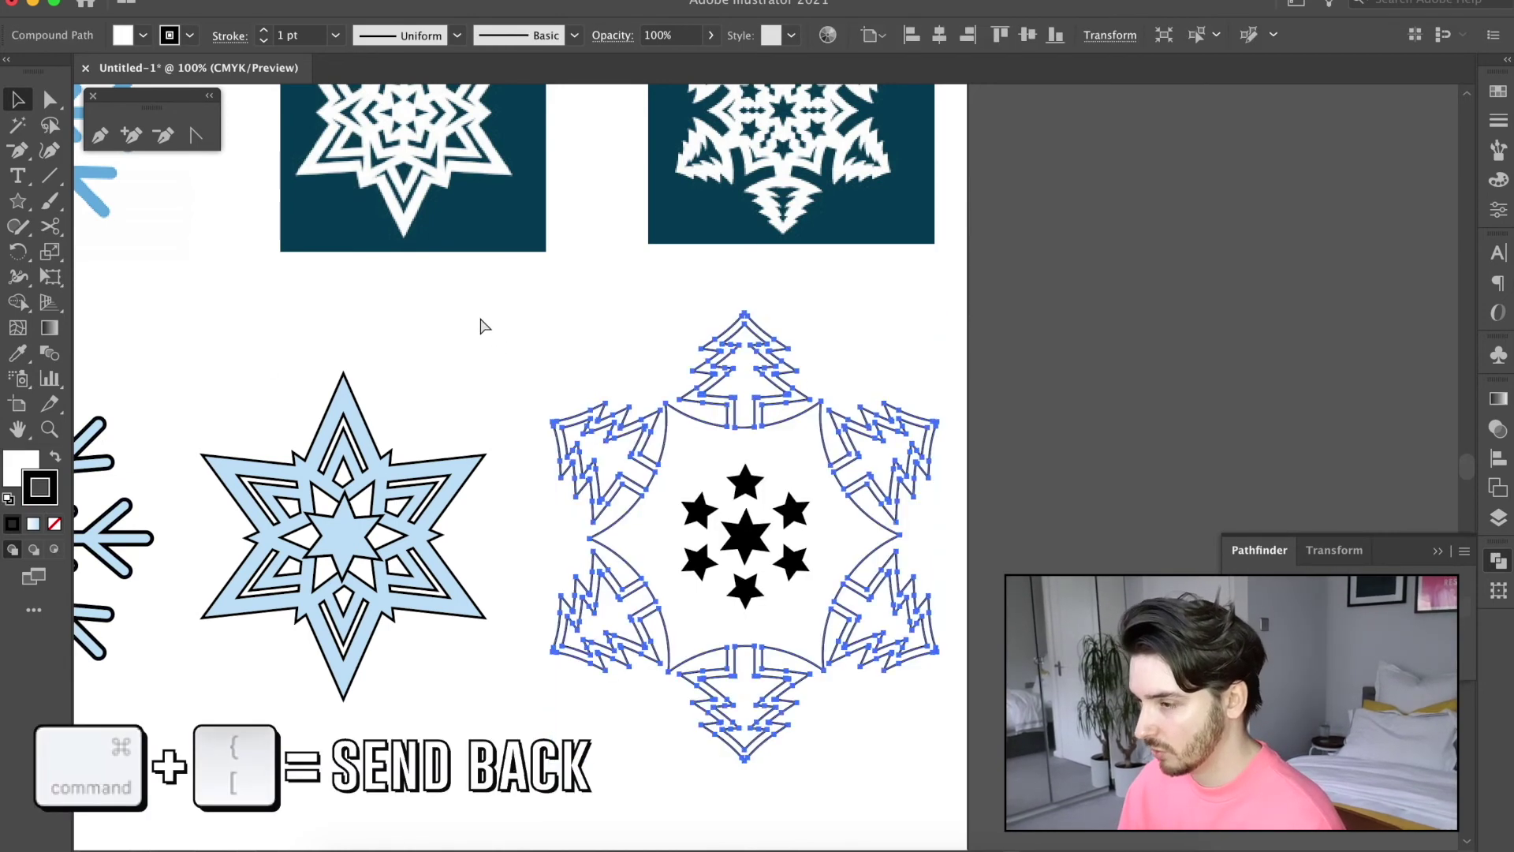
key(super+bracketleft)
- Select the snowflake with all its stars and chevrons and combine them into a compound path
click(484, 326)
click(697, 447)
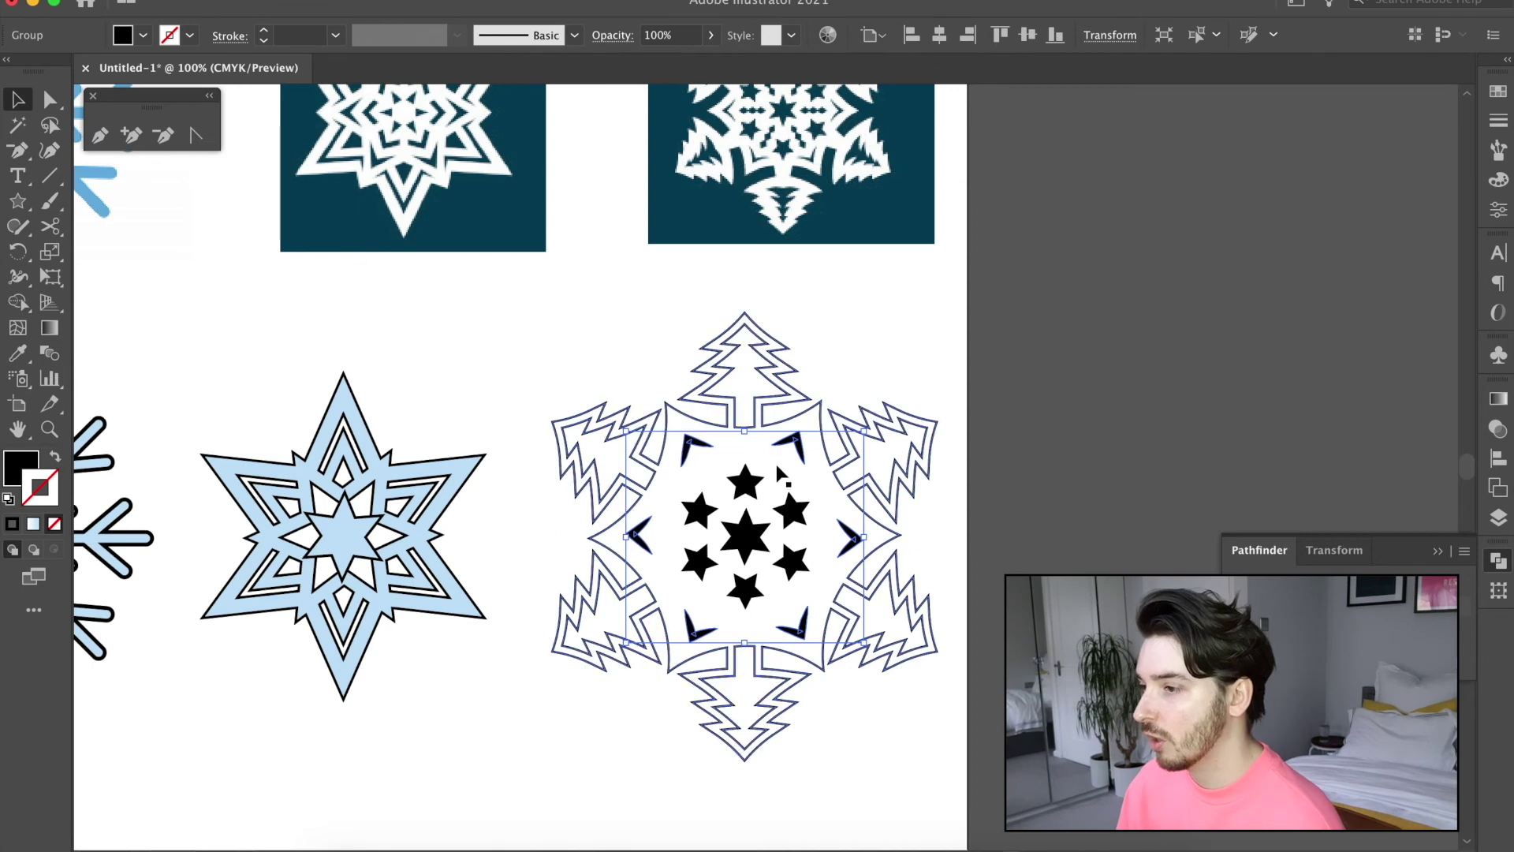
shift+click(791, 510)
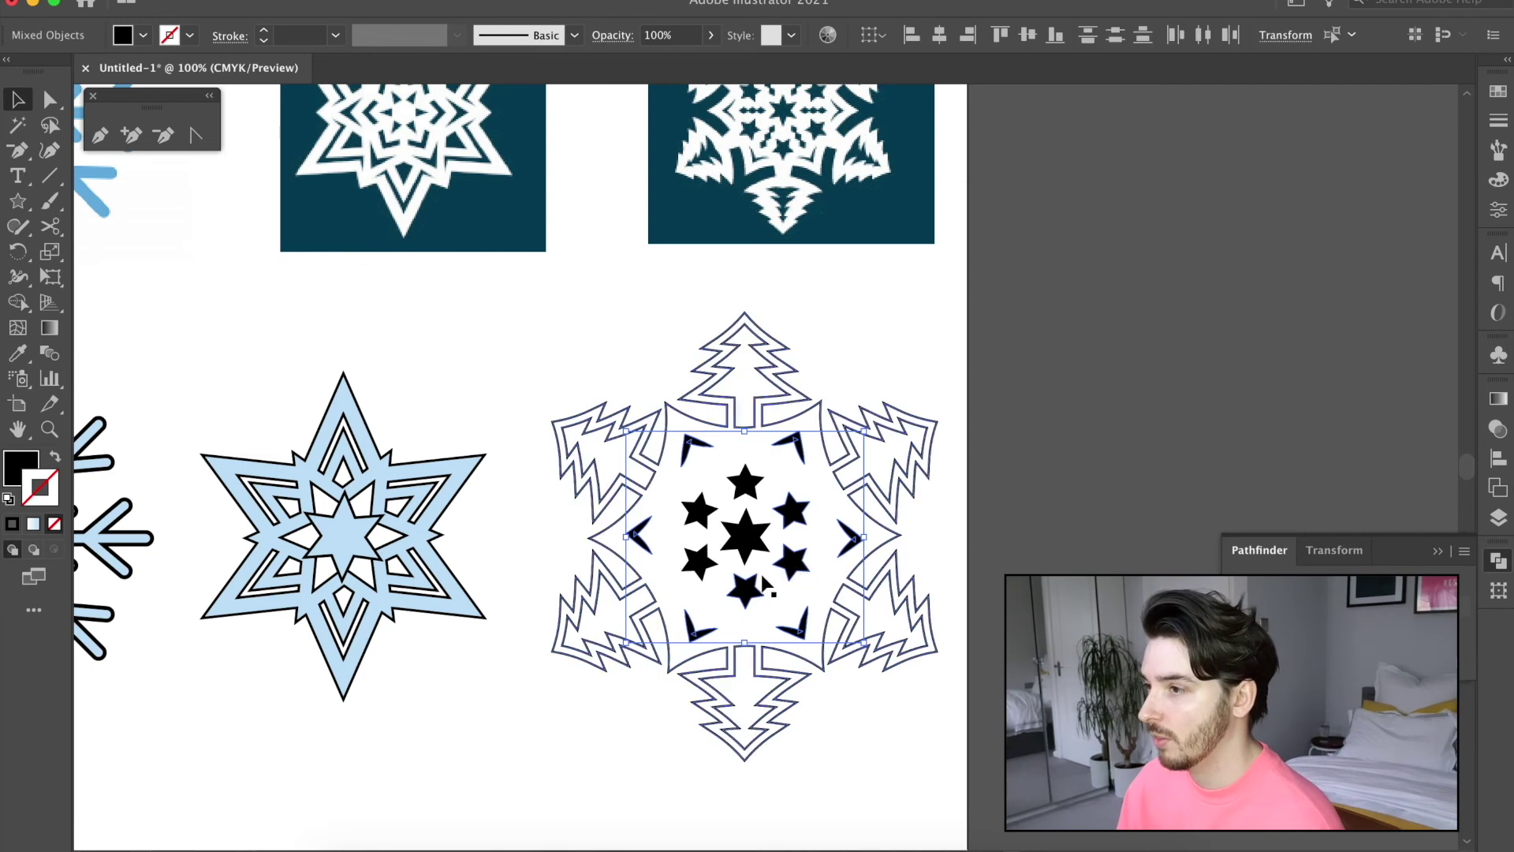
click(529, 359)
drag(529, 359, 913, 686)
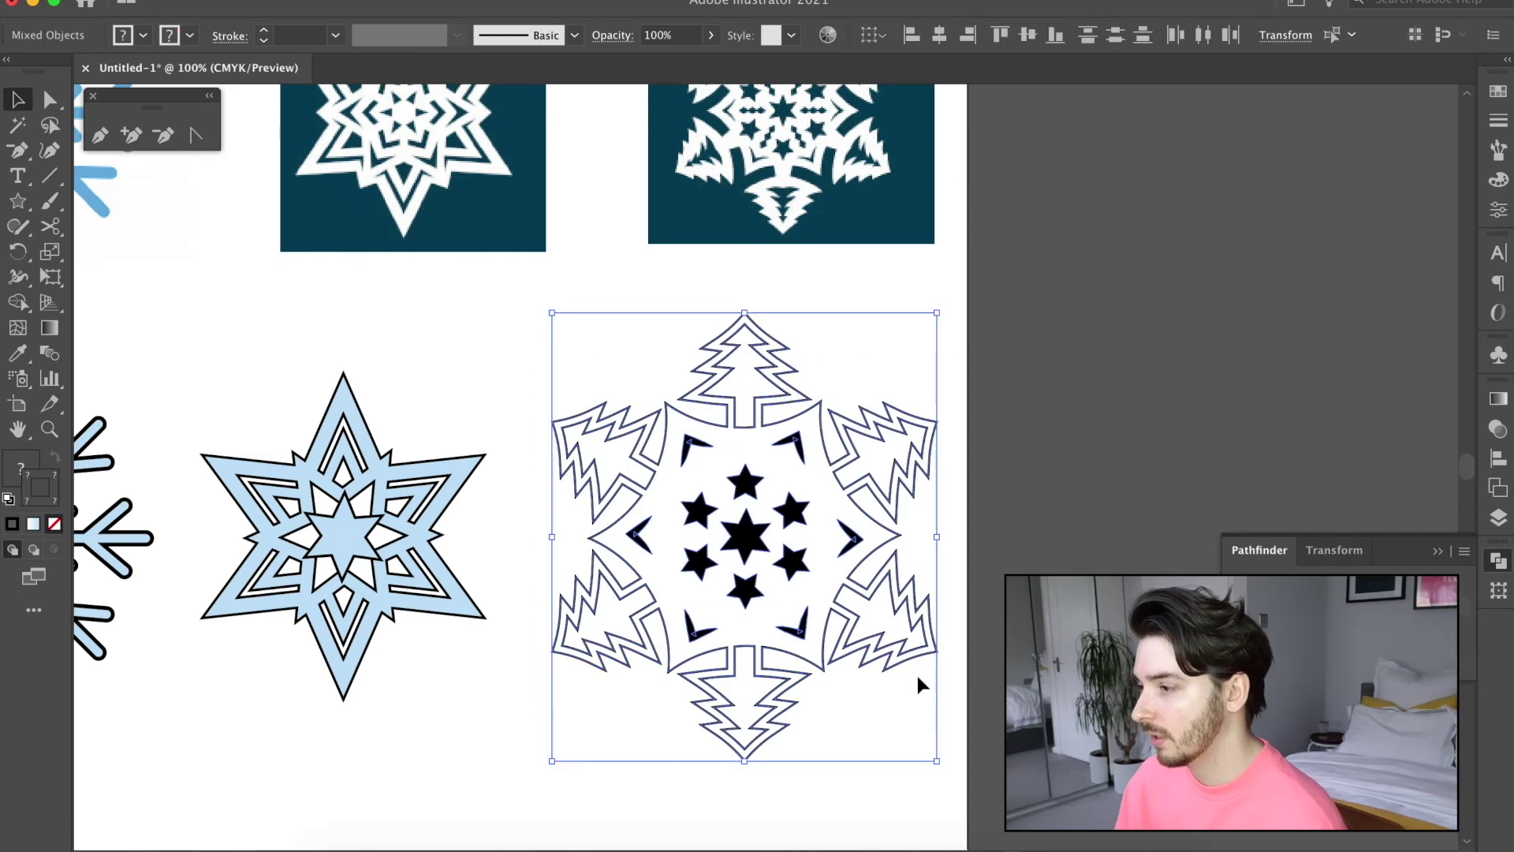
key(super+8)
- Copy the third snowflake's light blue fill and black stroke onto the compound snowflake
key(i)
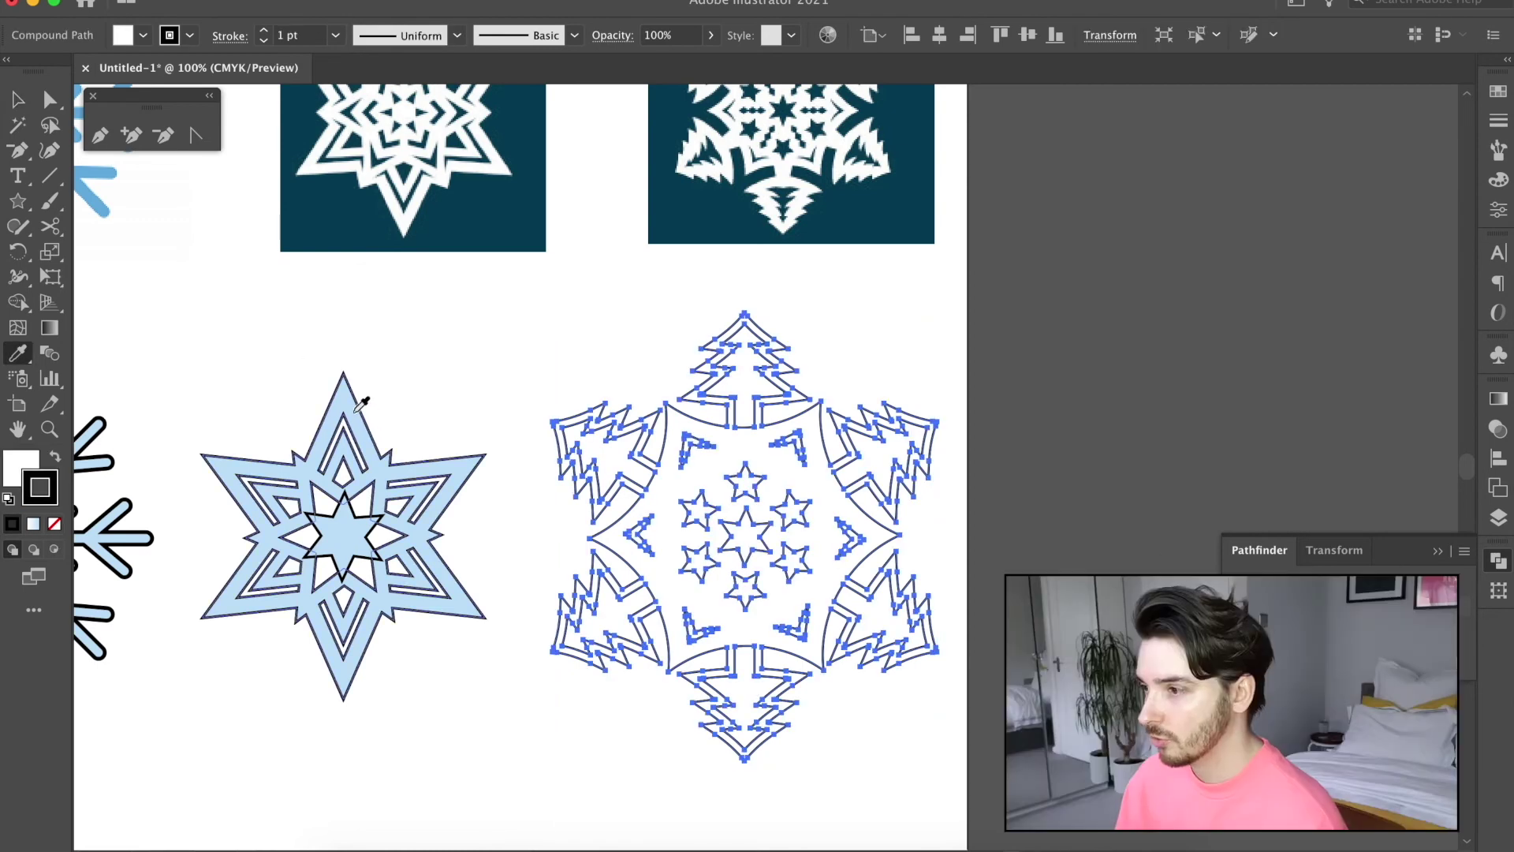
click(360, 404)
click(17, 100)
click(462, 340)
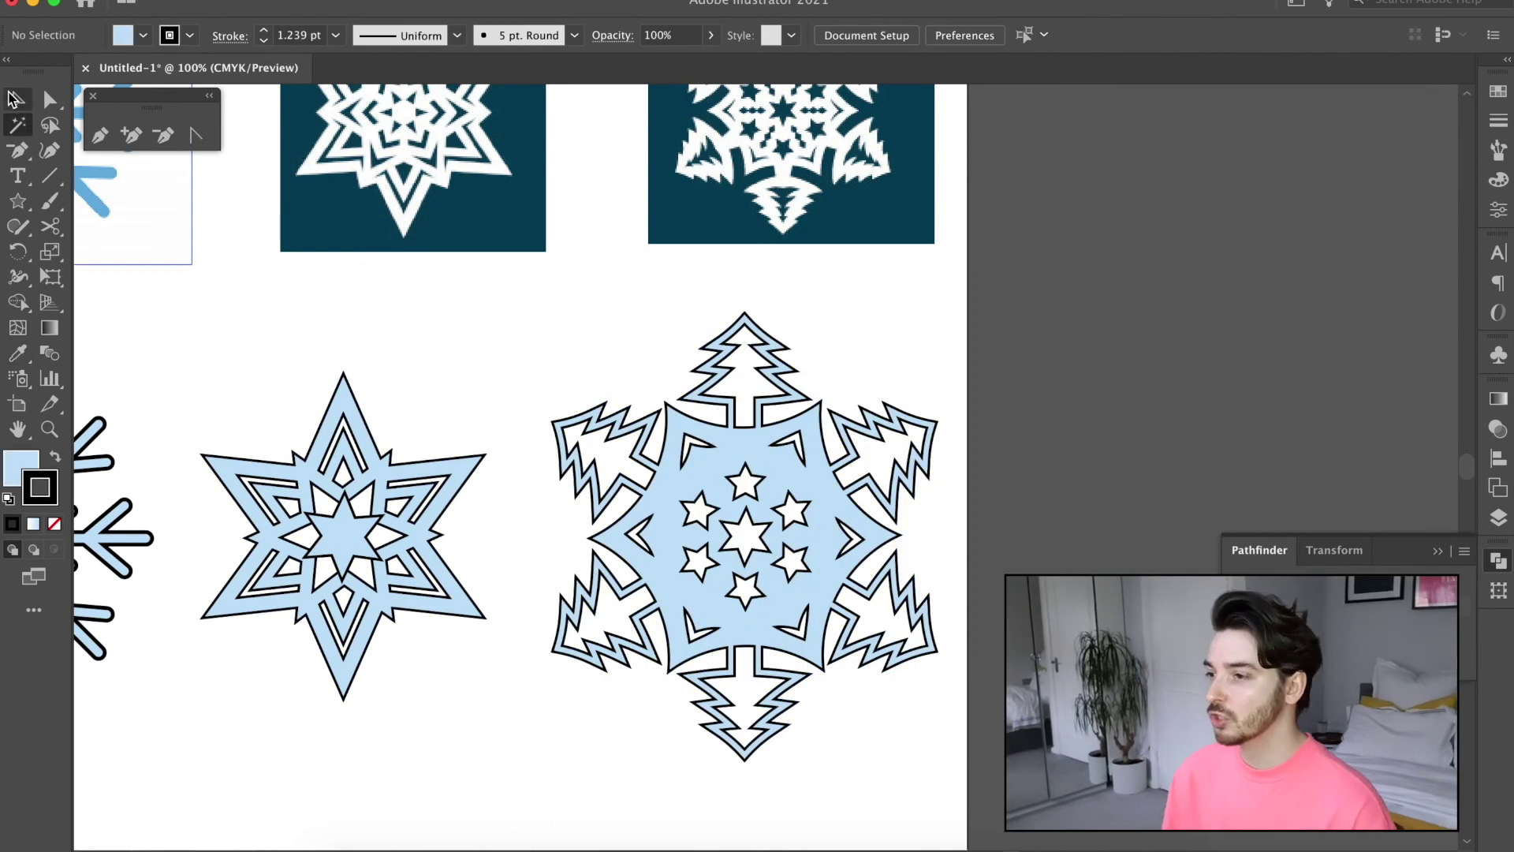
- Scale the fourth snowflake down proportionally and line it up in the row with the other three
click(748, 748)
drag(745, 762, 750, 599)
drag(744, 522, 882, 573)
scroll(986, 515, left, 6)
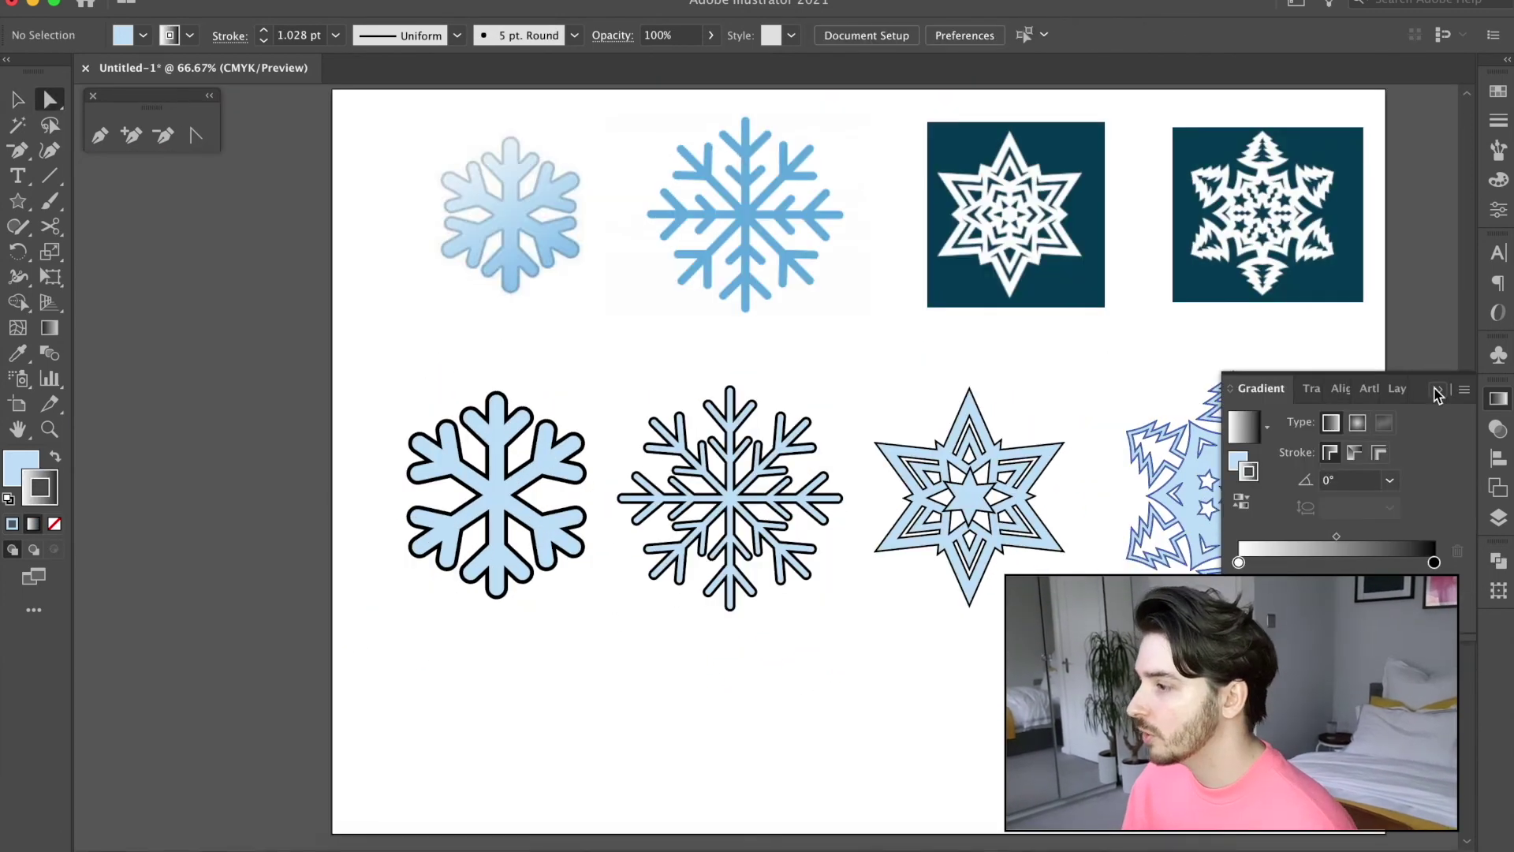
click(1437, 391)
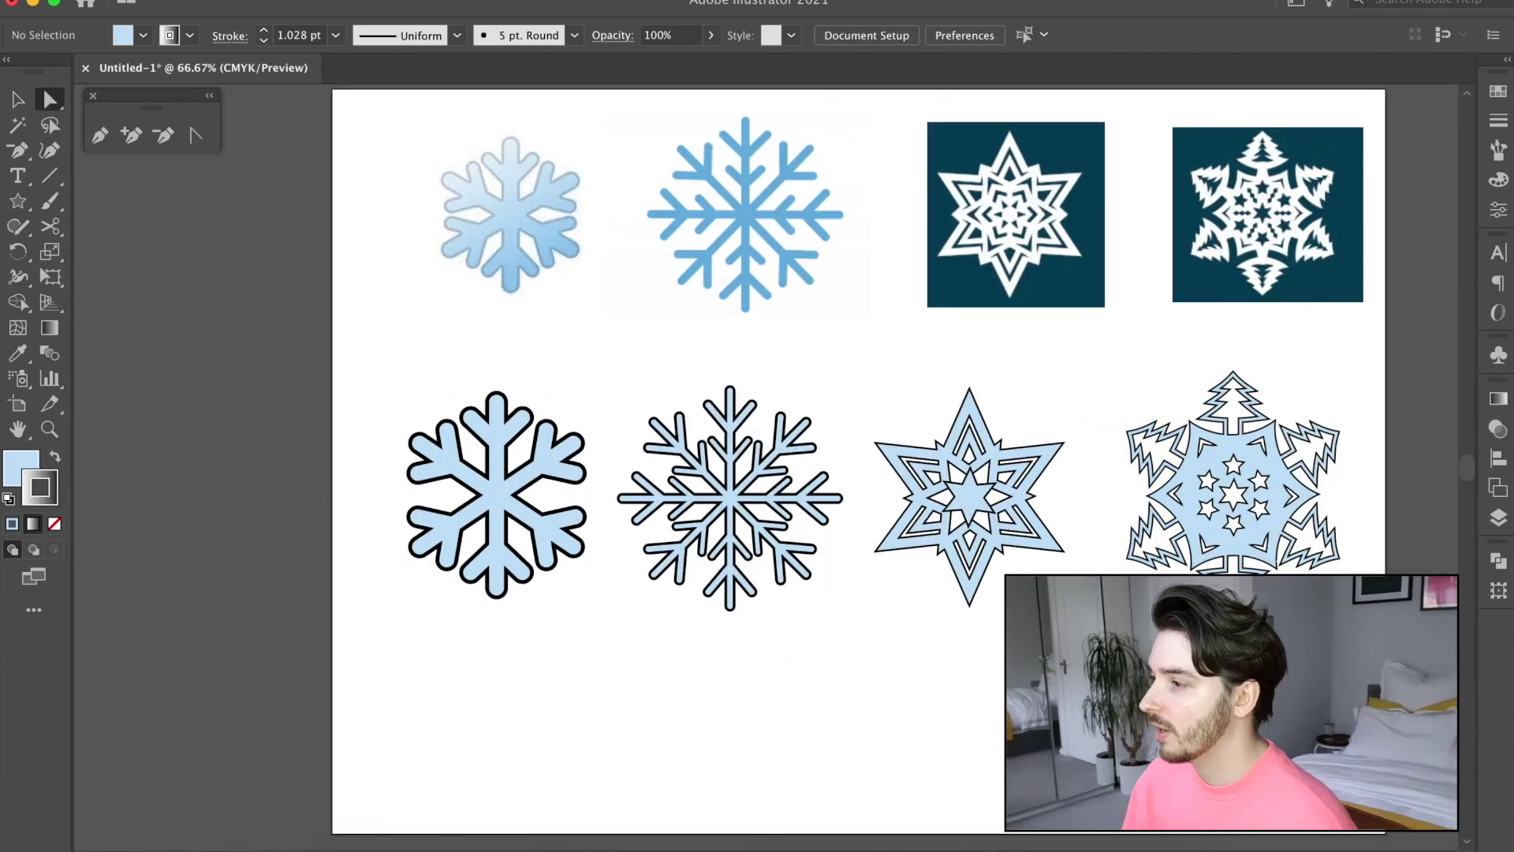
- Save the first snowflake's light blue fill as a new colour swatch
click(1497, 91)
drag(1245, 84, 1176, 123)
click(1463, 82)
click(556, 440)
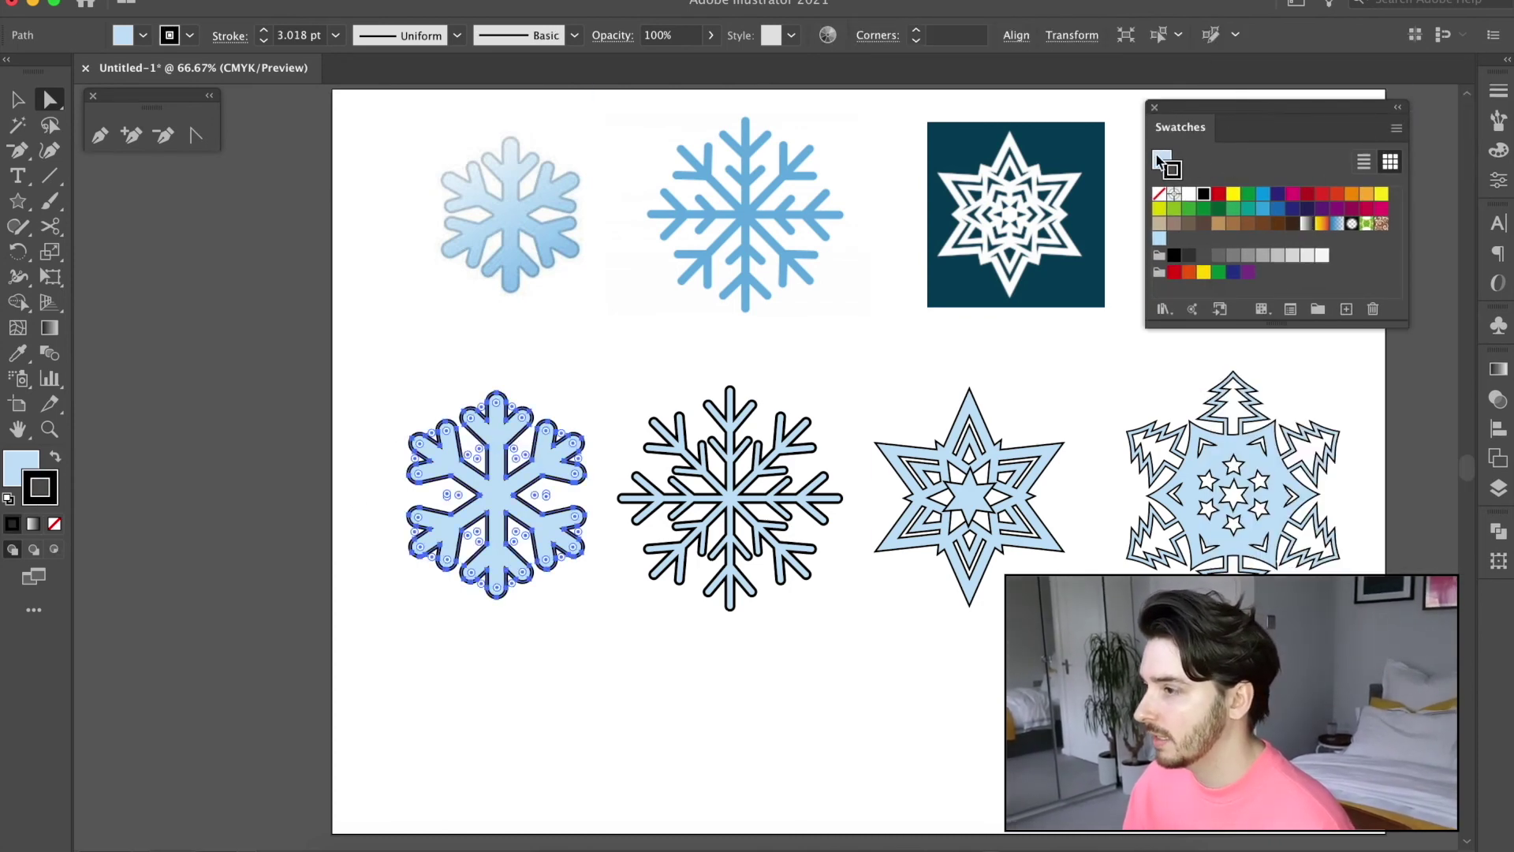
drag(1161, 159, 1188, 240)
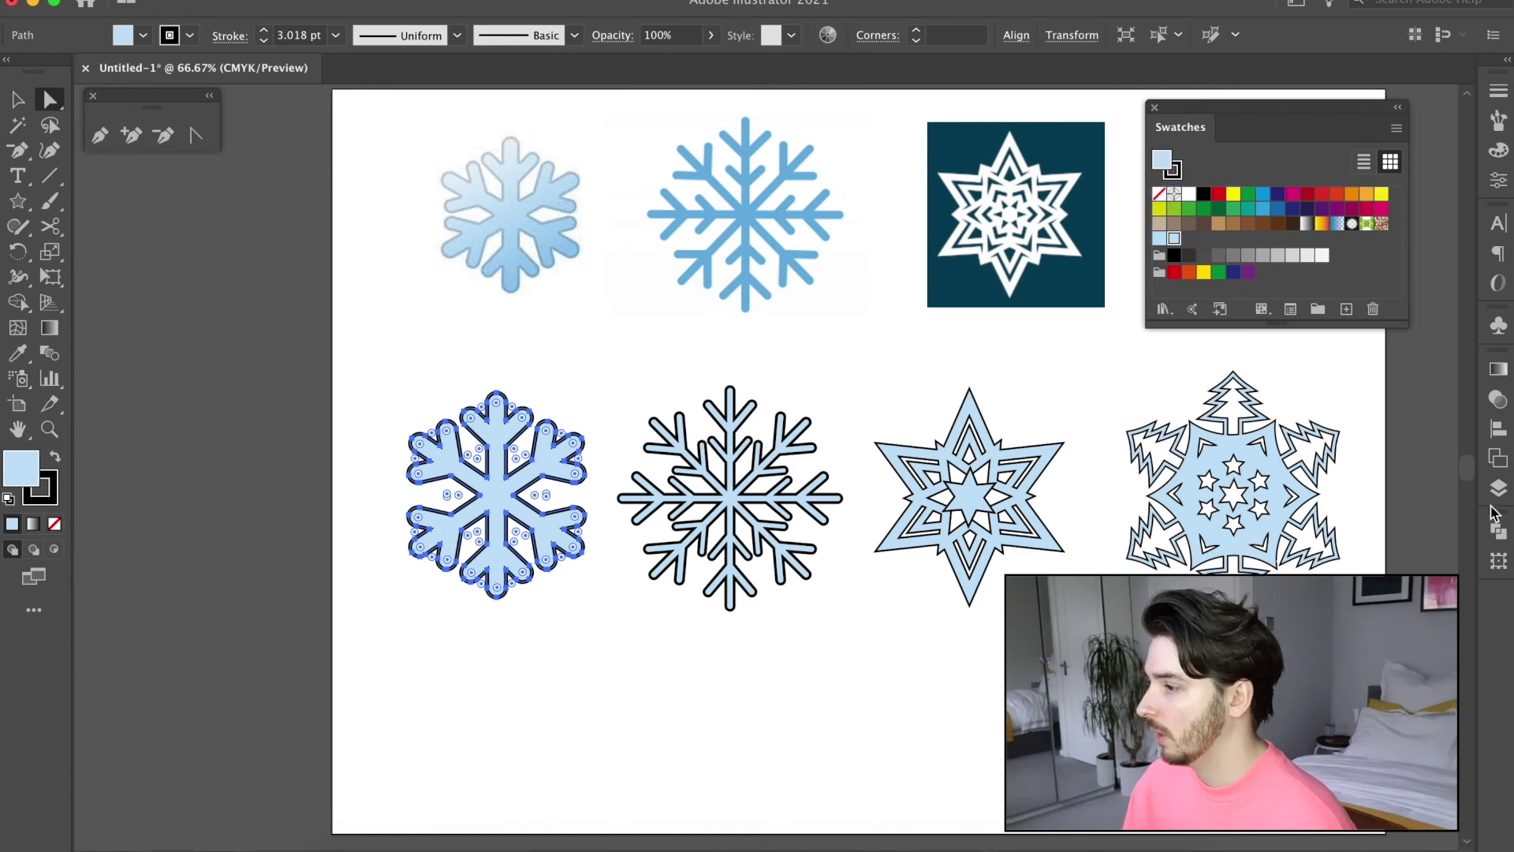
- Fill the first snowflake with a linear gradient from white to light blue, using the saved swatch as the end colour
click(1498, 368)
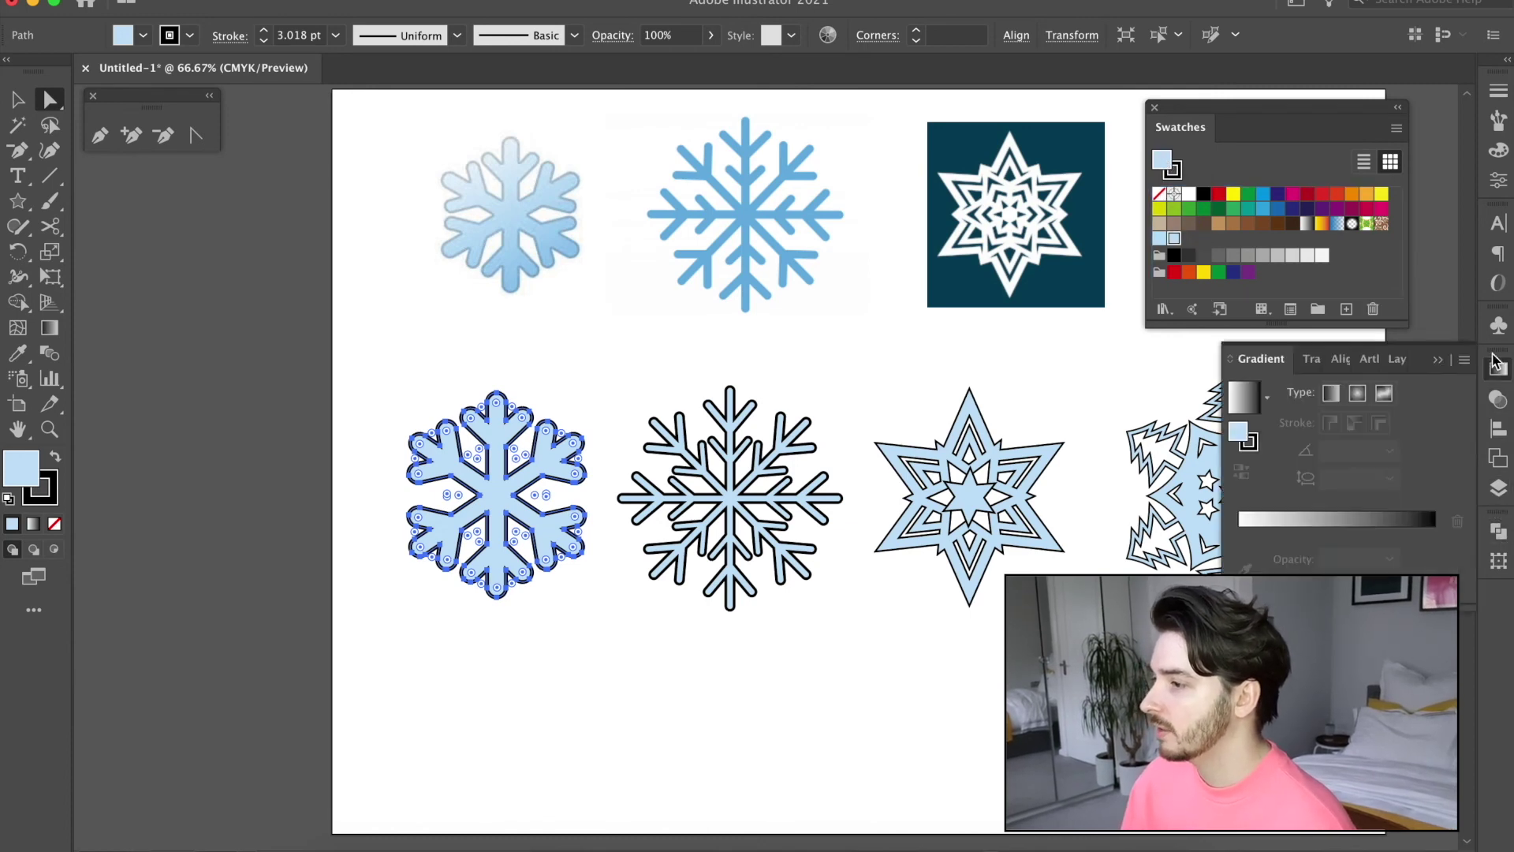
click(1341, 519)
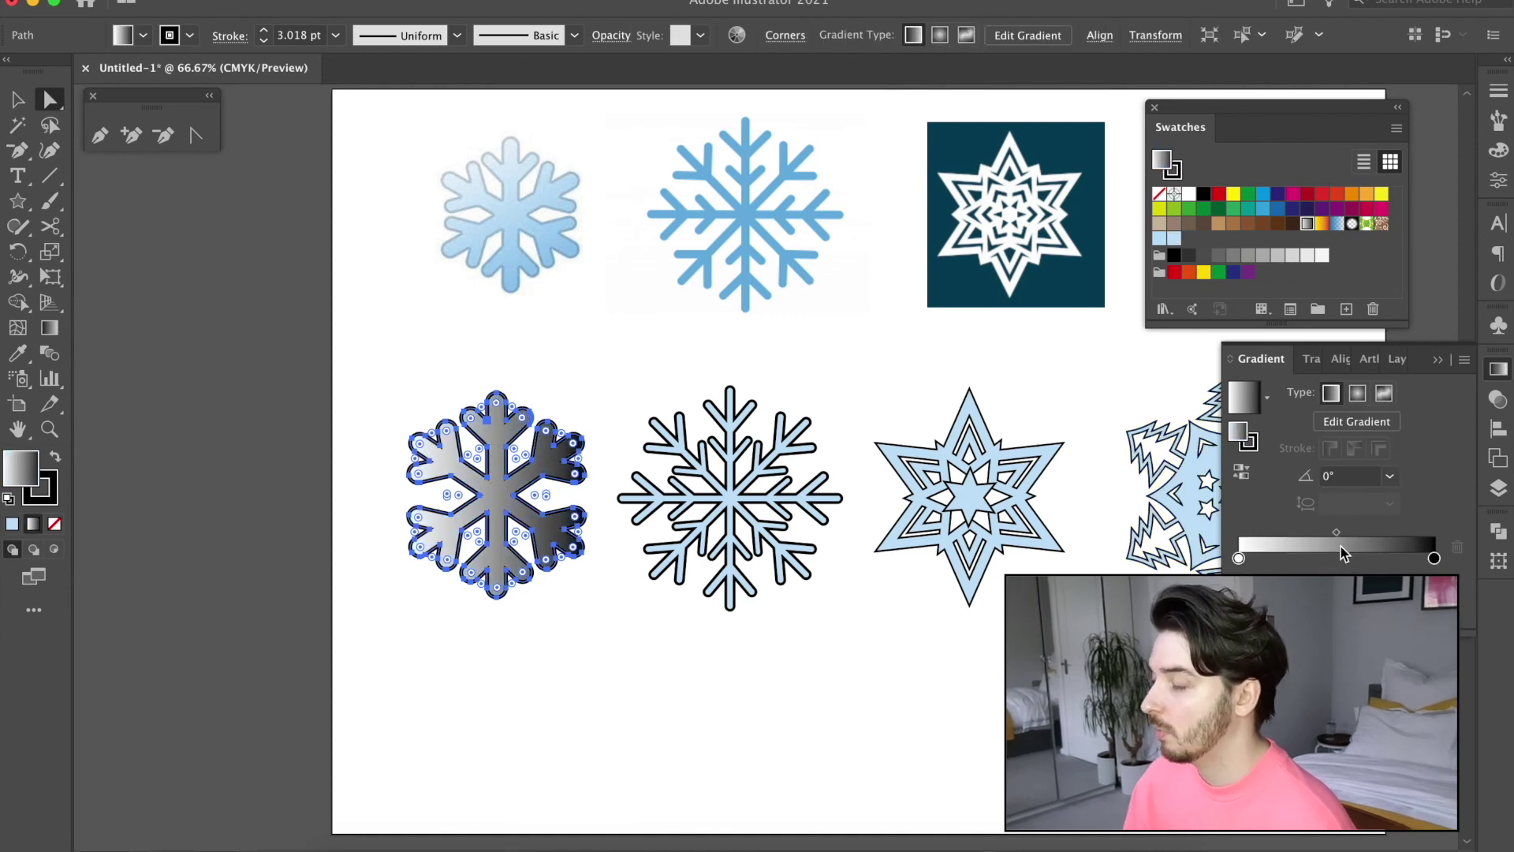
drag(1175, 241, 1420, 534)
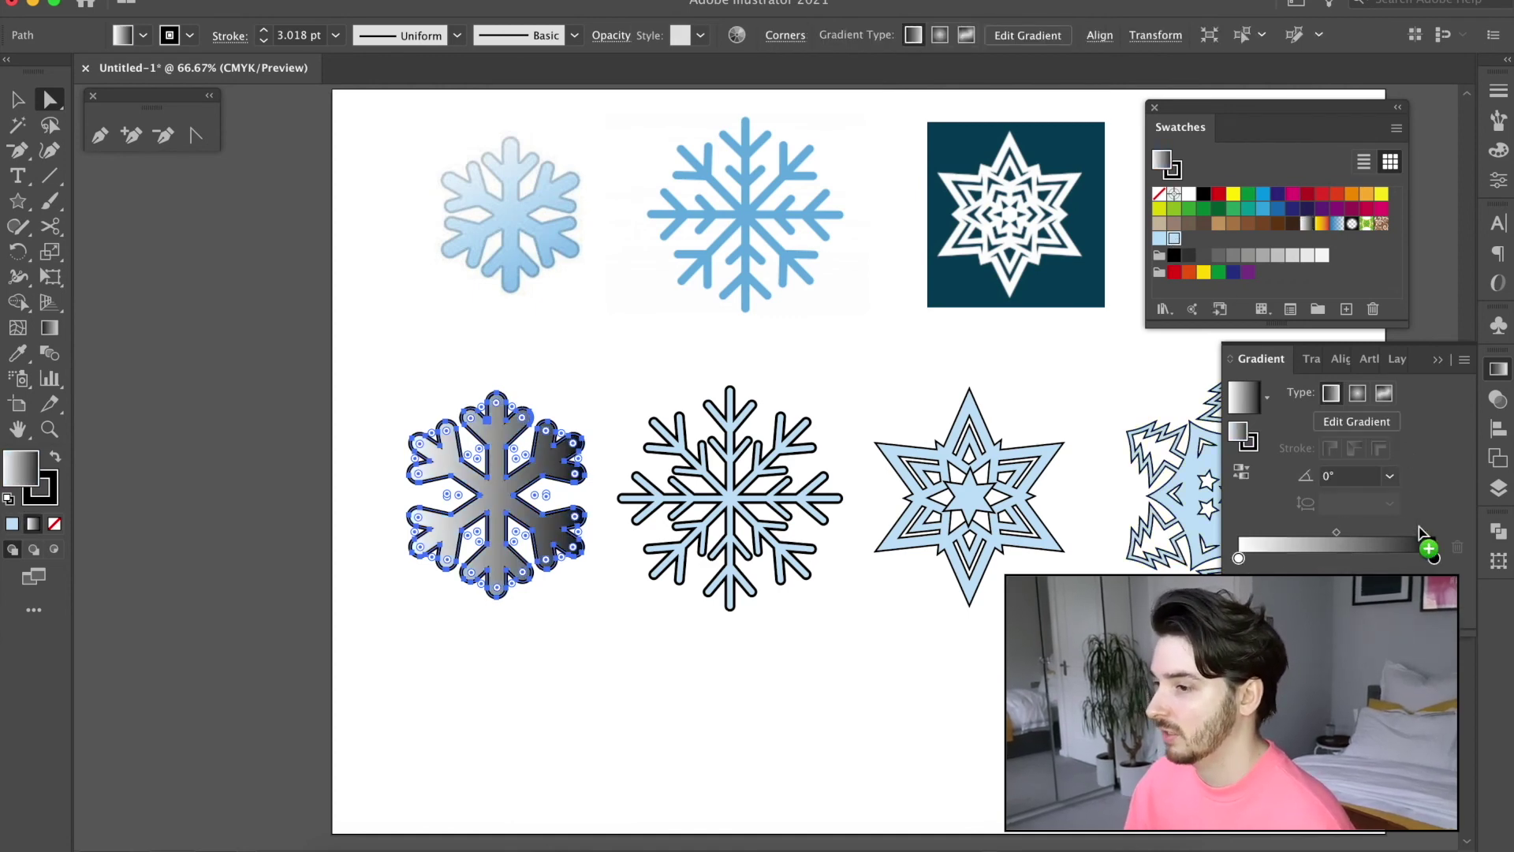
drag(1434, 562, 1434, 562)
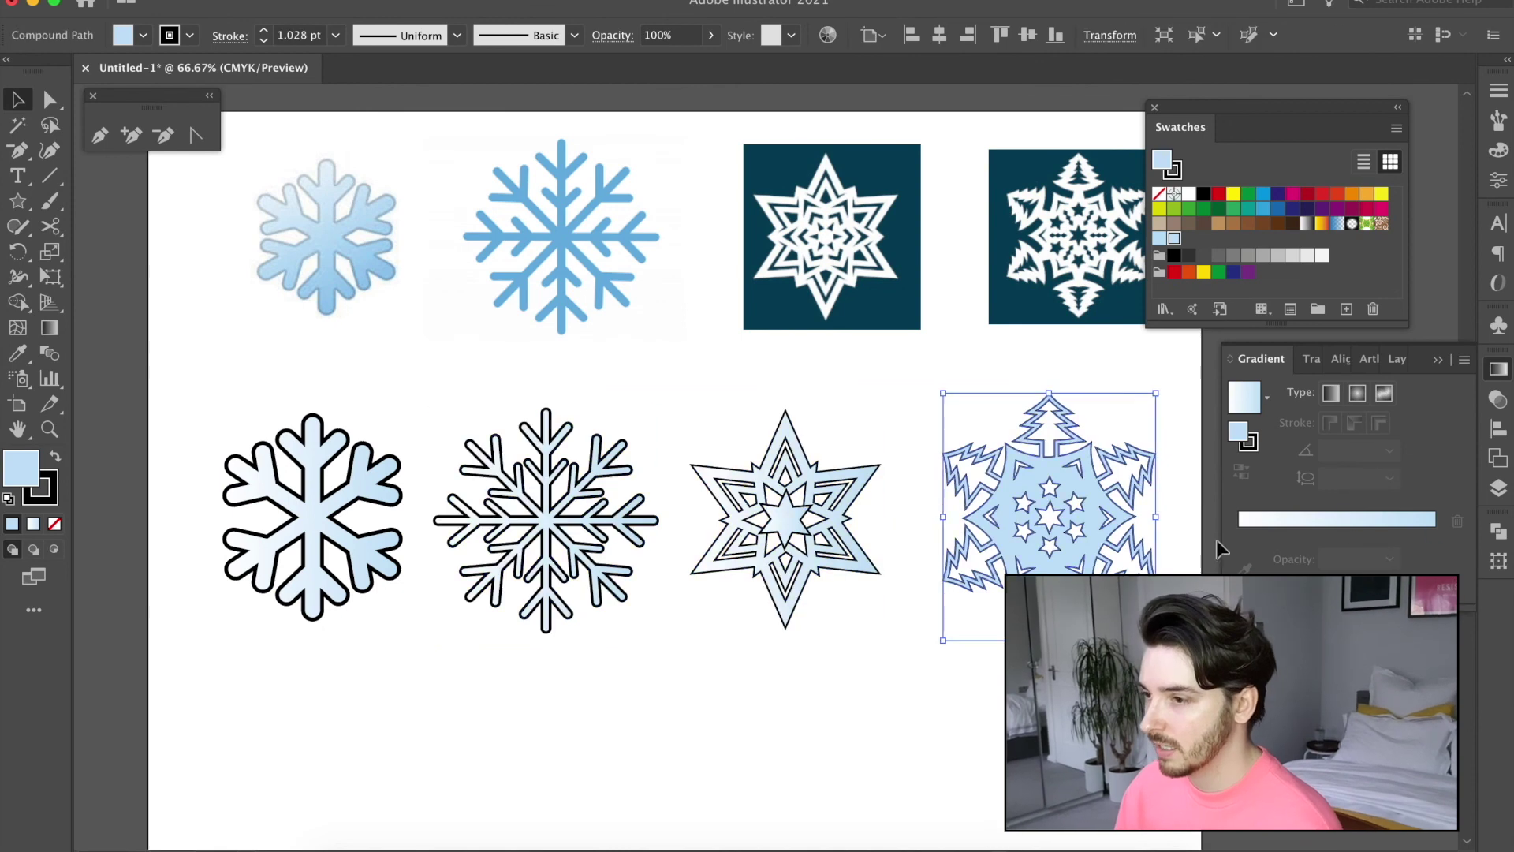
- Apply a black Multiply drop shadow to the row of snowflakes with 75% opacity, 2.469 mm X and Y offsets and 1.764 mm blur
shift+click(763, 522)
shift+click(625, 507)
shift+click(370, 516)
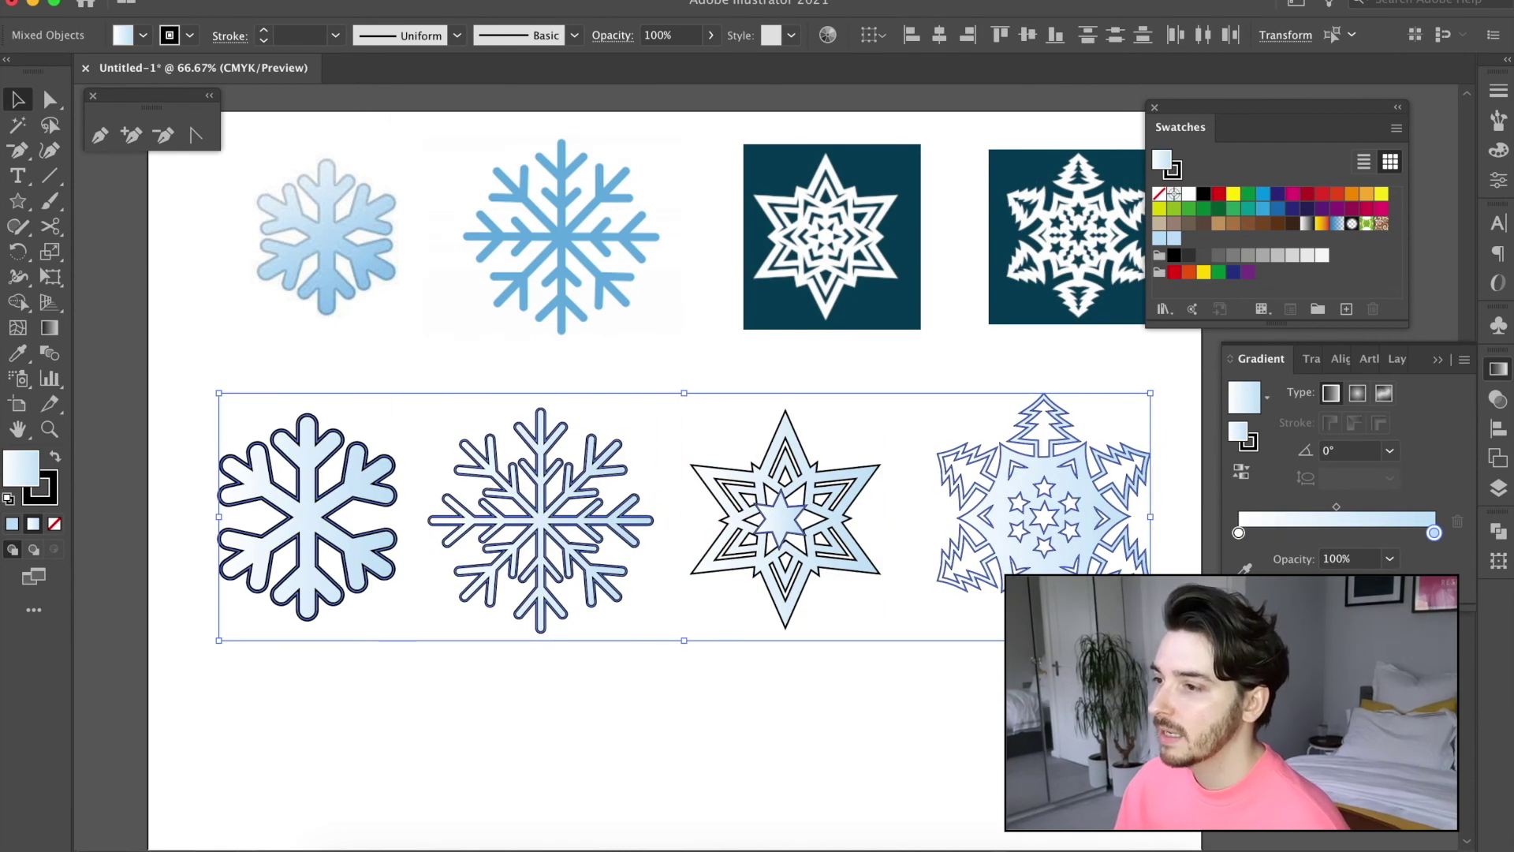
click(430, 1)
mouse_move(477, 245)
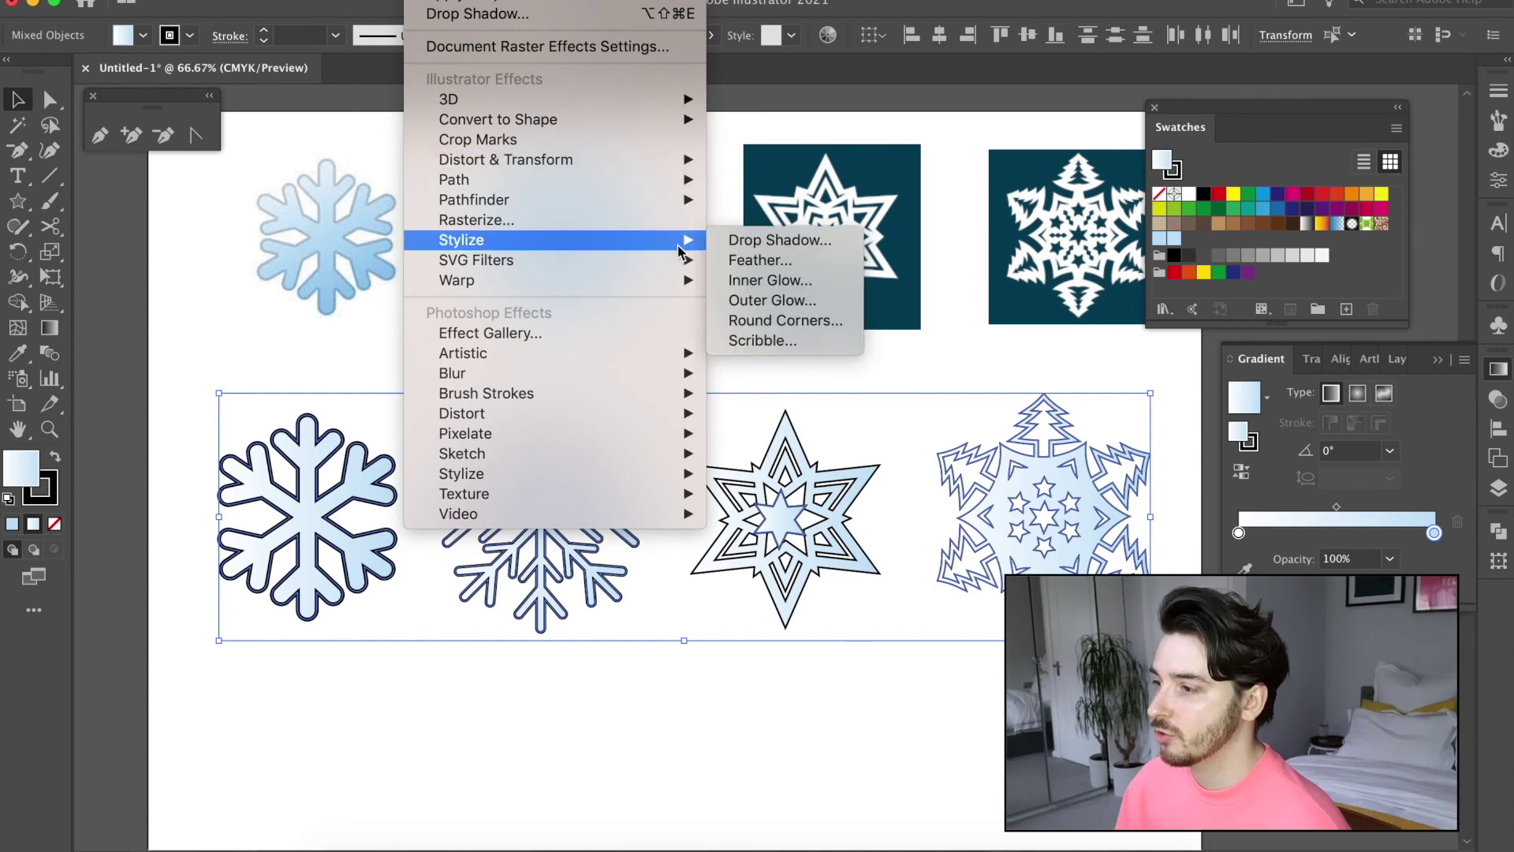
click(742, 241)
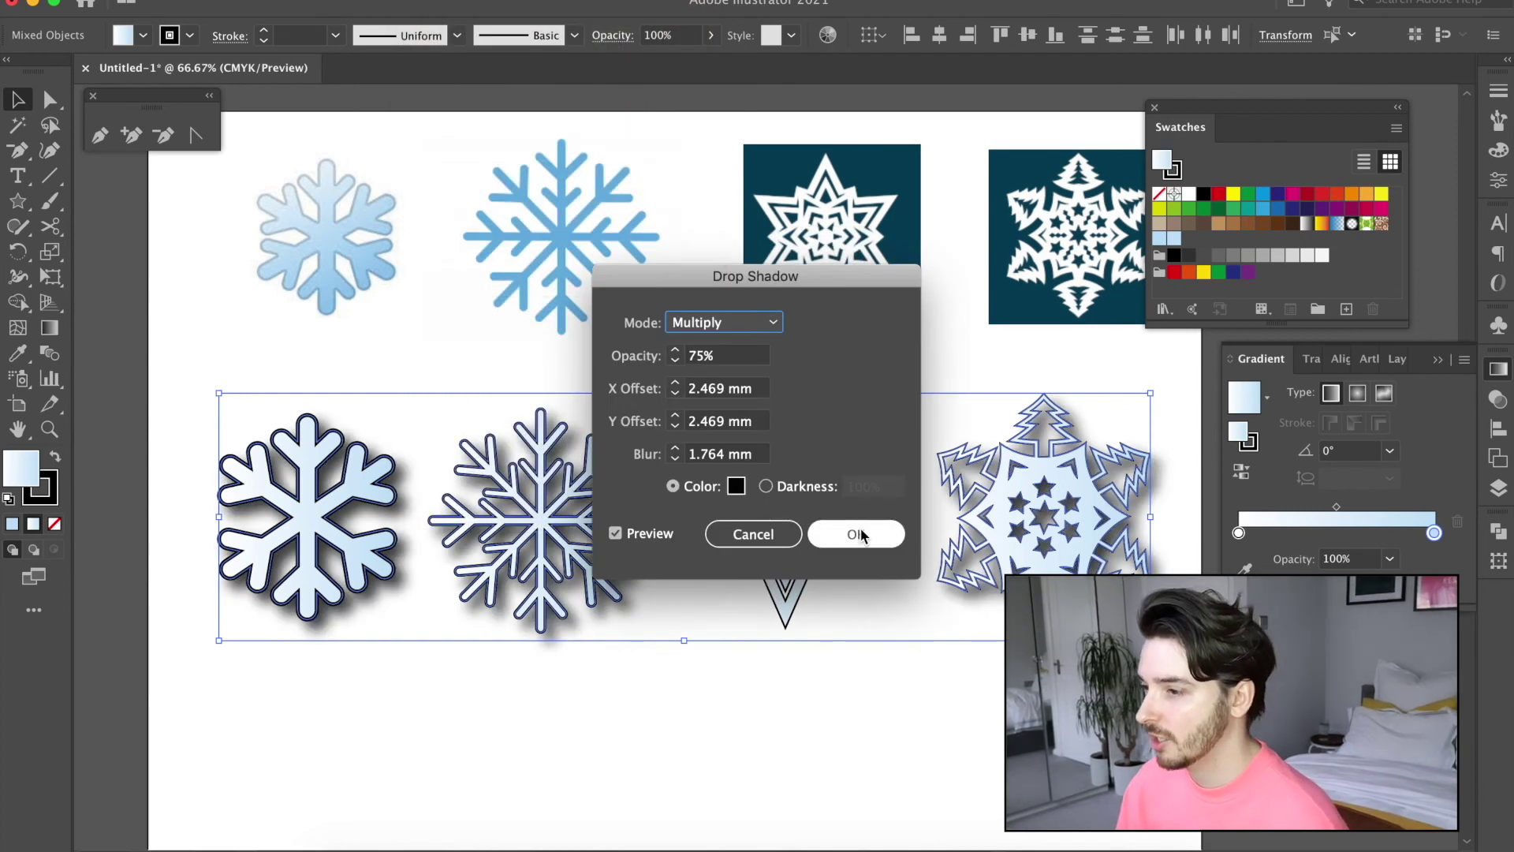
click(855, 531)
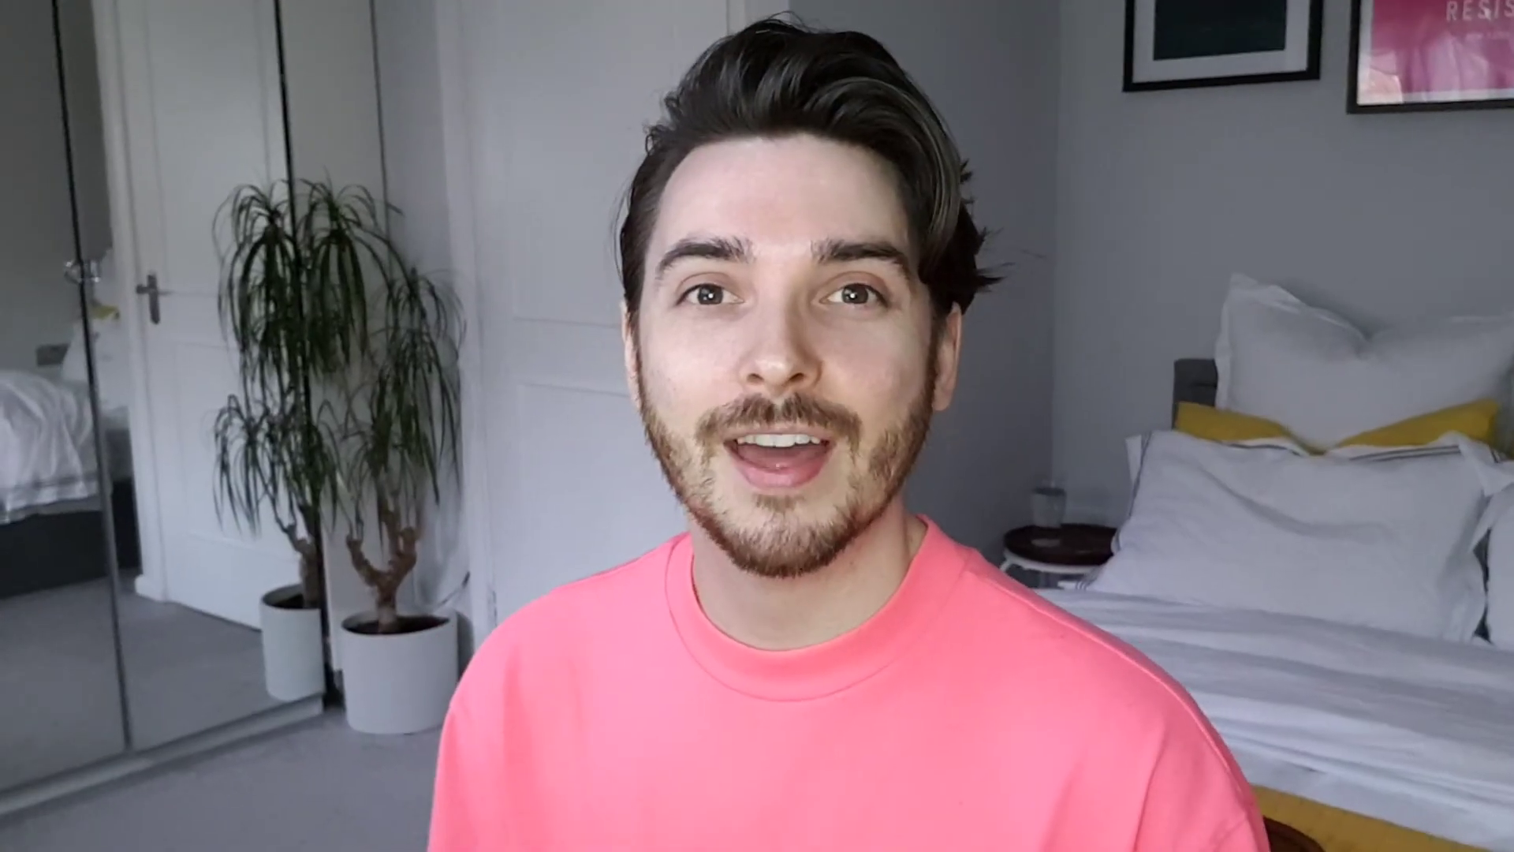